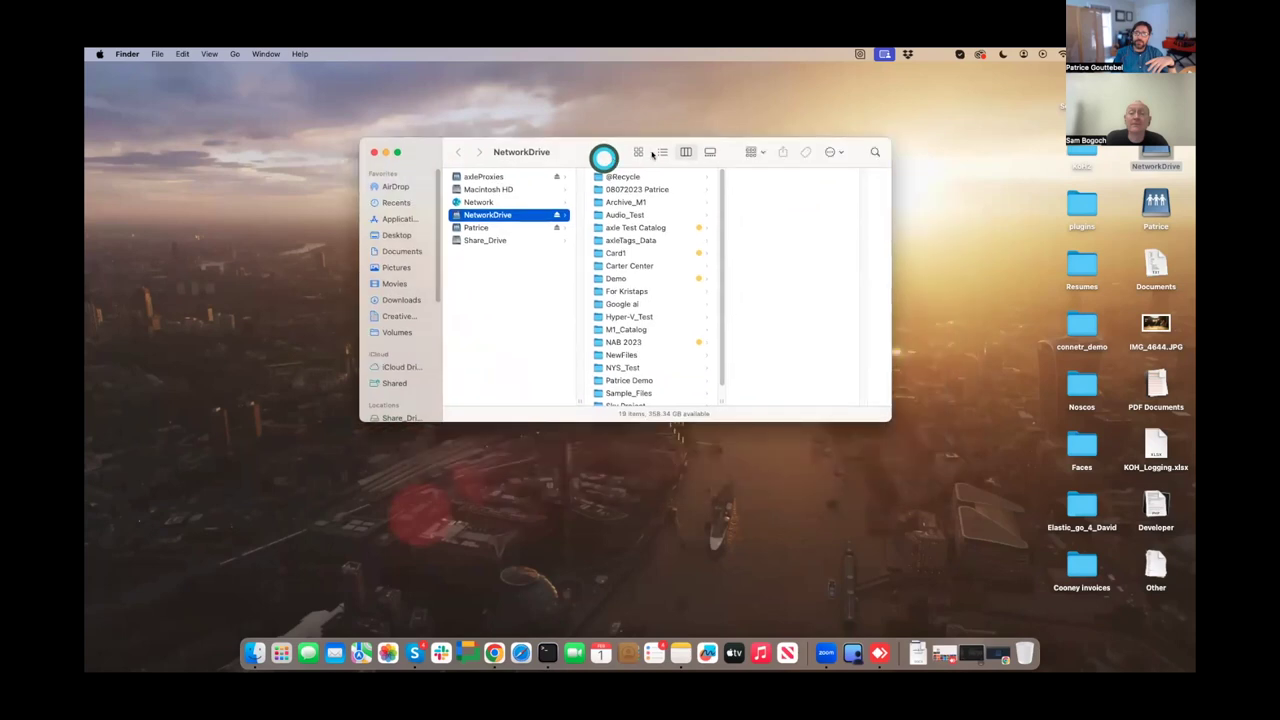
- Browse the contents of the axle Test Catalog, Card1 and Demo folders on NetworkDrive
{"action": "left_click", "coordinate": [672, 230]}
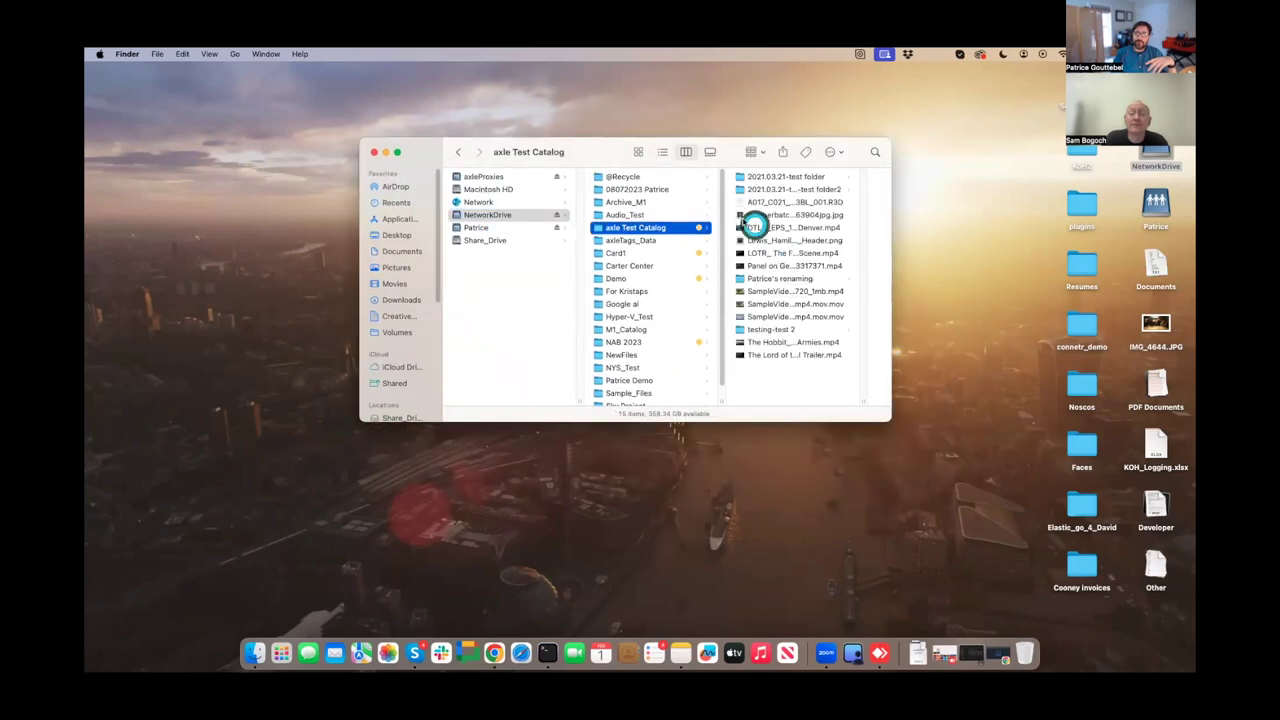
{"action": "left_click", "coordinate": [632, 252]}
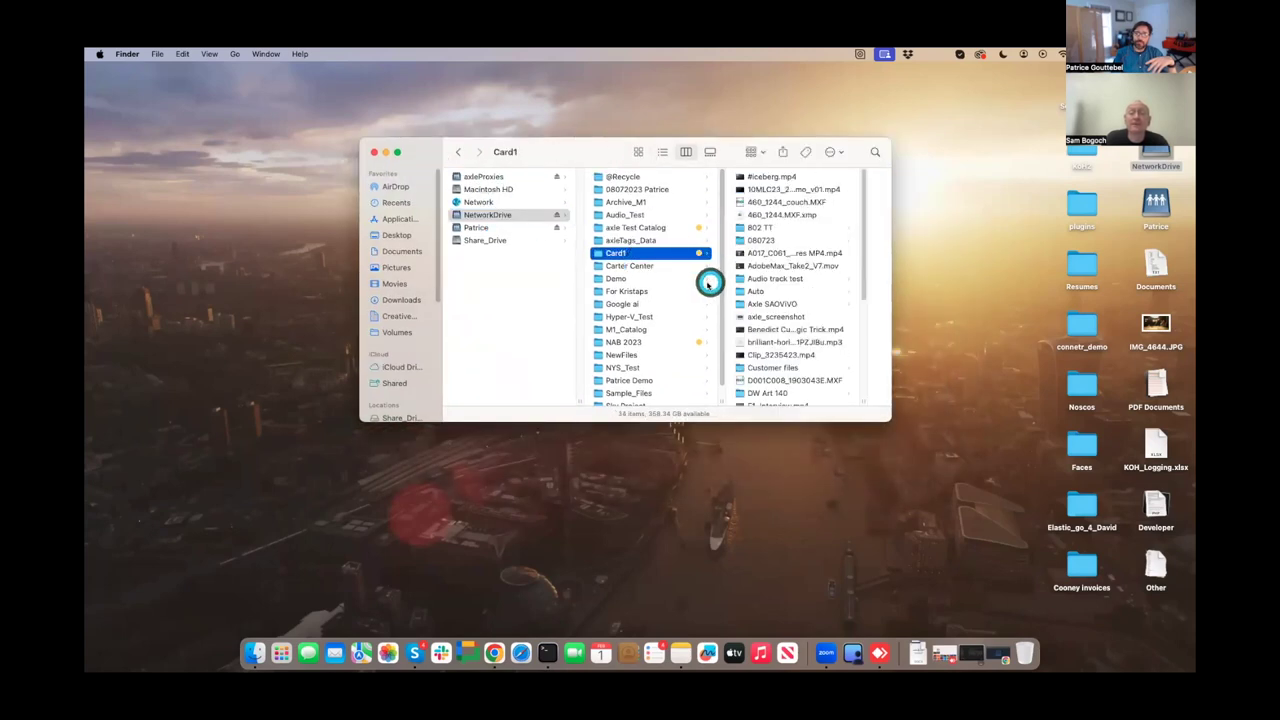
{"action": "left_click", "coordinate": [697, 278]}
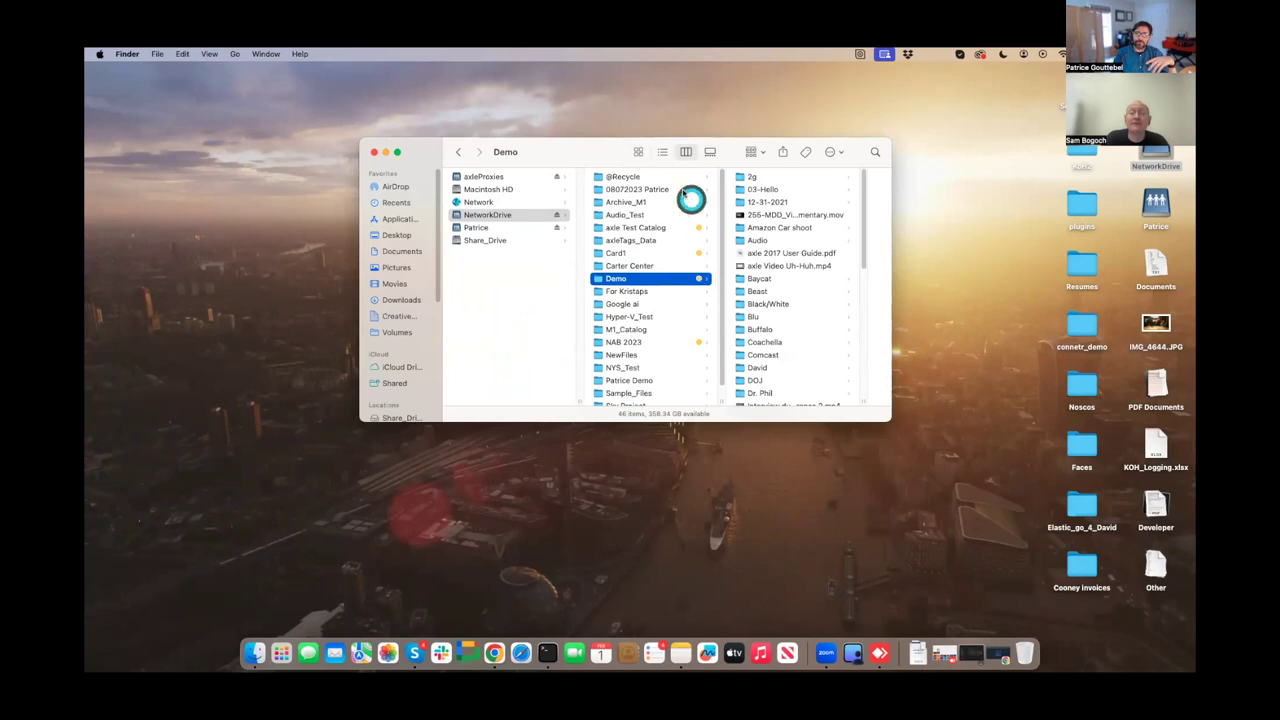
{"action": "left_click_drag", "start_coordinate": [600, 151], "coordinate": [364, 111]}
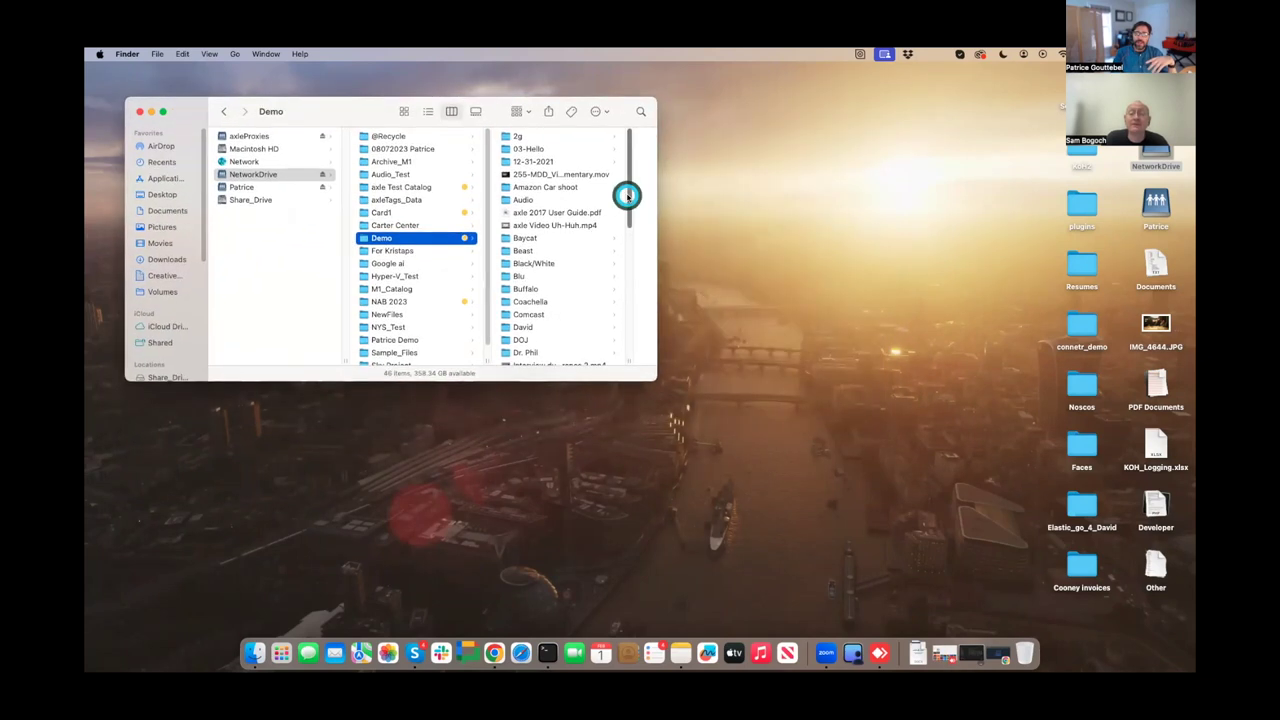
- Preview axle Video Uh-Huh.mp4 and the 255-MDD video documentary in the Demo folder, and minimize the file window
{"action": "left_click", "coordinate": [535, 227]}
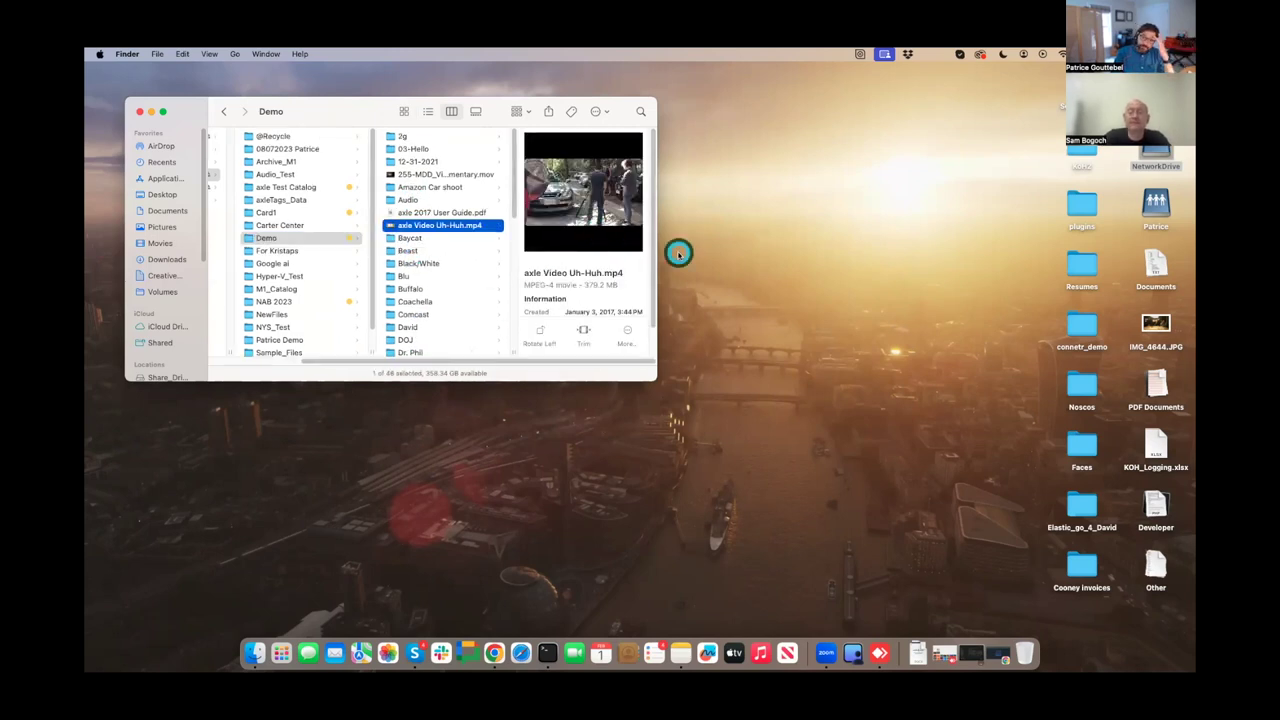
{"action": "left_click", "coordinate": [463, 174]}
{"action": "scroll", "coordinate": [441, 228], "scroll_direction": "down", "scroll_amount": 1}
{"action": "scroll", "coordinate": [441, 228], "scroll_direction": "down", "scroll_amount": 2}
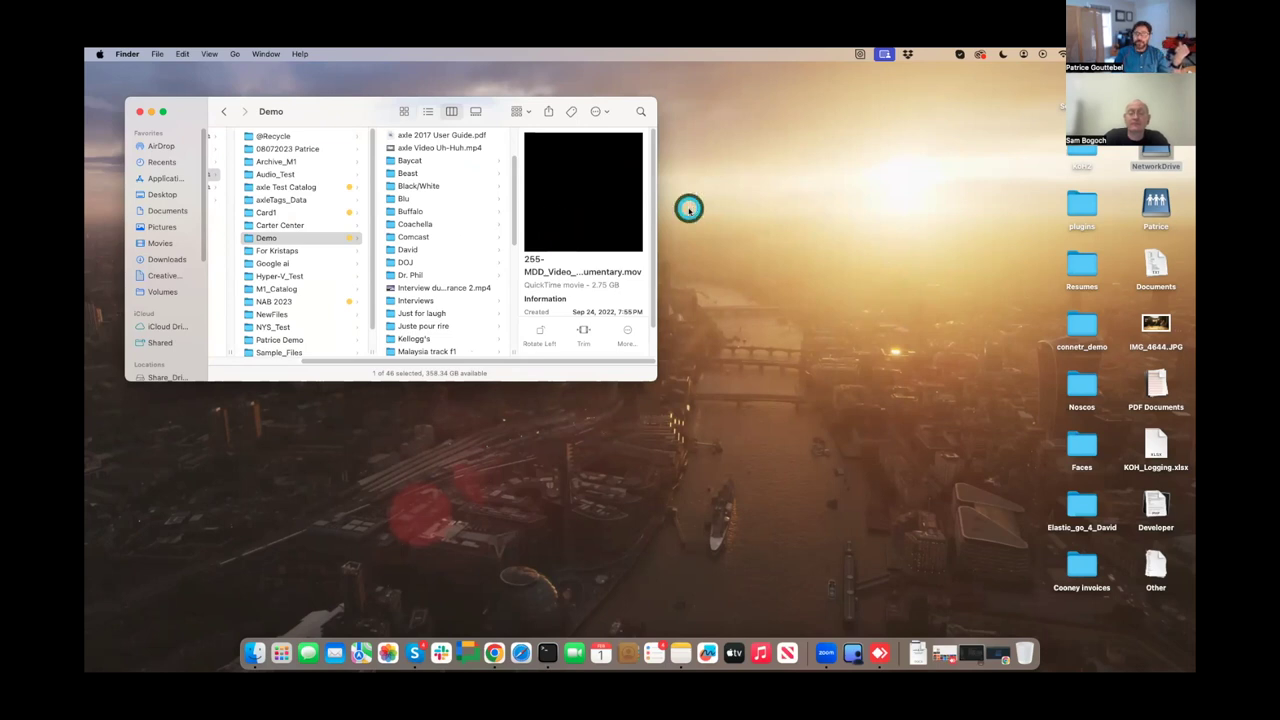
{"action": "left_click_drag", "start_coordinate": [349, 112], "coordinate": [578, 198]}
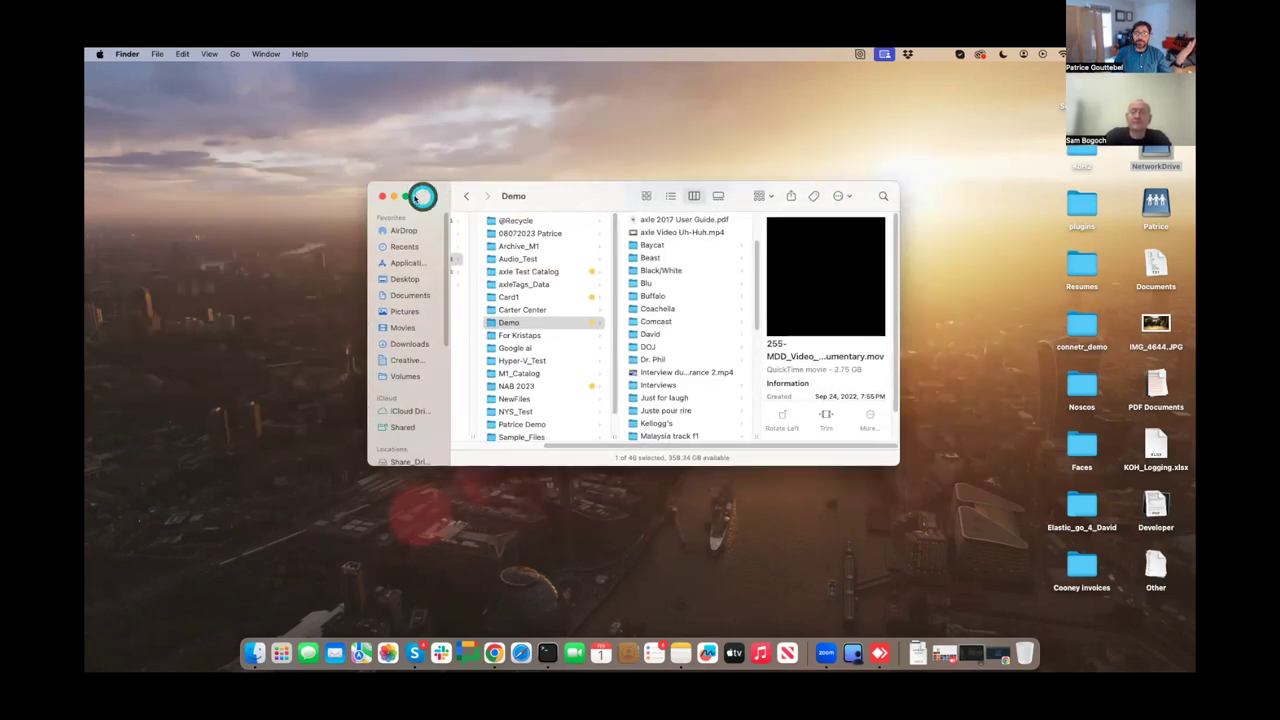
{"action": "left_click", "coordinate": [392, 196]}
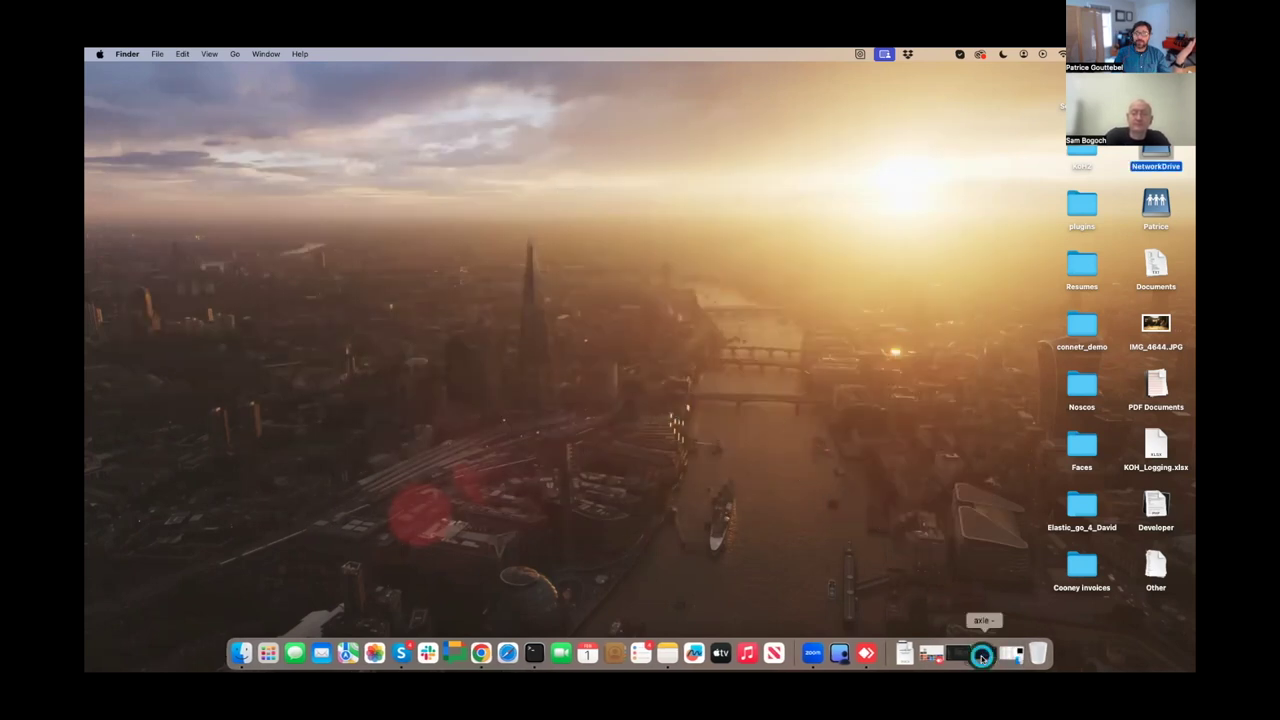
- Switch to the axle.ai page in Chrome, log in with the username axle and the account password, and dismiss the password warning
{"action": "left_click", "coordinate": [981, 656]}
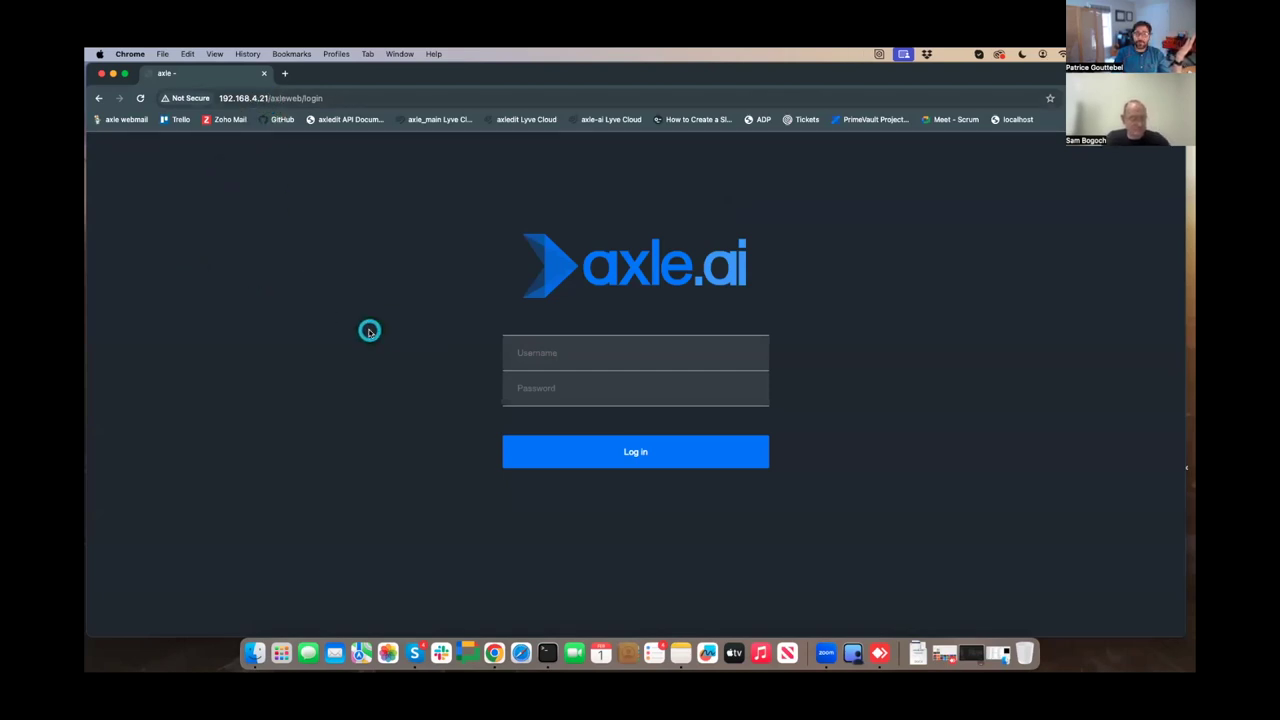
{"action": "left_click", "coordinate": [571, 338]}
{"action": "key", "text": "Down"}
{"action": "key", "text": "Return"}
{"action": "key", "text": "Tab"}
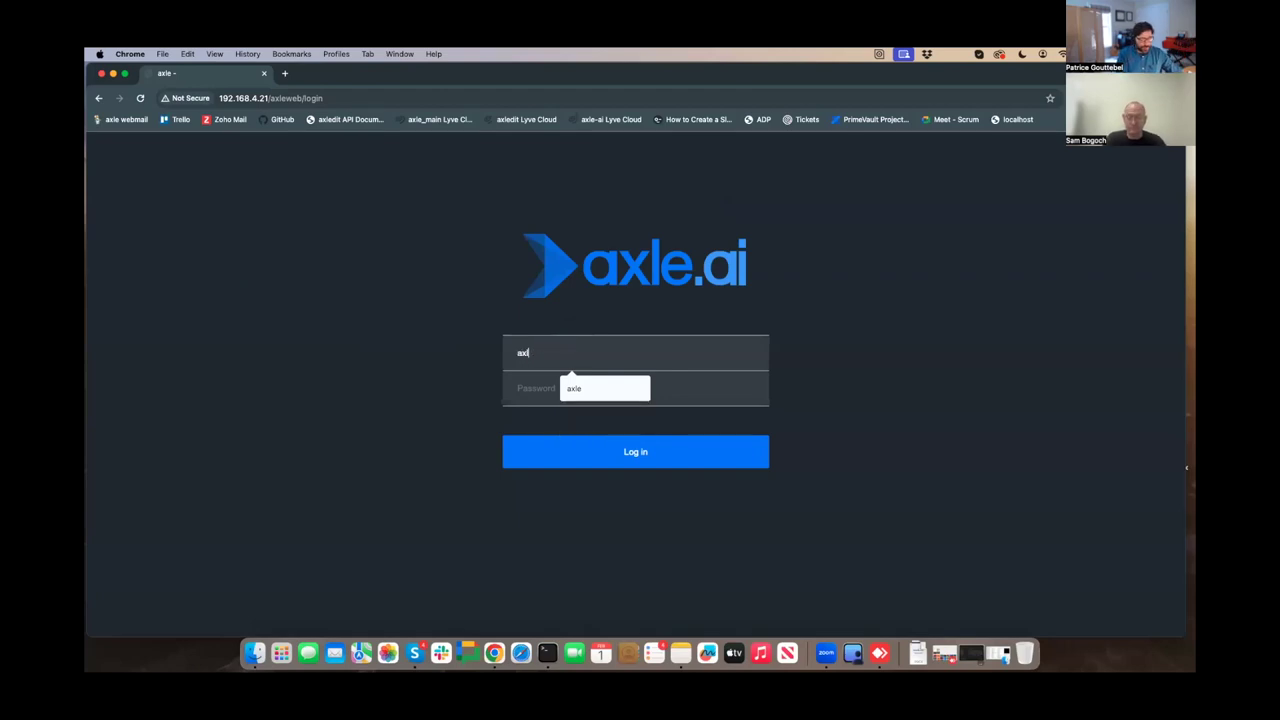
{"action": "type", "text": "a"}
{"action": "key", "text": "Return"}
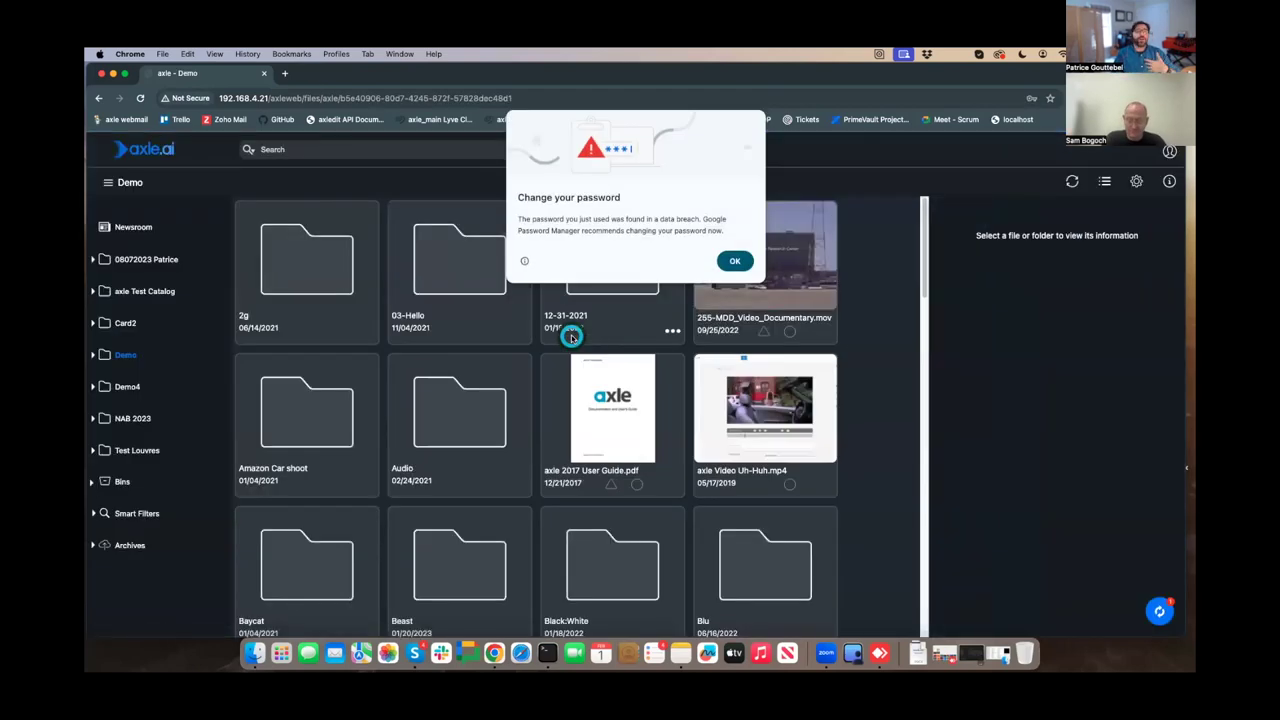
{"action": "left_click", "coordinate": [736, 261]}
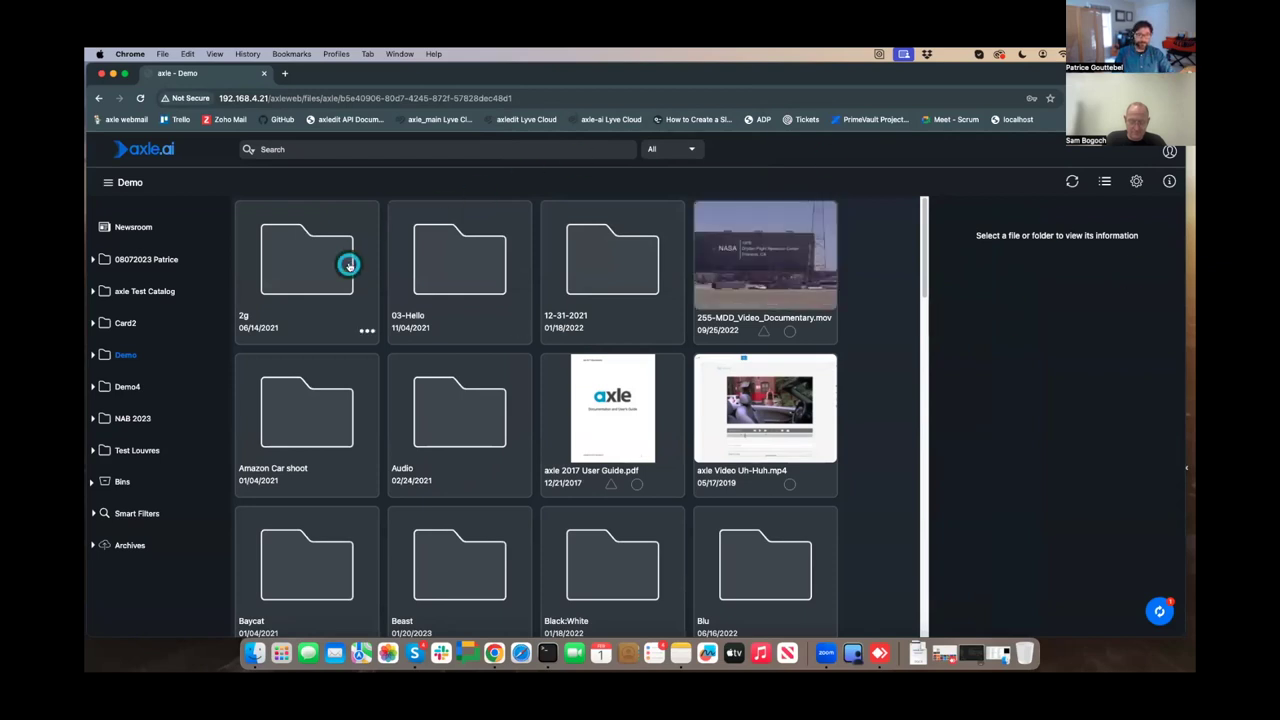
- Expand the Demo catalog in the folder tree, look through its subfolders and collapse it again
{"action": "left_click", "coordinate": [91, 356]}
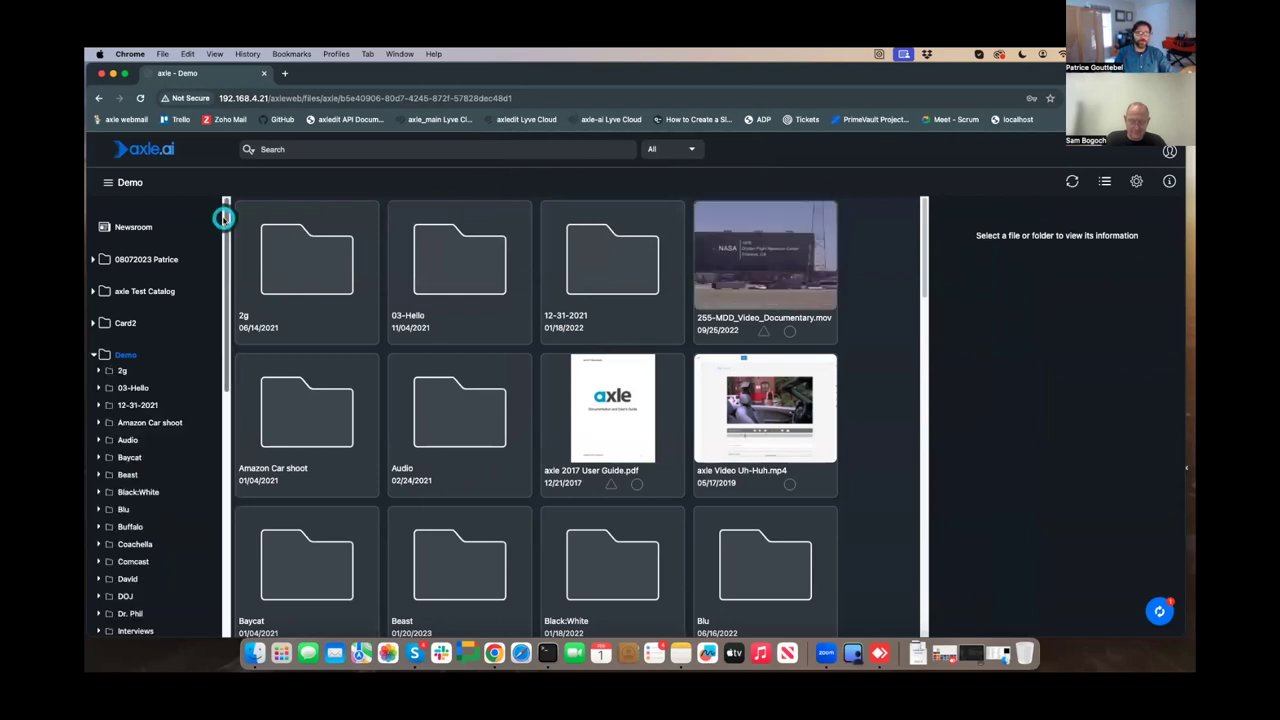
{"action": "left_click_drag", "start_coordinate": [223, 214], "coordinate": [223, 274]}
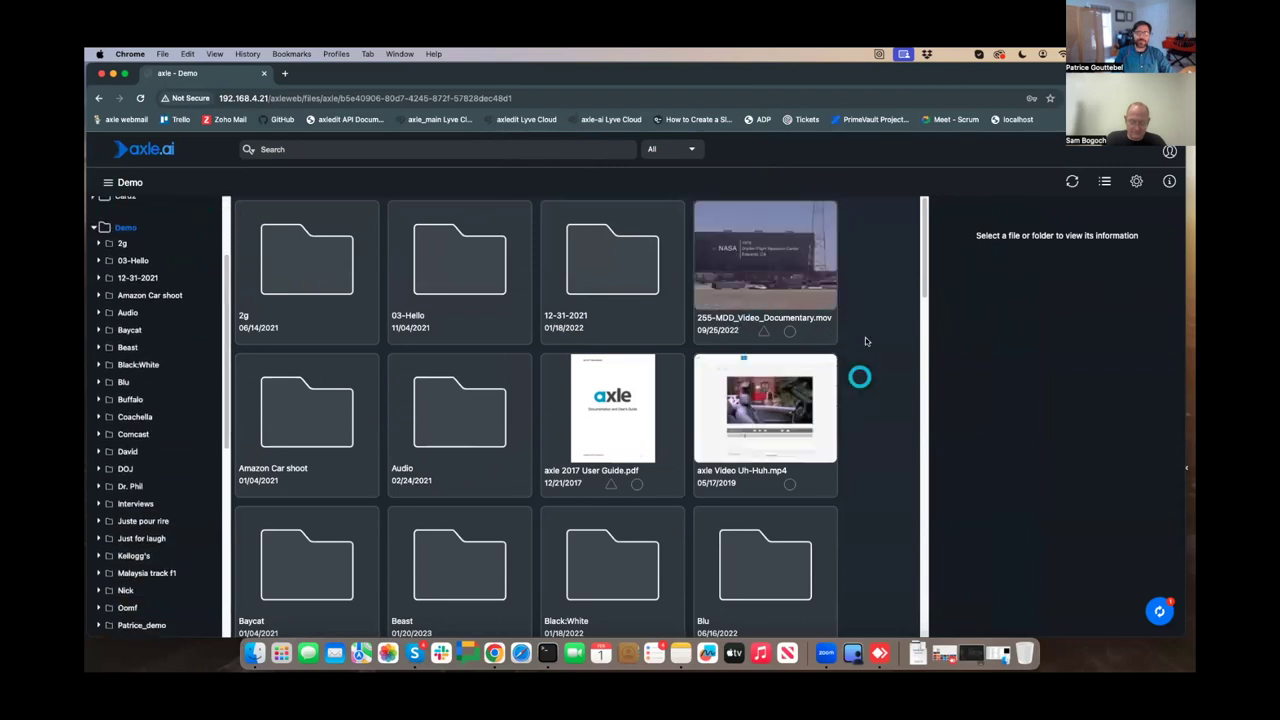
{"action": "left_click", "coordinate": [92, 228]}
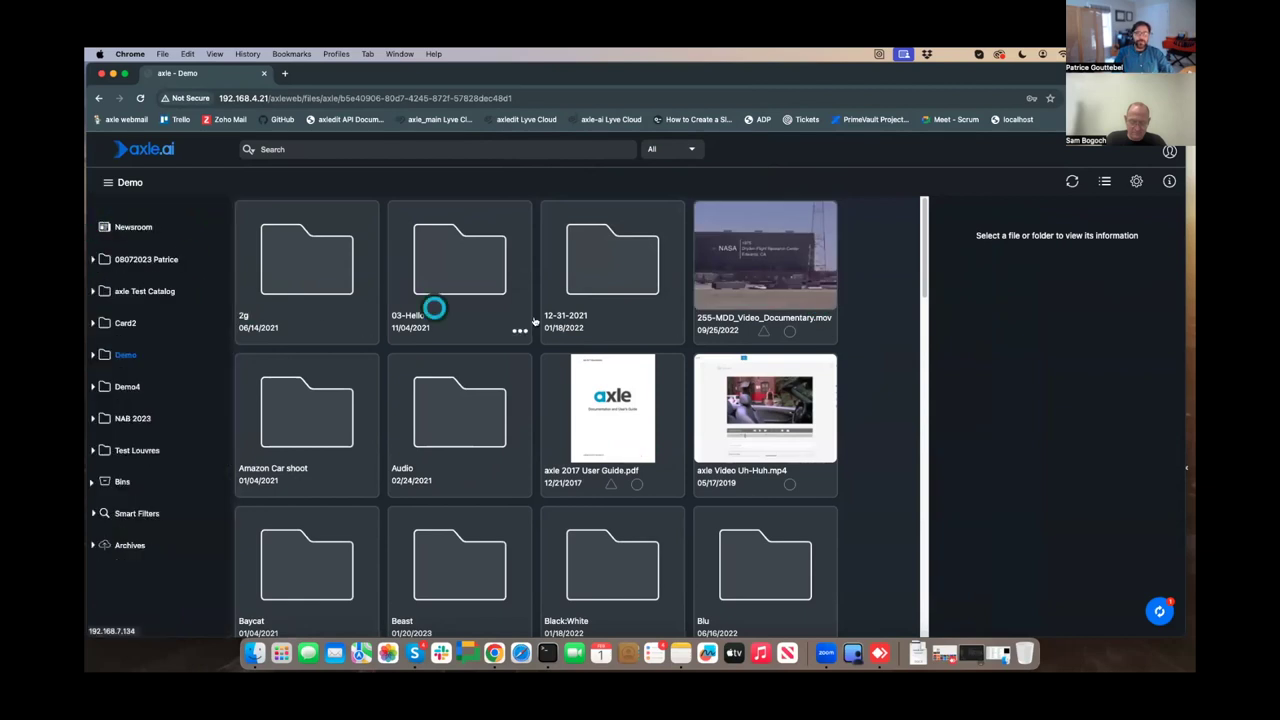
- Open the custom metadata of 255-MDD_Video_Documentary.mov for editing and inspect the Band options
{"action": "left_click", "coordinate": [733, 278]}
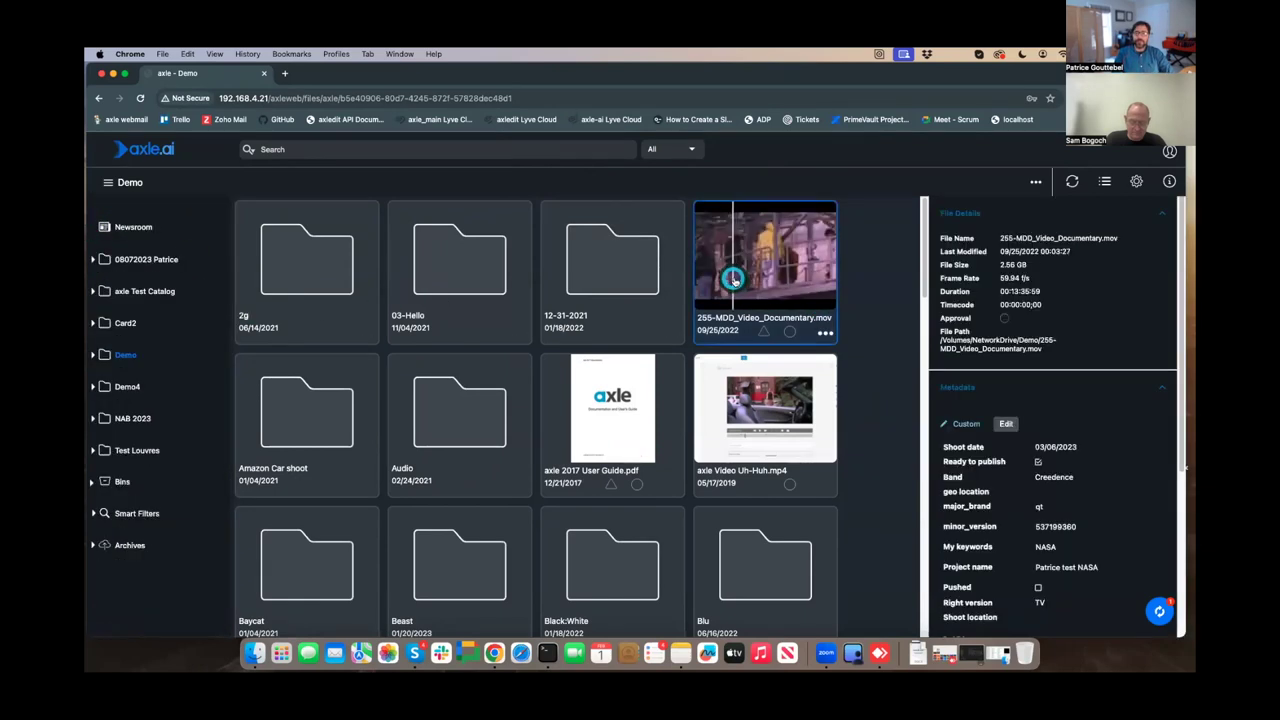
{"action": "left_click", "coordinate": [1028, 433]}
{"action": "left_click", "coordinate": [1100, 486]}
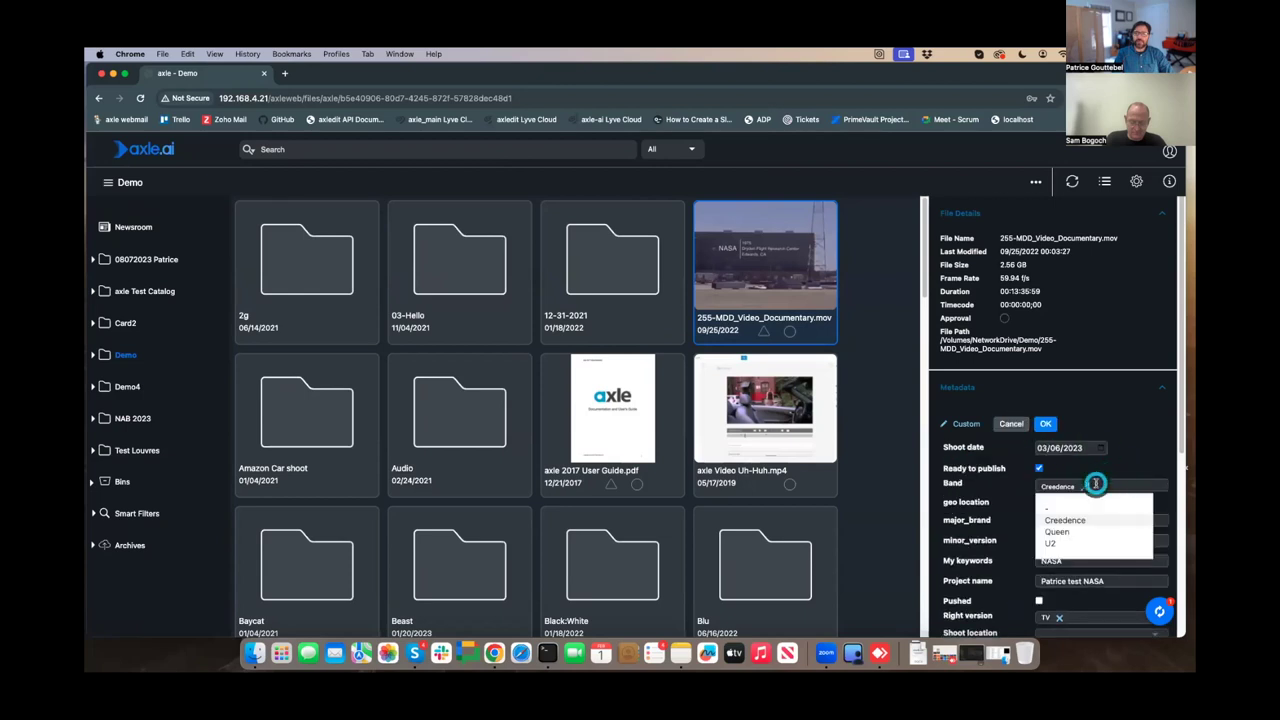
{"action": "left_click", "coordinate": [1125, 476]}
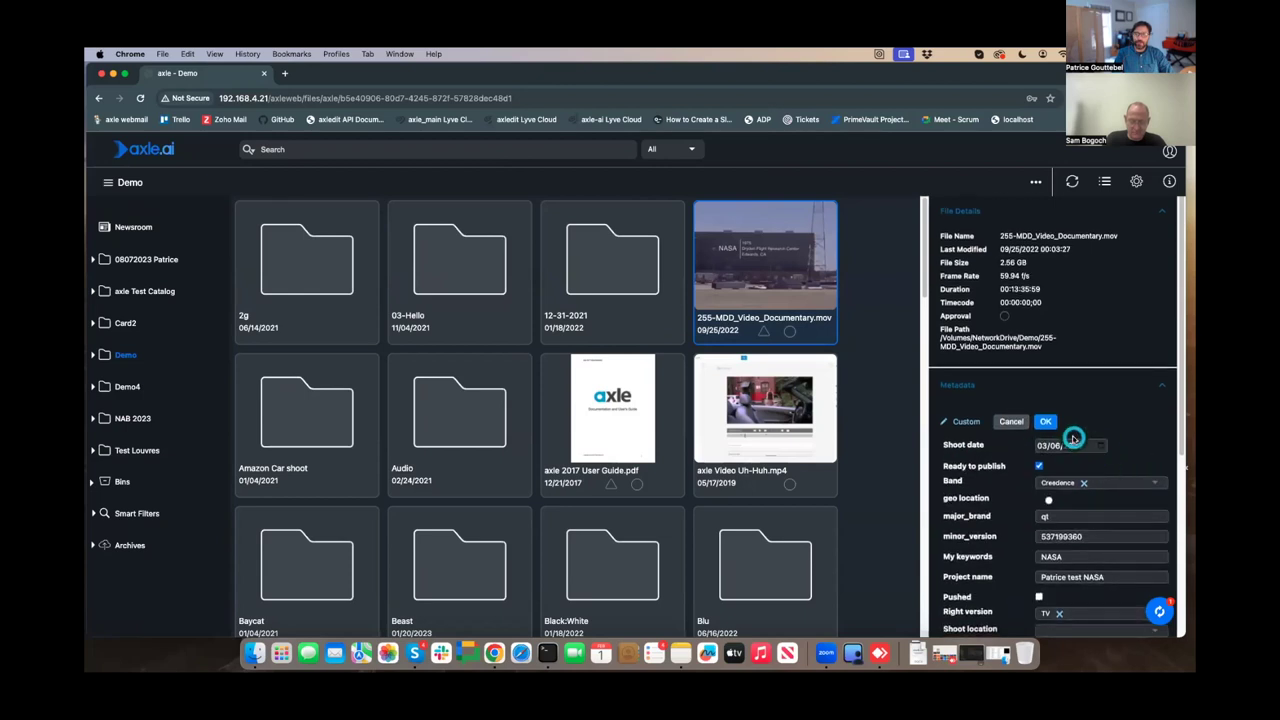
{"action": "left_click", "coordinate": [1037, 465]}
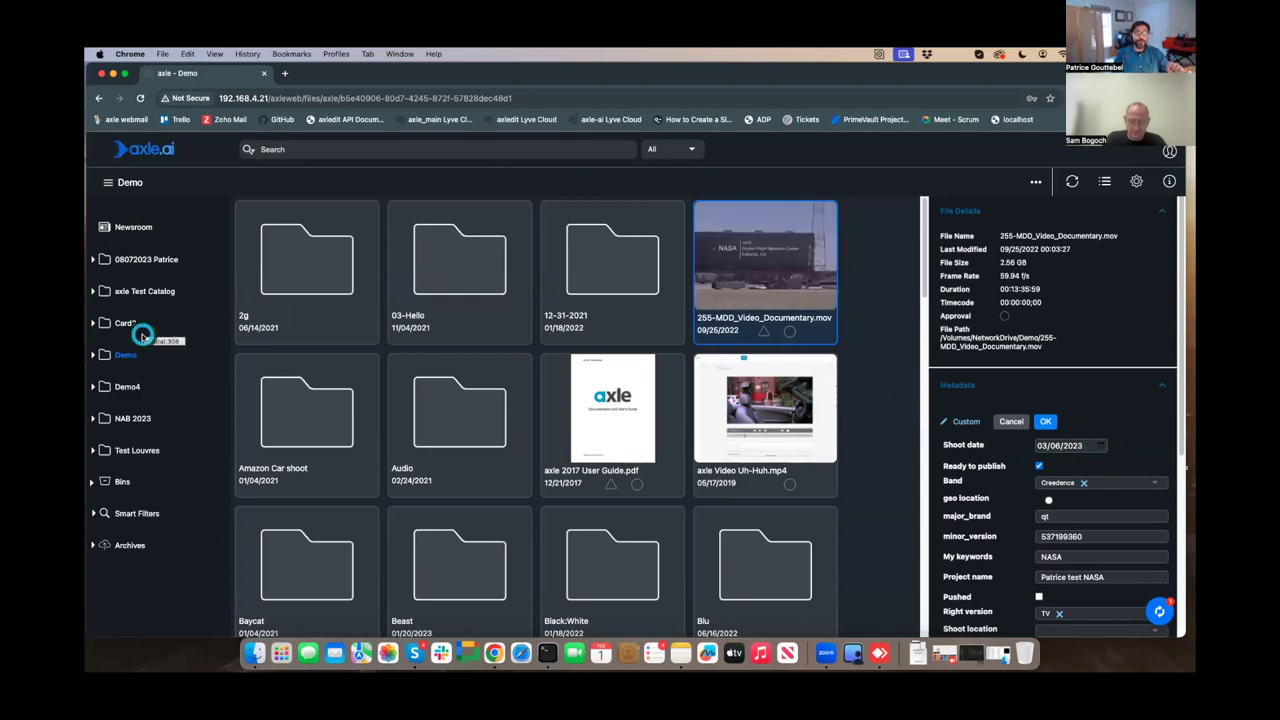
- Go to the NAB 2023 catalog without saving the metadata edits, and open F1_Interview_Proxy.mov
{"action": "left_click", "coordinate": [134, 418]}
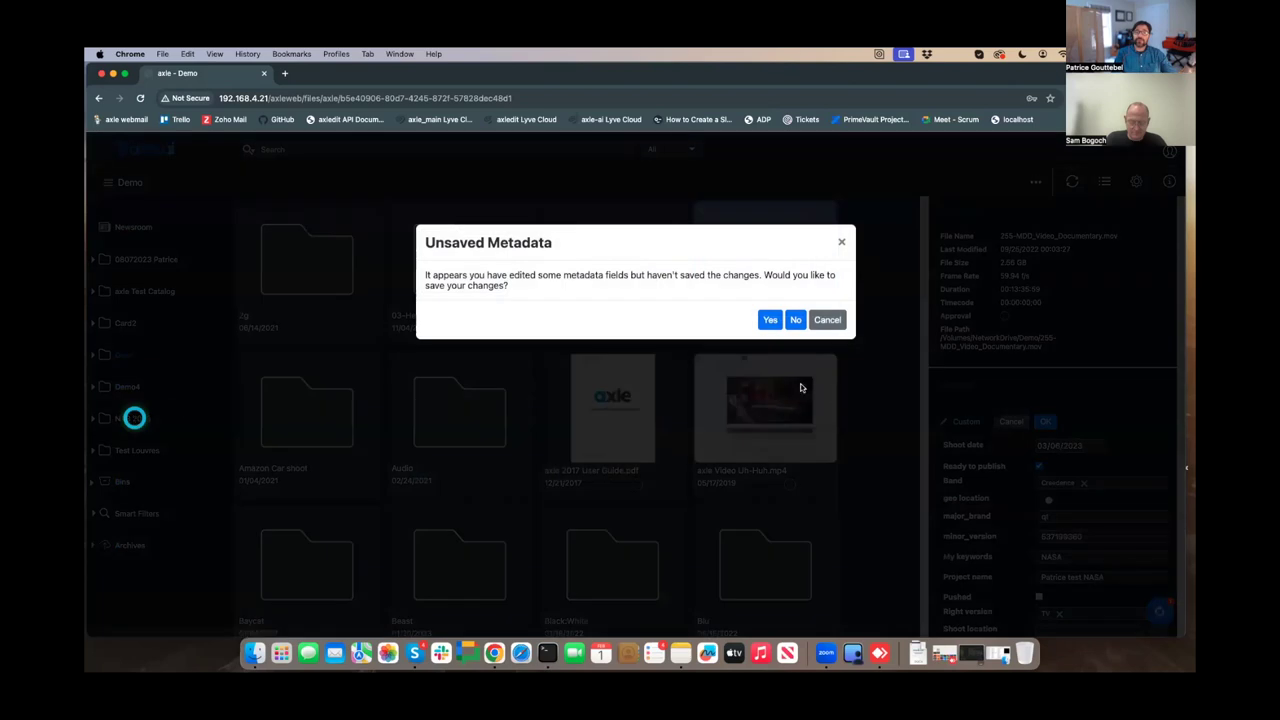
{"action": "left_click", "coordinate": [789, 318]}
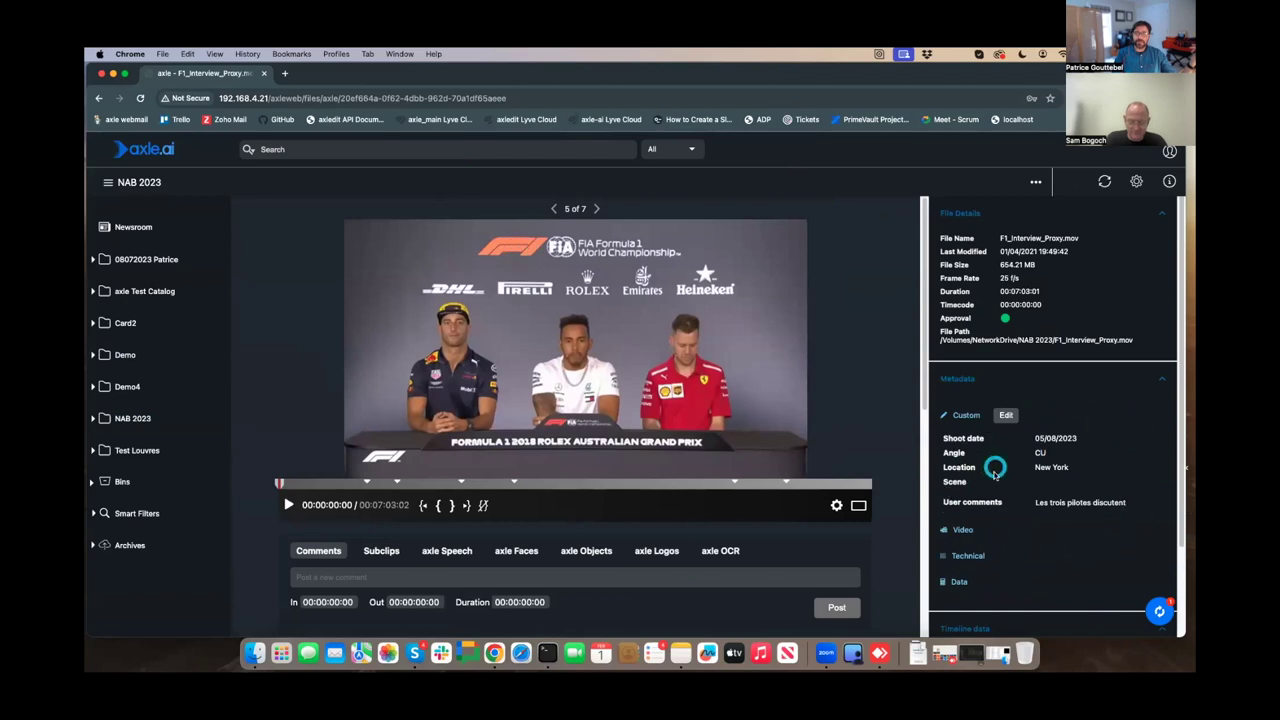
- Show the axle Speech transcript of the F1 interview and jump to the passages starting at 00:00:06.33 and 00:00:59.76
{"action": "scroll", "coordinate": [848, 384], "scroll_direction": "down", "scroll_amount": 3}
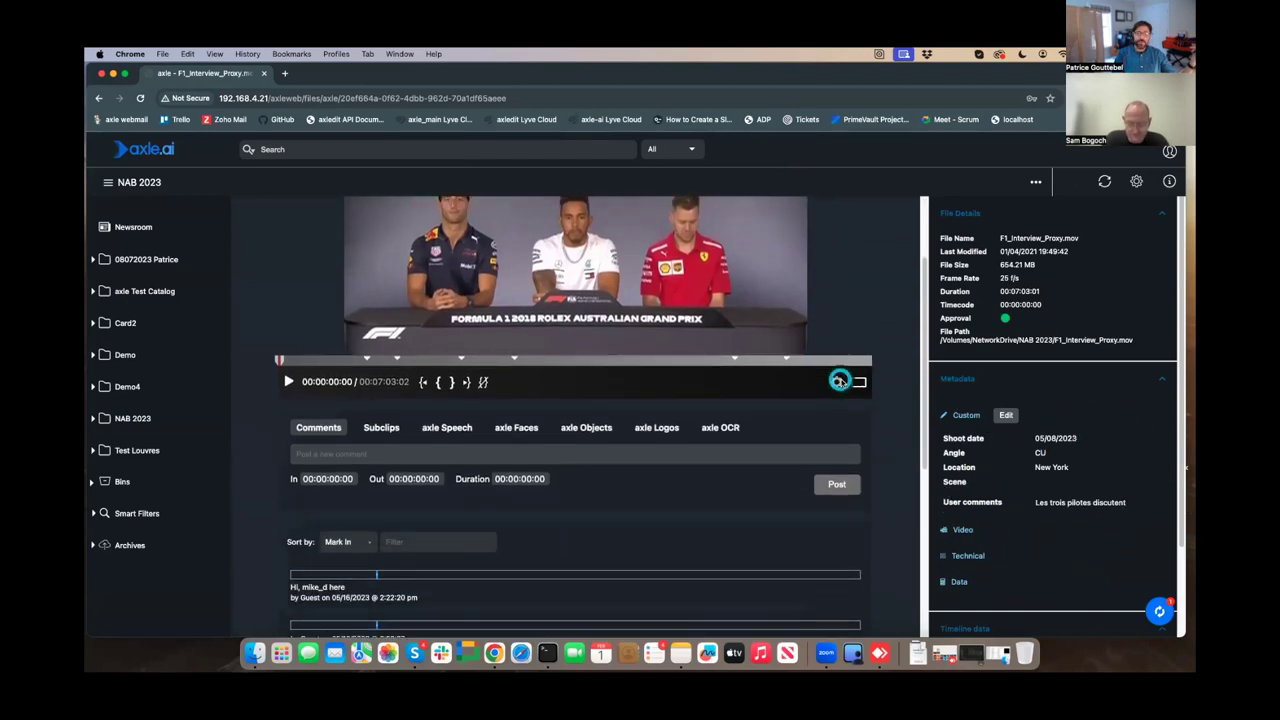
{"action": "left_click", "coordinate": [448, 428]}
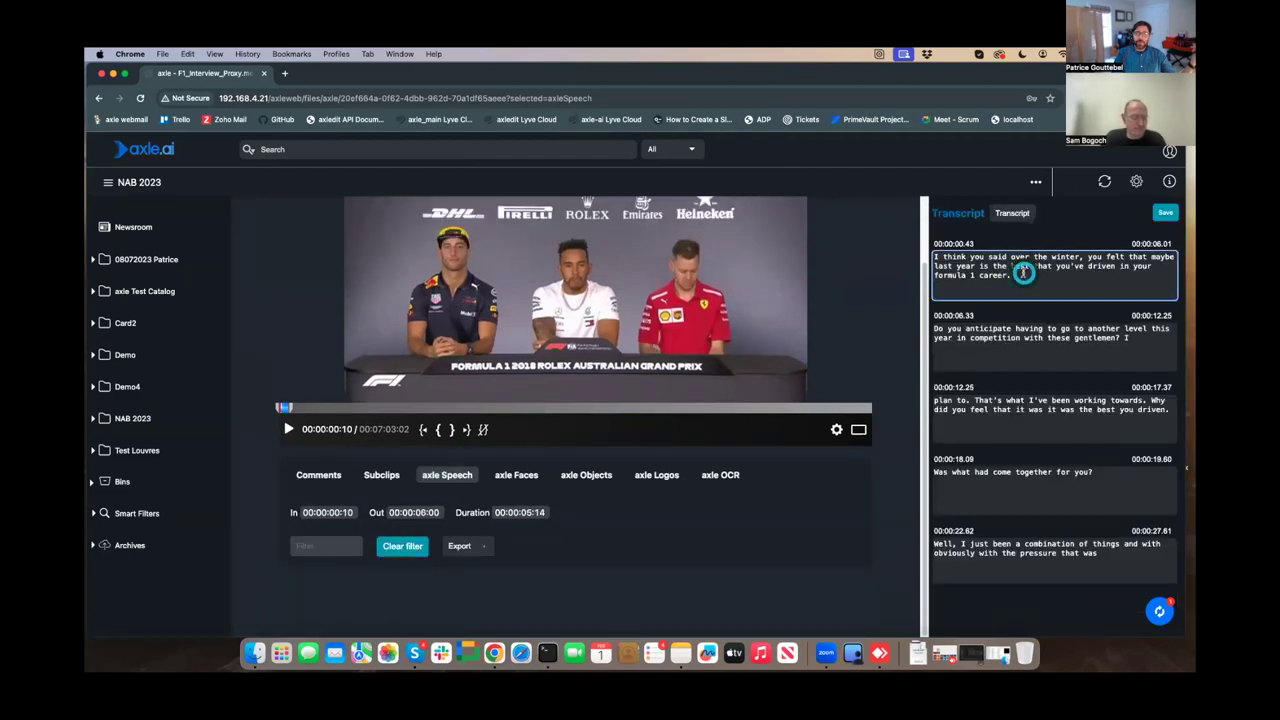
{"action": "left_click", "coordinate": [1040, 335]}
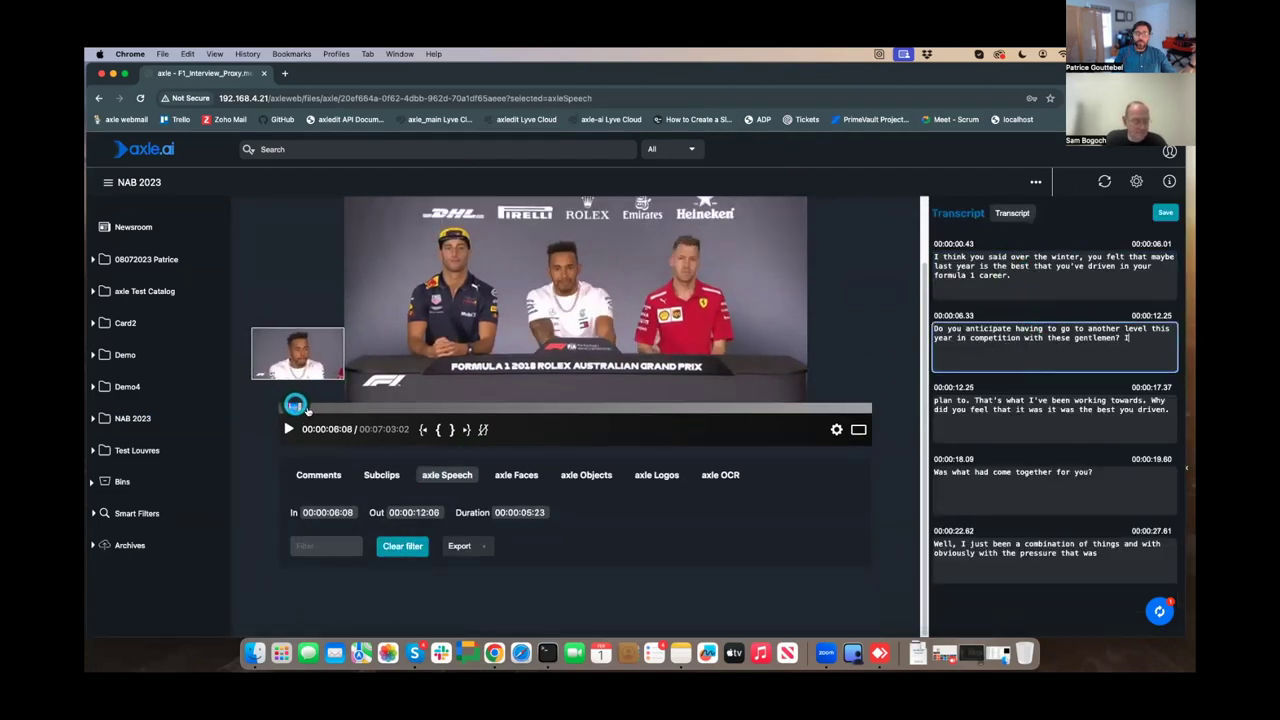
{"action": "scroll", "coordinate": [1006, 477], "scroll_direction": "down", "scroll_amount": 5}
{"action": "left_click", "coordinate": [1036, 453]}
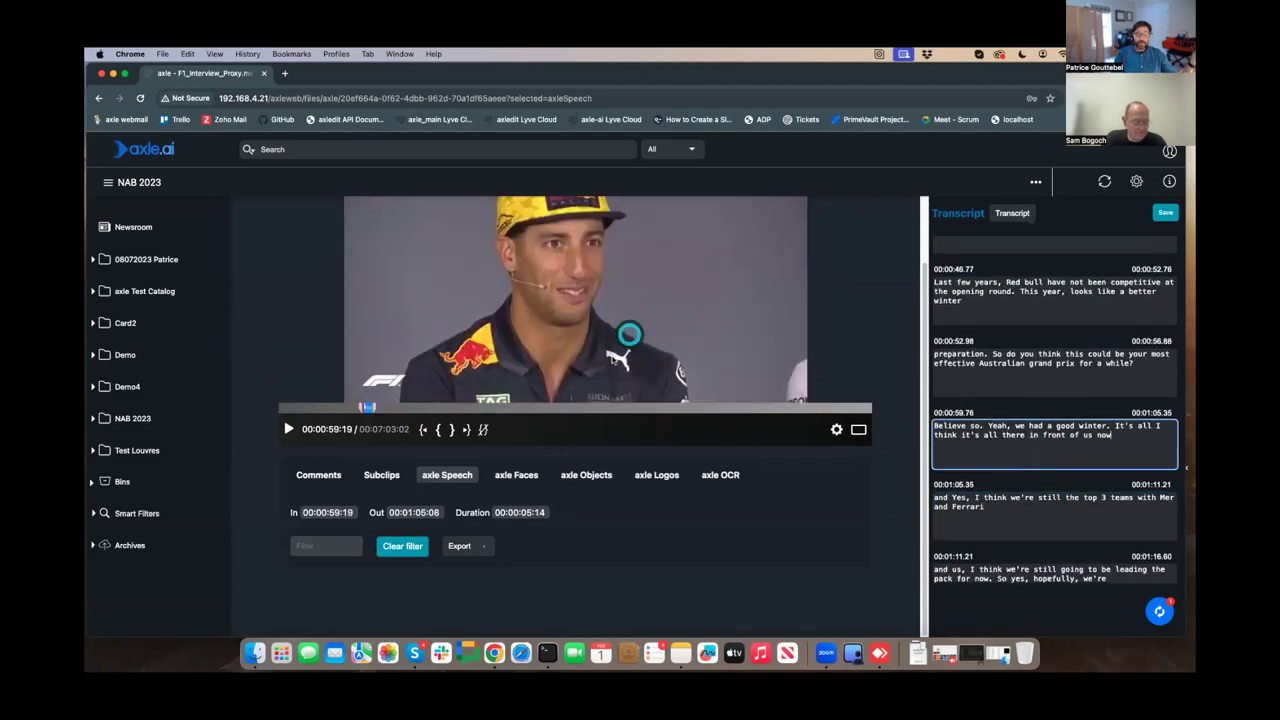
- Review the axle Faces and axle Objects detections for the F1 interview
{"action": "left_click", "coordinate": [516, 475]}
{"action": "scroll", "coordinate": [829, 378], "scroll_direction": "down", "scroll_amount": 2}
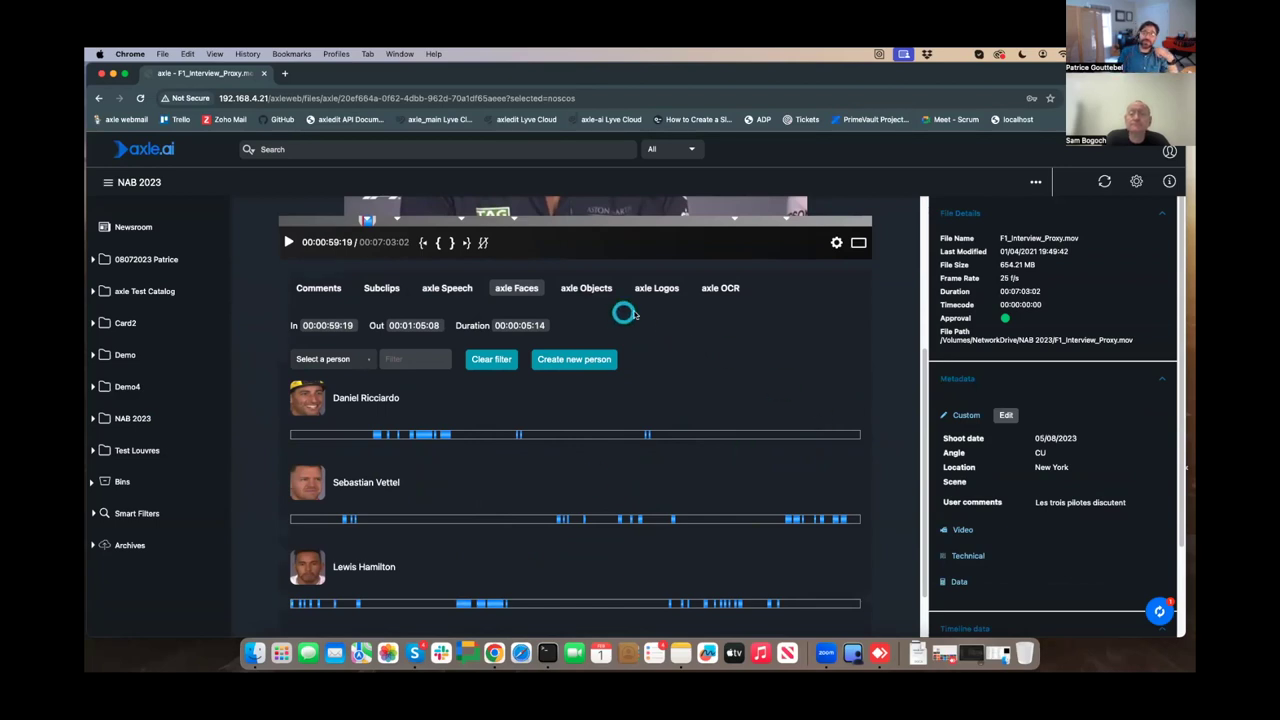
{"action": "left_click", "coordinate": [592, 290]}
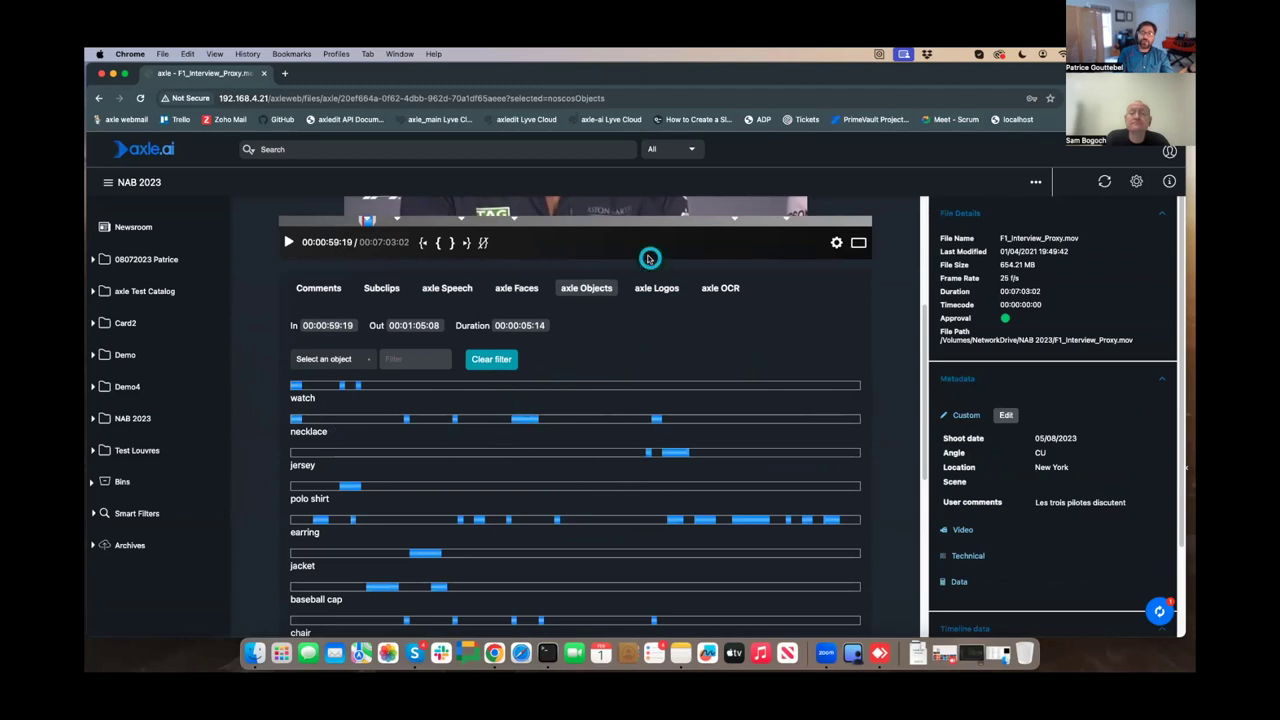
- Show the axle Logos detections, jump to the puma segment at 00:01:27:21 and look through the logo list
{"action": "left_click", "coordinate": [657, 288]}
{"action": "left_click", "coordinate": [430, 551]}
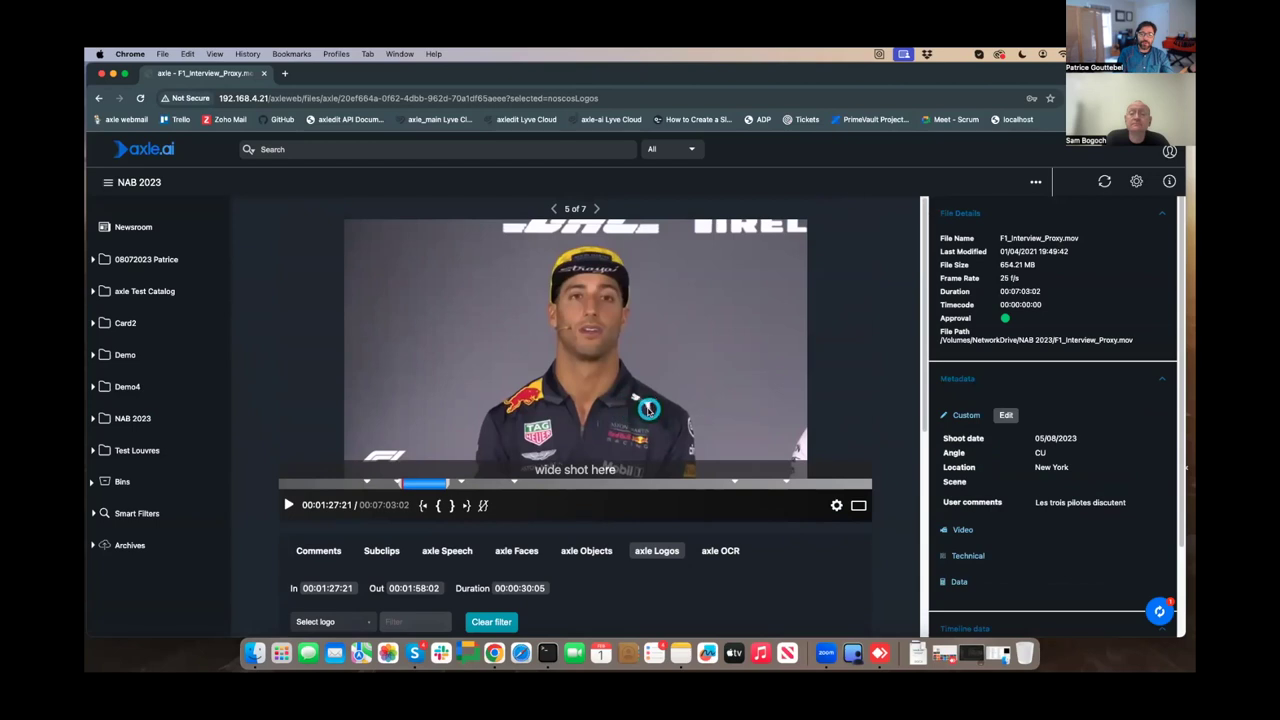
{"action": "scroll", "coordinate": [758, 425], "scroll_direction": "down", "scroll_amount": 5}
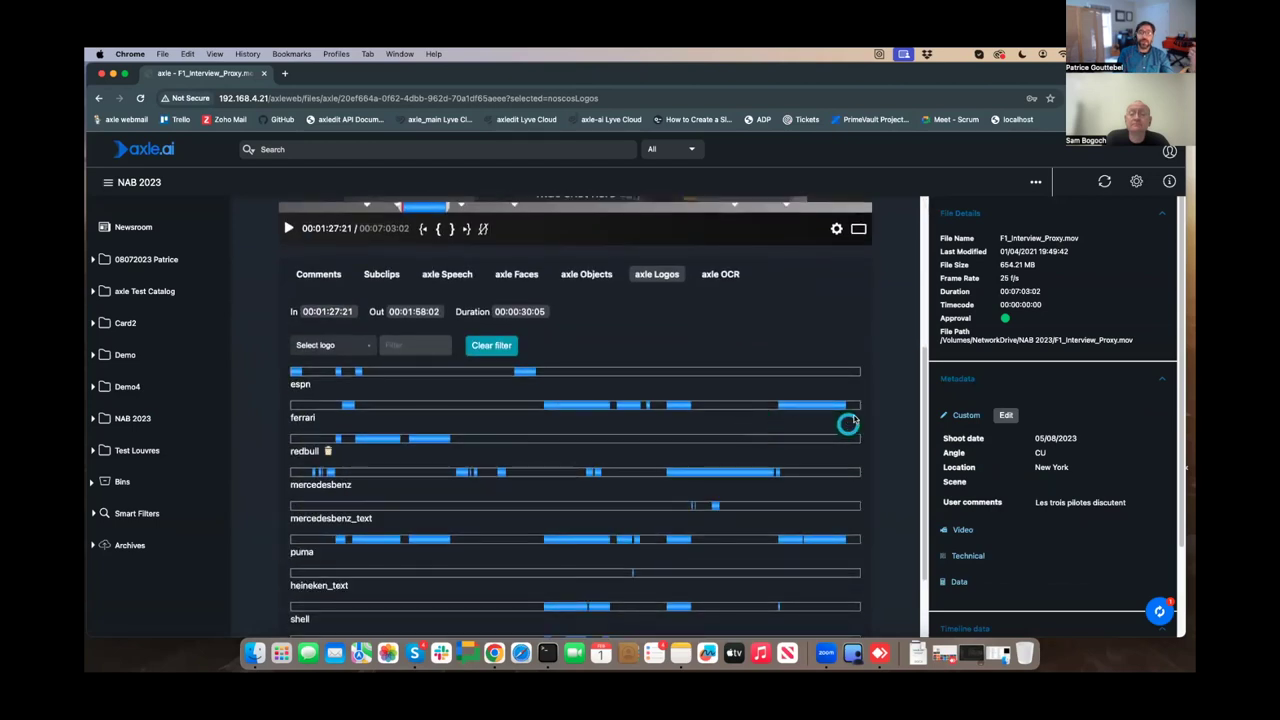
- Show the axle OCR results and jump to the moment where the number 44 is detected
{"action": "left_click", "coordinate": [732, 278]}
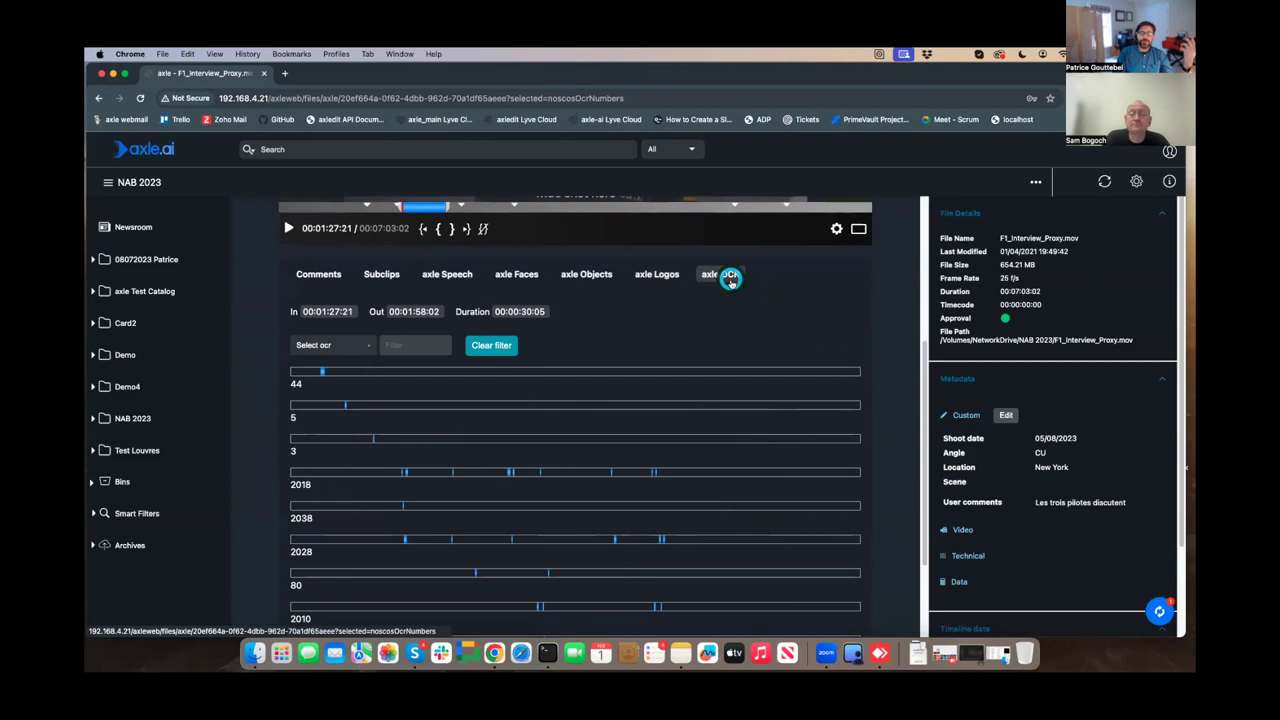
{"action": "left_click", "coordinate": [321, 371]}
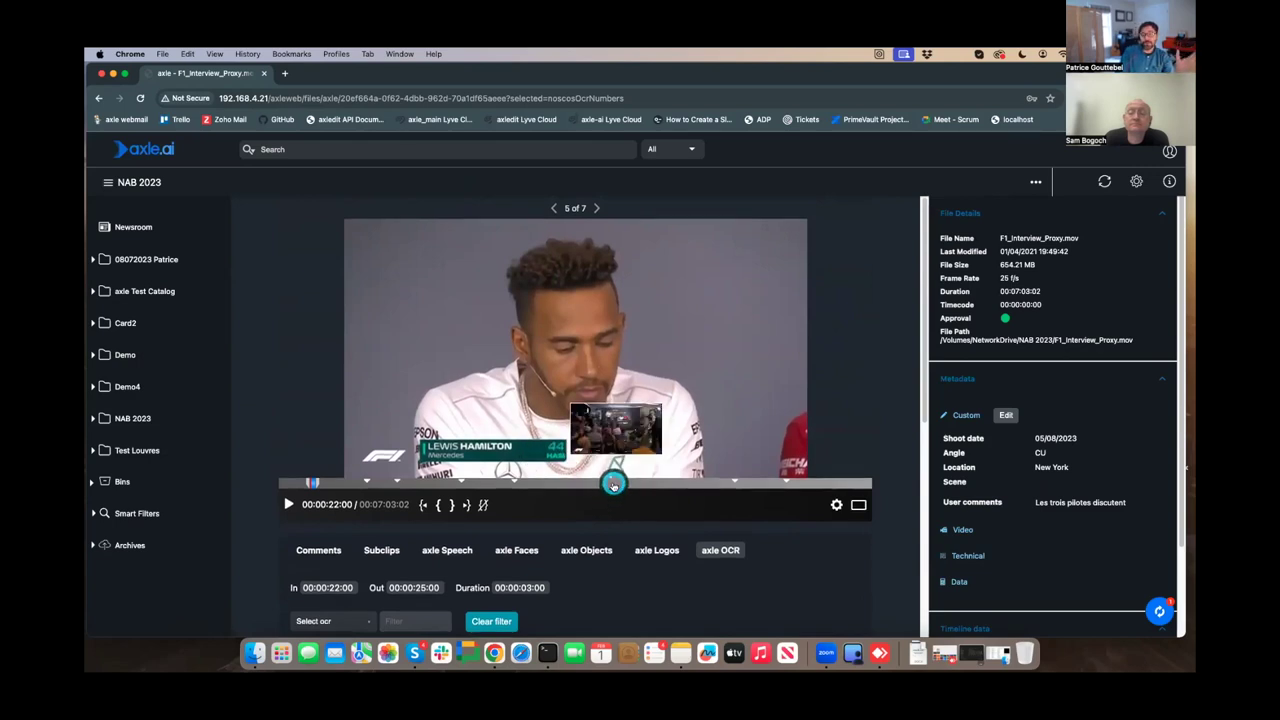
{"action": "scroll", "coordinate": [700, 450], "scroll_direction": "down", "scroll_amount": 2}
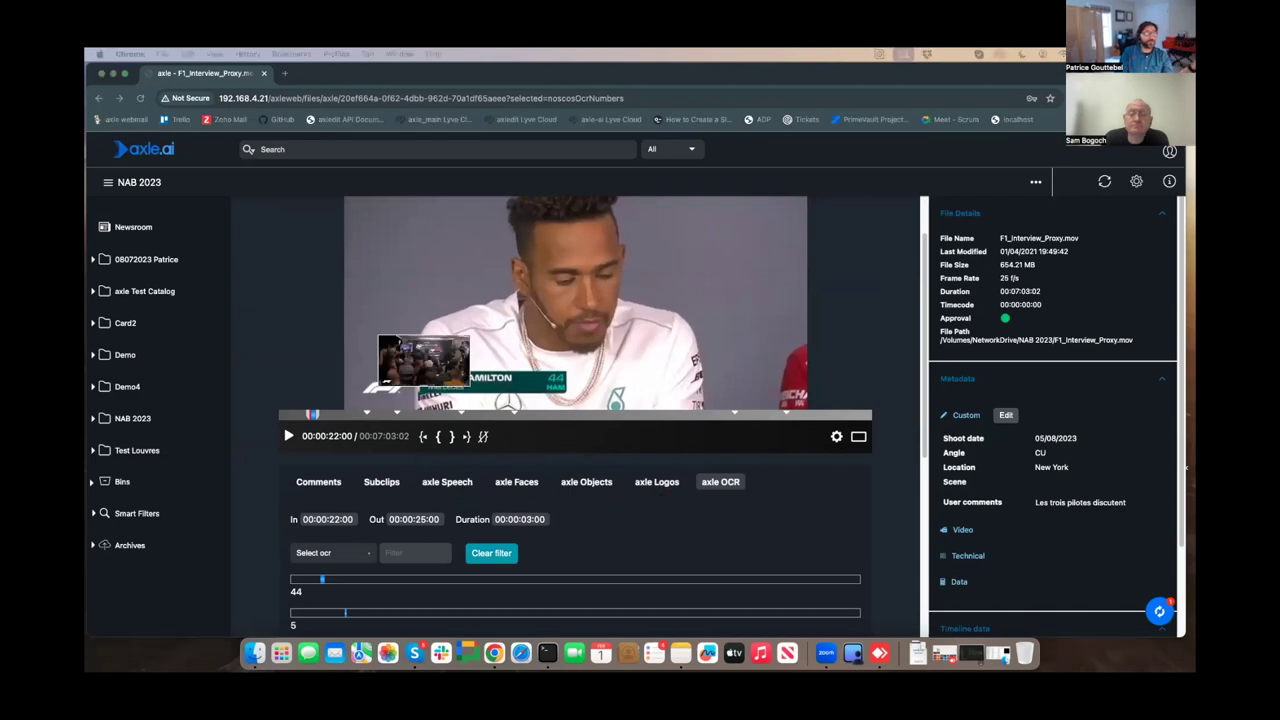
- Open the advanced search builder and choose axleFaces as the criterion with the "is equal to" operator
{"action": "left_click", "coordinate": [307, 149]}
{"action": "left_click", "coordinate": [311, 160]}
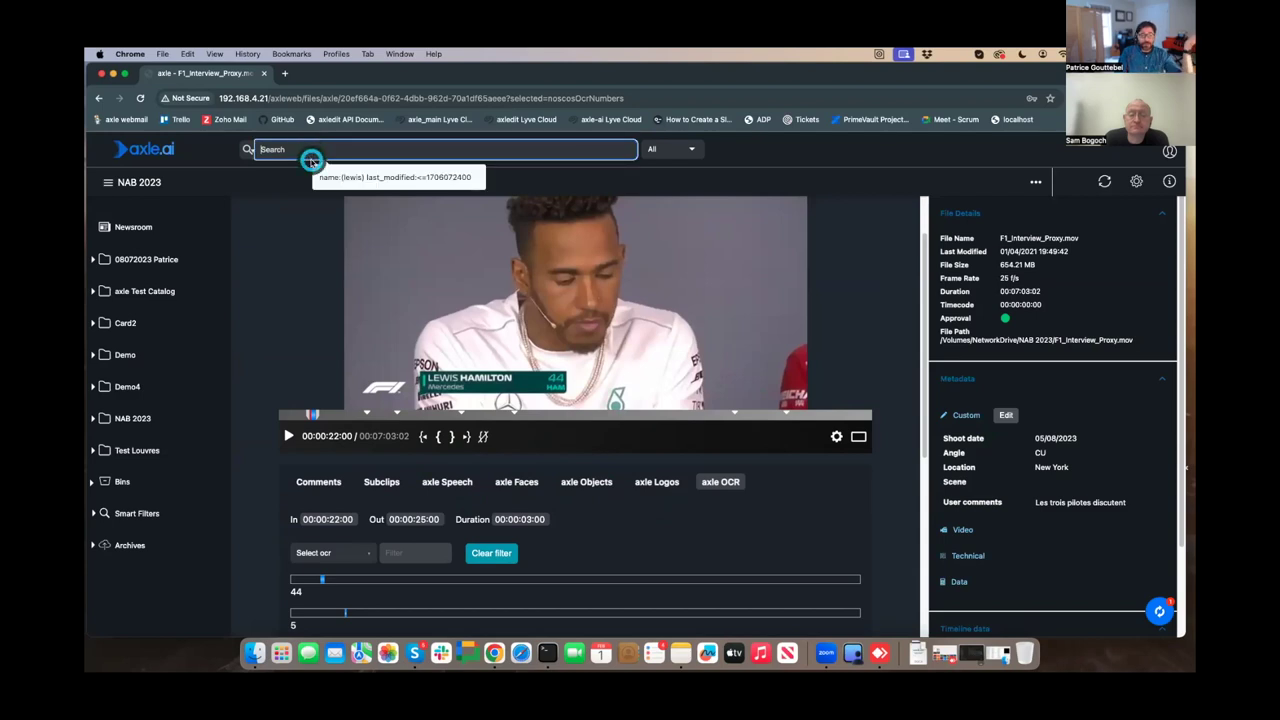
{"action": "left_click", "coordinate": [249, 149]}
{"action": "left_click", "coordinate": [314, 208]}
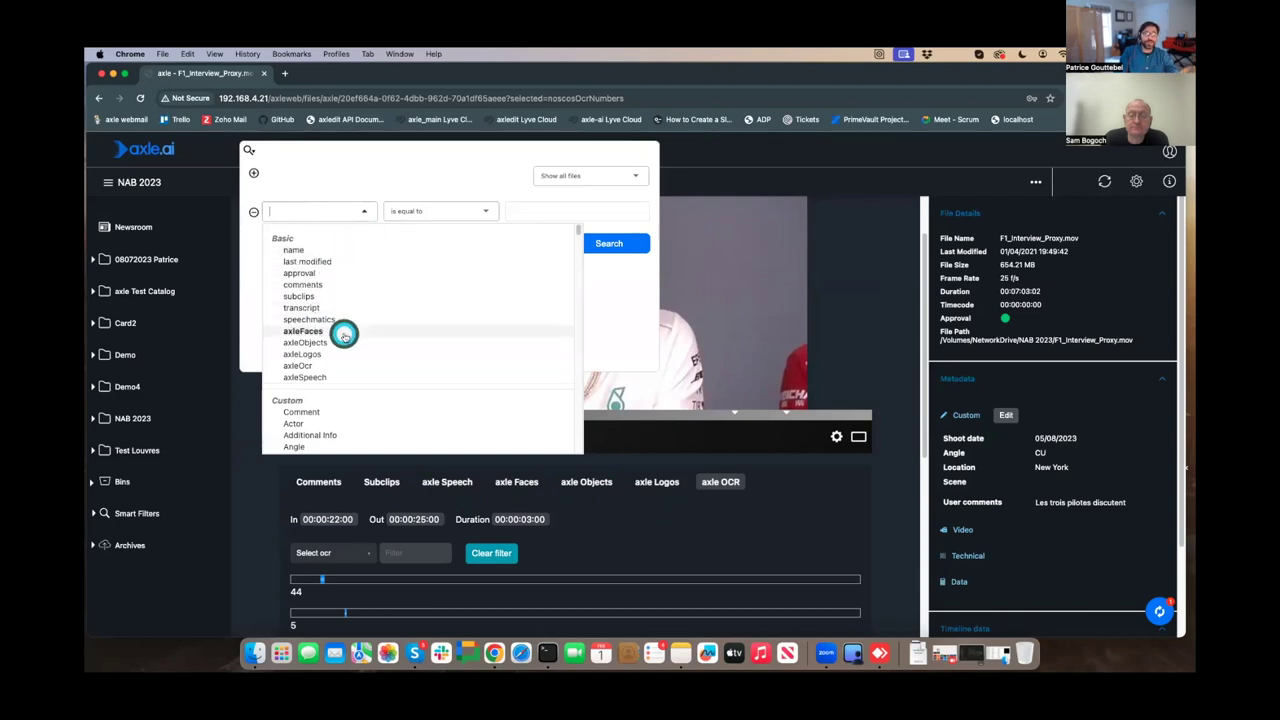
{"action": "left_click", "coordinate": [343, 331]}
{"action": "left_click", "coordinate": [540, 209]}
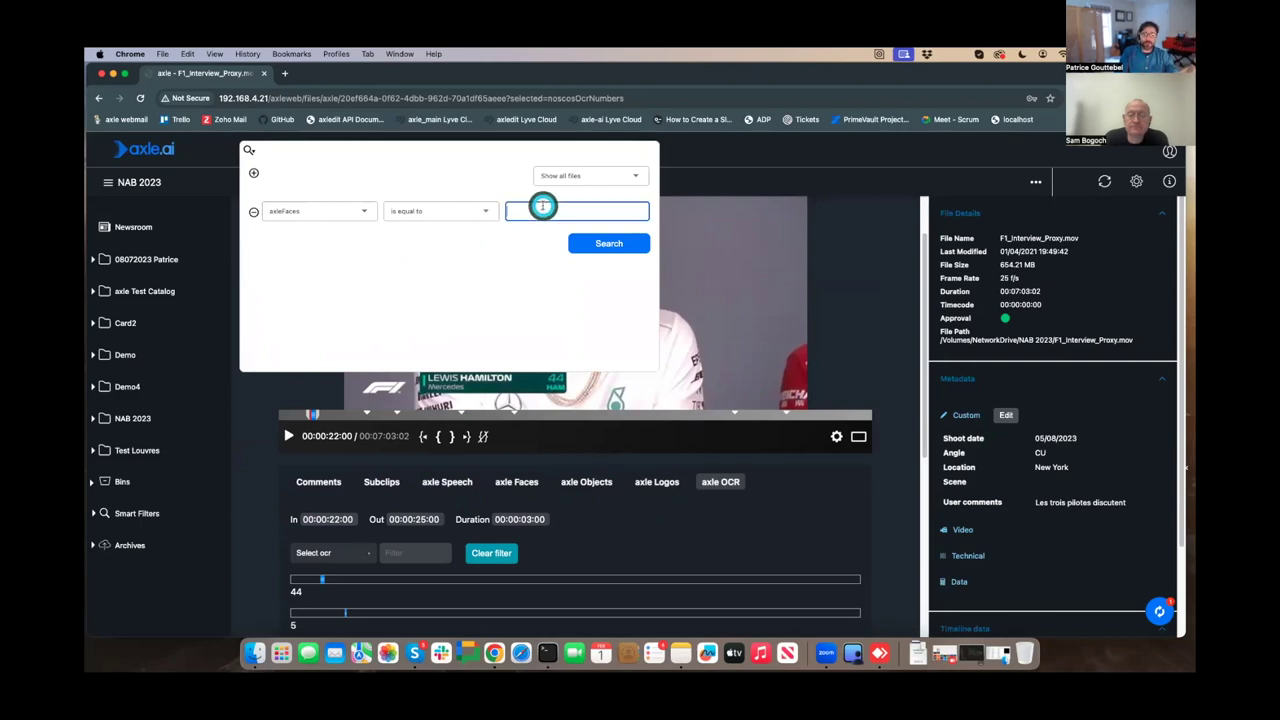
- Add two more criterion rows to the advanced search and close the builder without running the search
{"action": "left_click", "coordinate": [325, 210]}
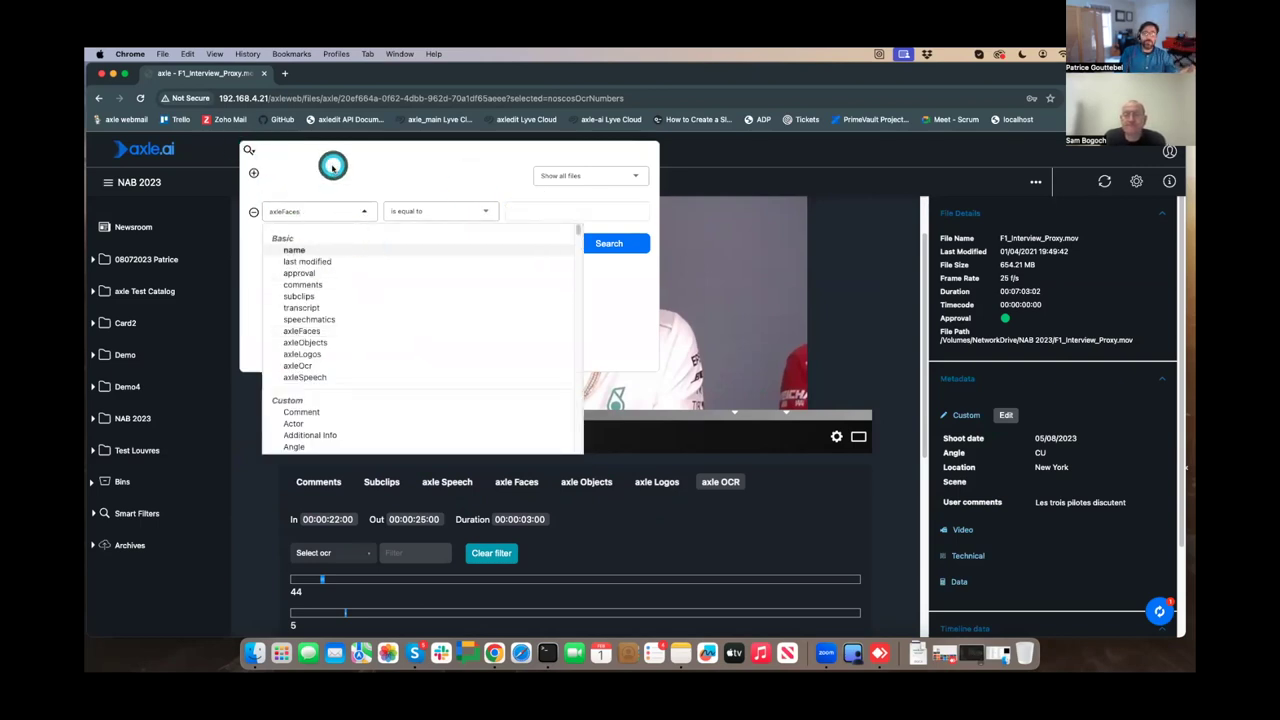
{"action": "left_click", "coordinate": [253, 172]}
{"action": "left_click", "coordinate": [253, 172]}
{"action": "left_click", "coordinate": [253, 172]}
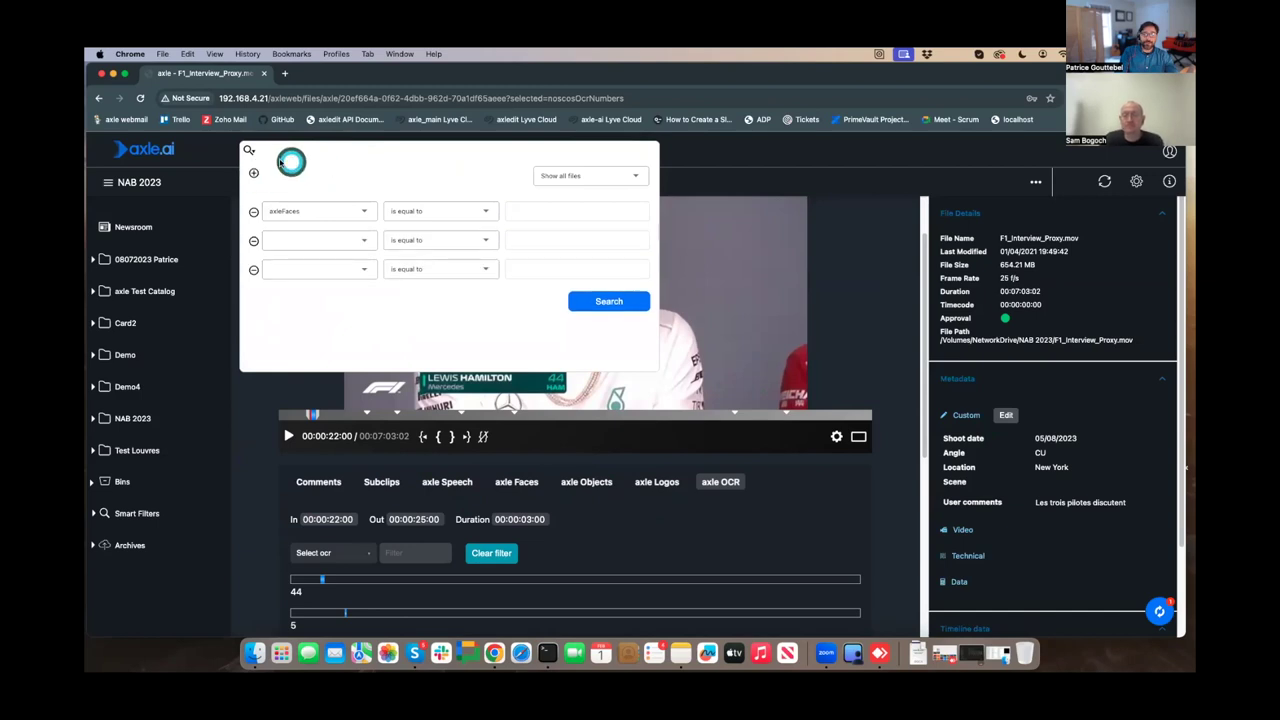
{"action": "left_click", "coordinate": [249, 149]}
{"action": "left_click", "coordinate": [343, 149]}
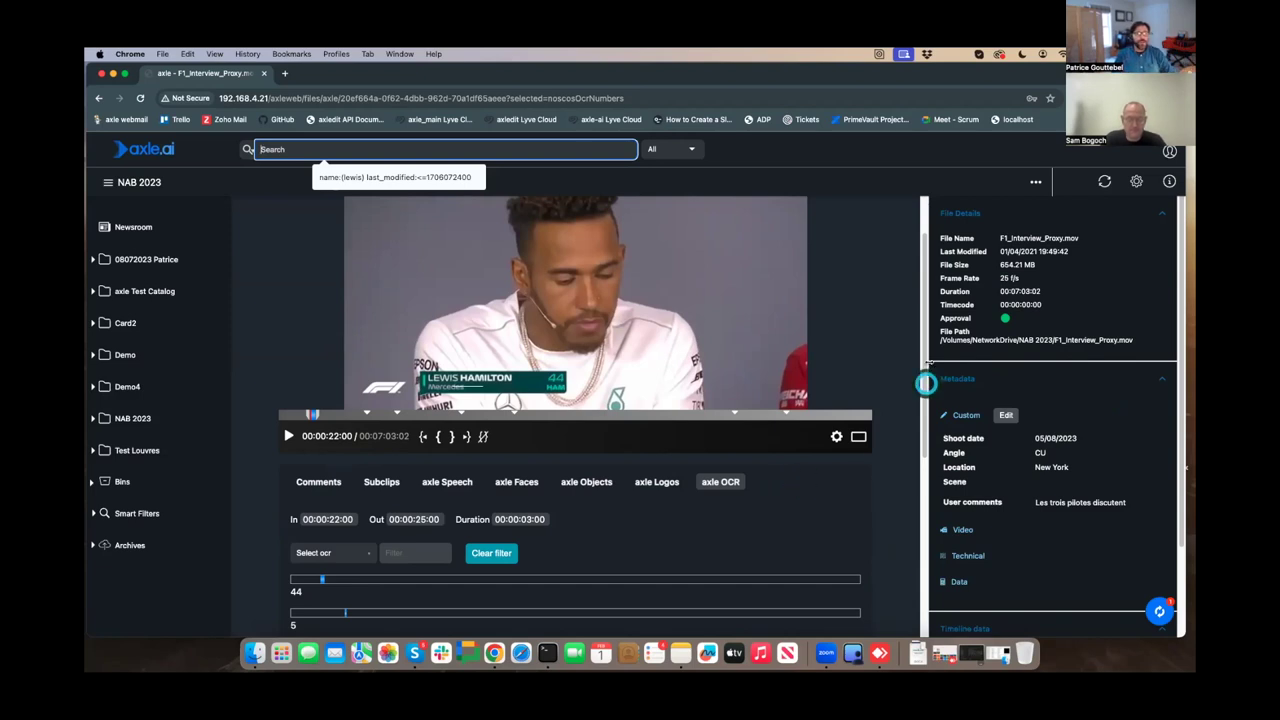
- Move the browser window lower and load the axle Tags site at 192.168.4.160:3000 in a new browser tab
{"action": "left_click_drag", "start_coordinate": [949, 76], "coordinate": [957, 134]}
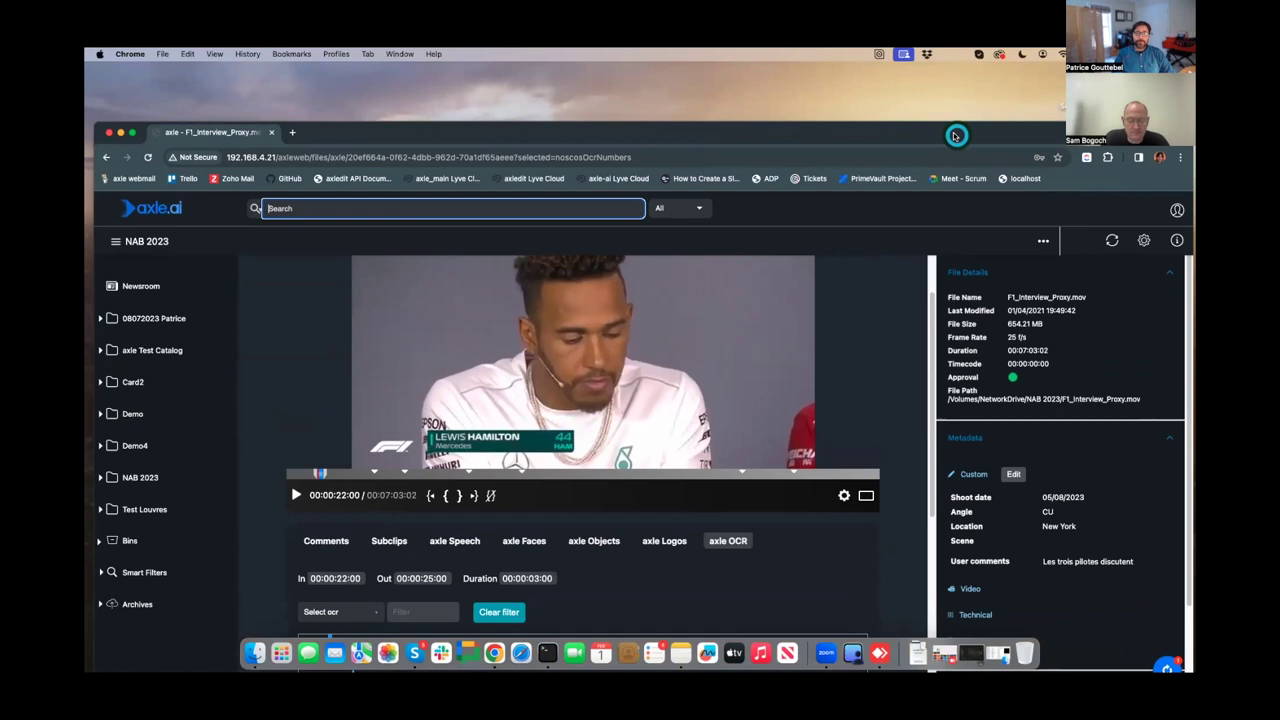
{"action": "left_click", "coordinate": [292, 132]}
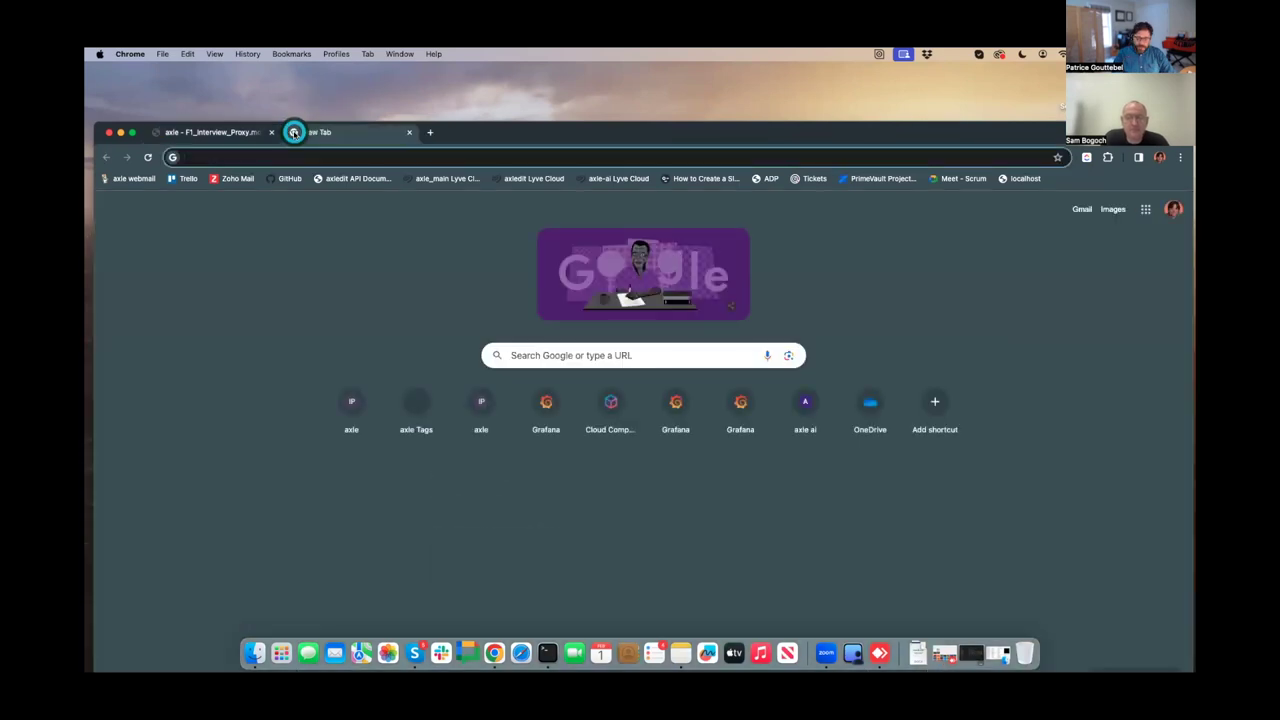
{"action": "type", "text": "192.168.4.21/axleweb"}
{"action": "key", "text": "BackSpace"}
{"action": "key", "text": "BackSpace"}
{"action": "key", "text": "BackSpace"}
{"action": "key", "text": "BackSpace"}
{"action": "key", "text": "BackSpace"}
{"action": "key", "text": "BackSpace"}
{"action": "key", "text": "BackSpace"}
{"action": "key", "text": "BackSpace"}
{"action": "key", "text": "BackSpace"}
{"action": "key", "text": "BackSpace"}
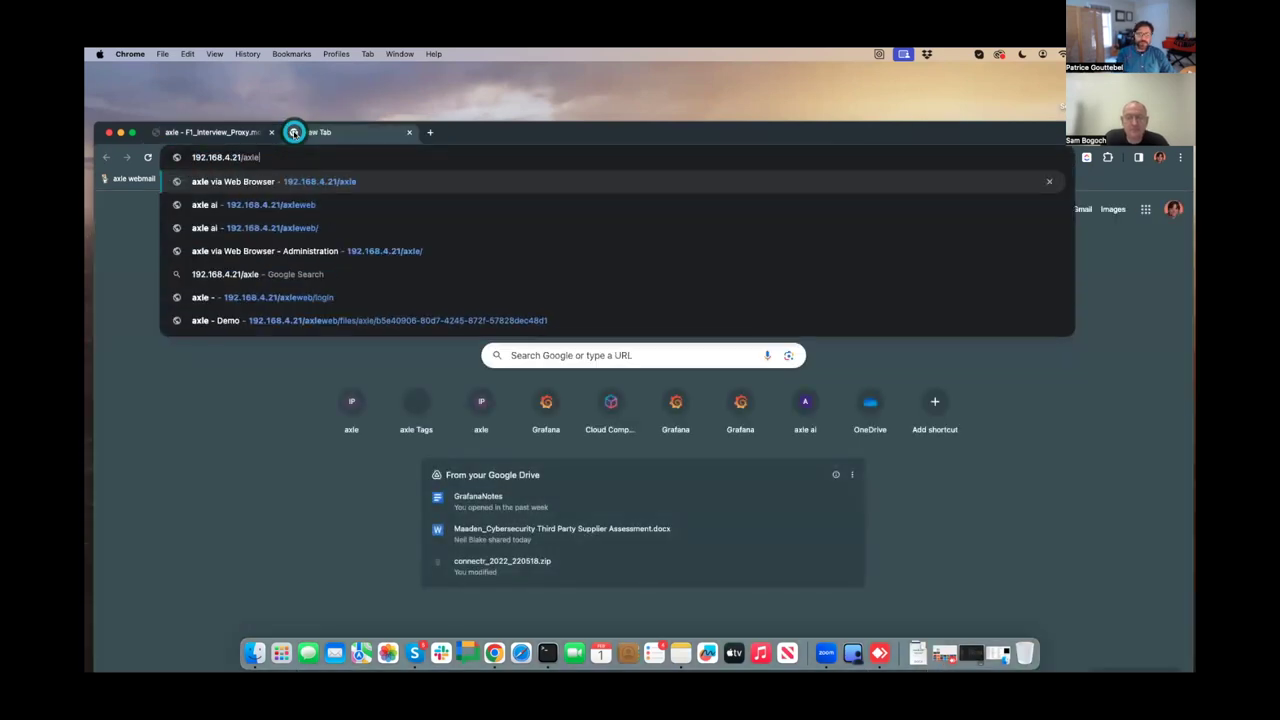
{"action": "type", "text": "16"}
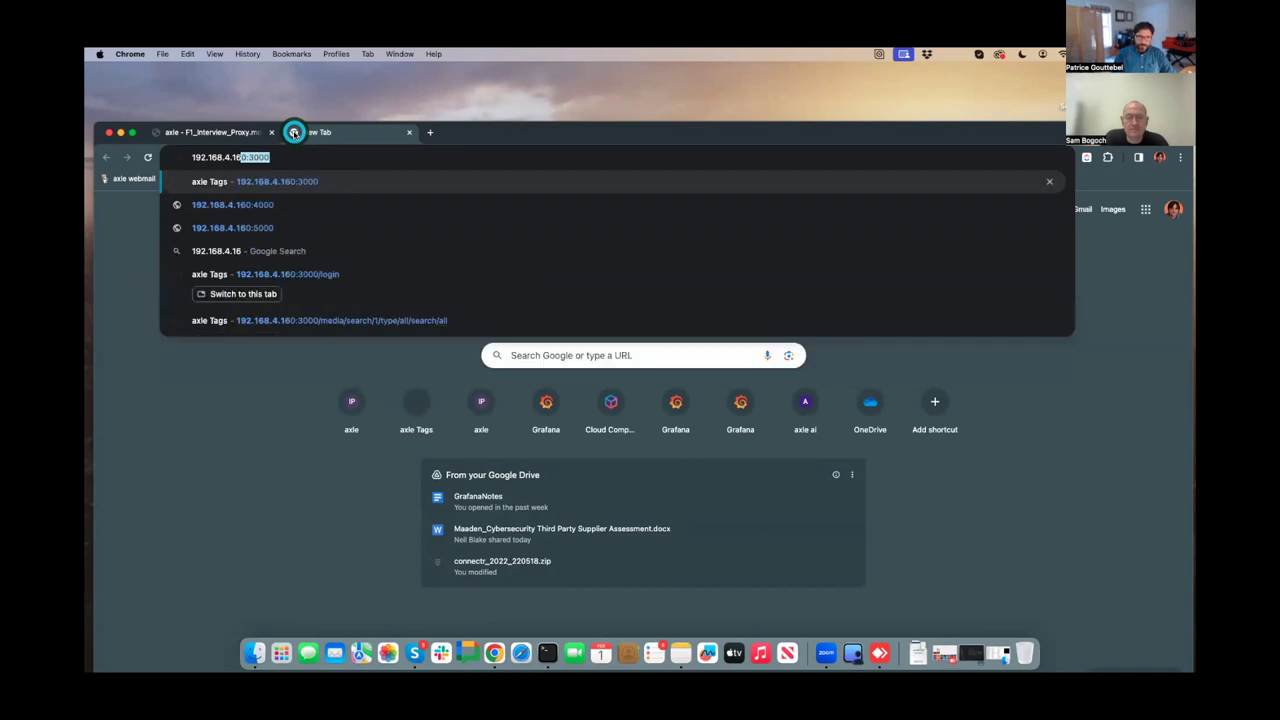
{"action": "key", "text": "Return"}
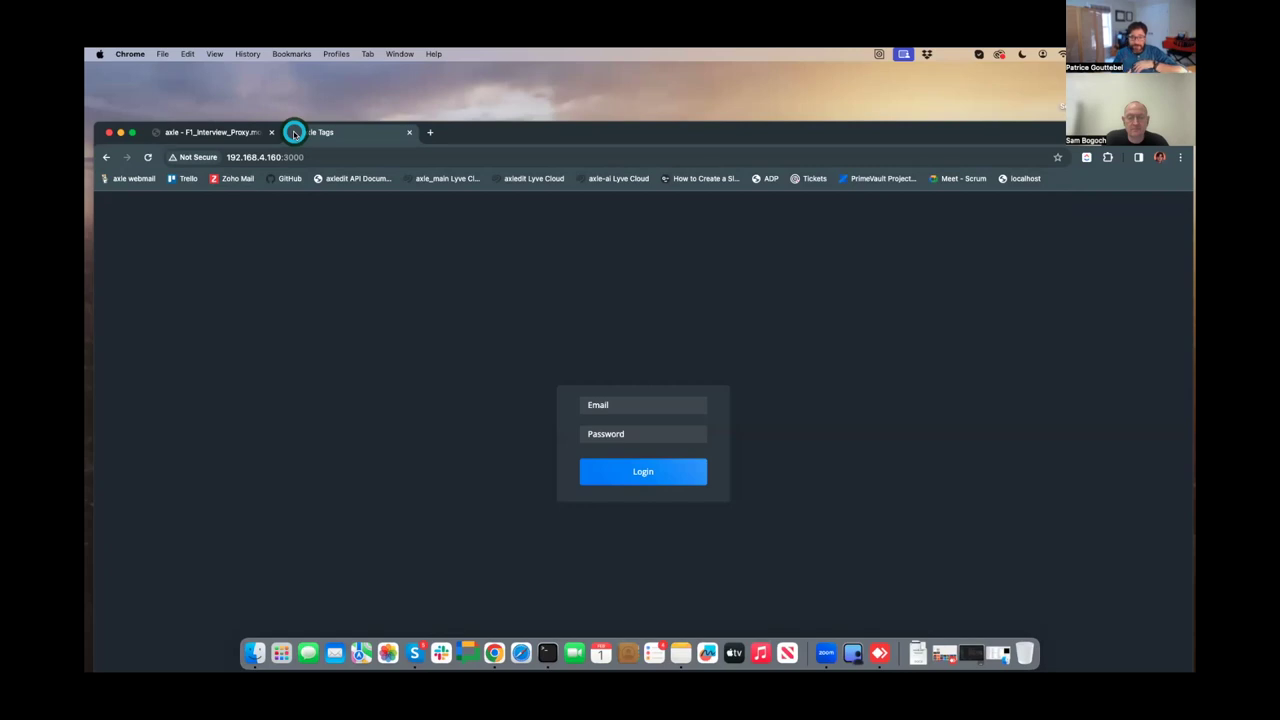
- Log in to axle Tags with the username root and the account password, and dismiss the password warning
{"action": "left_click", "coordinate": [613, 407]}
{"action": "type", "text": "root"}
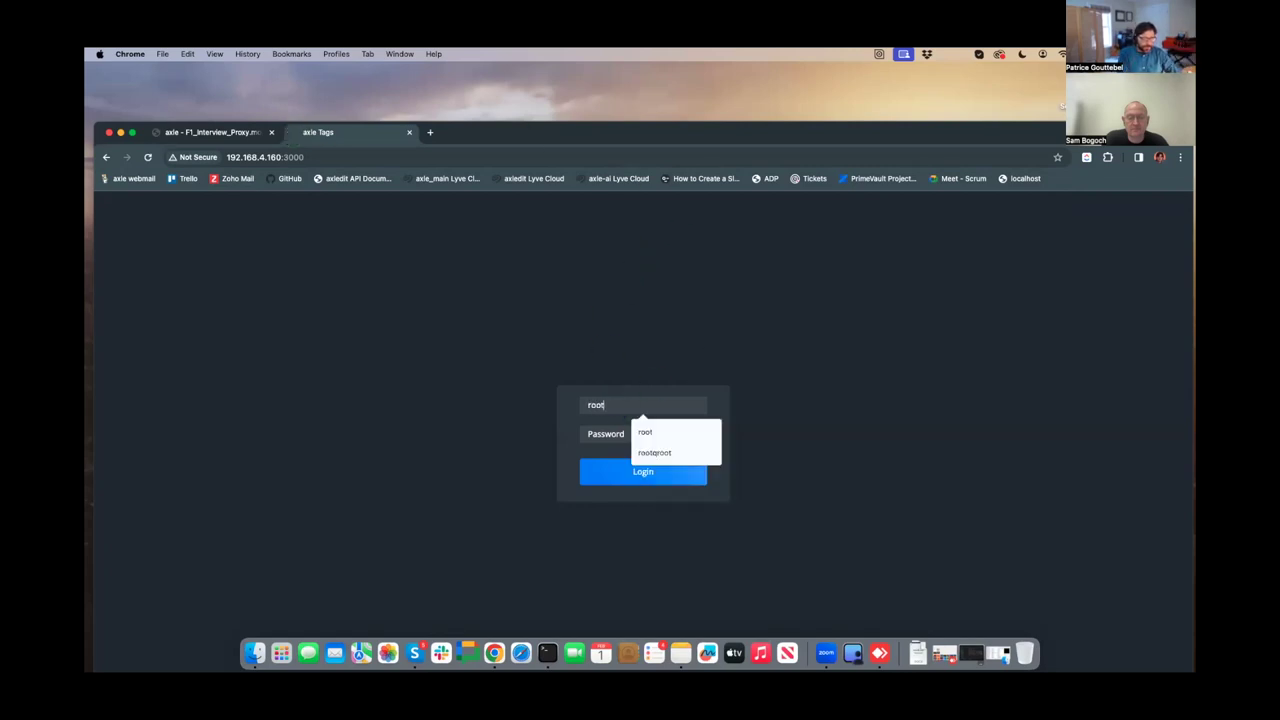
{"action": "key", "text": "Tab"}
{"action": "type", "text": "r"}
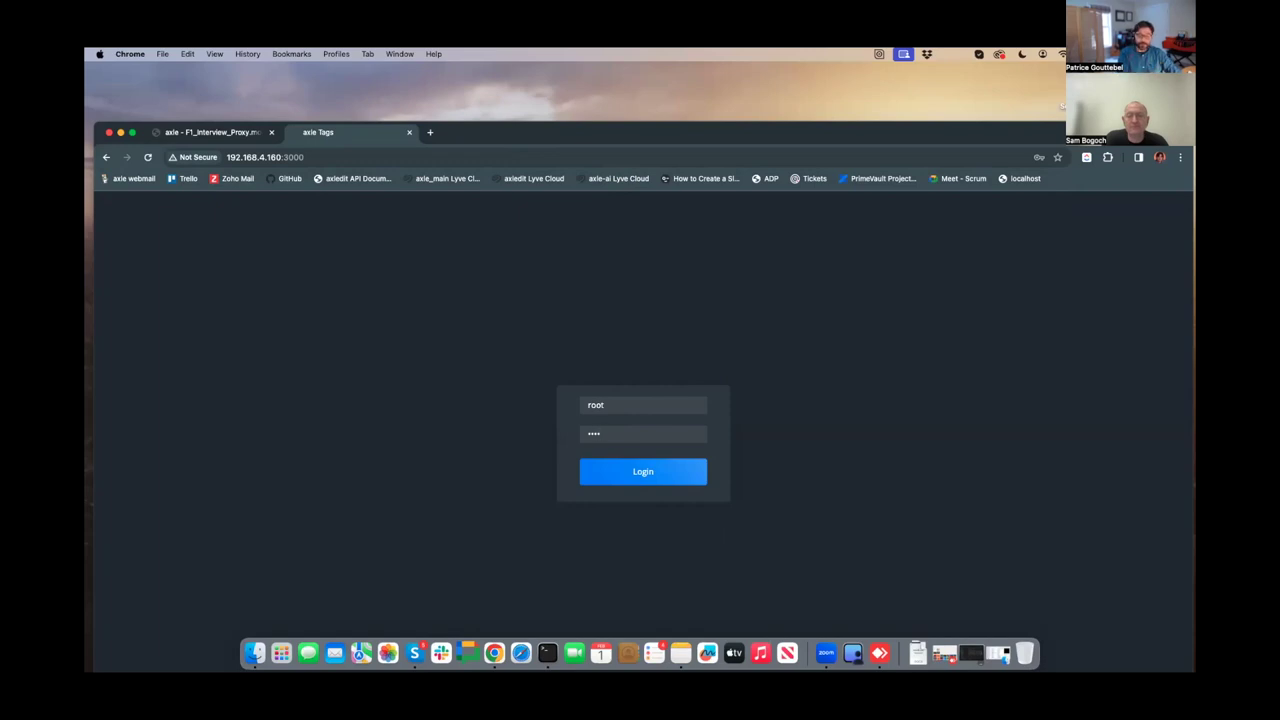
{"action": "key", "text": "Return"}
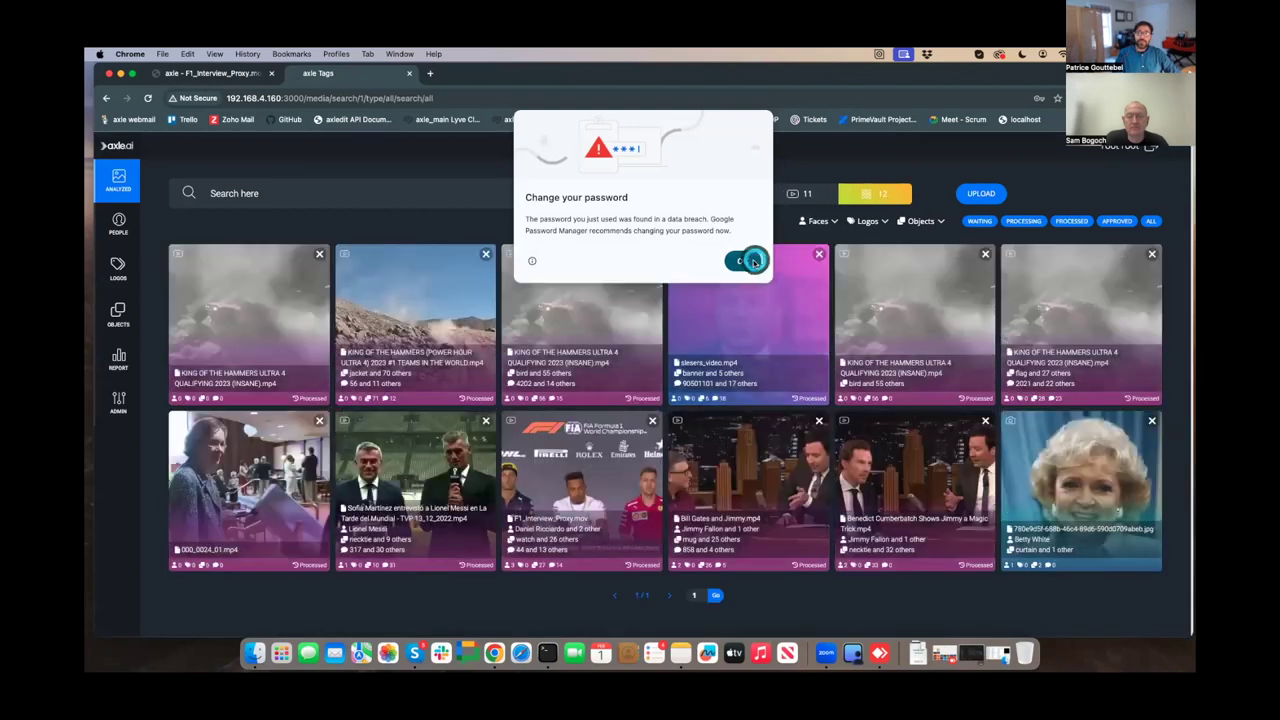
{"action": "left_click", "coordinate": [752, 261]}
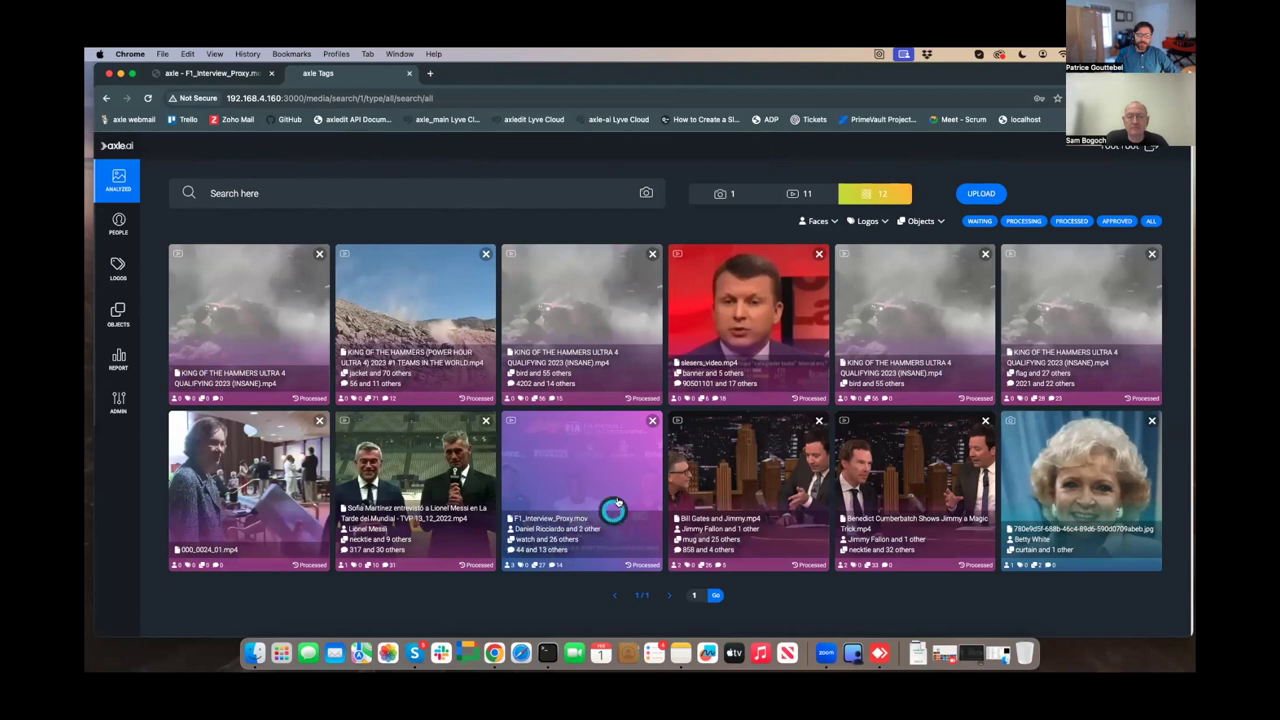
- Review the analysis of F1_Interview_Proxy.mov, the trained people, the objects list and the faces report
{"action": "left_click", "coordinate": [640, 456]}
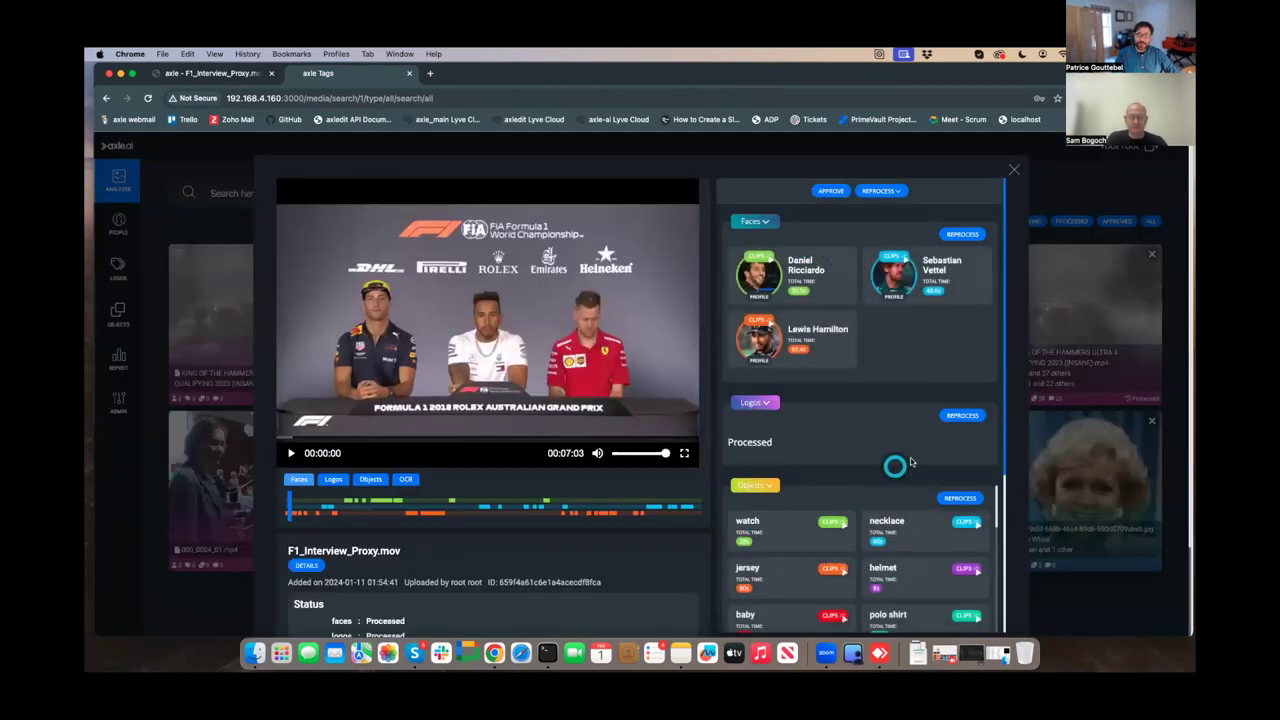
{"action": "left_click", "coordinate": [1015, 169]}
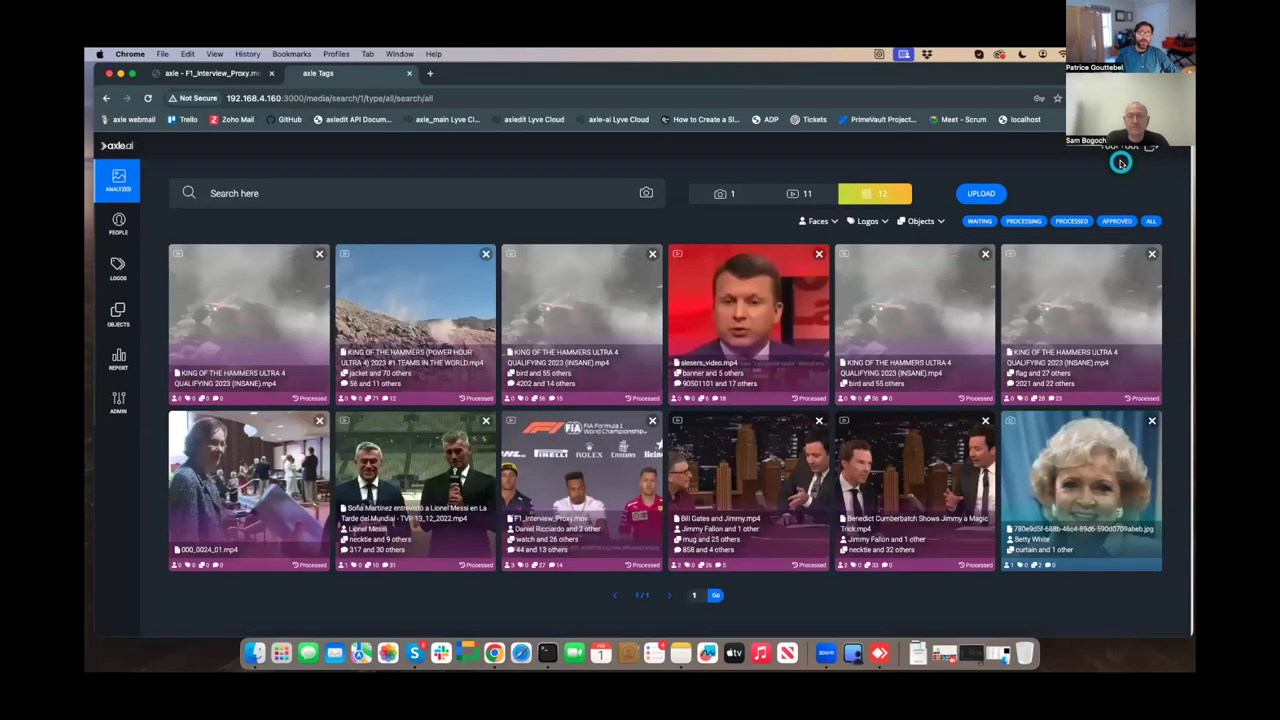
{"action": "left_click", "coordinate": [119, 222]}
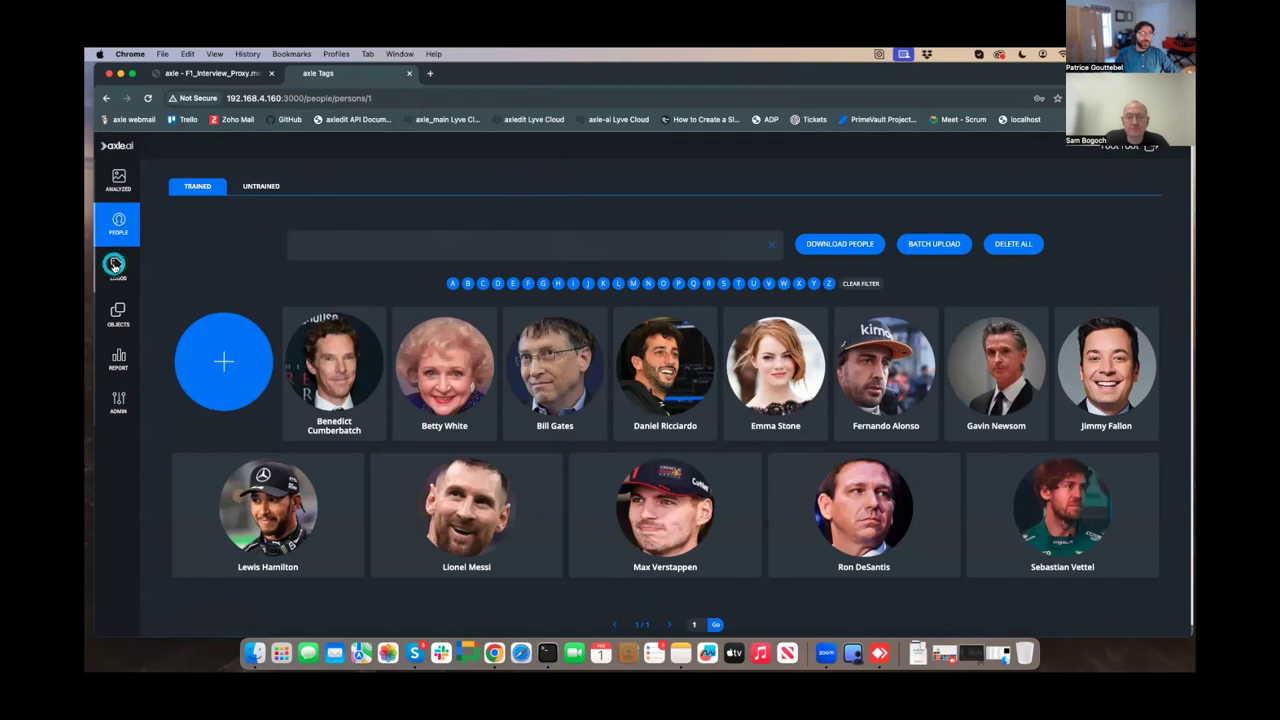
{"action": "left_click", "coordinate": [118, 315]}
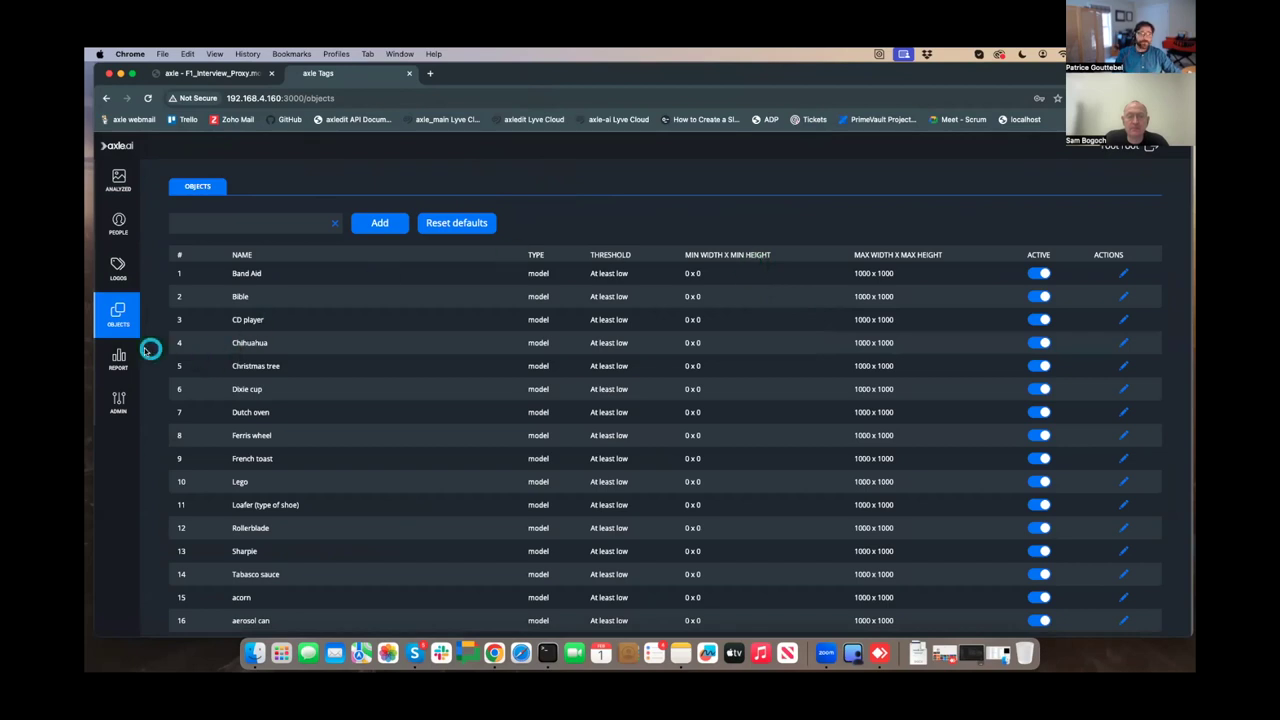
{"action": "left_click", "coordinate": [118, 360]}
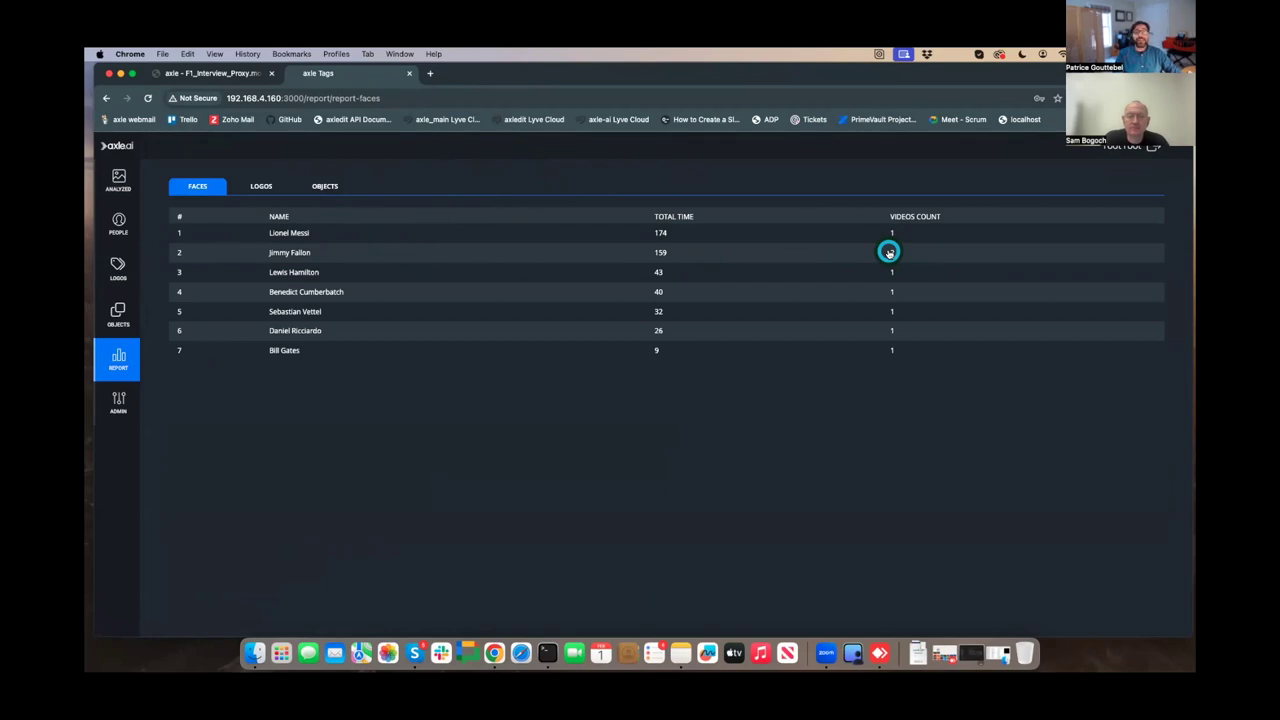
{"action": "left_click_drag", "start_coordinate": [1000, 80], "coordinate": [1000, 88]}
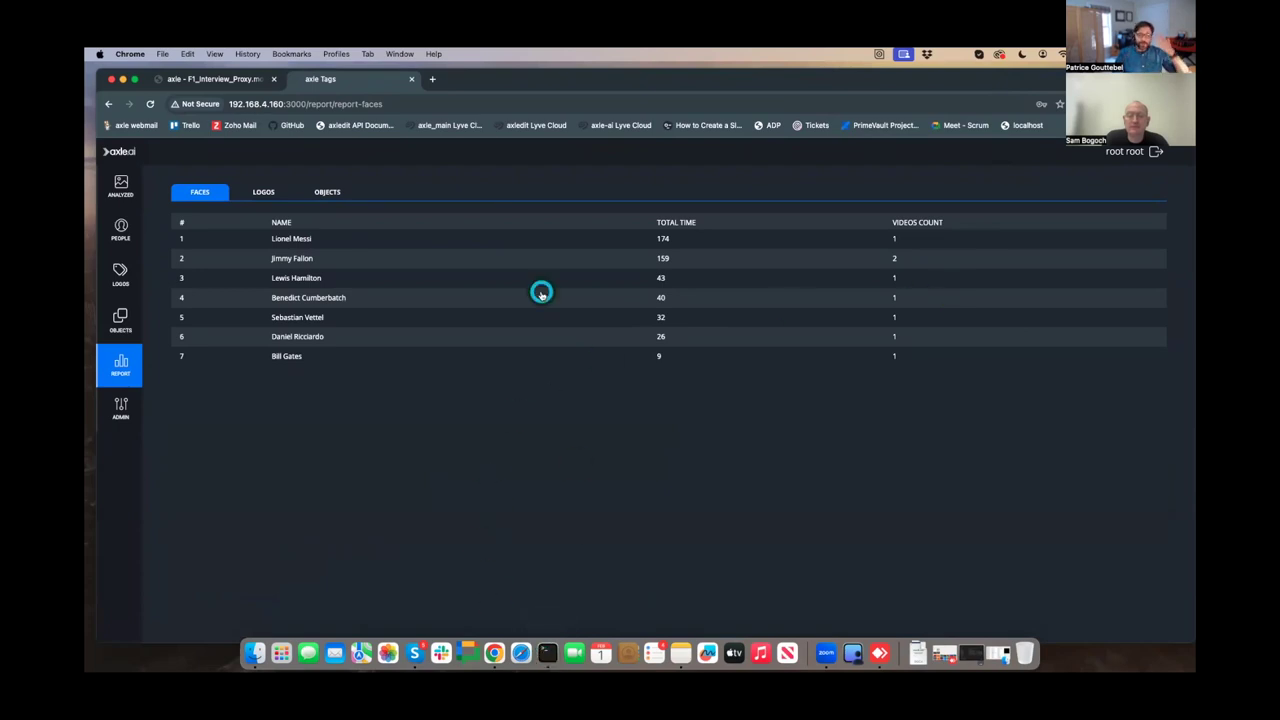
{"action": "key", "text": "super+n"}
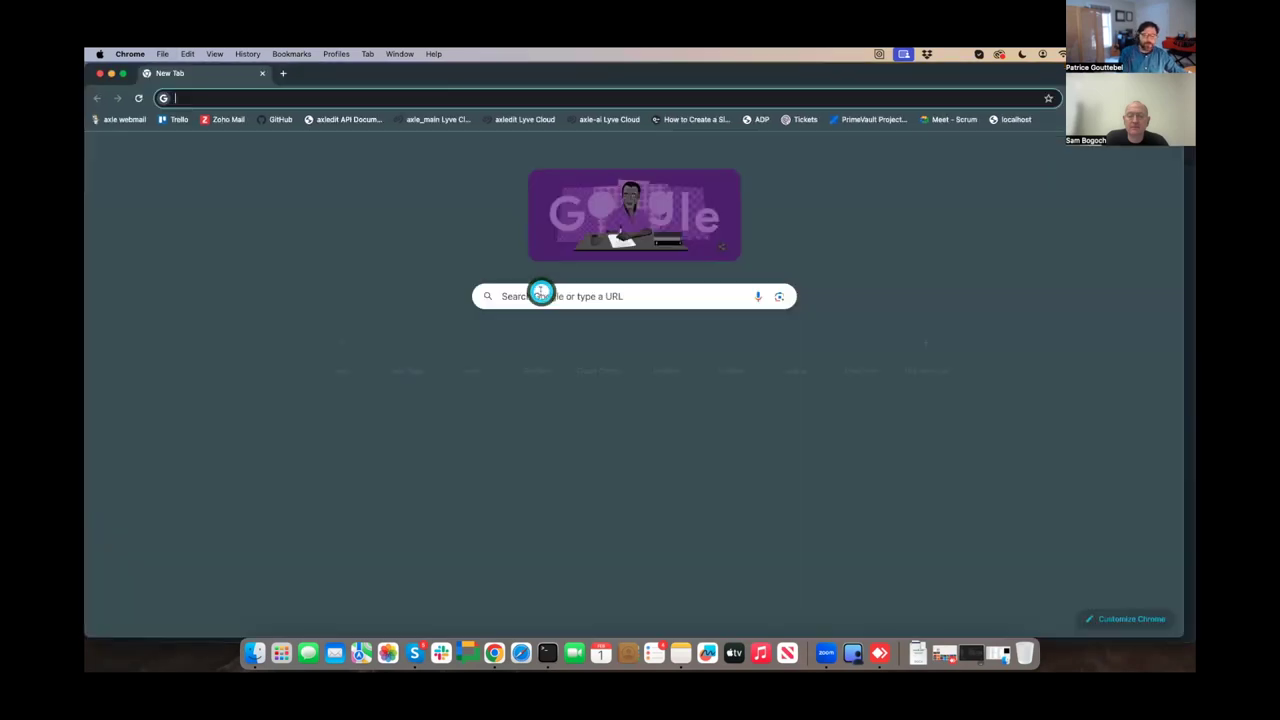
{"action": "left_click", "coordinate": [271, 79]}
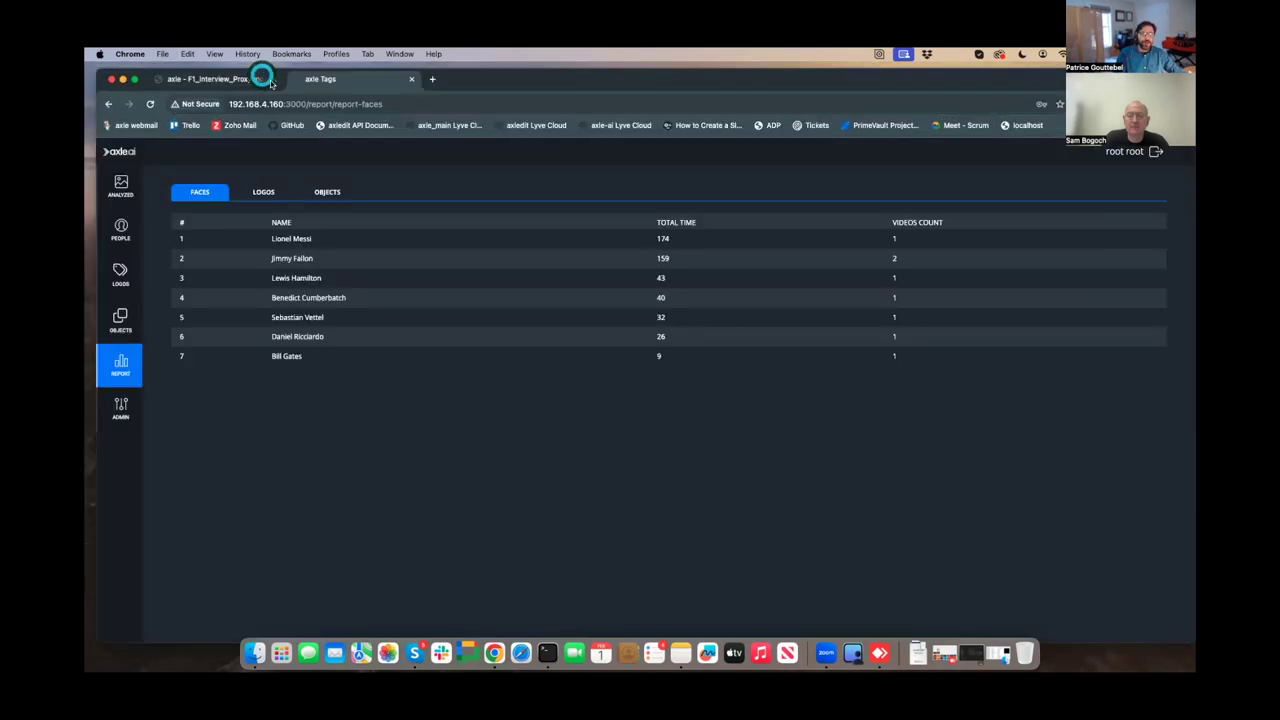
{"action": "right_click", "coordinate": [547, 653]}
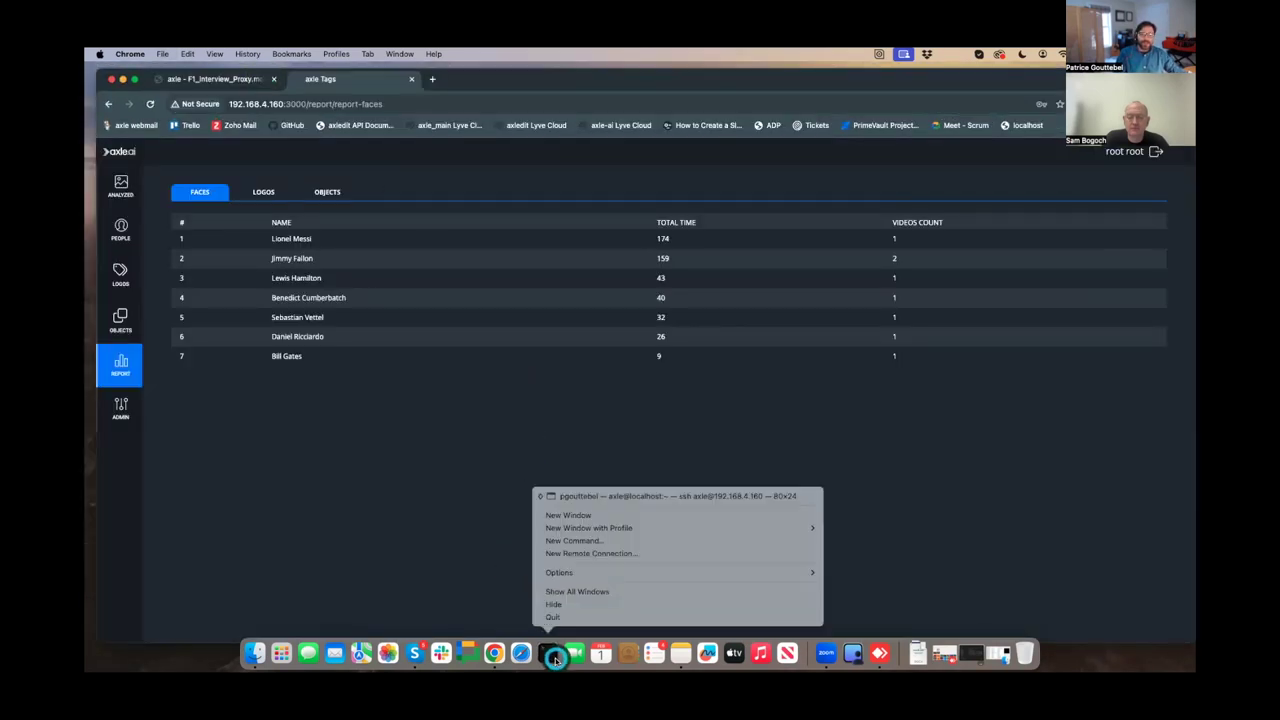
{"action": "left_click", "coordinate": [587, 515]}
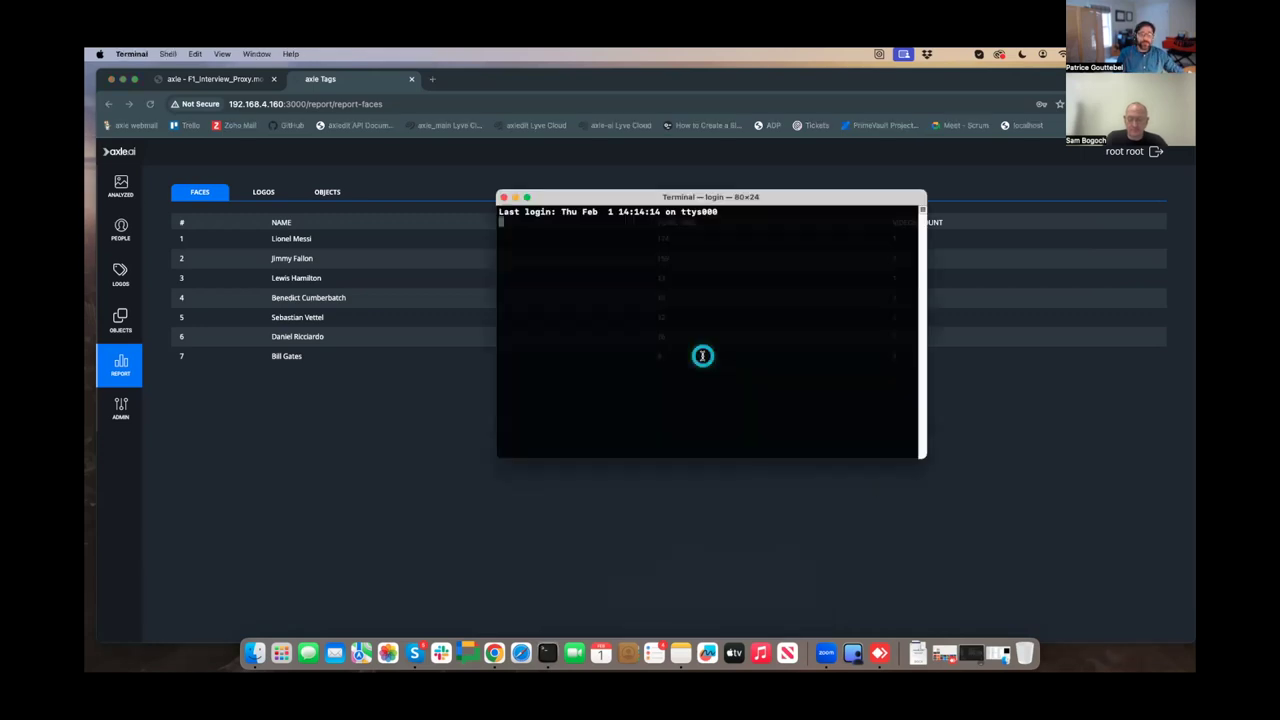
{"action": "type", "text": "ssh"}
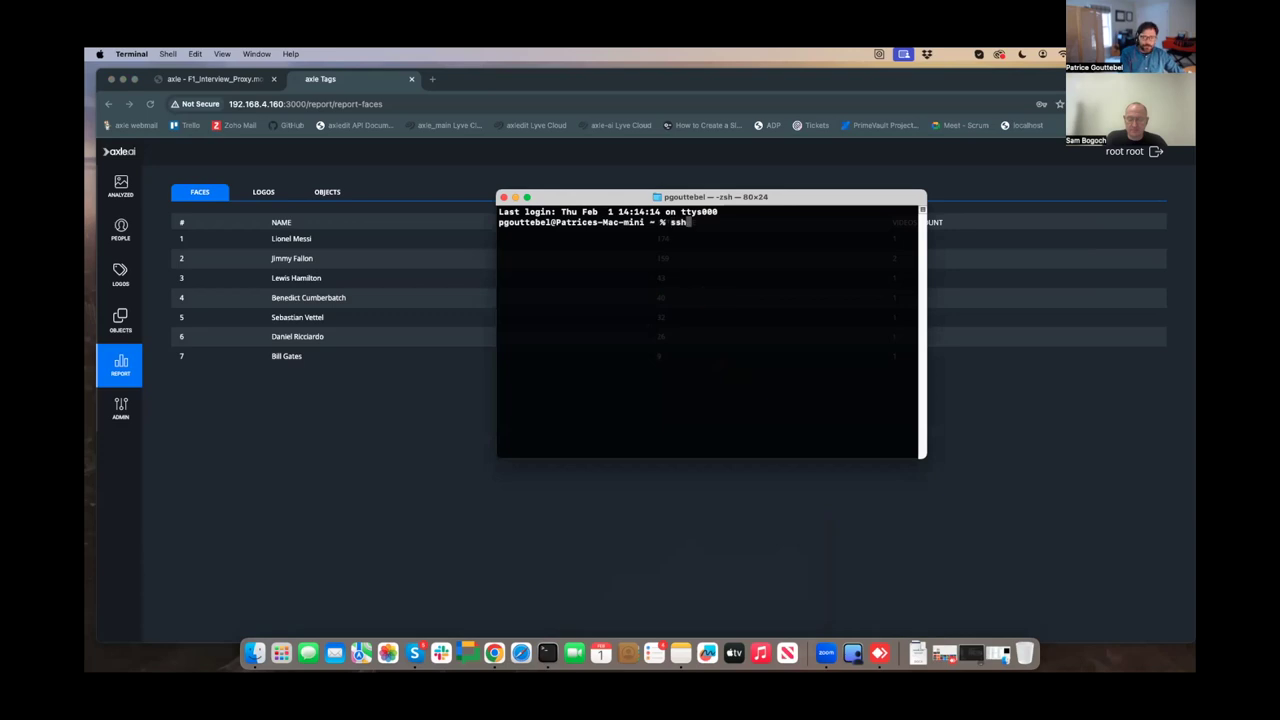
{"action": "type", "text": " axle@192.168.4.21"}
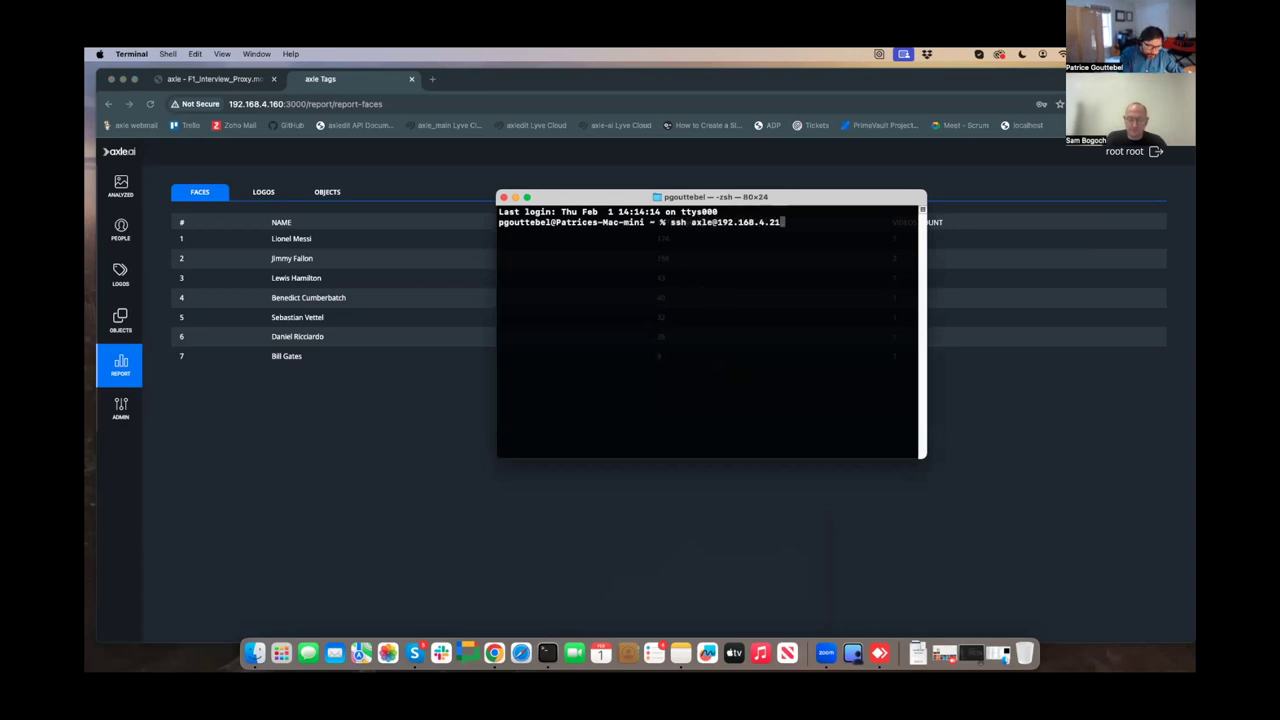
{"action": "key", "text": "Return"}
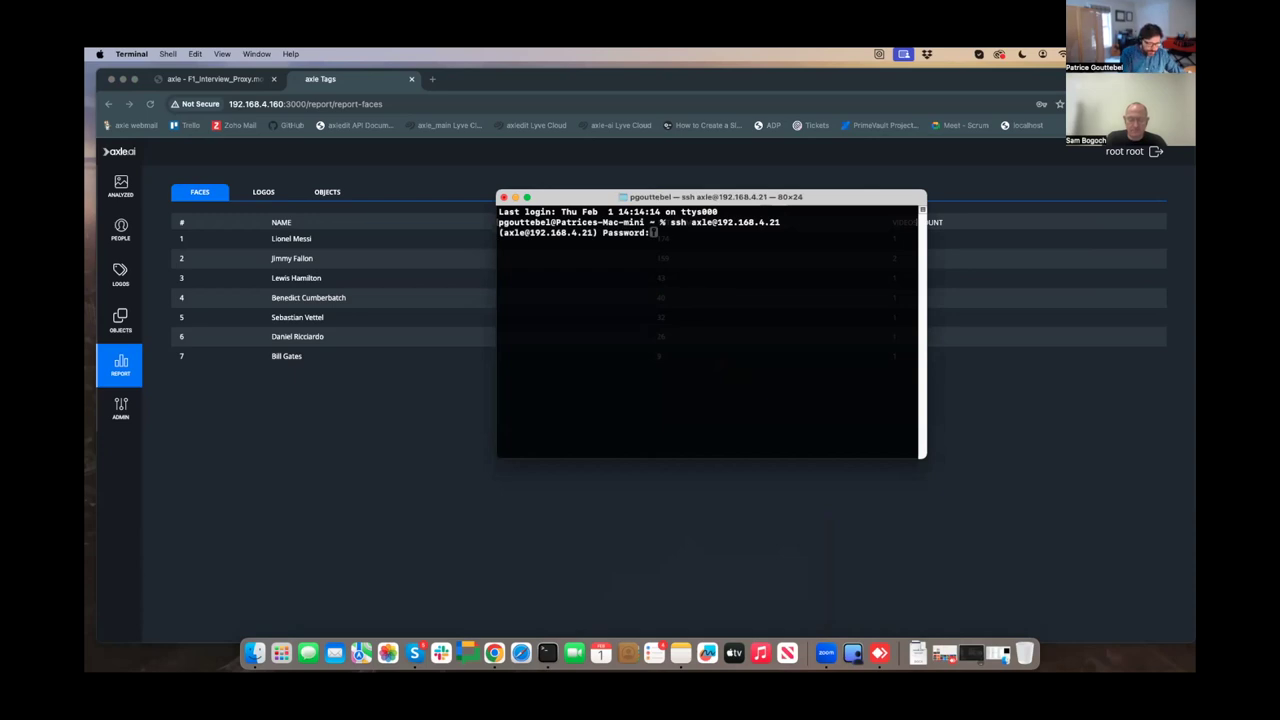
{"action": "key", "text": "Return"}
- Run top in the remote session, then enlarge and reposition the Terminal window to examine the running processes
{"action": "type", "text": "clear"}
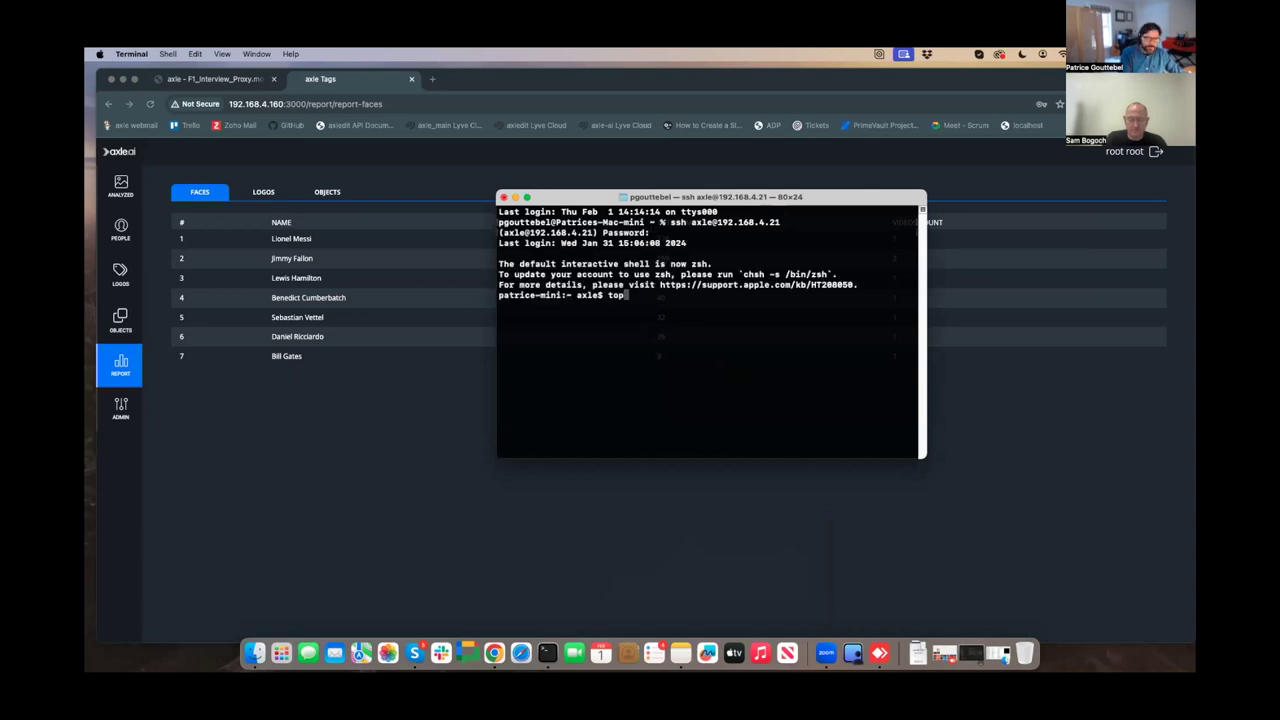
{"action": "key", "text": "Return"}
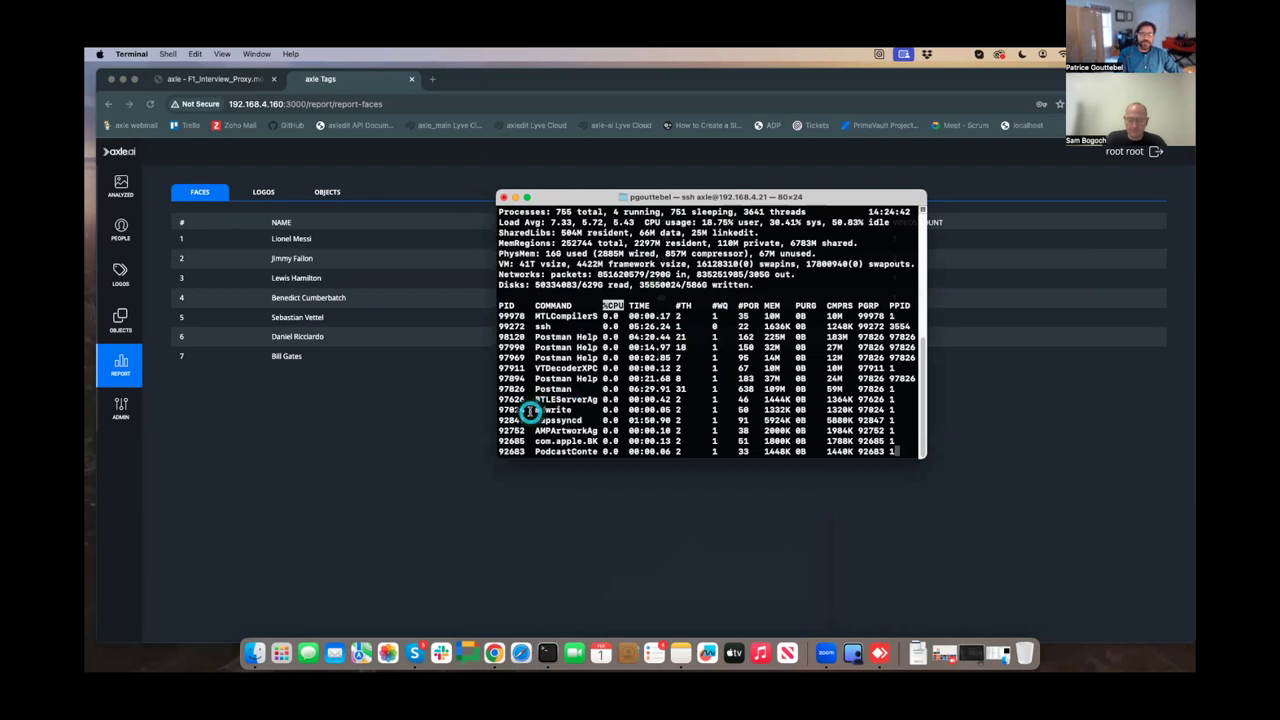
{"action": "left_click_drag", "start_coordinate": [495, 455], "coordinate": [270, 500]}
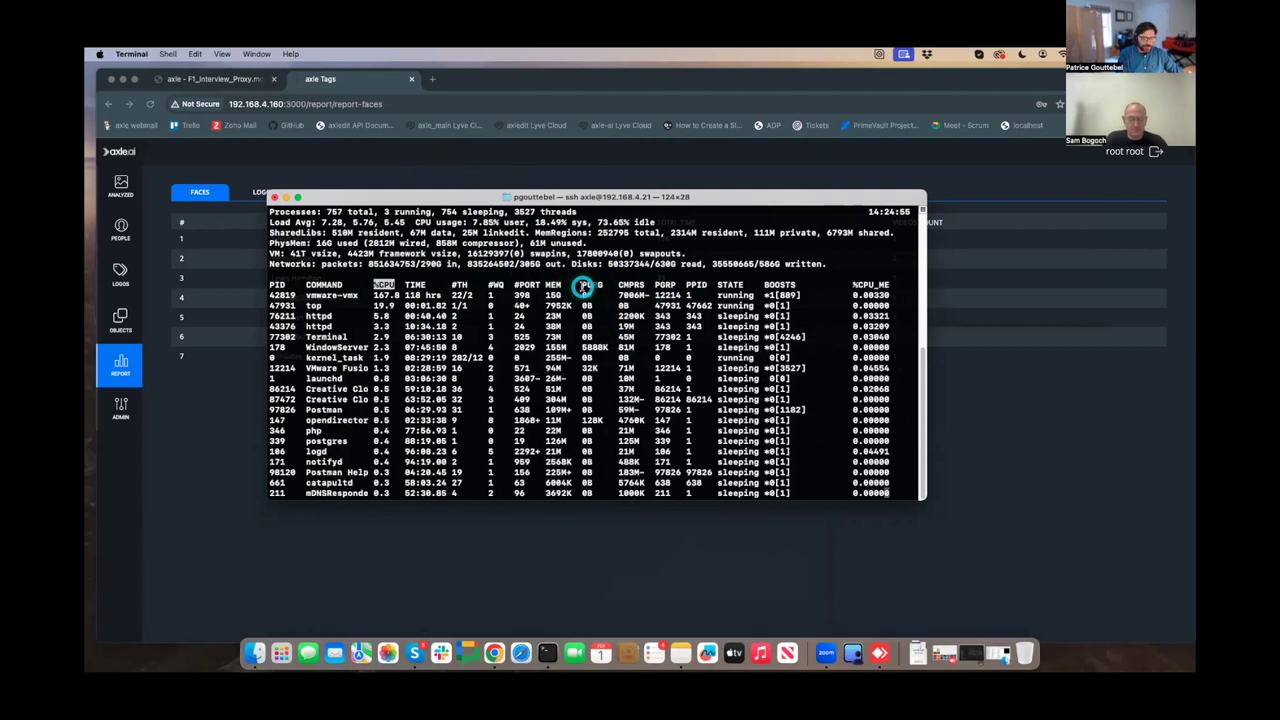
{"action": "left_click_drag", "start_coordinate": [666, 196], "coordinate": [822, 287]}
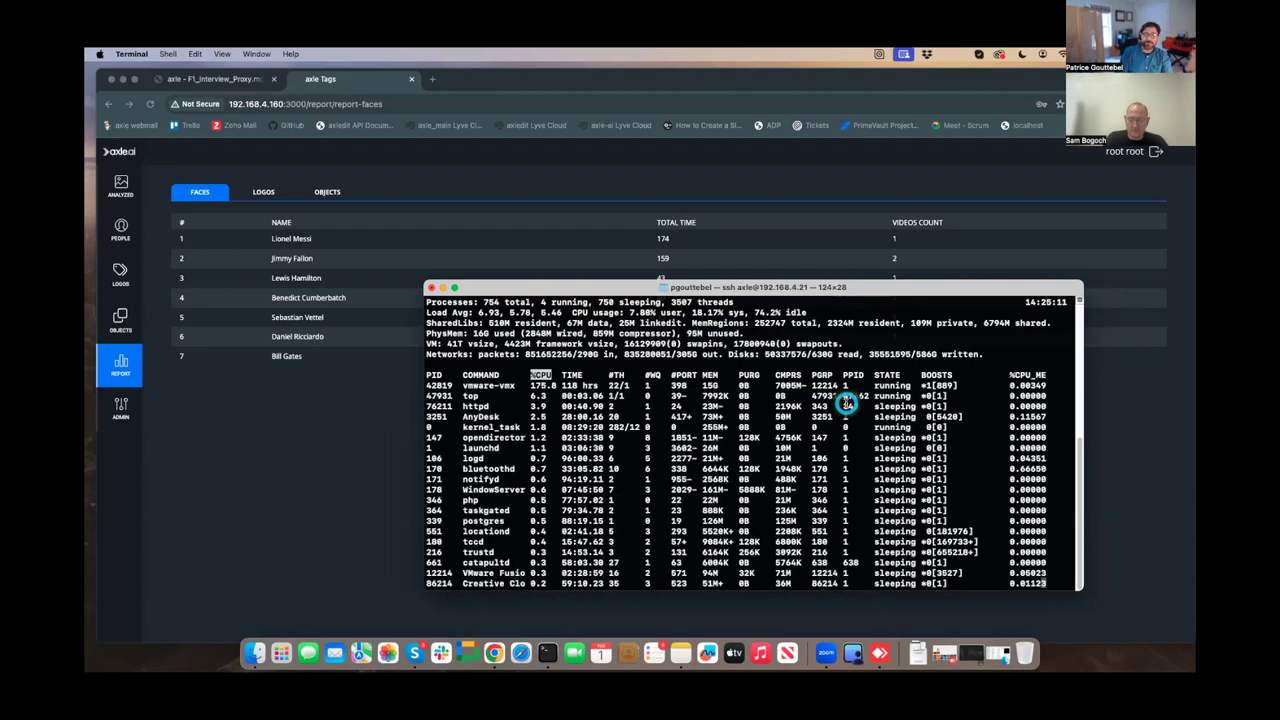
- Return to the F1 interview in the browser and show the AI processing jobs in the job queue
{"action": "left_click", "coordinate": [243, 80]}
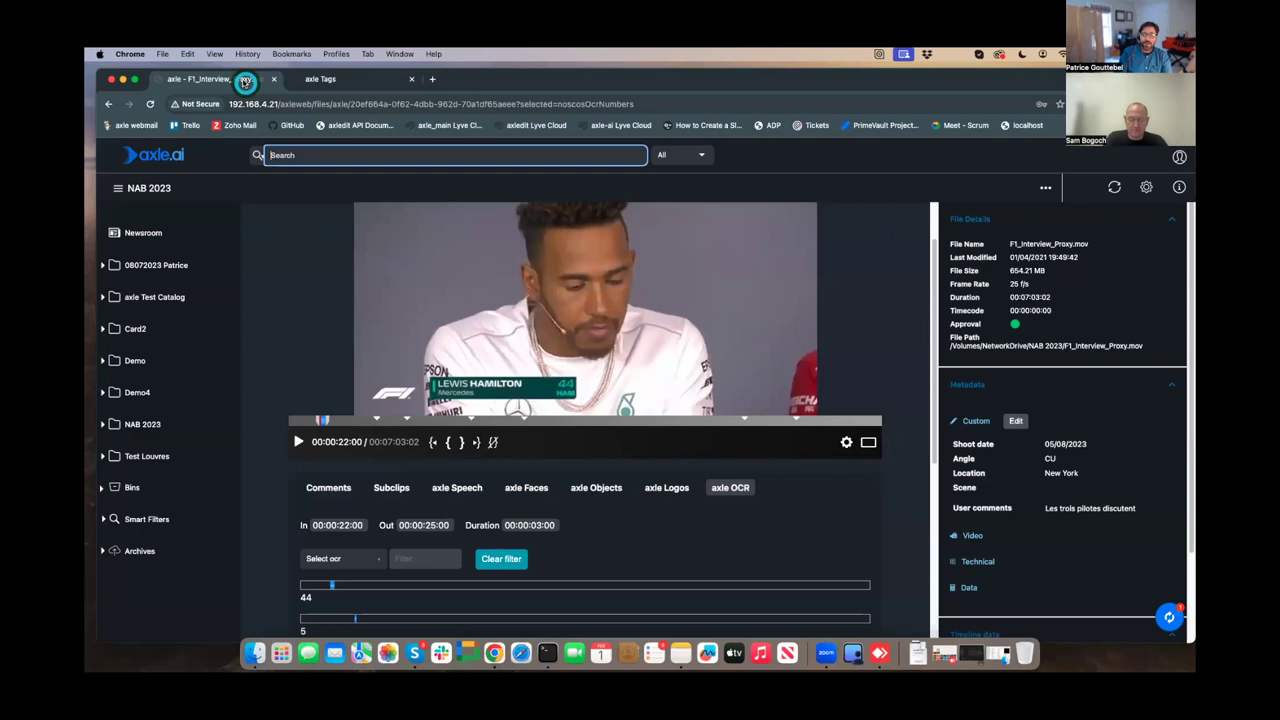
{"action": "left_click", "coordinate": [1168, 616]}
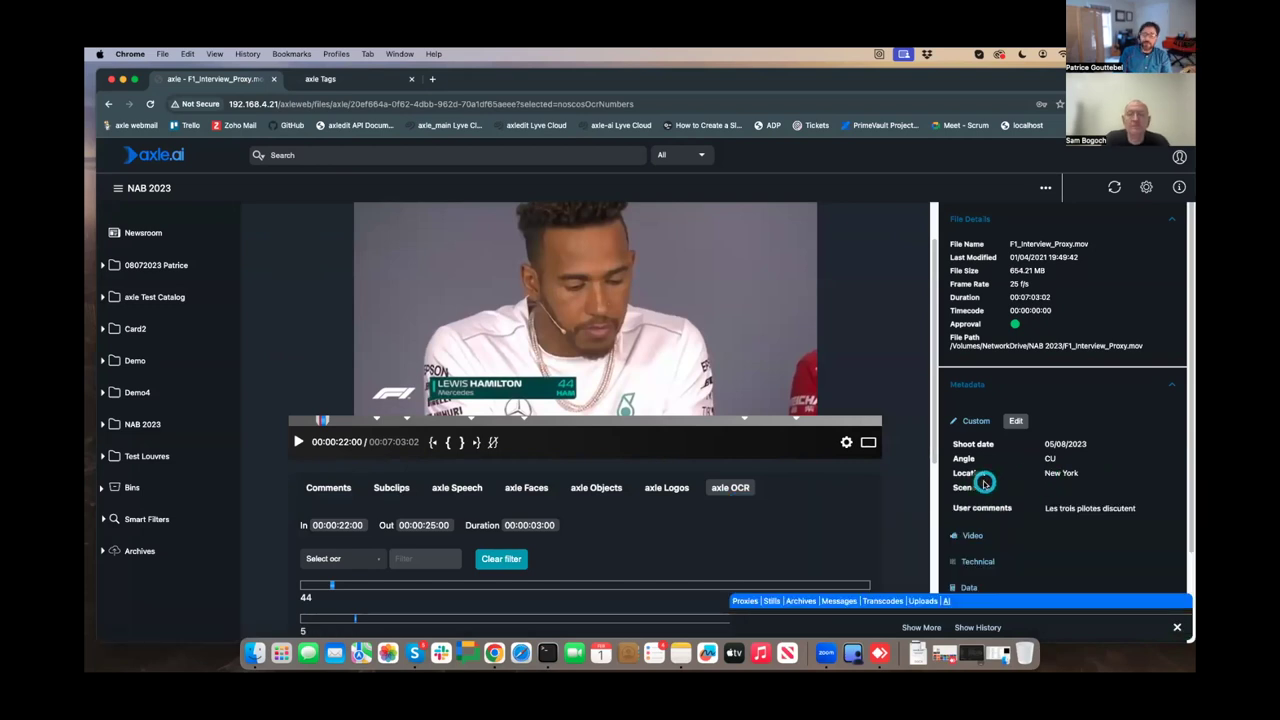
{"action": "mouse_move", "coordinate": [984, 483]}
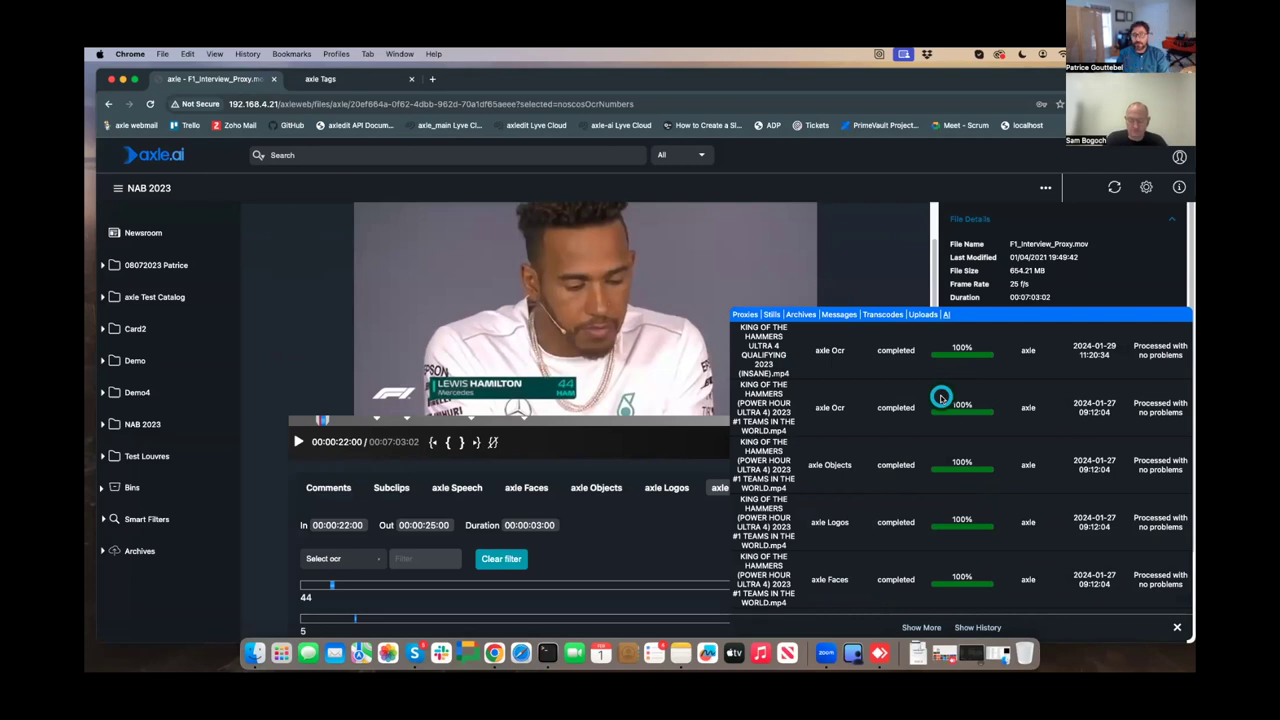
- Switch to axle Tags and review the trained people, the faces report and the objects report
{"action": "left_click", "coordinate": [320, 79]}
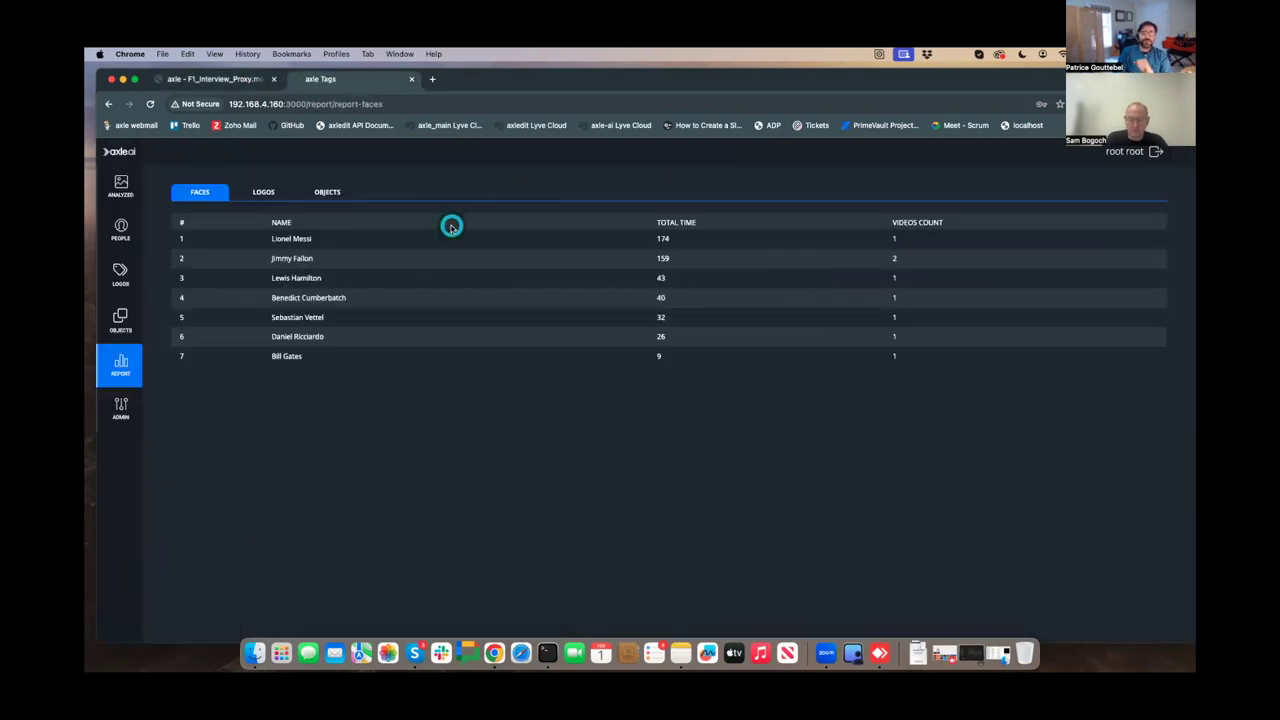
{"action": "left_click", "coordinate": [126, 230]}
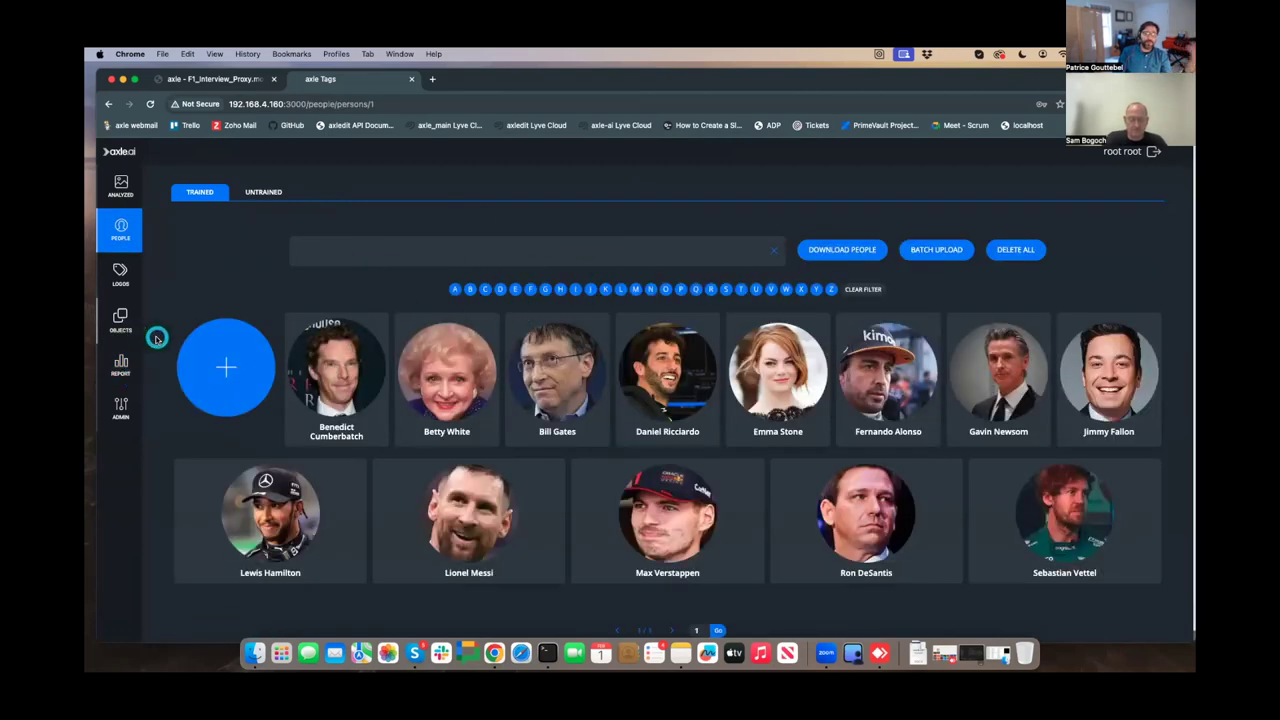
{"action": "left_click", "coordinate": [120, 365]}
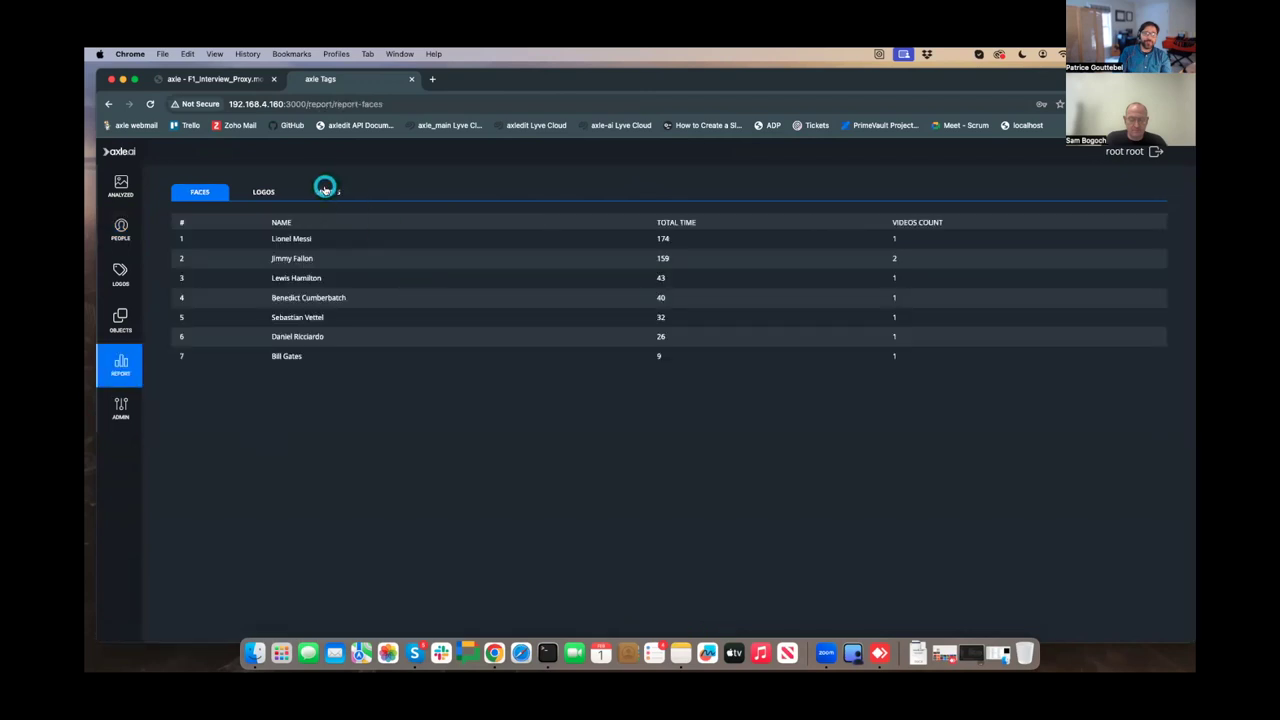
{"action": "left_click", "coordinate": [326, 191]}
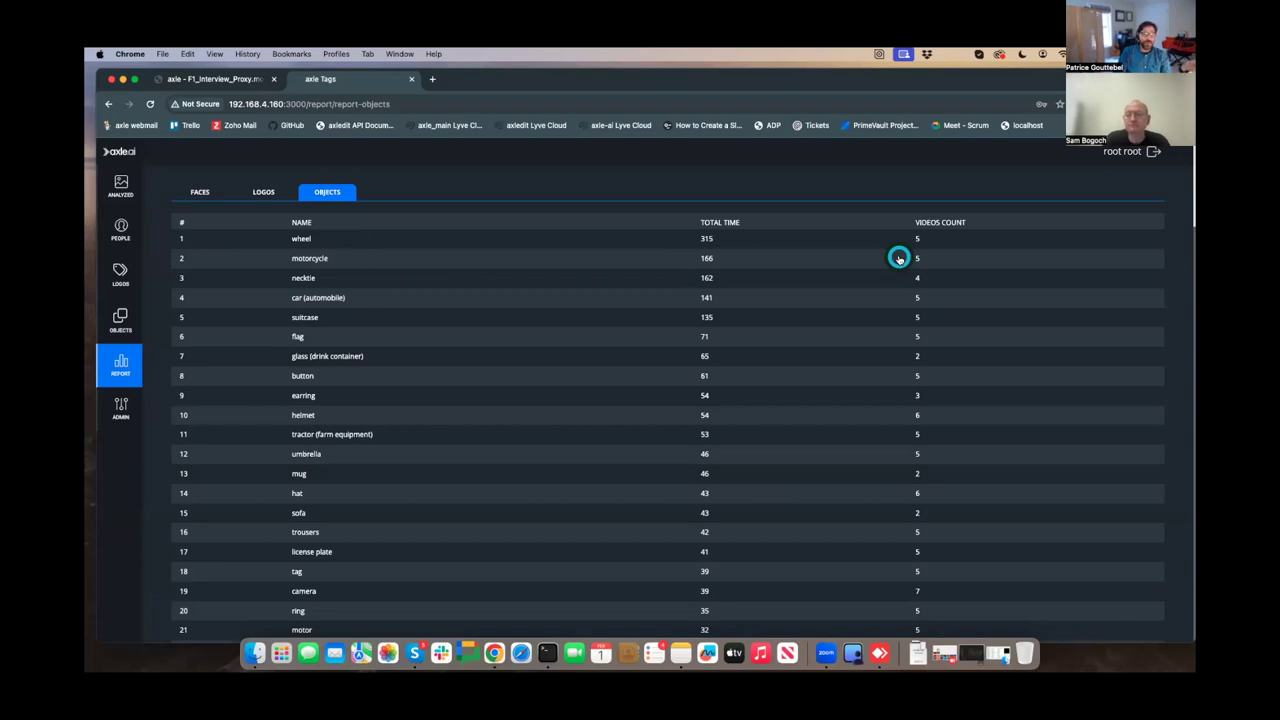
- Open the Grafana axle dashboard at 192.168.4.21:3000 in a new browser tab and reposition the window to show it
{"action": "left_click_drag", "start_coordinate": [1056, 84], "coordinate": [1045, 137]}
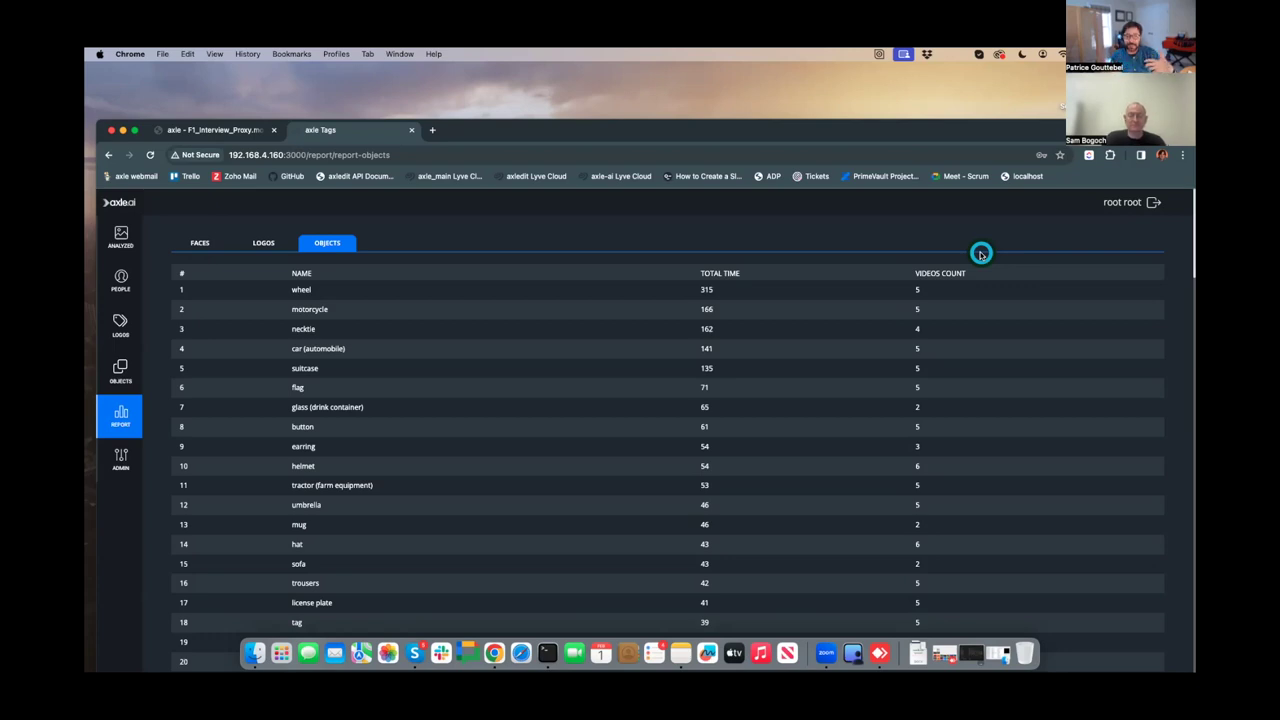
{"action": "left_click", "coordinate": [432, 130]}
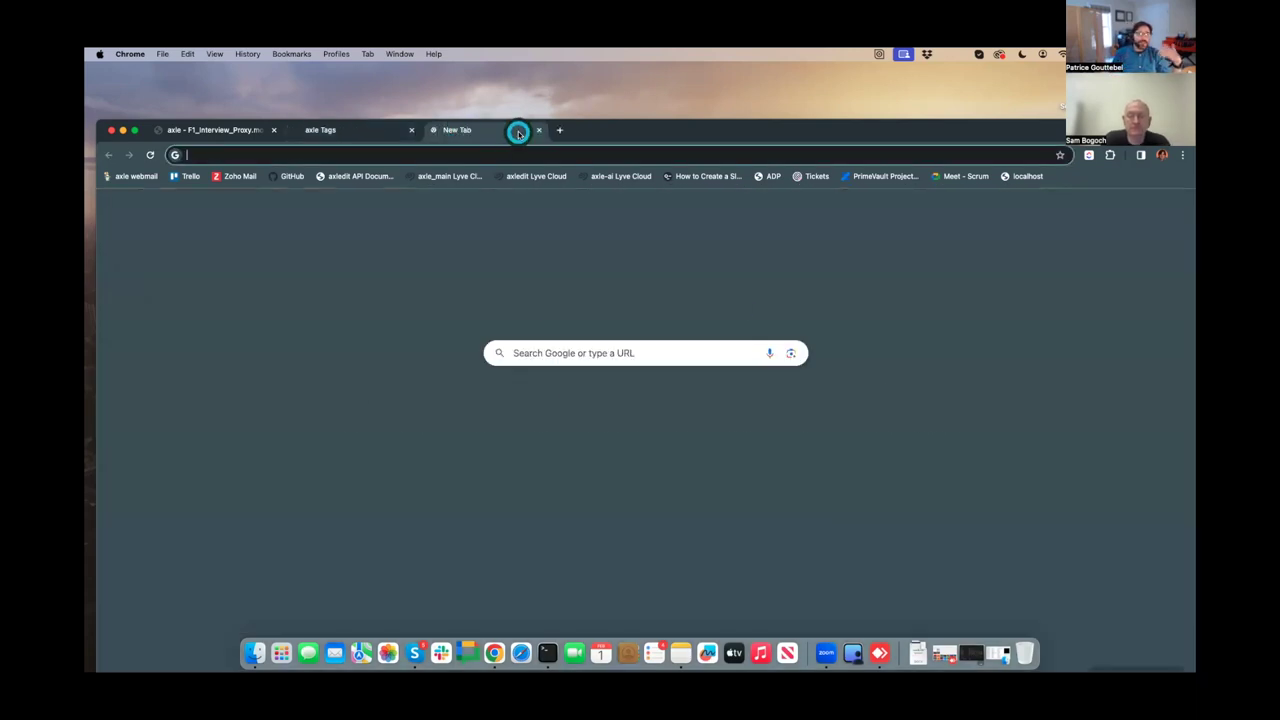
{"action": "type", "text": "192"}
{"action": "key", "text": "Right"}
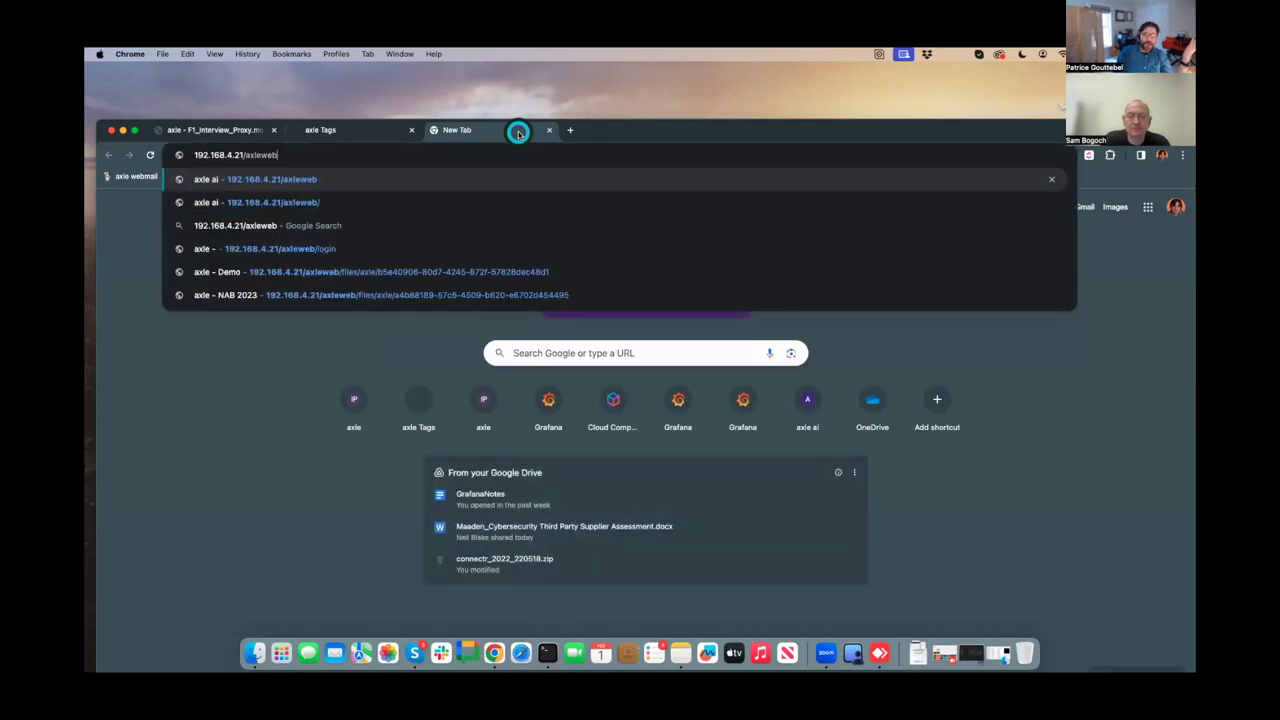
{"action": "left_click_drag", "start_coordinate": [243, 155], "coordinate": [341, 155]}
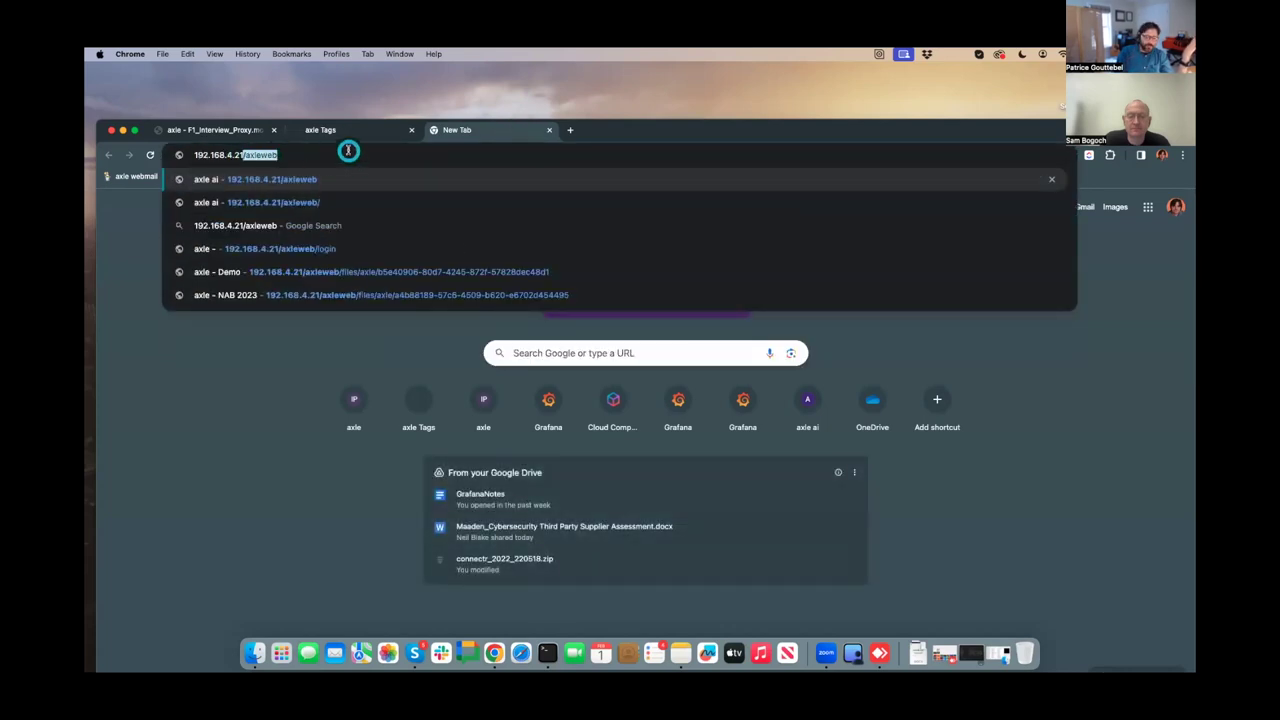
{"action": "type", "text": ":"}
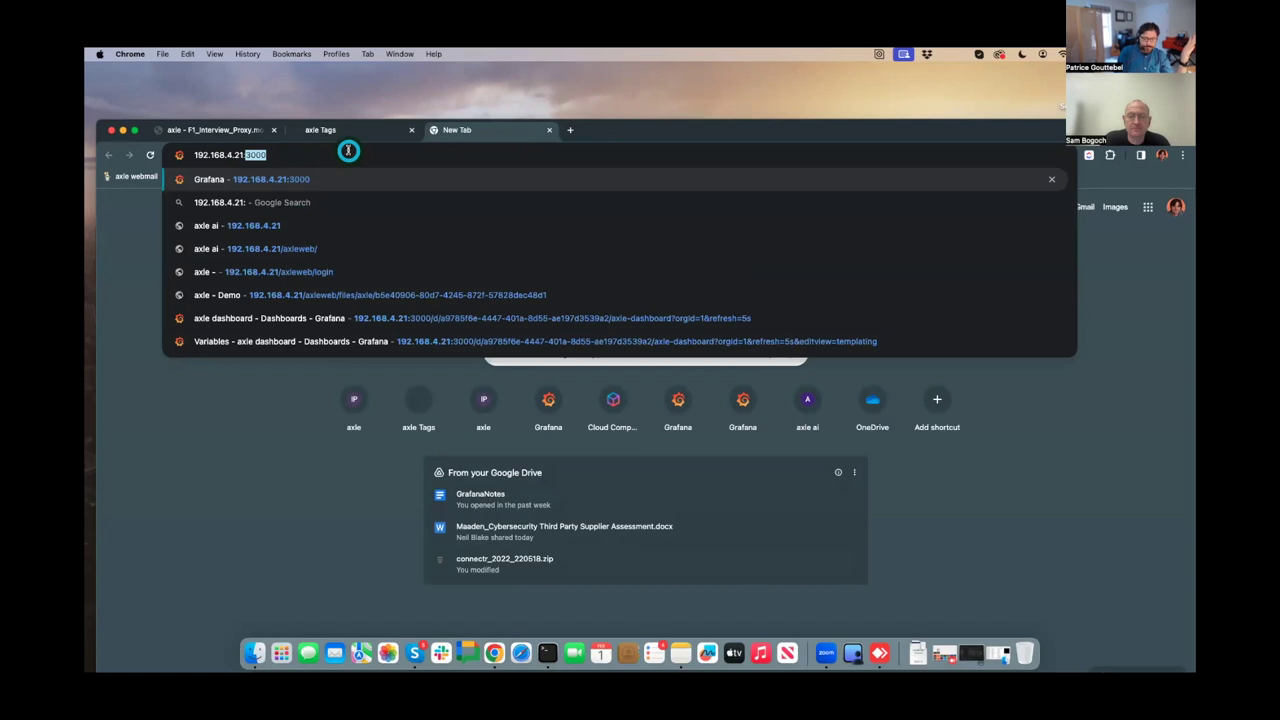
{"action": "key", "text": "Return"}
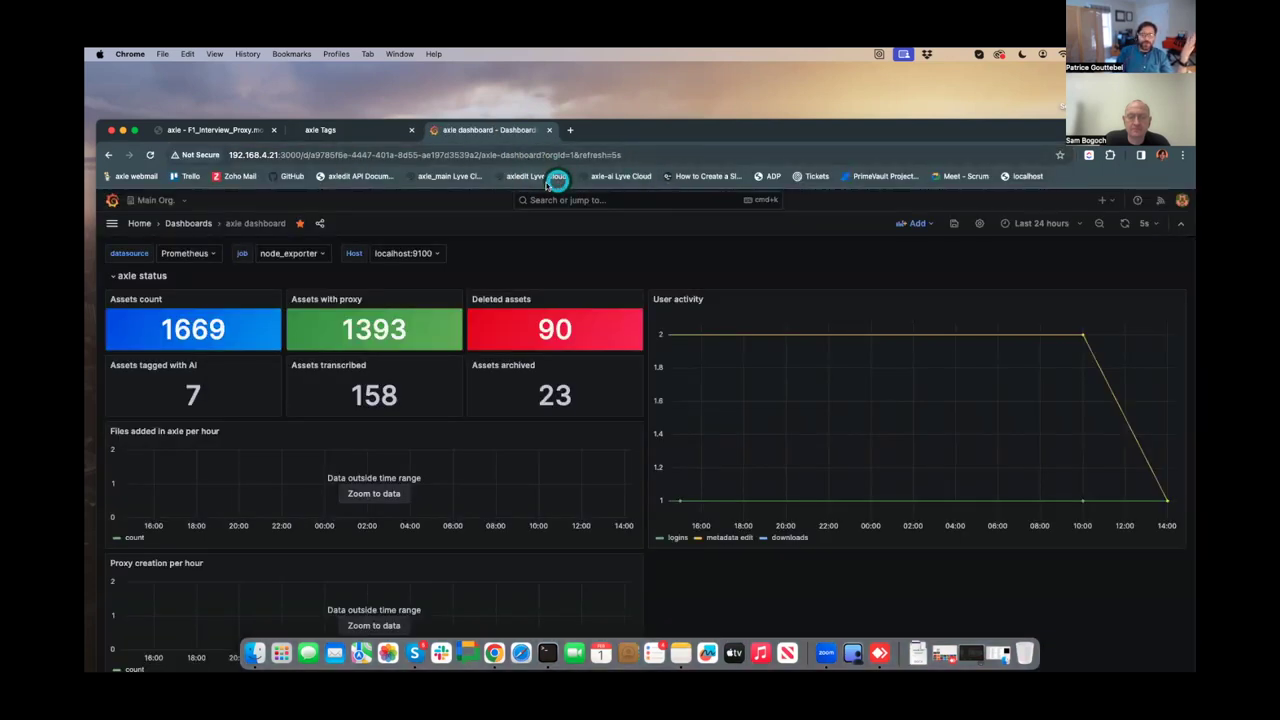
{"action": "left_click_drag", "start_coordinate": [820, 140], "coordinate": [820, 89]}
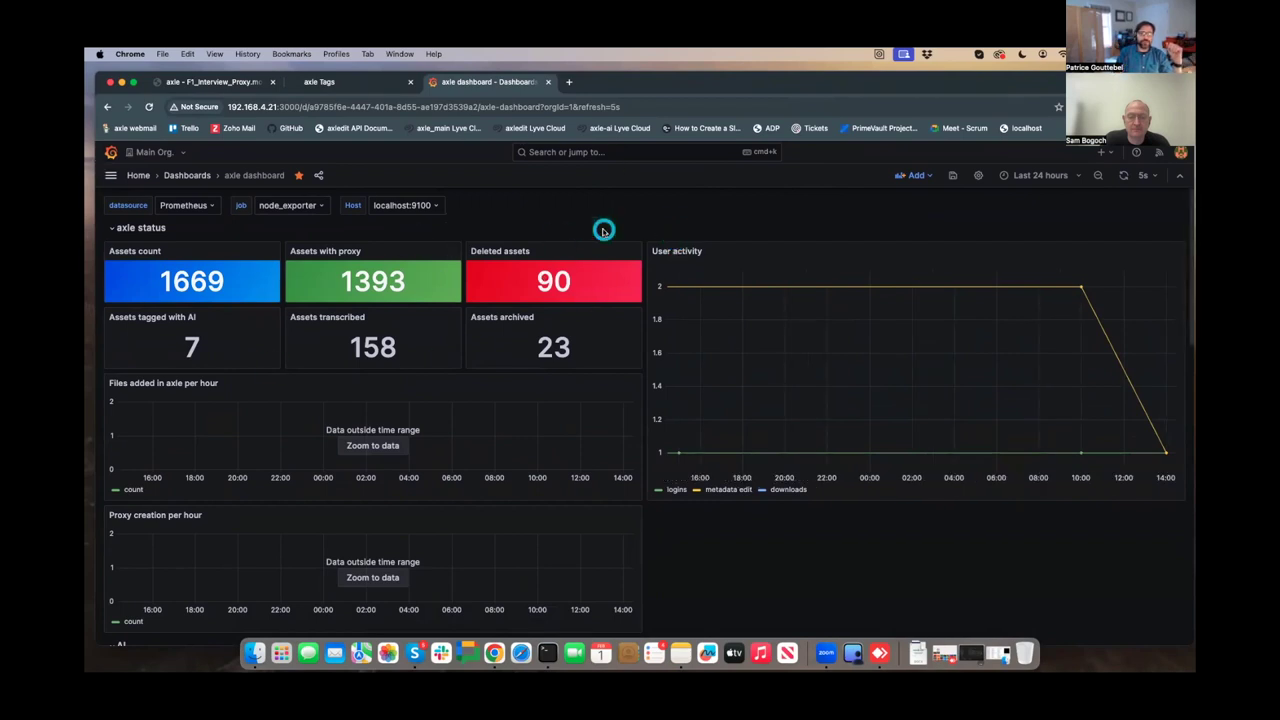
- Set the dashboard's time range to Last 90 days and review the user activity, trained persons and objects tagging panels
{"action": "left_click", "coordinate": [1032, 186]}
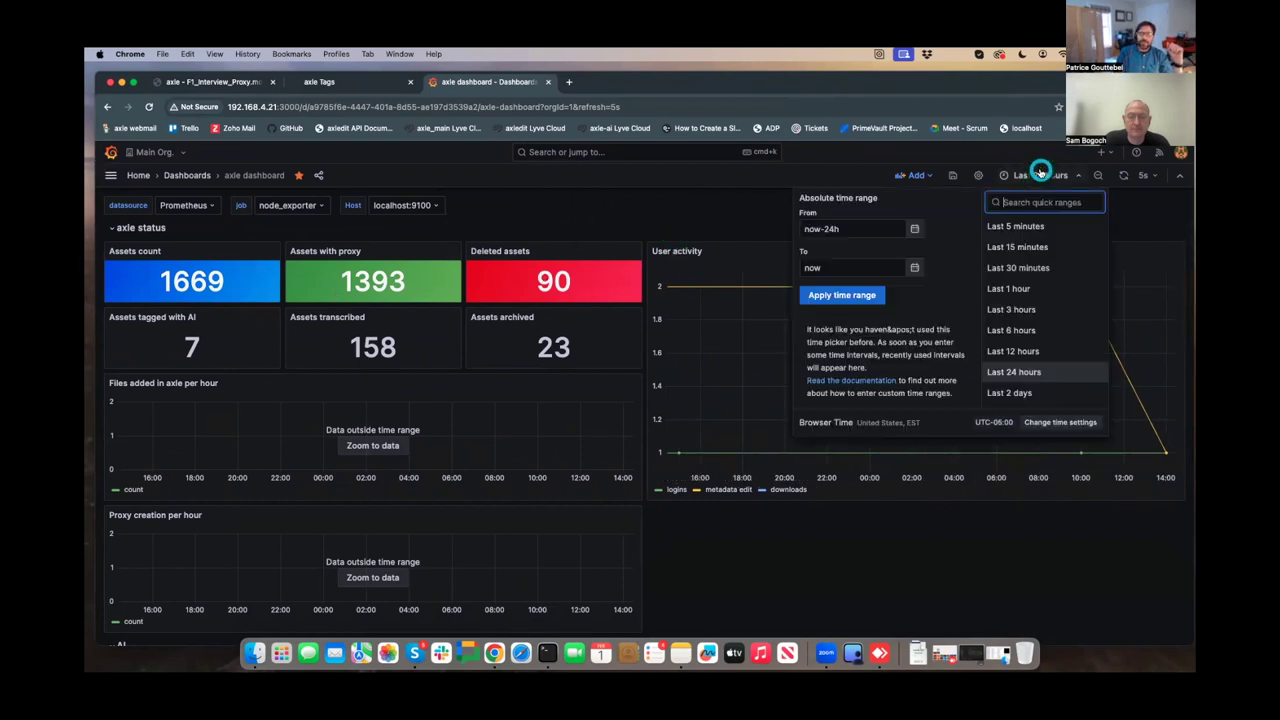
{"action": "scroll", "coordinate": [1050, 300], "scroll_direction": "down", "scroll_amount": 5}
{"action": "scroll", "coordinate": [1056, 257], "scroll_direction": "up", "scroll_amount": 1}
{"action": "left_click", "coordinate": [1043, 251]}
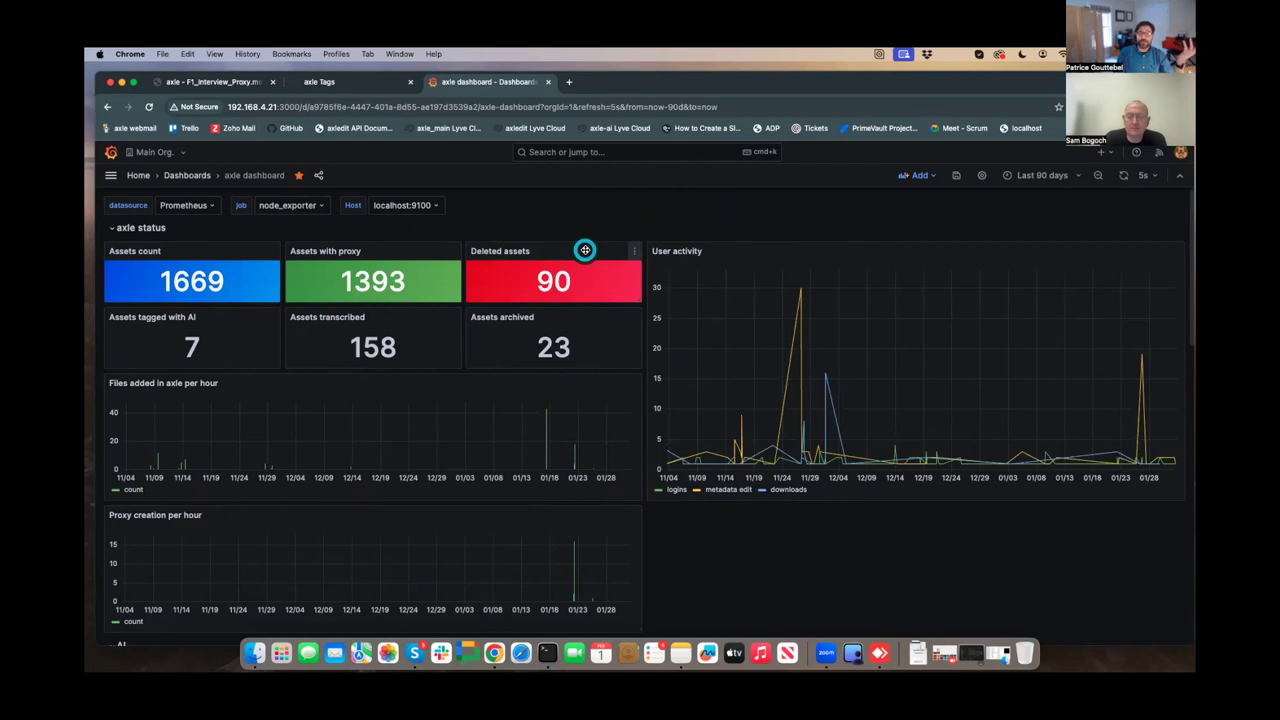
{"action": "scroll", "coordinate": [585, 250], "scroll_direction": "down", "scroll_amount": 5}
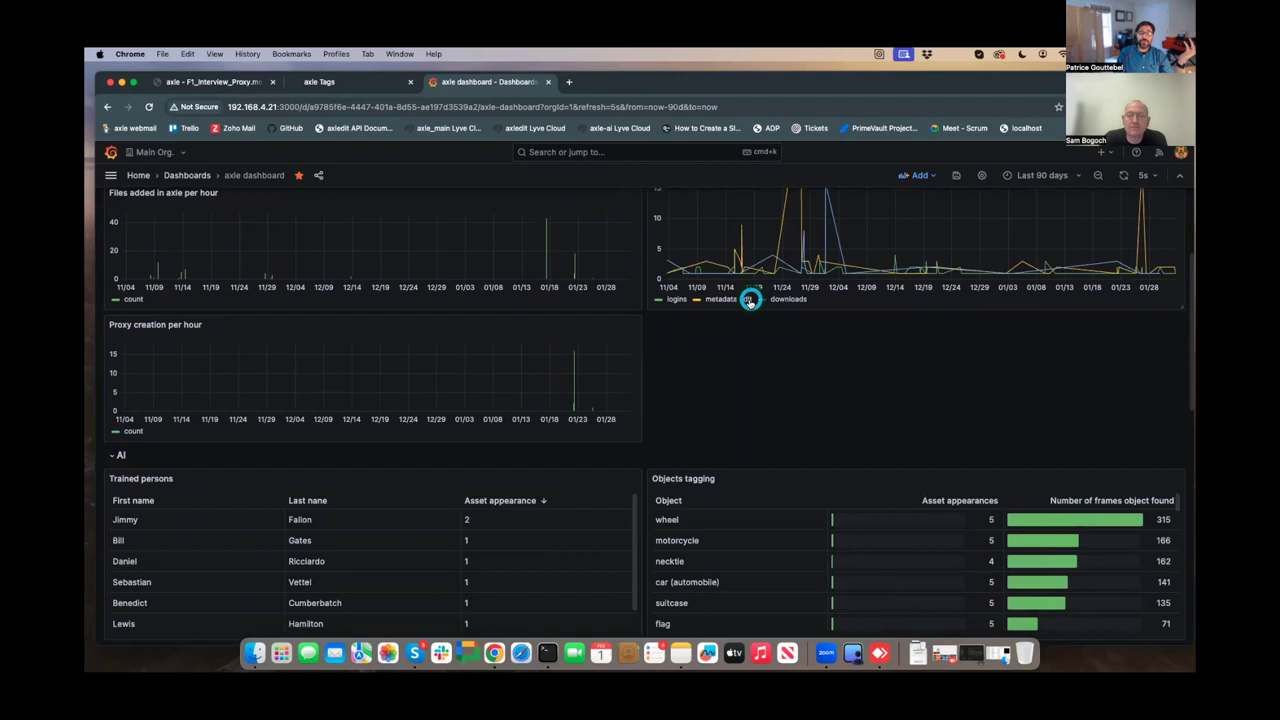
{"action": "scroll", "coordinate": [814, 286], "scroll_direction": "down", "scroll_amount": 2}
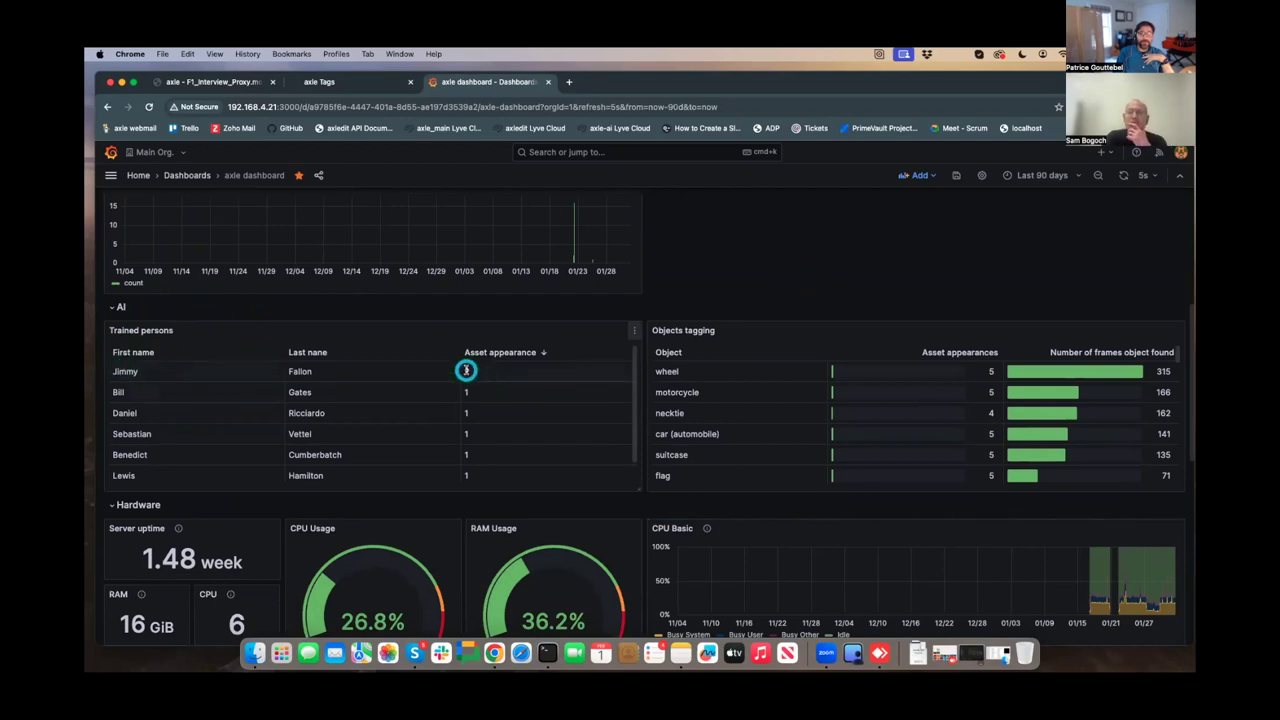
- Highlight Jimmy Fallon's row in the axle Tags faces report and look for his videos among the analyzed media
{"action": "left_click_drag", "start_coordinate": [960, 83], "coordinate": [960, 149]}
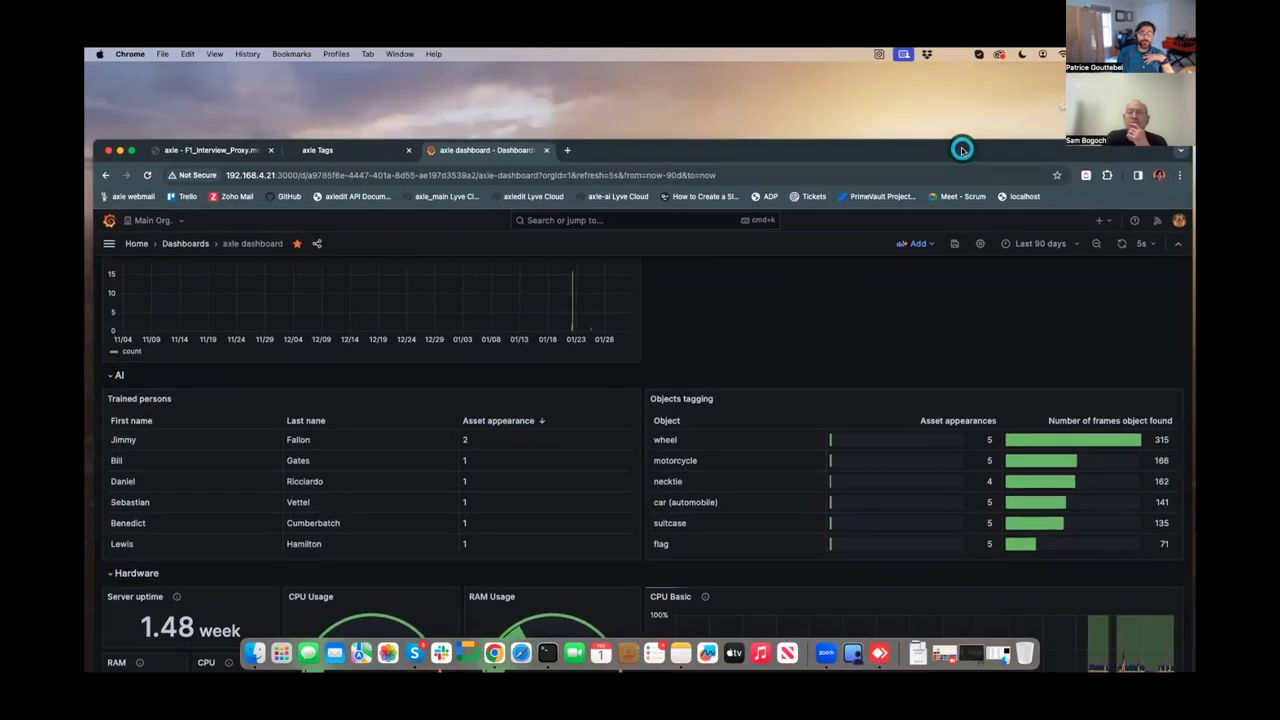
{"action": "left_click", "coordinate": [351, 153]}
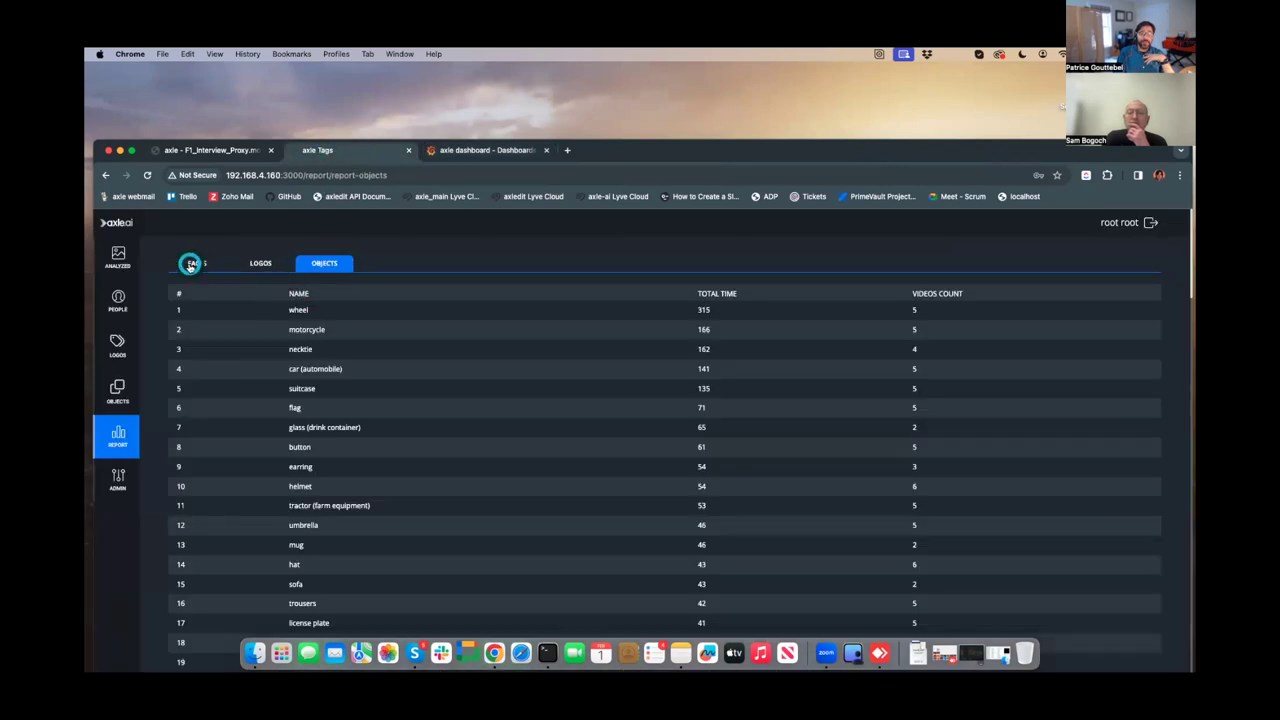
{"action": "left_click", "coordinate": [190, 265]}
{"action": "left_click_drag", "start_coordinate": [268, 329], "coordinate": [935, 333]}
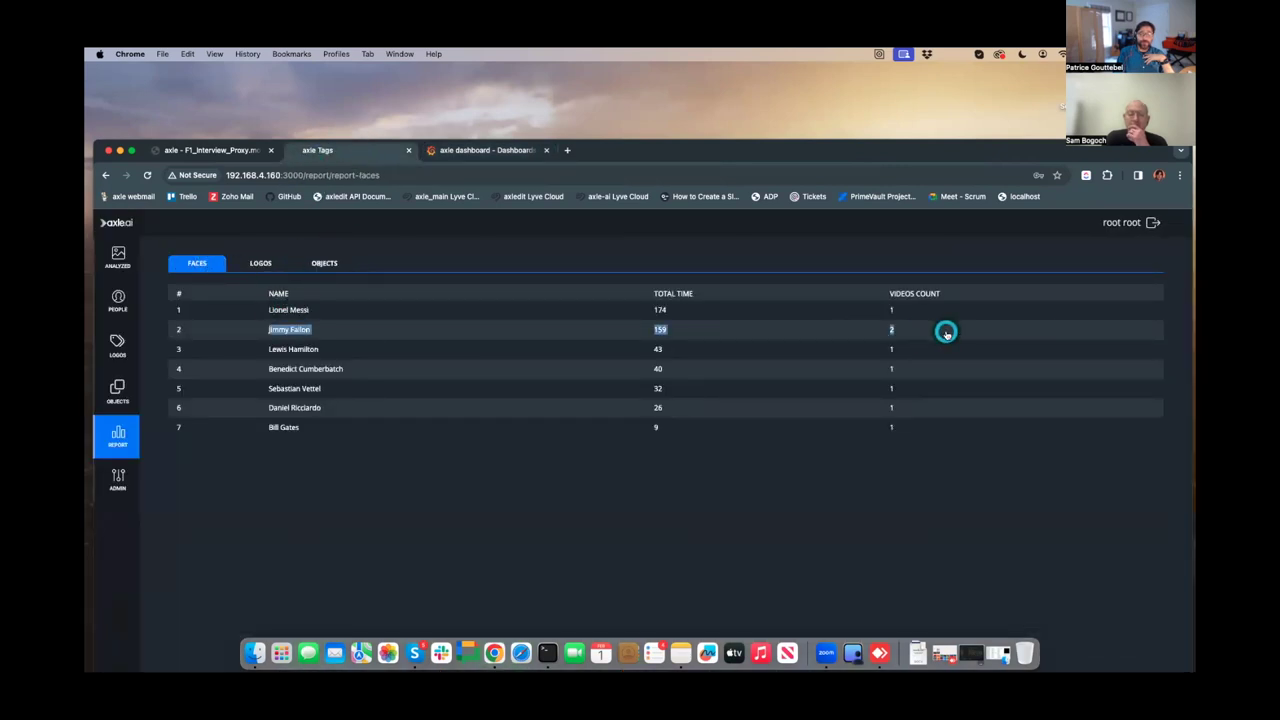
{"action": "left_click", "coordinate": [118, 256]}
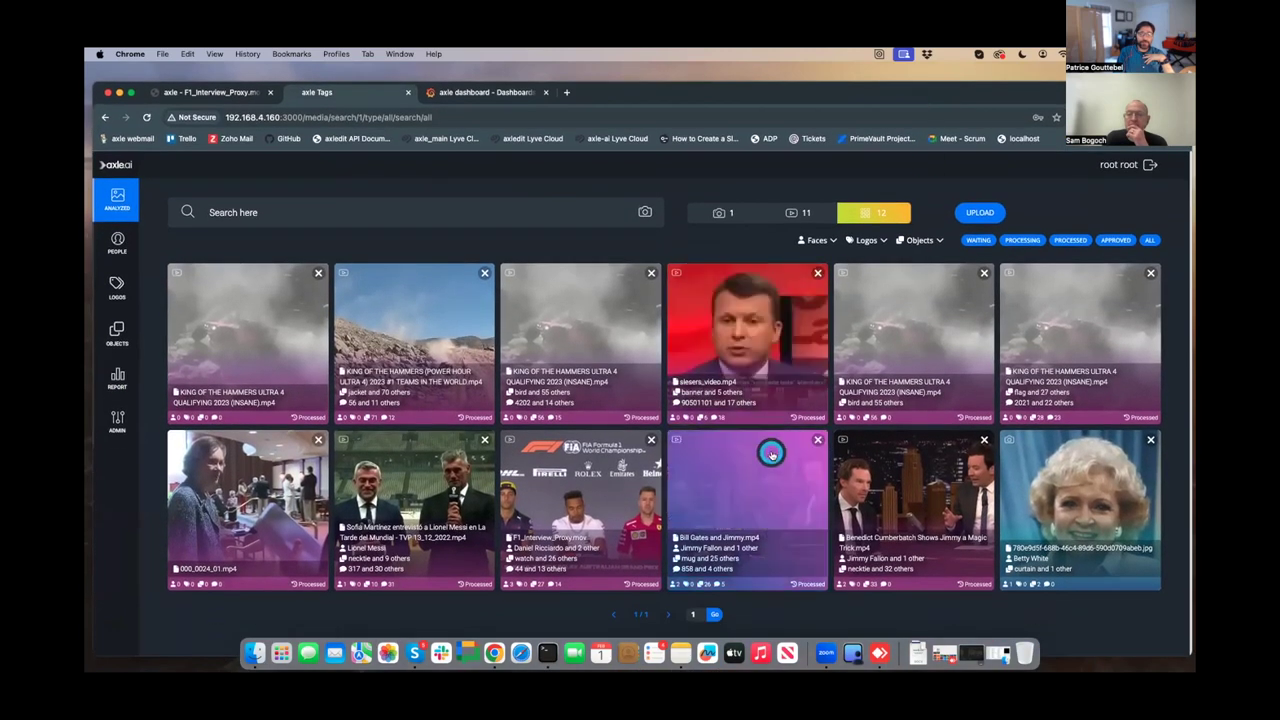
{"action": "left_click", "coordinate": [771, 453]}
{"action": "left_click", "coordinate": [1015, 193]}
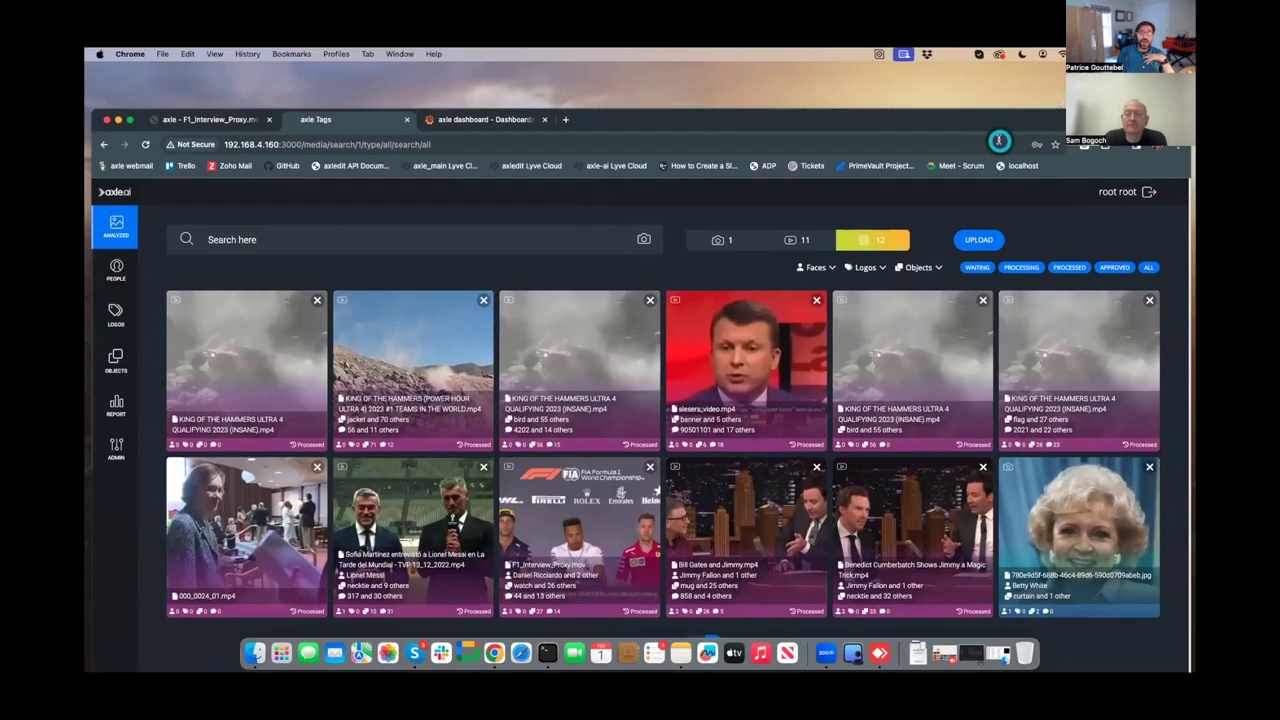
{"action": "left_click", "coordinate": [477, 119]}
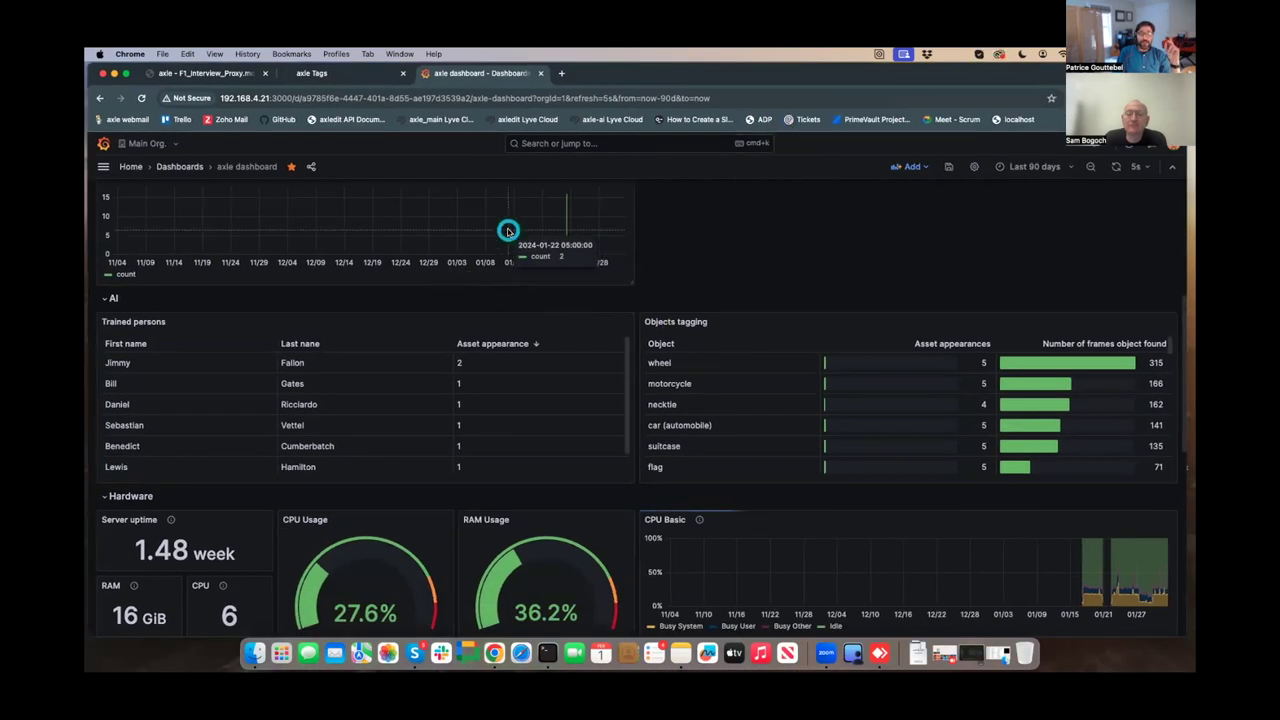
{"action": "scroll", "coordinate": [652, 371], "scroll_direction": "down", "scroll_amount": 5}
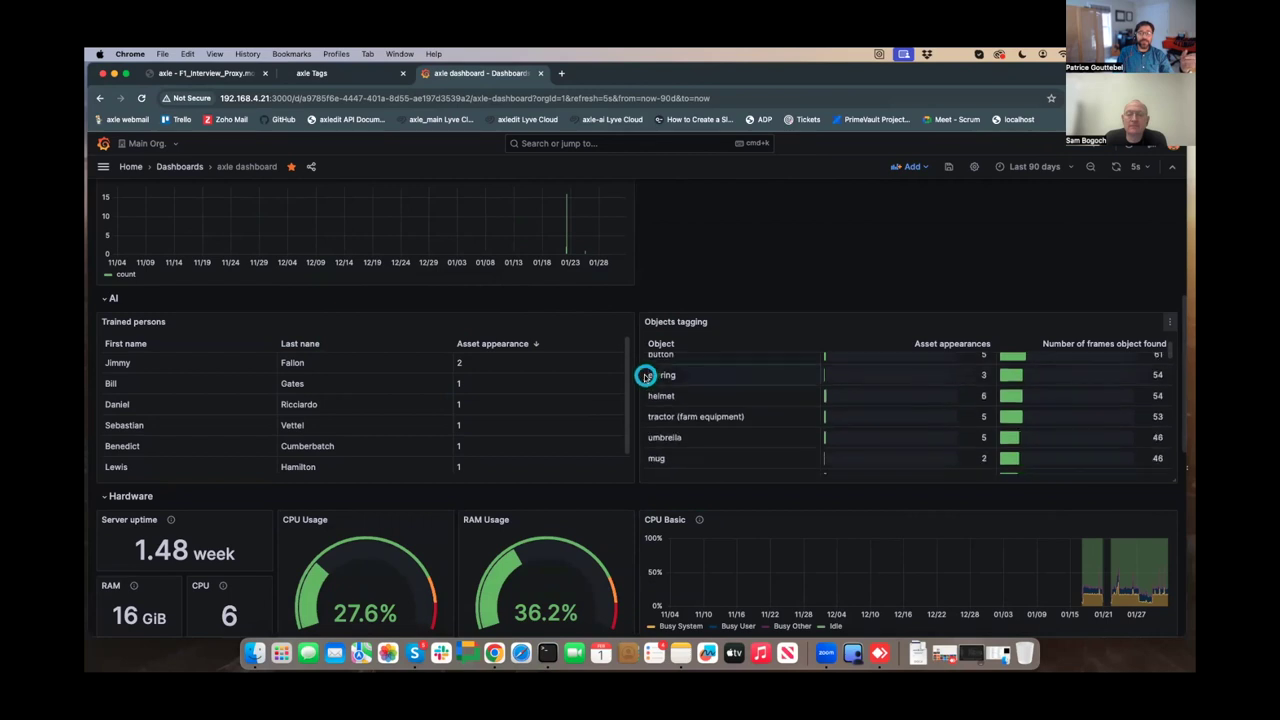
{"action": "scroll", "coordinate": [646, 475], "scroll_direction": "down", "scroll_amount": 1}
{"action": "scroll", "coordinate": [645, 497], "scroll_direction": "down", "scroll_amount": 3}
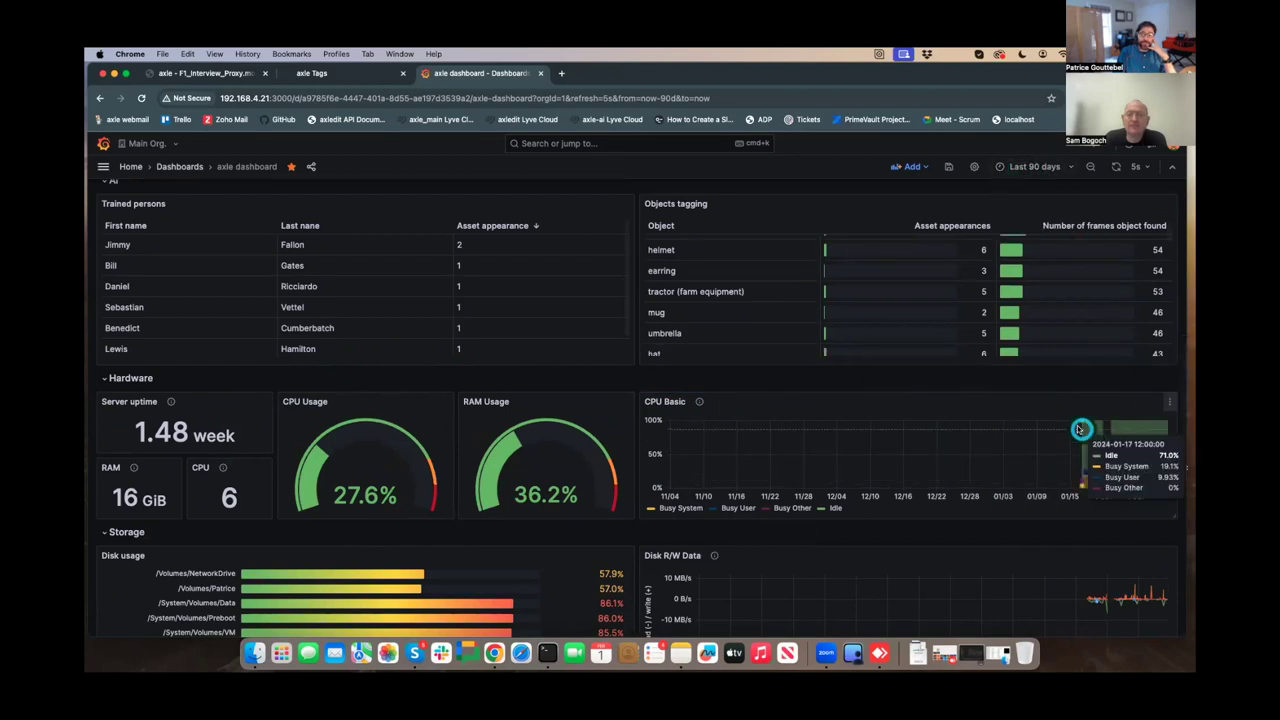
{"action": "left_click_drag", "start_coordinate": [1095, 463], "coordinate": [1117, 463]}
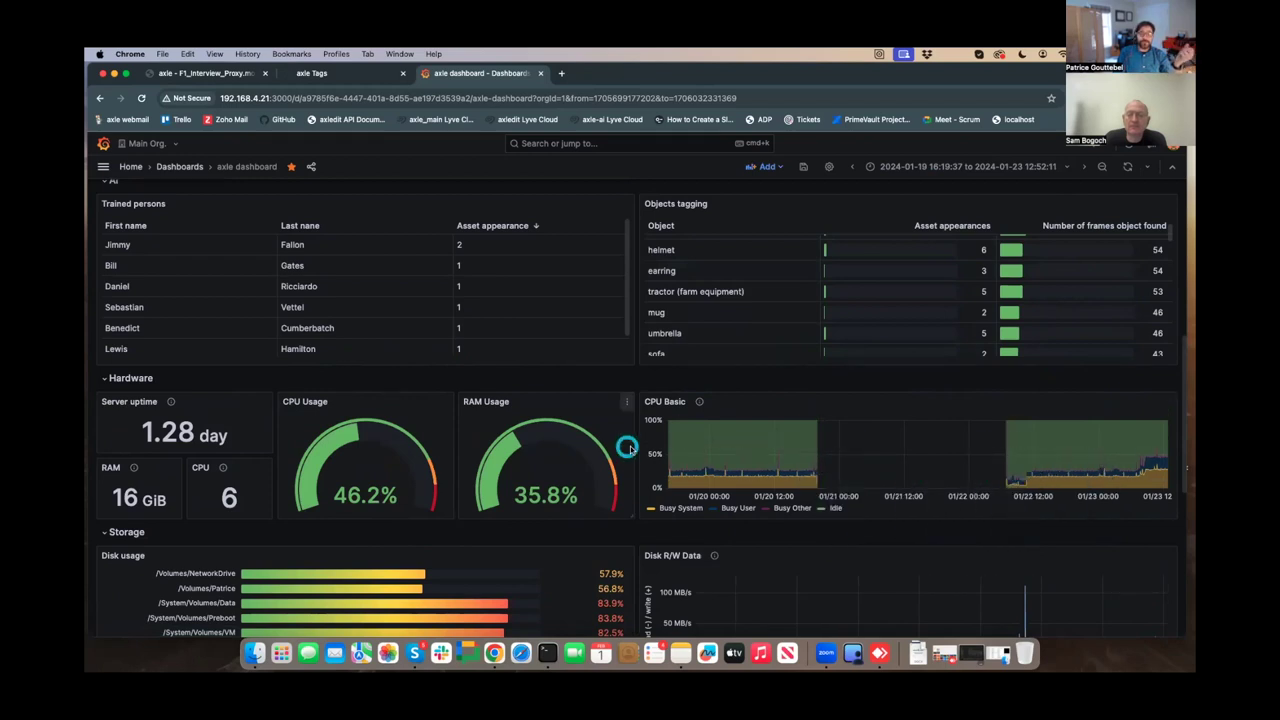
- Examine the dashboard's hardware, storage and network panels, including disk usage, disk read/write data and network traffic
{"action": "scroll", "coordinate": [515, 370], "scroll_direction": "down", "scroll_amount": 2}
{"action": "scroll", "coordinate": [510, 400], "scroll_direction": "down", "scroll_amount": 2}
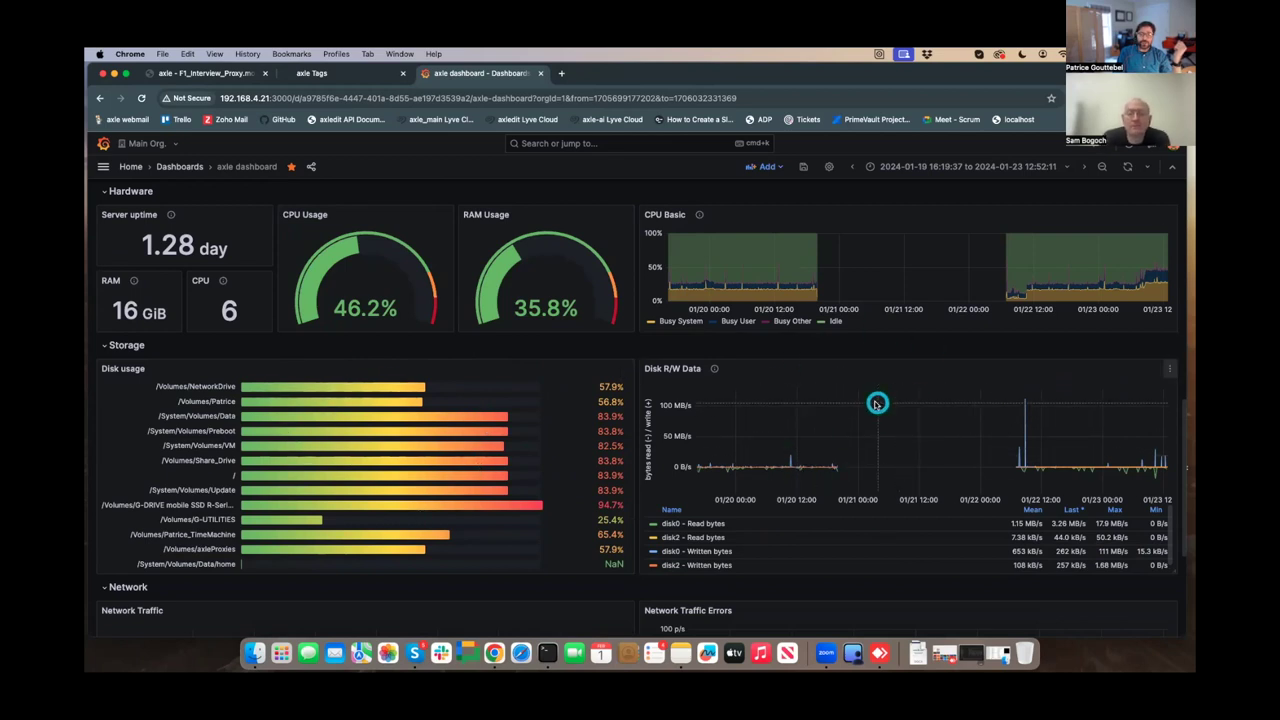
{"action": "scroll", "coordinate": [876, 403], "scroll_direction": "down", "scroll_amount": 5}
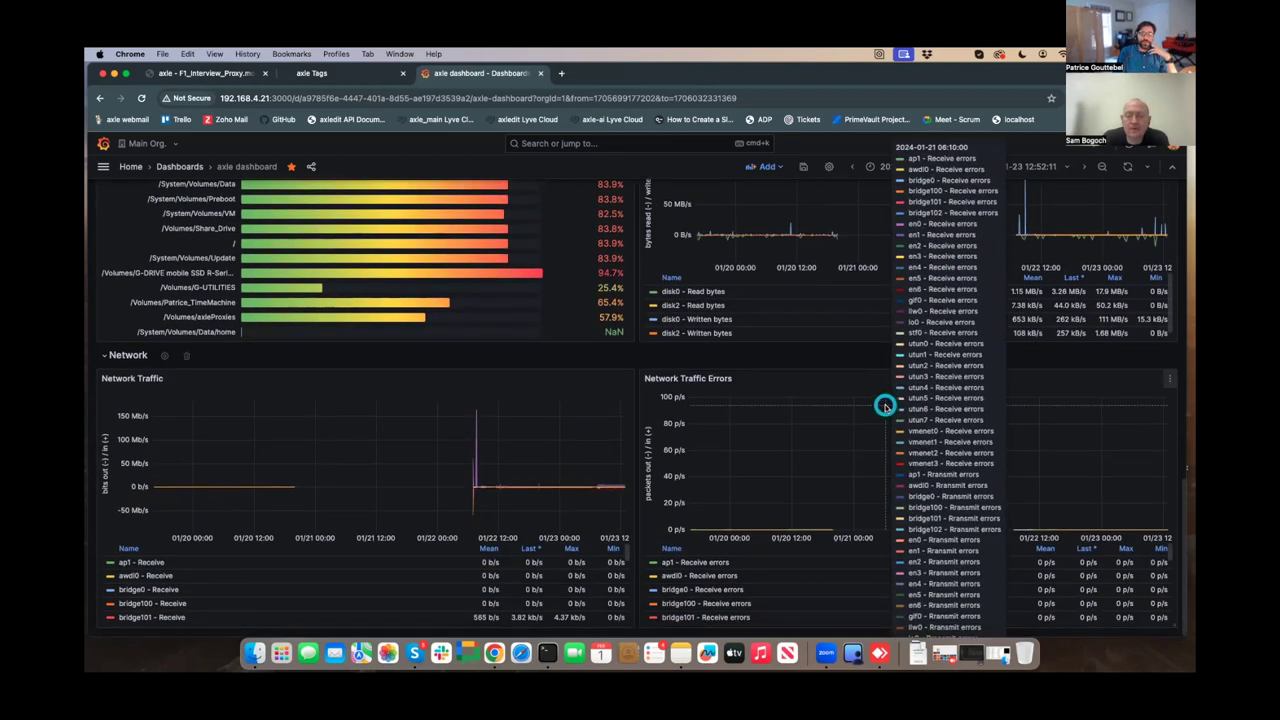
{"action": "scroll", "coordinate": [669, 340], "scroll_direction": "up", "scroll_amount": 3}
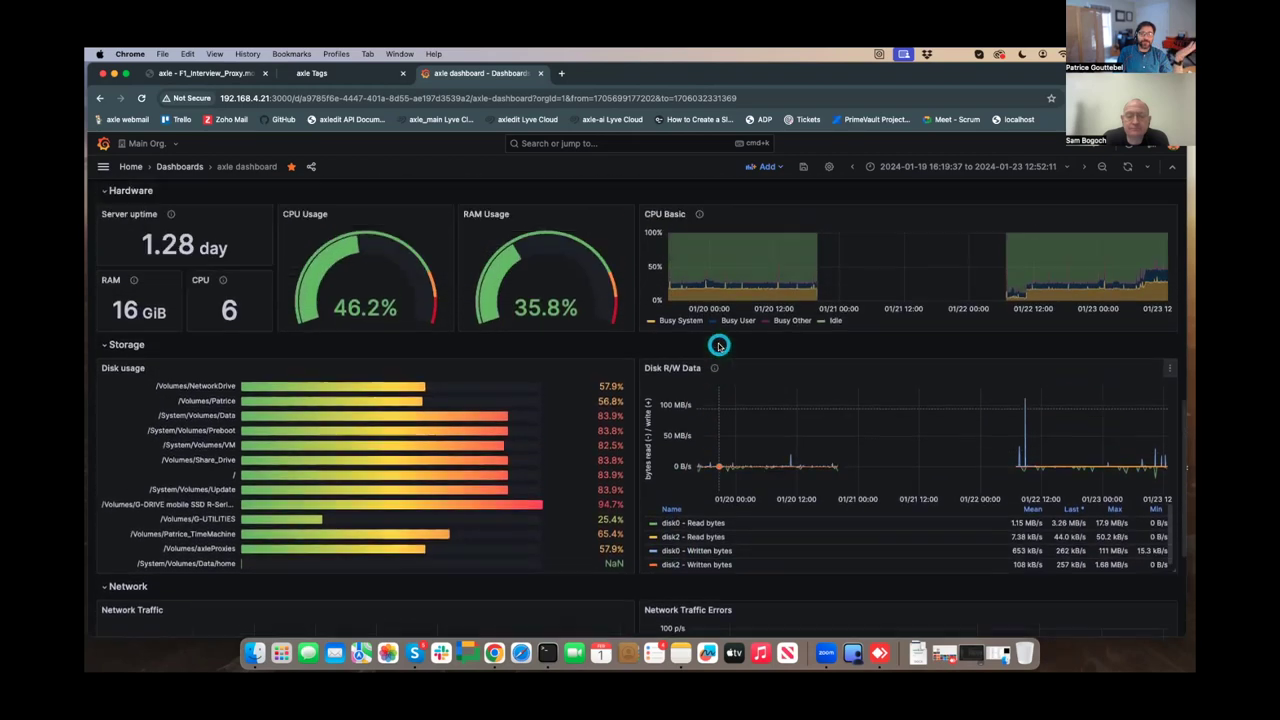
{"action": "scroll", "coordinate": [704, 340], "scroll_direction": "up", "scroll_amount": 2}
{"action": "scroll", "coordinate": [704, 342], "scroll_direction": "up", "scroll_amount": 5}
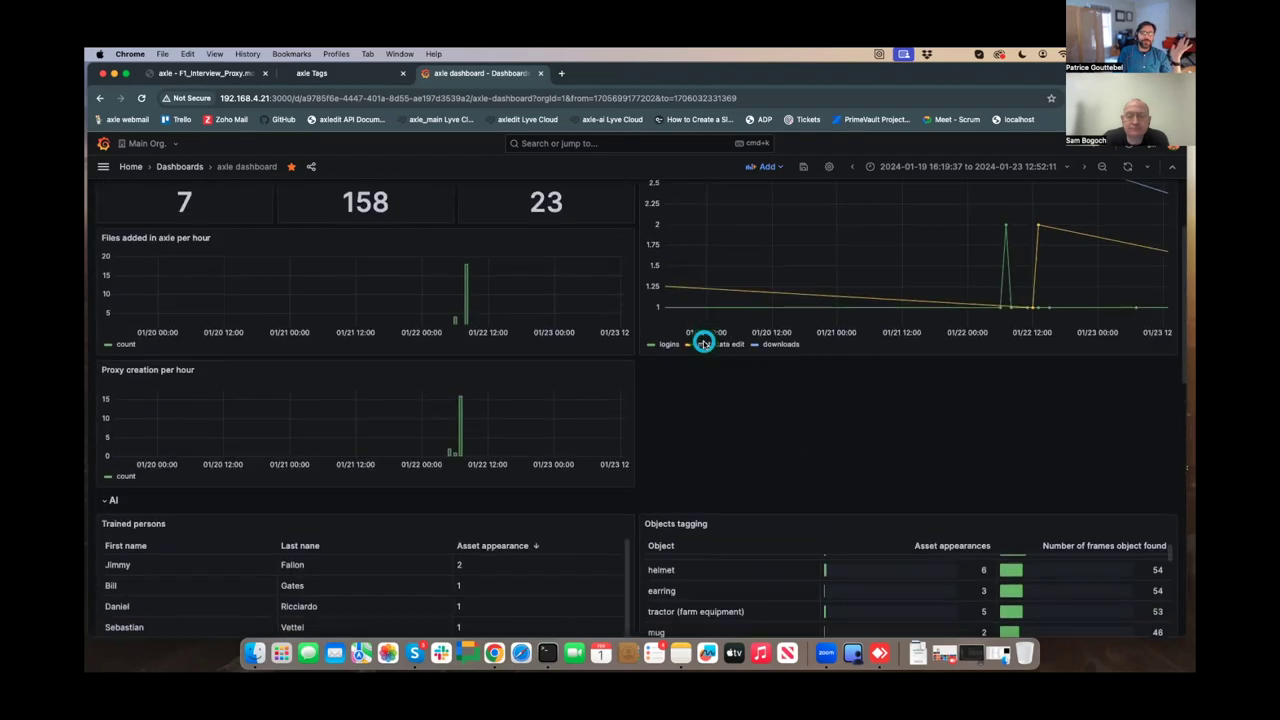
- Open the axle Dashboard at axledashuk.axle.ai in a new browser tab and reposition the window to show its totals
{"action": "left_click_drag", "start_coordinate": [978, 75], "coordinate": [987, 163]}
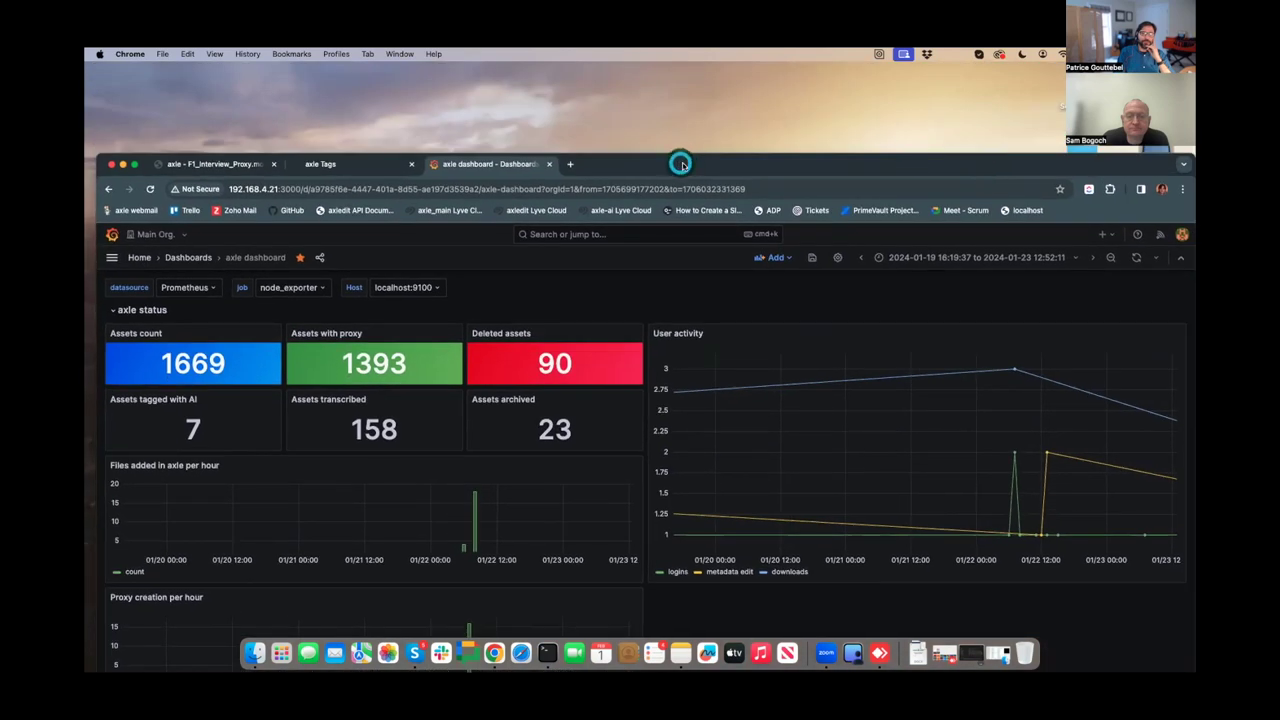
{"action": "left_click", "coordinate": [568, 166]}
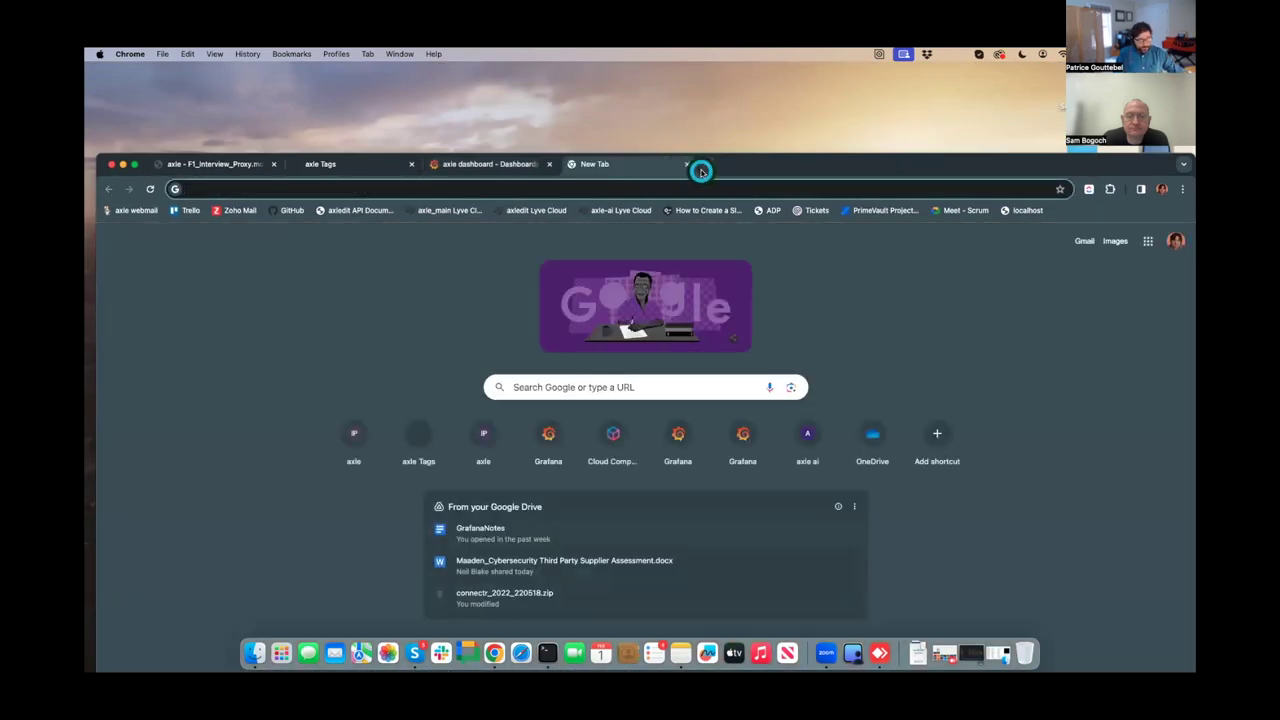
{"action": "type", "text": "dash"}
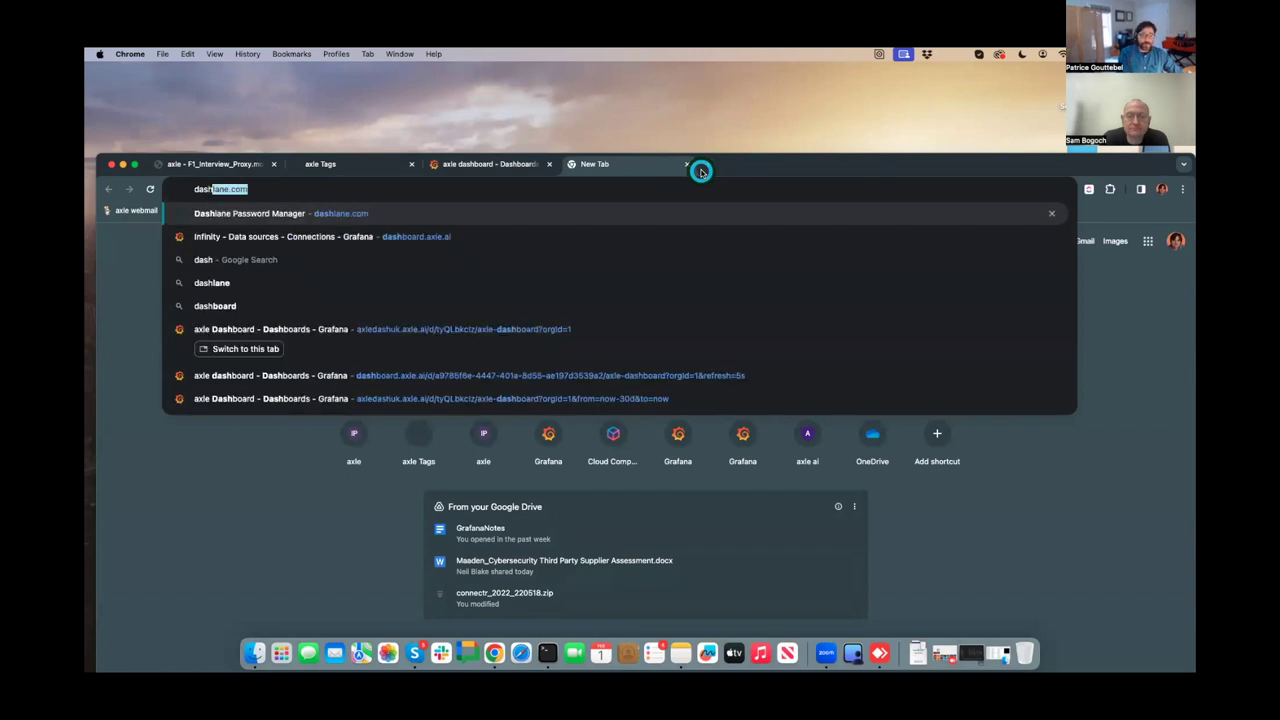
{"action": "key", "text": "BackSpace"}
{"action": "key", "text": "BackSpace"}
{"action": "key", "text": "BackSpace"}
{"action": "key", "text": "BackSpace"}
{"action": "key", "text": "BackSpace"}
{"action": "type", "text": "axle"}
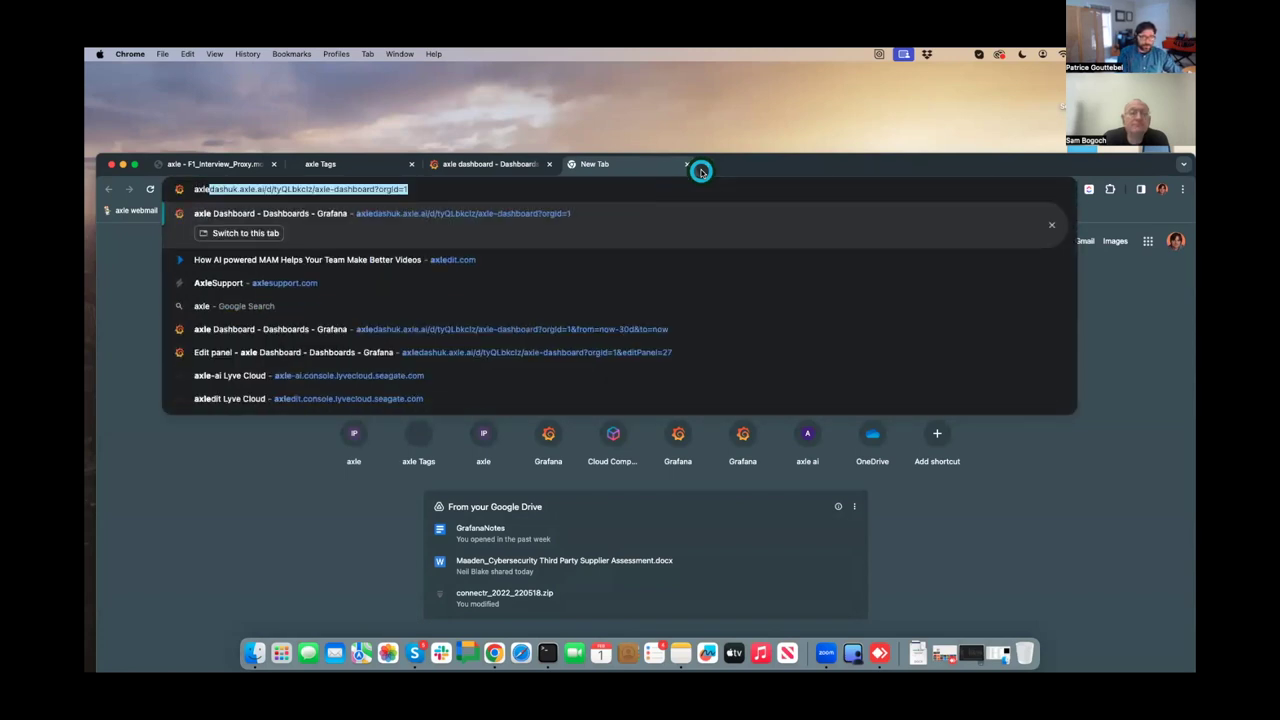
{"action": "key", "text": "Return"}
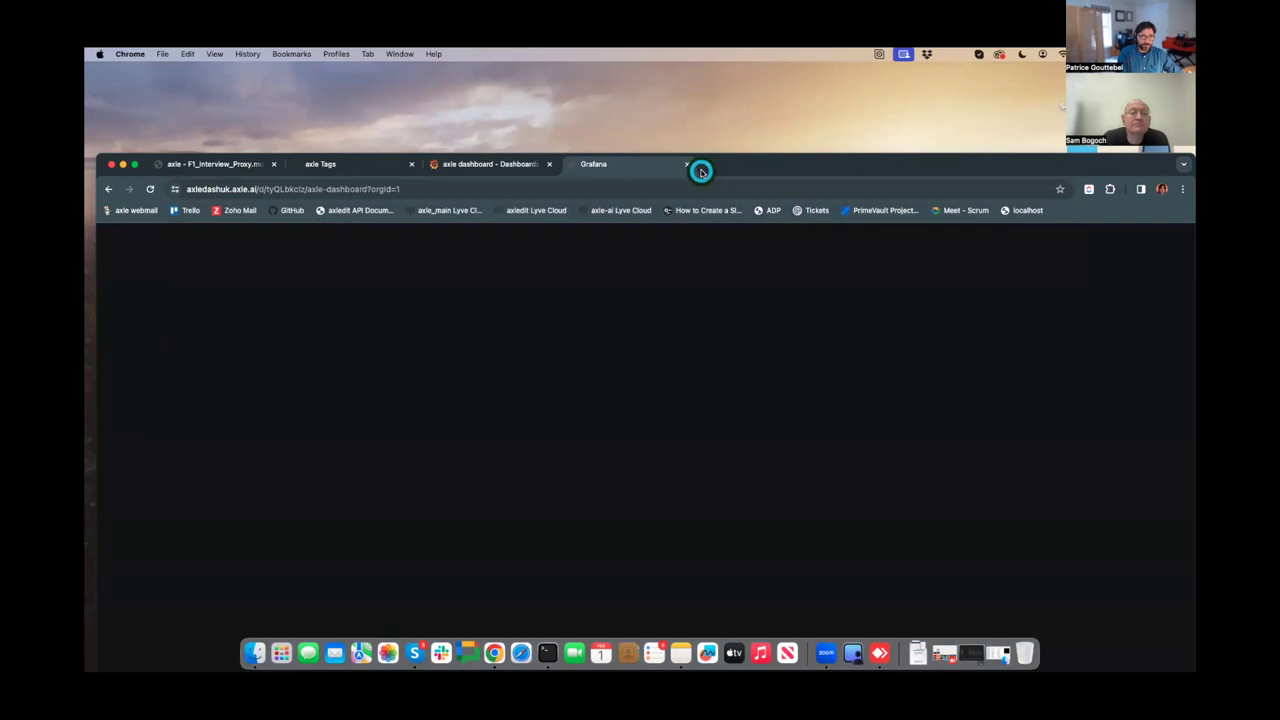
{"action": "left_click_drag", "start_coordinate": [870, 172], "coordinate": [846, 80]}
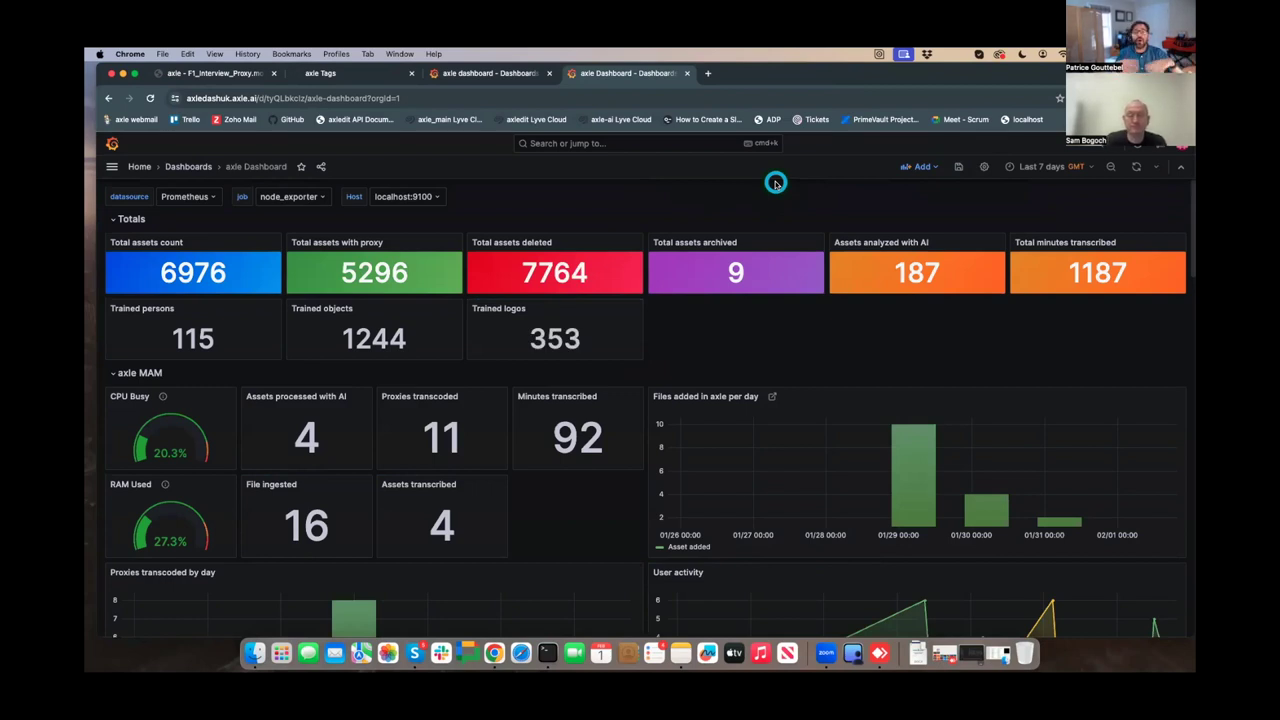
- Lower the browser window and return to the axle dashboard hosted at 192.168.4.21
{"action": "left_click_drag", "start_coordinate": [935, 73], "coordinate": [932, 156]}
{"action": "left_click", "coordinate": [463, 156]}
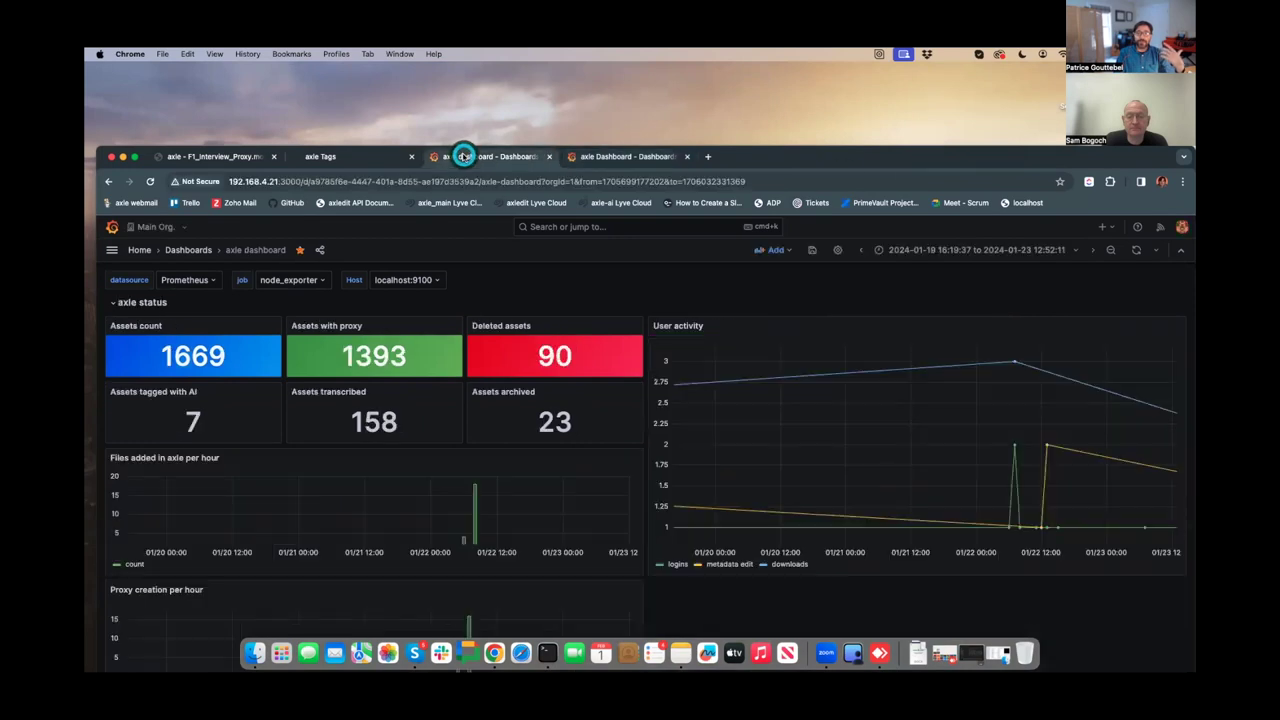
- Compare the axle Dashboard at axledashuk.axle.ai with the one at 192.168.4.21, finishing on the axledashuk.axle.ai totals
{"action": "left_click", "coordinate": [628, 156]}
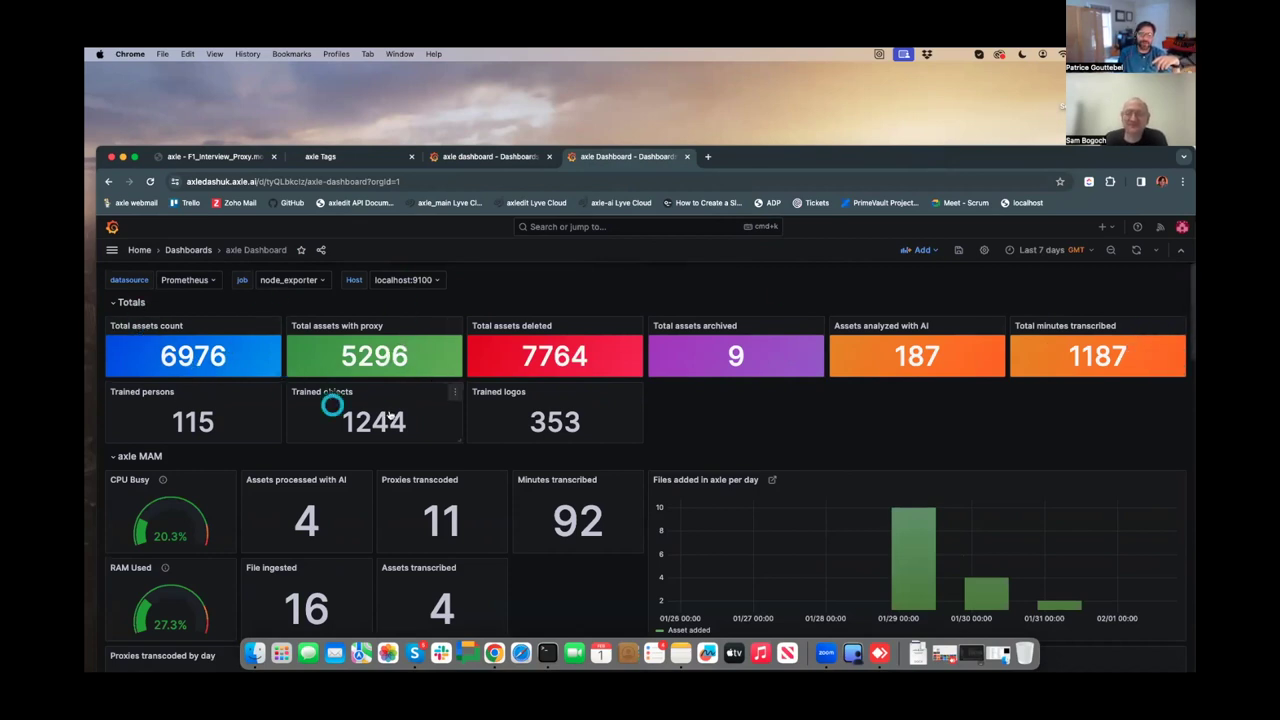
{"action": "scroll", "coordinate": [705, 403], "scroll_direction": "down", "scroll_amount": 1}
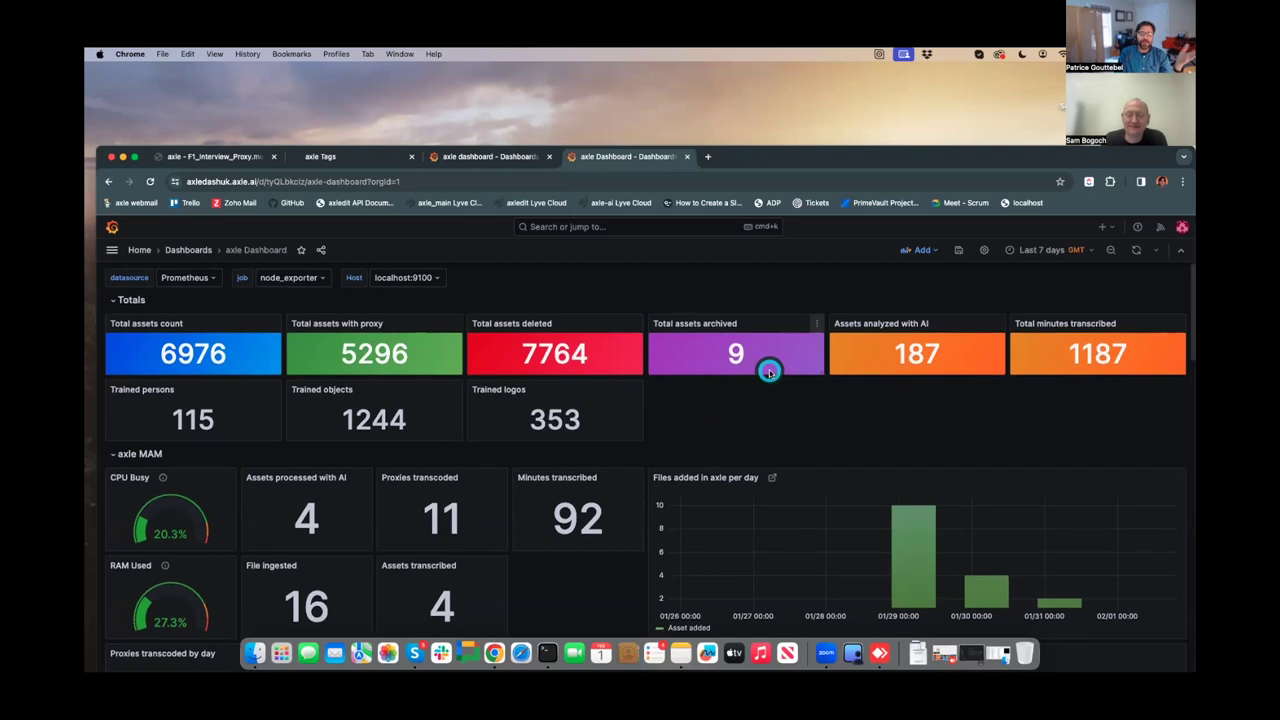
{"action": "scroll", "coordinate": [774, 367], "scroll_direction": "down", "scroll_amount": 2}
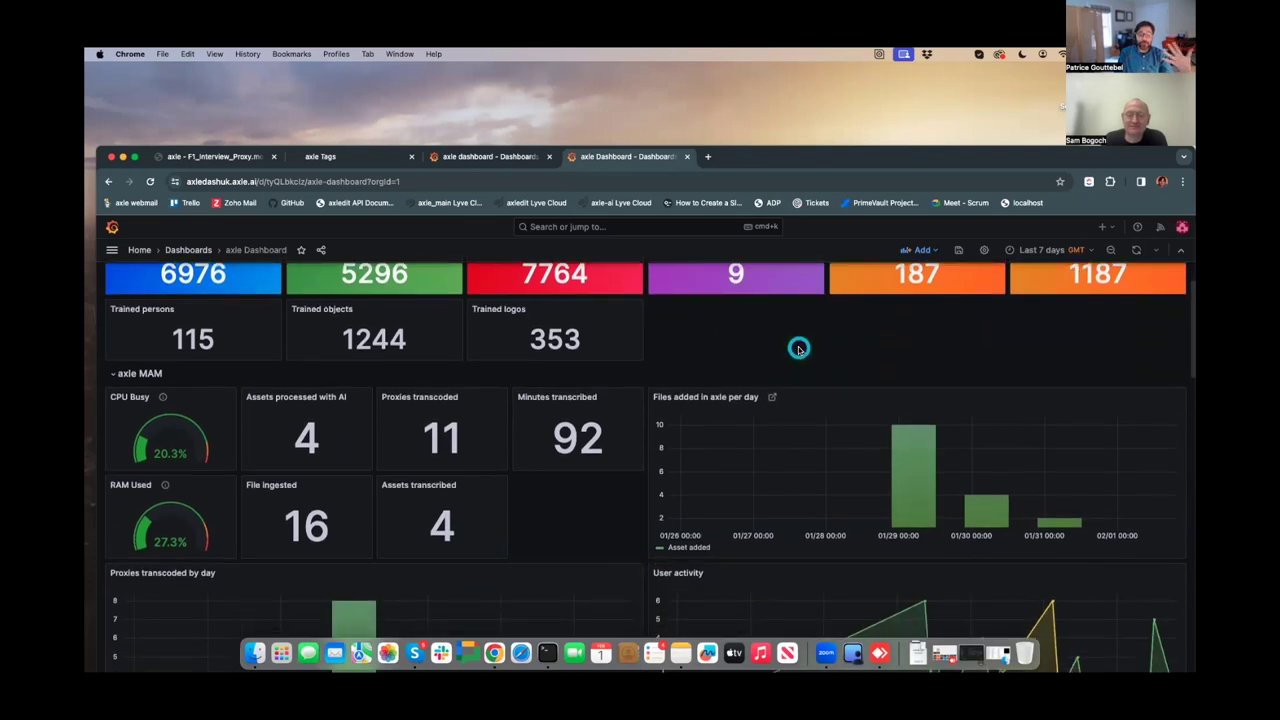
{"action": "left_click", "coordinate": [500, 157]}
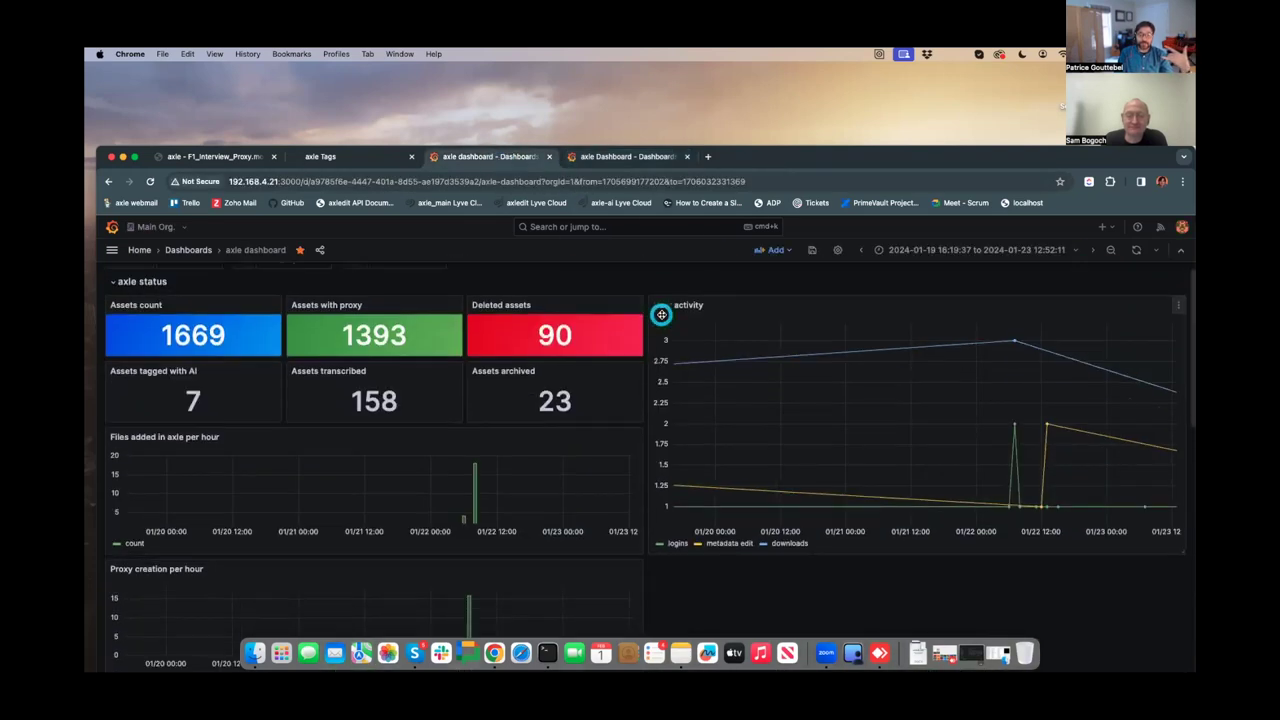
{"action": "scroll", "coordinate": [661, 314], "scroll_direction": "down", "scroll_amount": 1}
{"action": "left_click", "coordinate": [603, 160]}
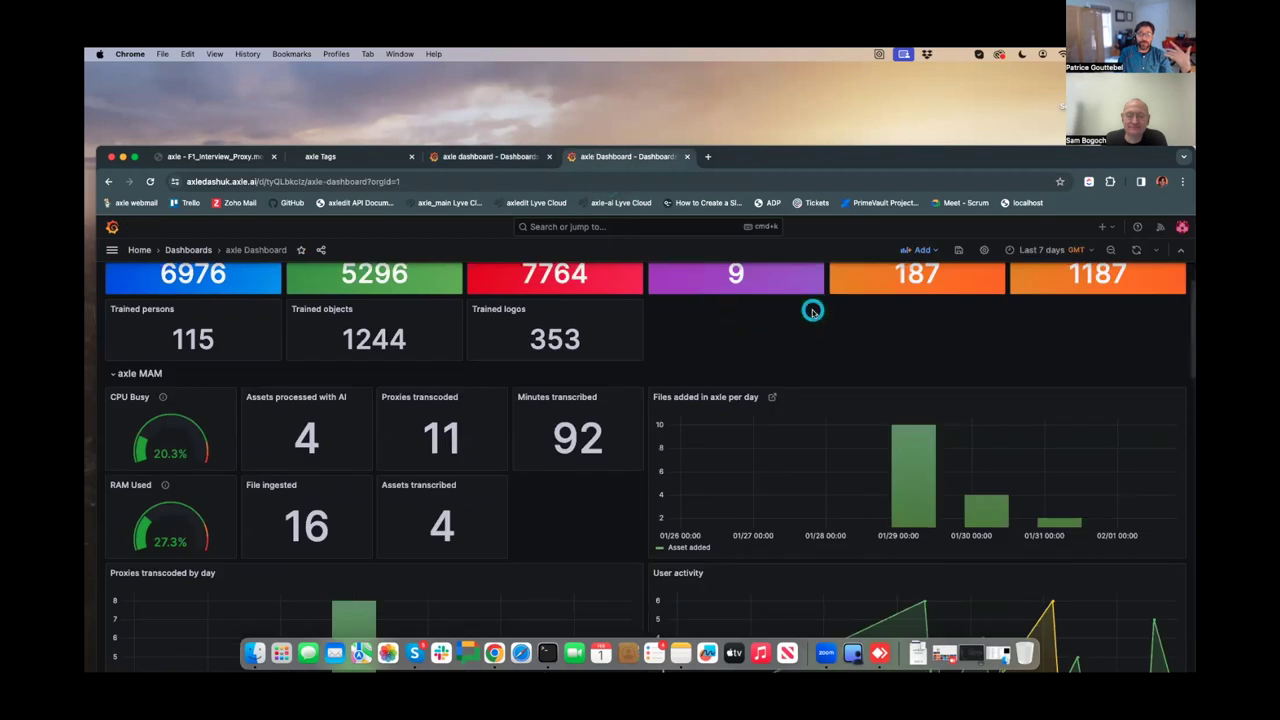
{"action": "scroll", "coordinate": [673, 331], "scroll_direction": "up", "scroll_amount": 2}
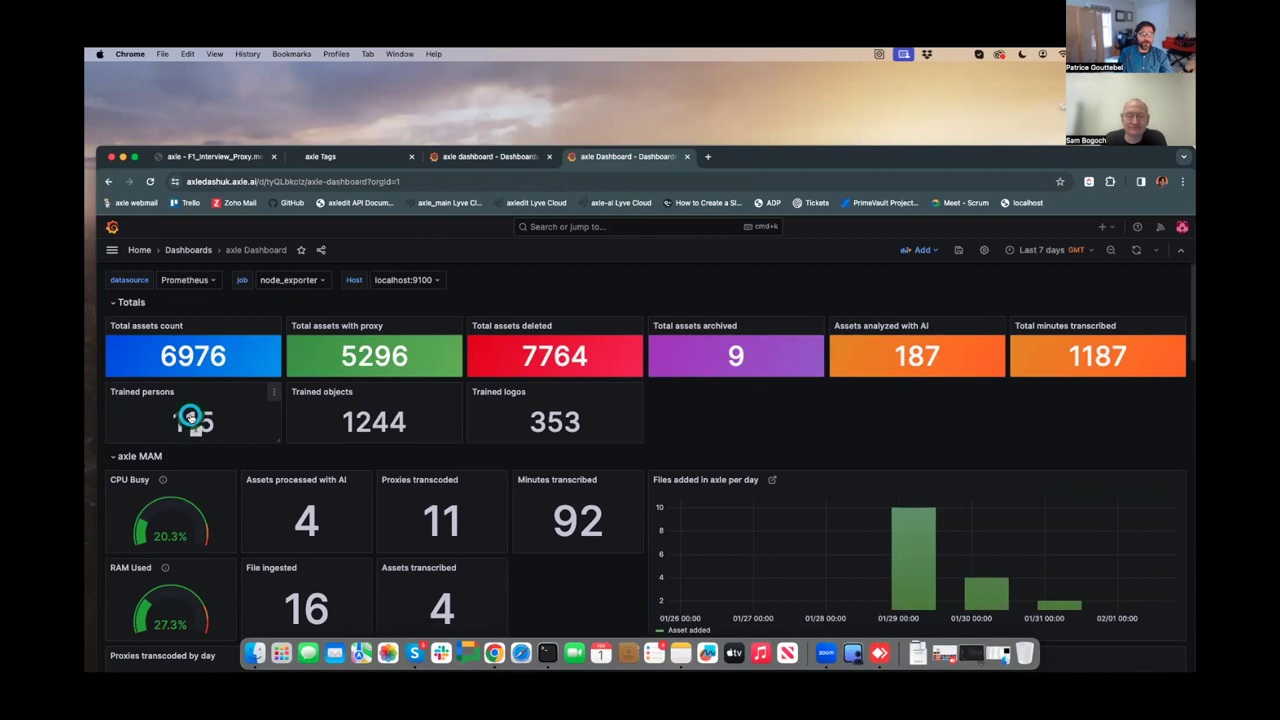
- View the Trained persons appearances table and return to the axle Dashboard in an enlarged browser window
{"action": "left_click", "coordinate": [208, 414]}
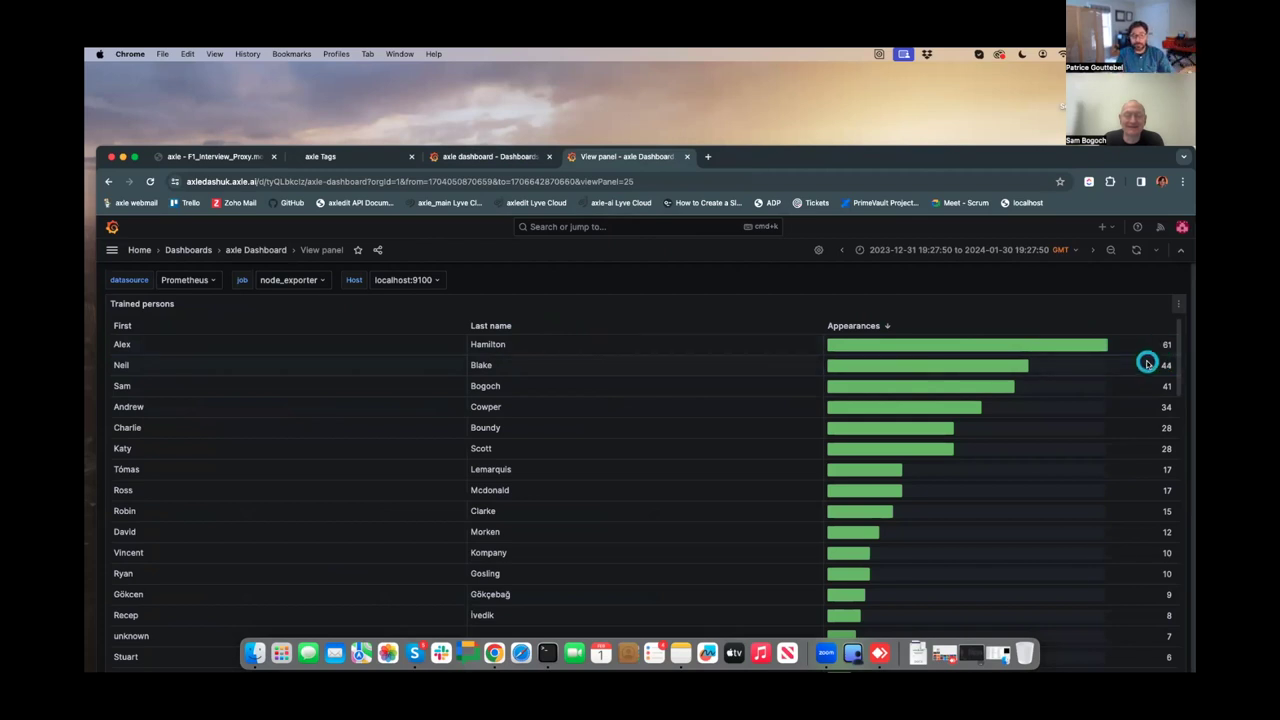
{"action": "left_click", "coordinate": [256, 250]}
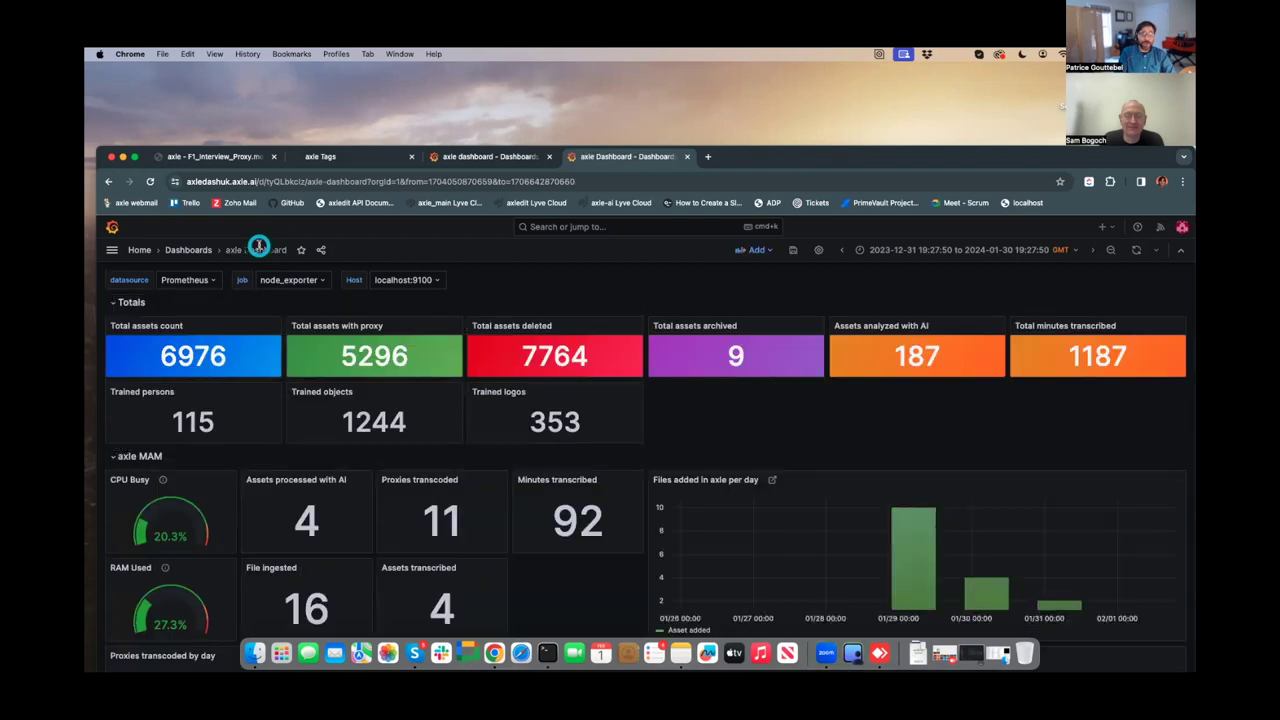
{"action": "double_click", "coordinate": [762, 153]}
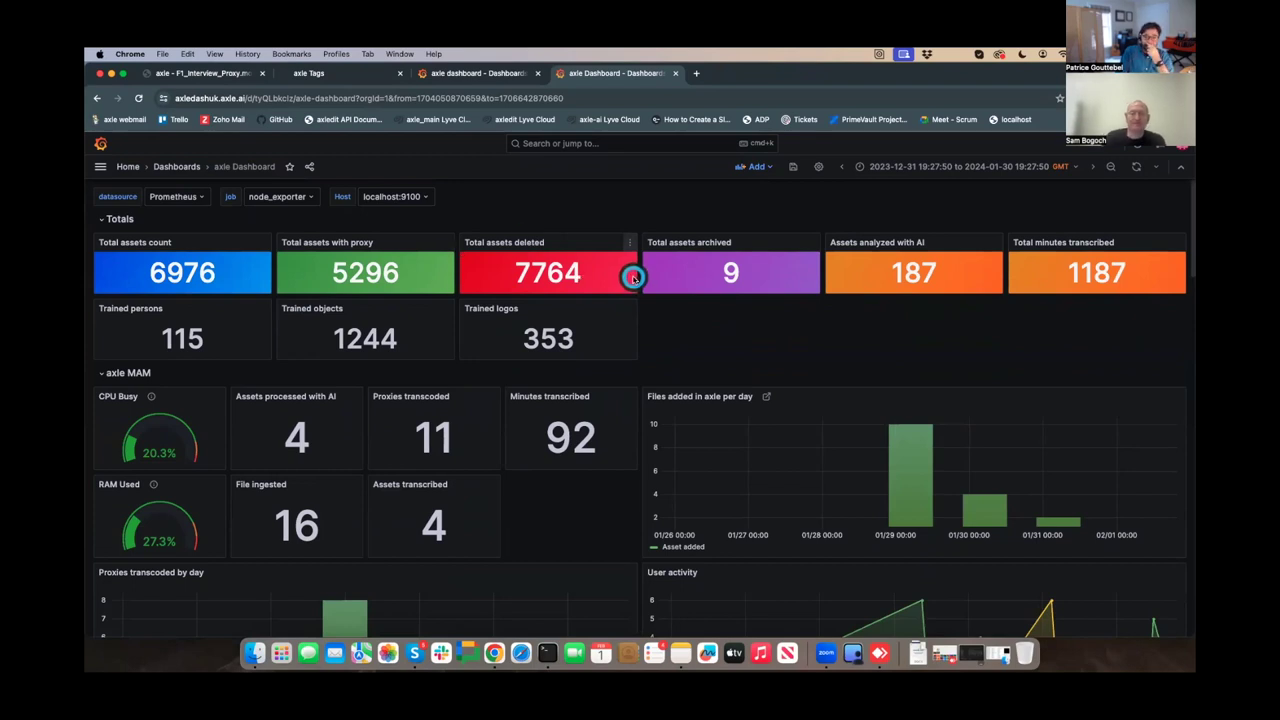
- Examine the proxy and user activity graphs and the AI panels for persons, objects and logos
{"action": "scroll", "coordinate": [750, 250], "scroll_direction": "down", "scroll_amount": 4}
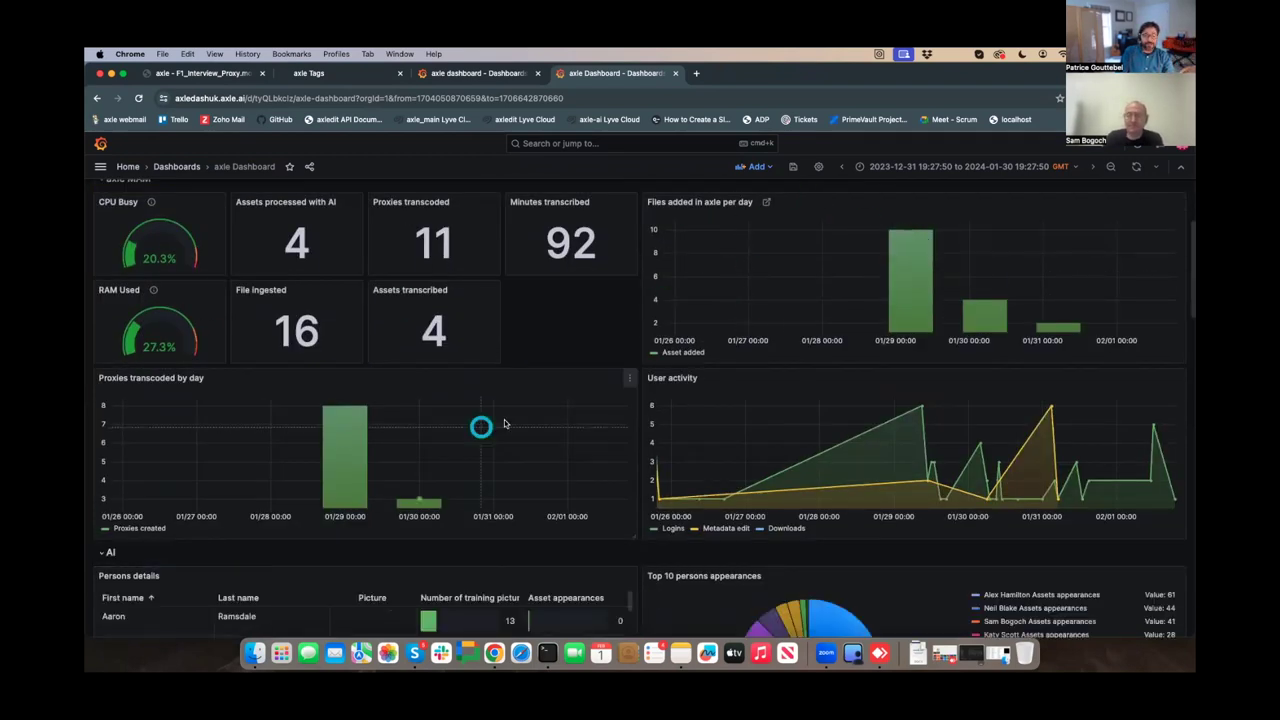
{"action": "scroll", "coordinate": [343, 383], "scroll_direction": "down", "scroll_amount": 4}
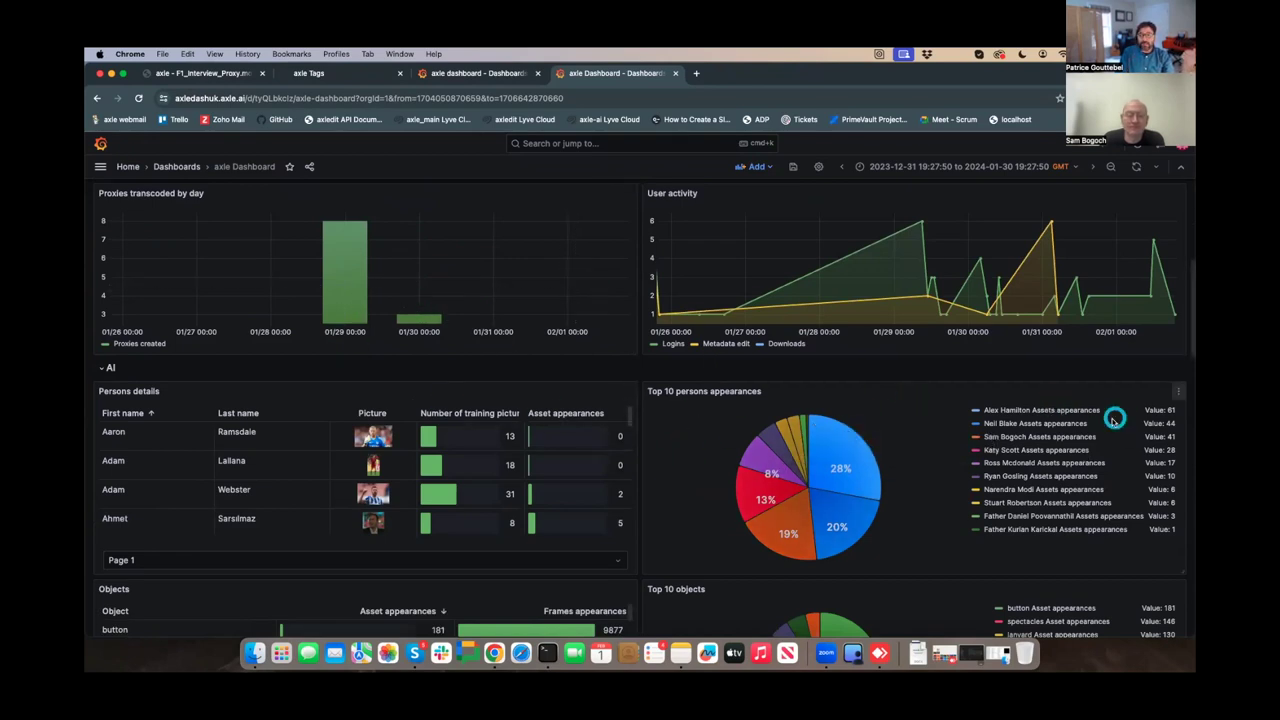
{"action": "scroll", "coordinate": [997, 400], "scroll_direction": "down", "scroll_amount": 1}
{"action": "scroll", "coordinate": [997, 398], "scroll_direction": "down", "scroll_amount": 5}
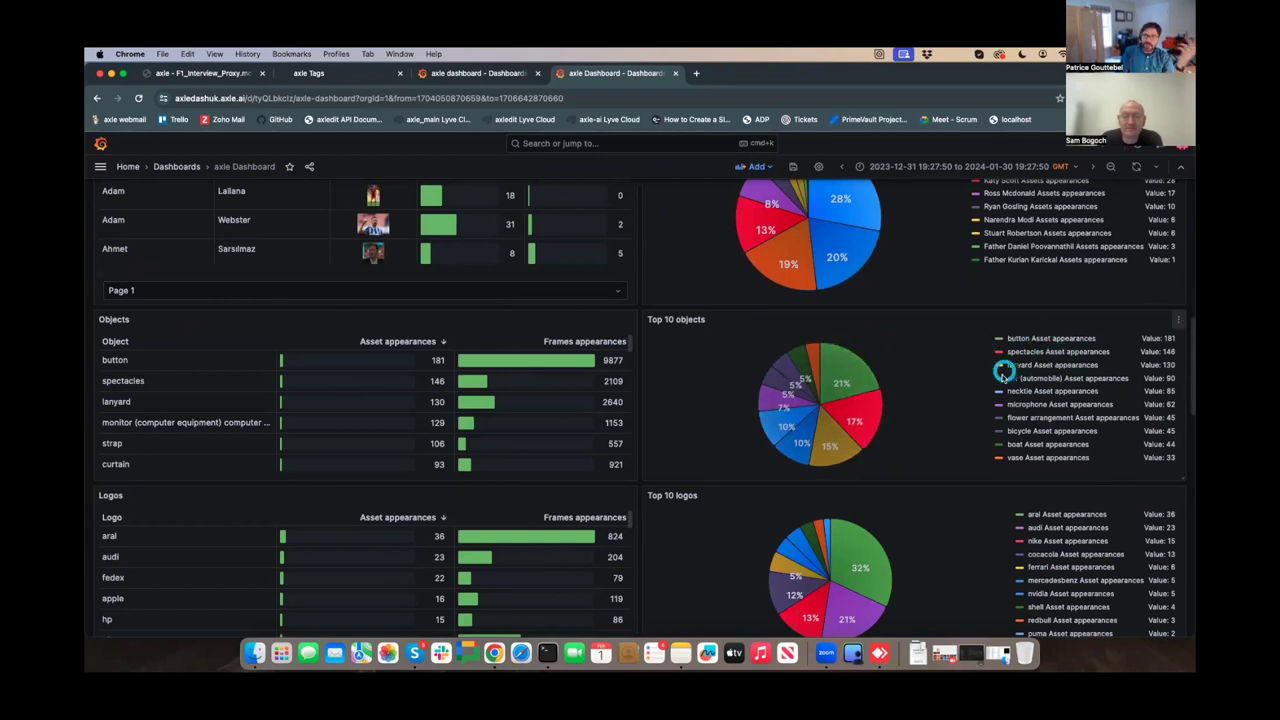
{"action": "scroll", "coordinate": [980, 337], "scroll_direction": "down", "scroll_amount": 4}
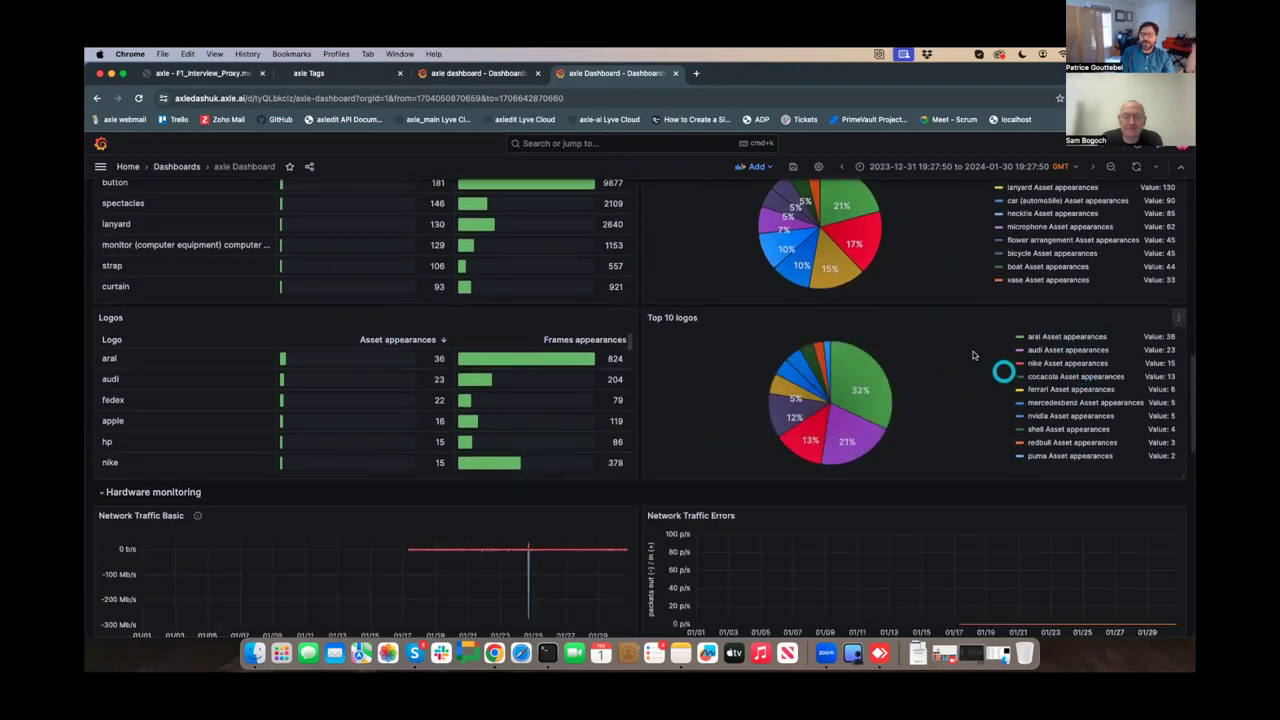
{"action": "mouse_move", "coordinate": [812, 385]}
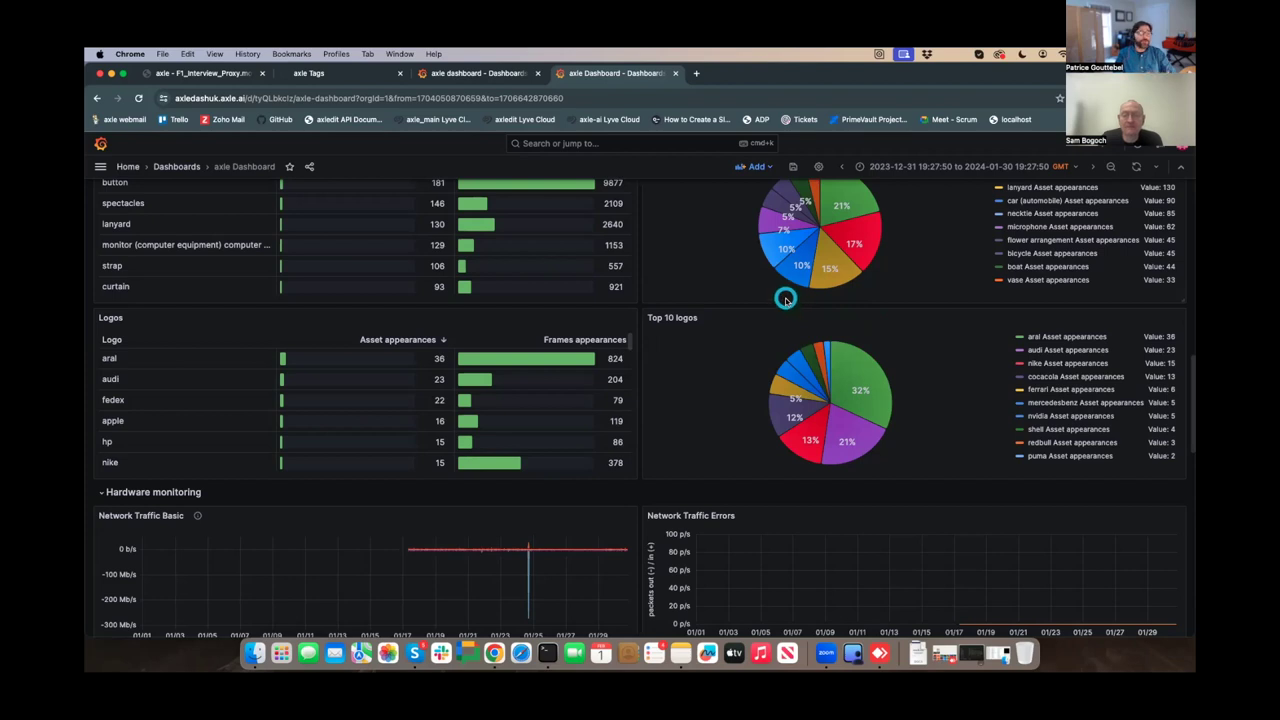
- Examine the Hardware monitoring and Details panels, including network traffic, storage usage, disk read/write data and files added, and return to the totals
{"action": "scroll", "coordinate": [785, 300], "scroll_direction": "down", "scroll_amount": 4}
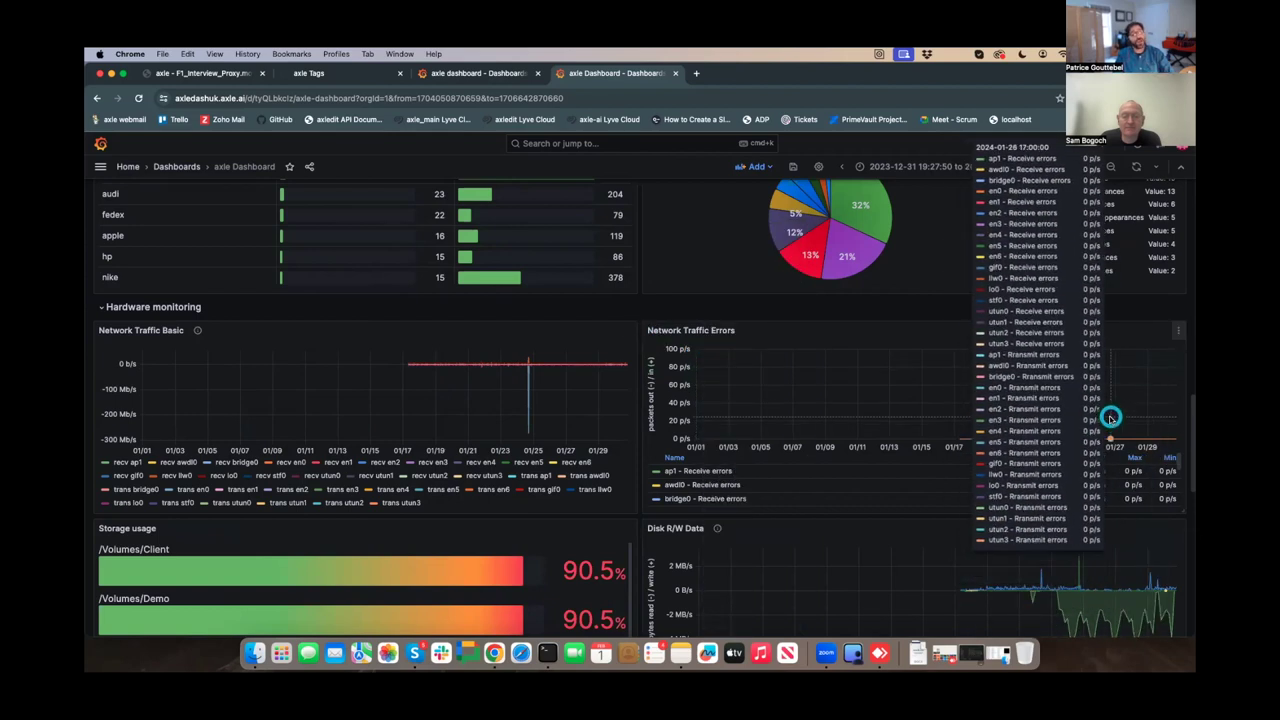
{"action": "scroll", "coordinate": [820, 389], "scroll_direction": "down", "scroll_amount": 3}
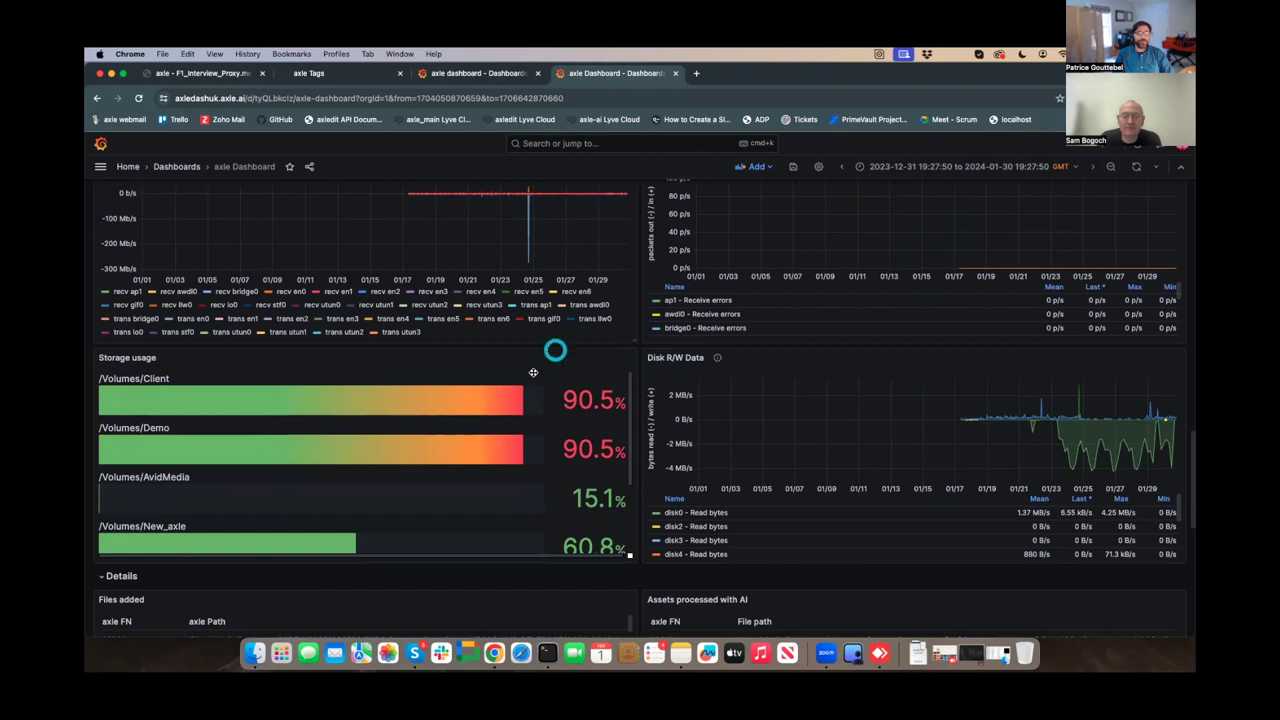
{"action": "scroll", "coordinate": [525, 400], "scroll_direction": "down", "scroll_amount": 4}
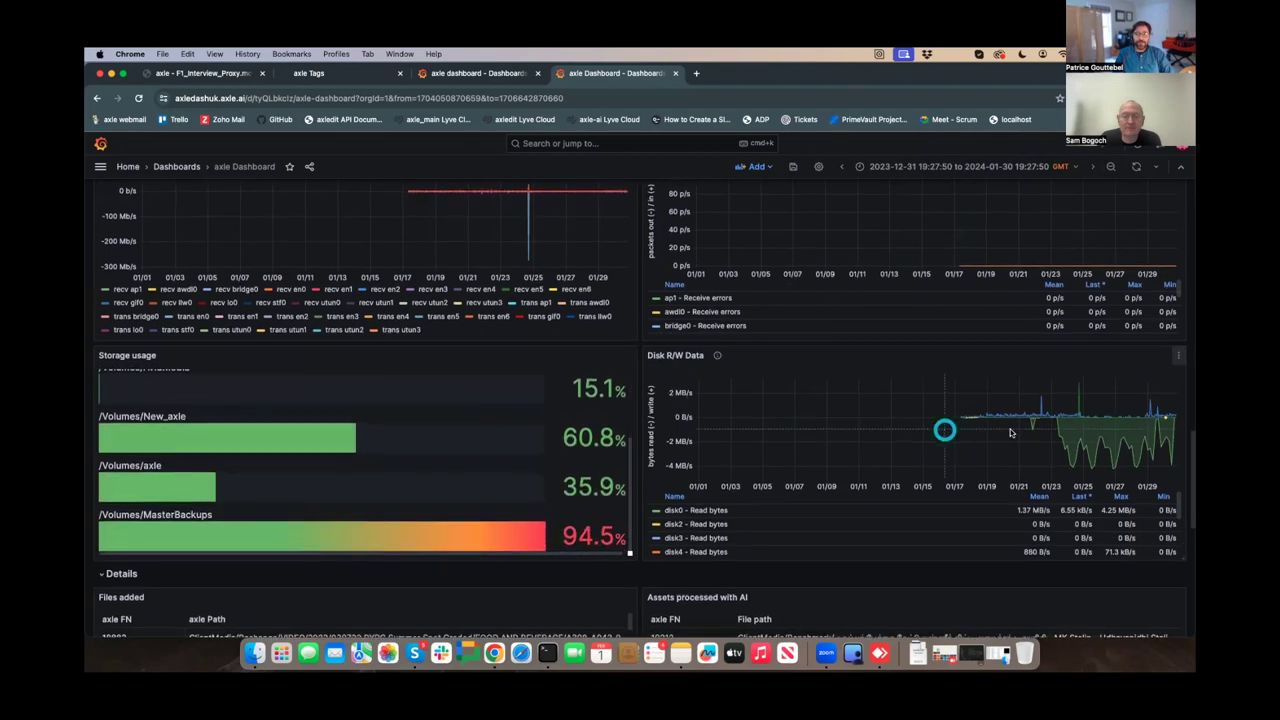
{"action": "scroll", "coordinate": [1010, 432], "scroll_direction": "down", "scroll_amount": 1}
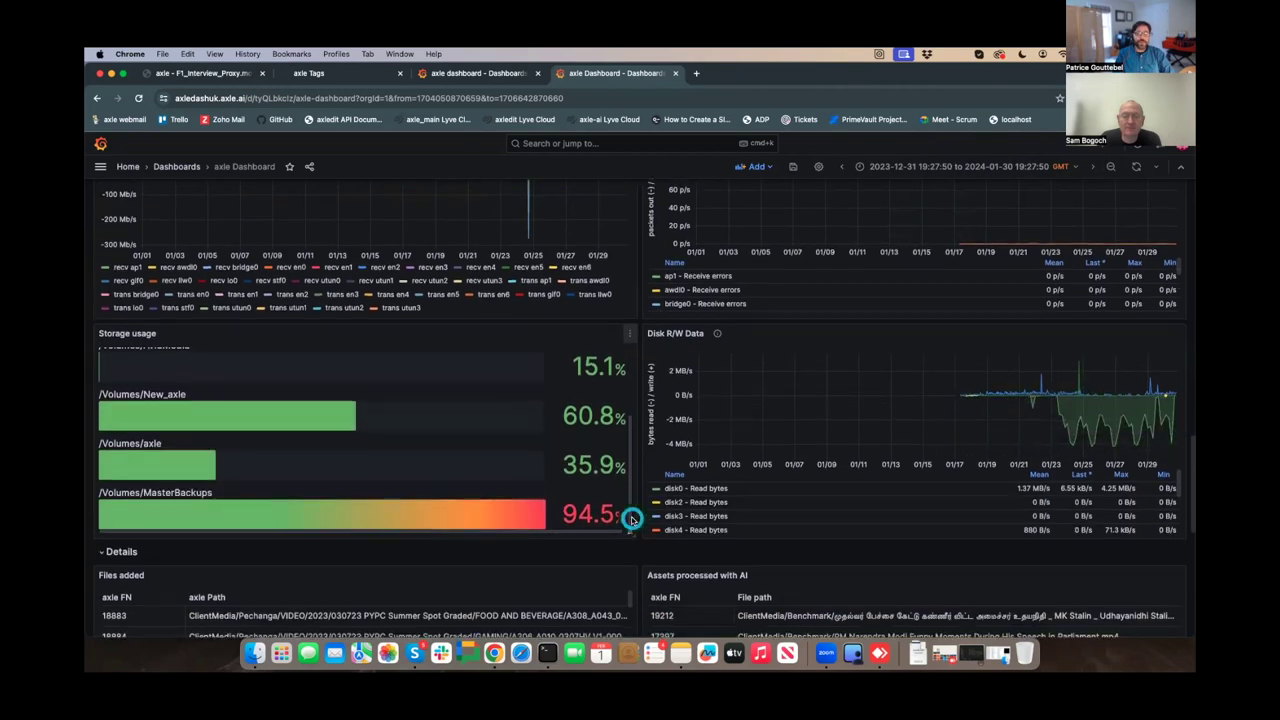
{"action": "scroll", "coordinate": [632, 518], "scroll_direction": "down", "scroll_amount": 3}
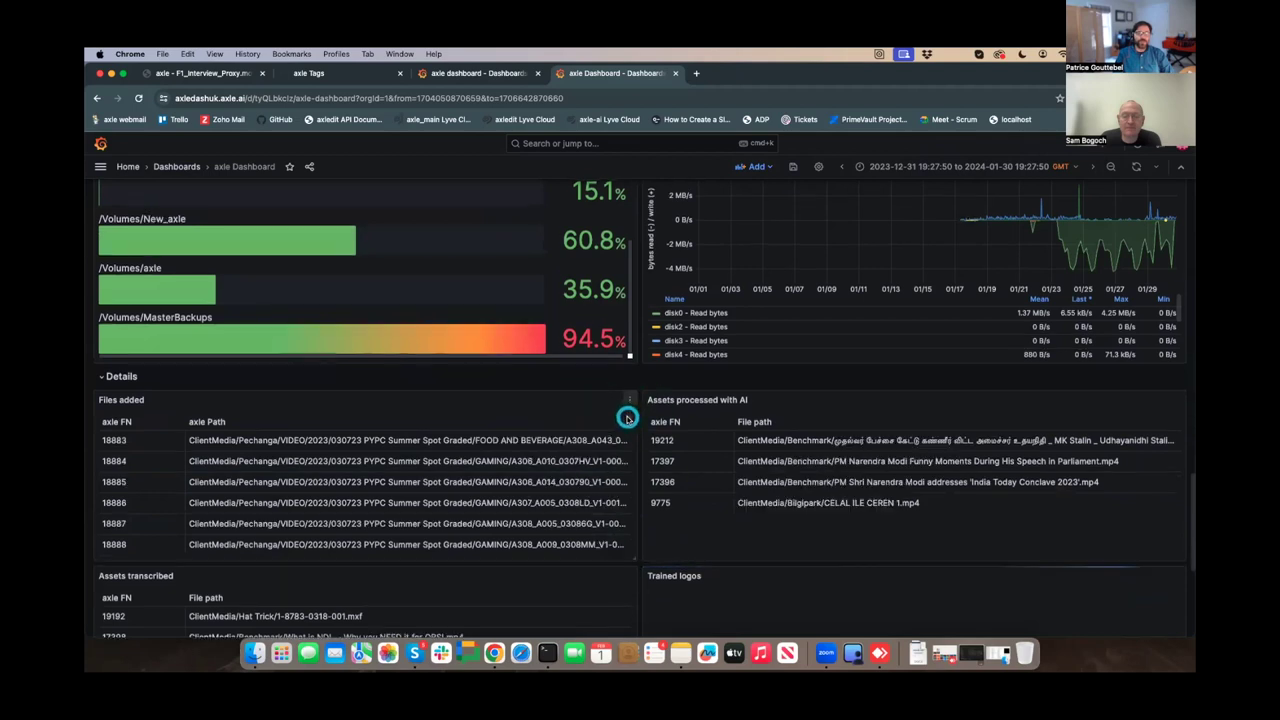
{"action": "scroll", "coordinate": [628, 418], "scroll_direction": "up", "scroll_amount": 15}
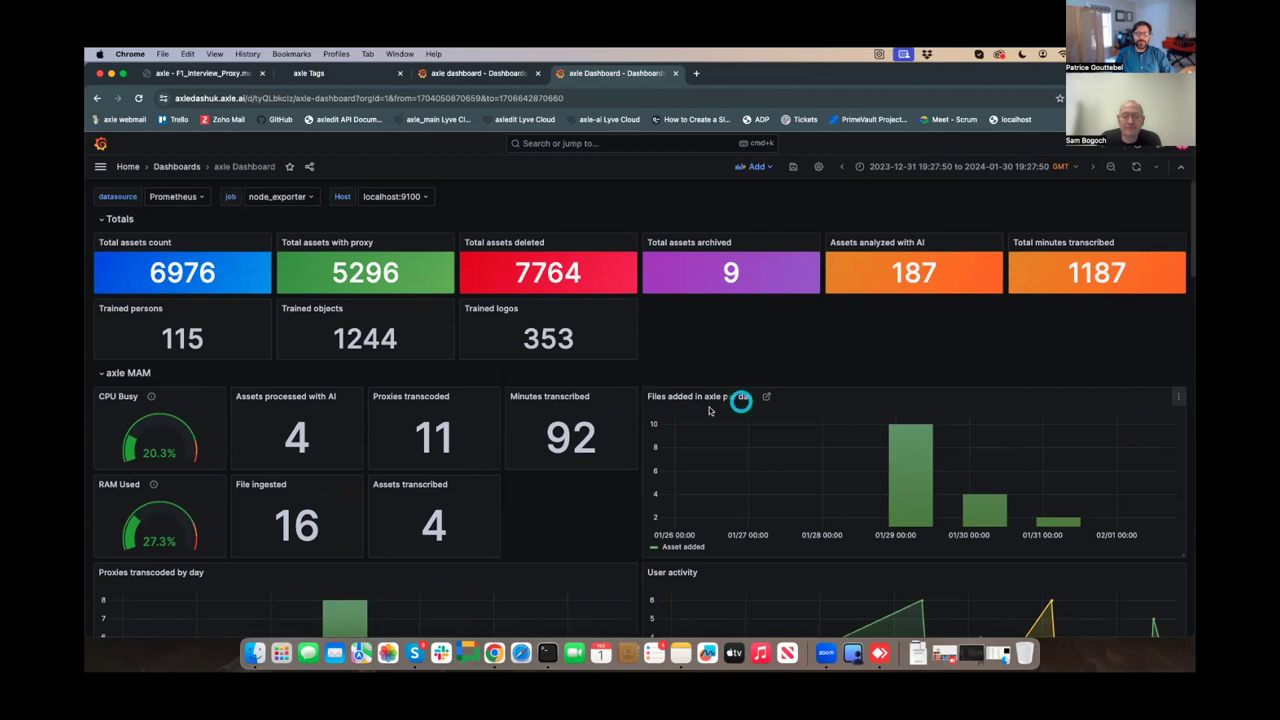
- Open the Files added details from the files-per-day graph, set the time range to Last 30 days and browse the listed files
{"action": "left_click", "coordinate": [764, 397]}
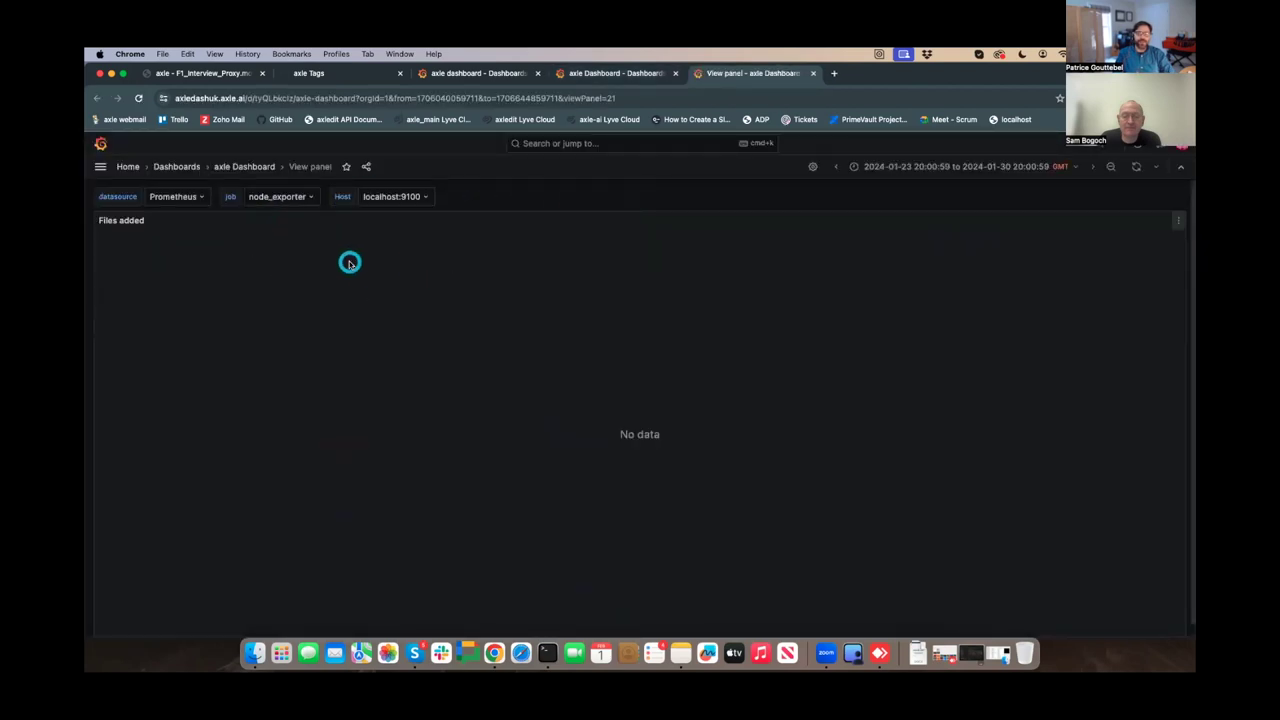
{"action": "left_click", "coordinate": [945, 166]}
{"action": "scroll", "coordinate": [1054, 321], "scroll_direction": "down", "scroll_amount": 3}
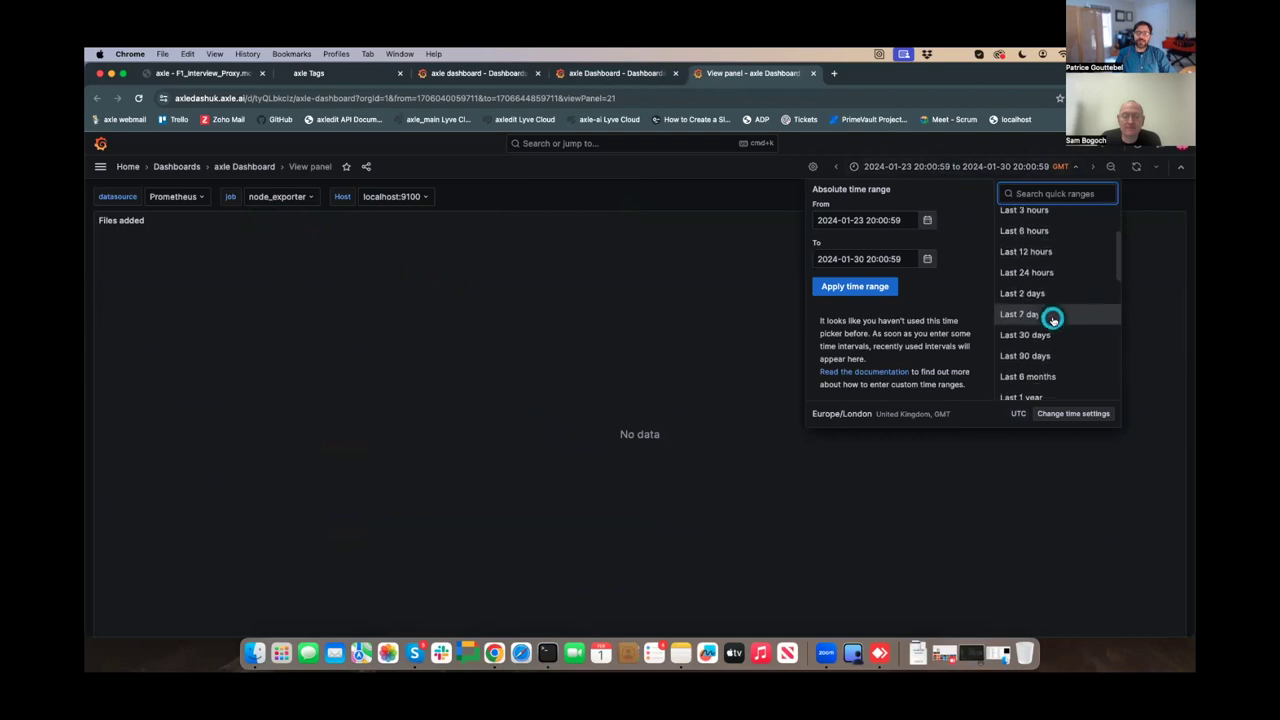
{"action": "left_click", "coordinate": [1054, 321]}
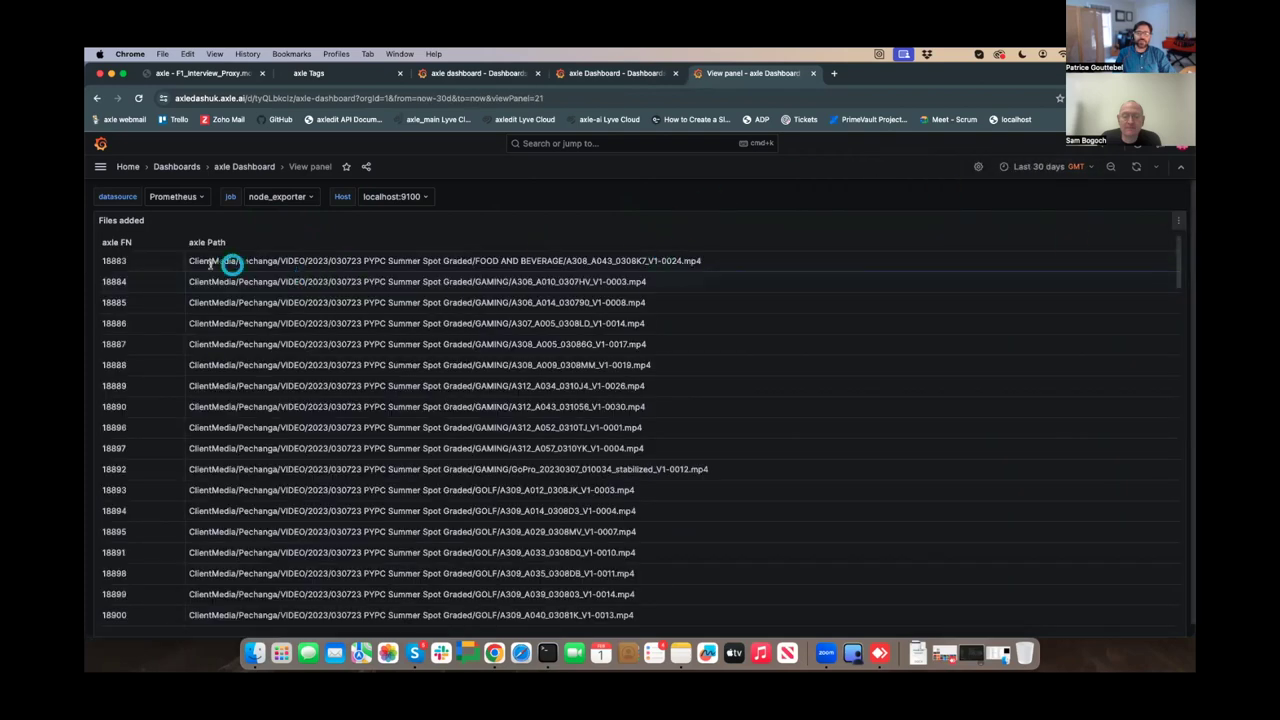
{"action": "scroll", "coordinate": [577, 333], "scroll_direction": "down", "scroll_amount": 5}
{"action": "scroll", "coordinate": [577, 333], "scroll_direction": "down", "scroll_amount": 15}
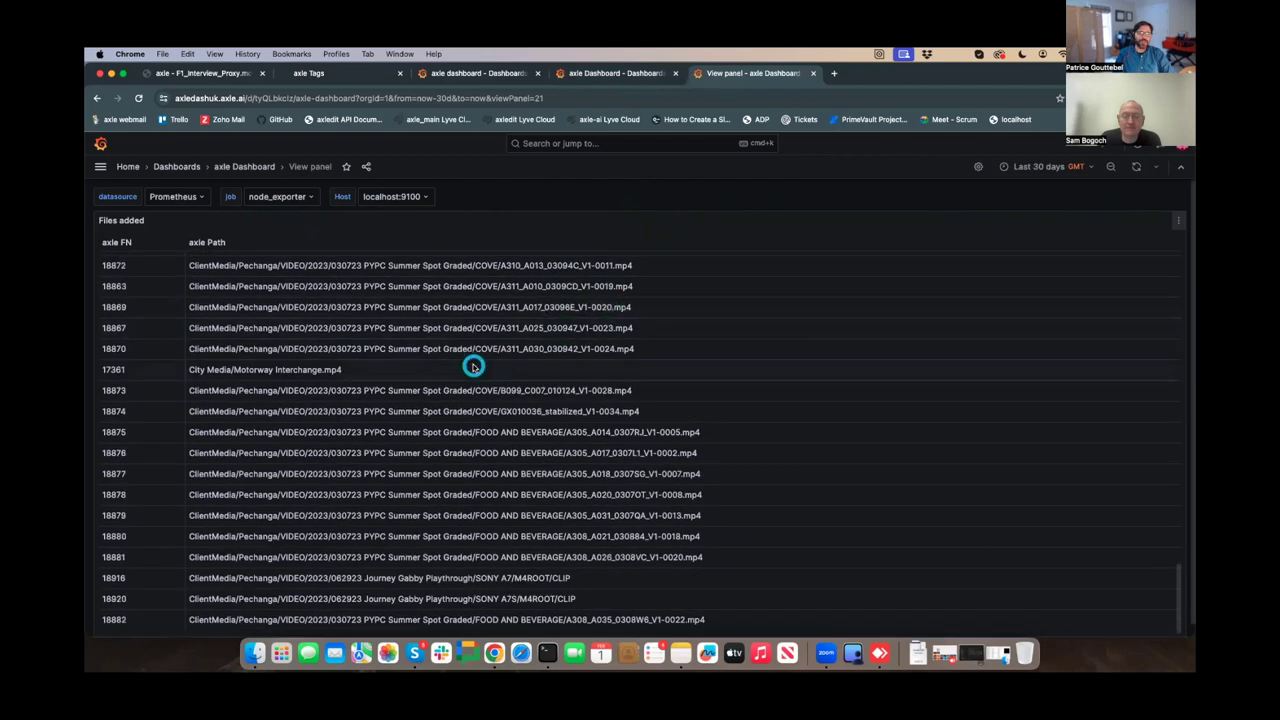
- Return to the axle Dashboard, browse the Trained logos list with its model types and go back to the dashboard
{"action": "left_click", "coordinate": [249, 168]}
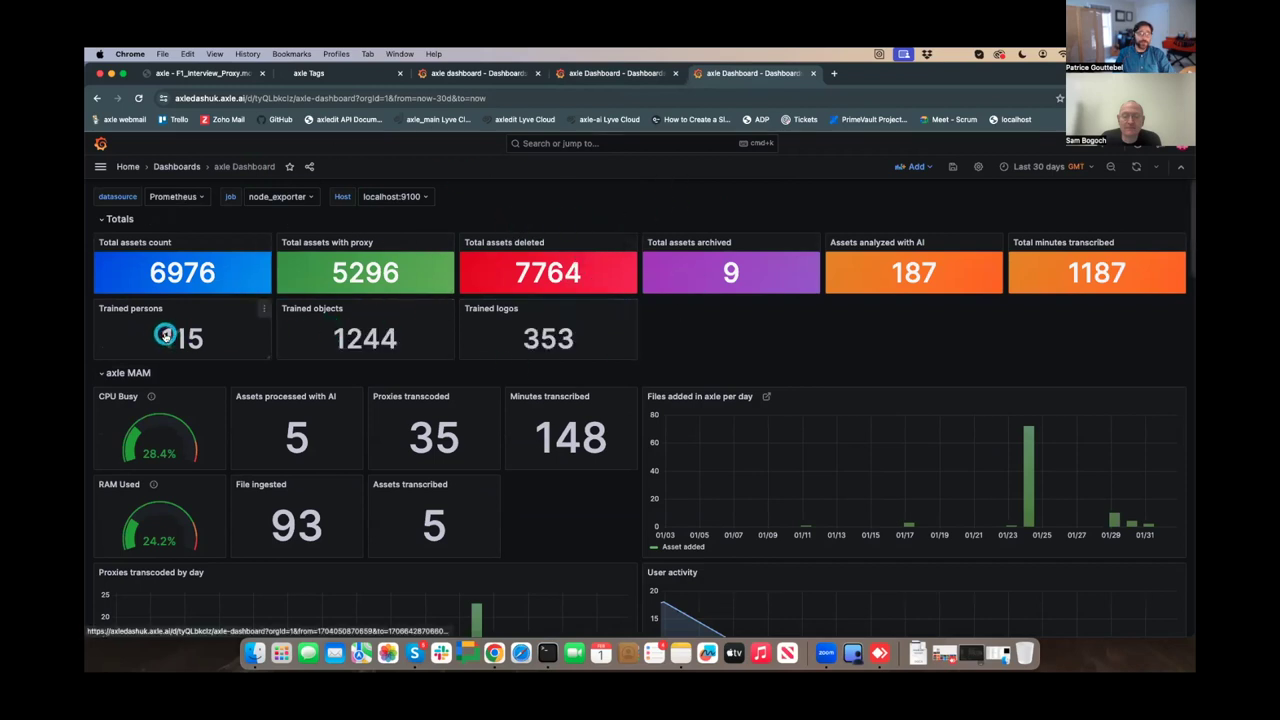
{"action": "left_click", "coordinate": [533, 335]}
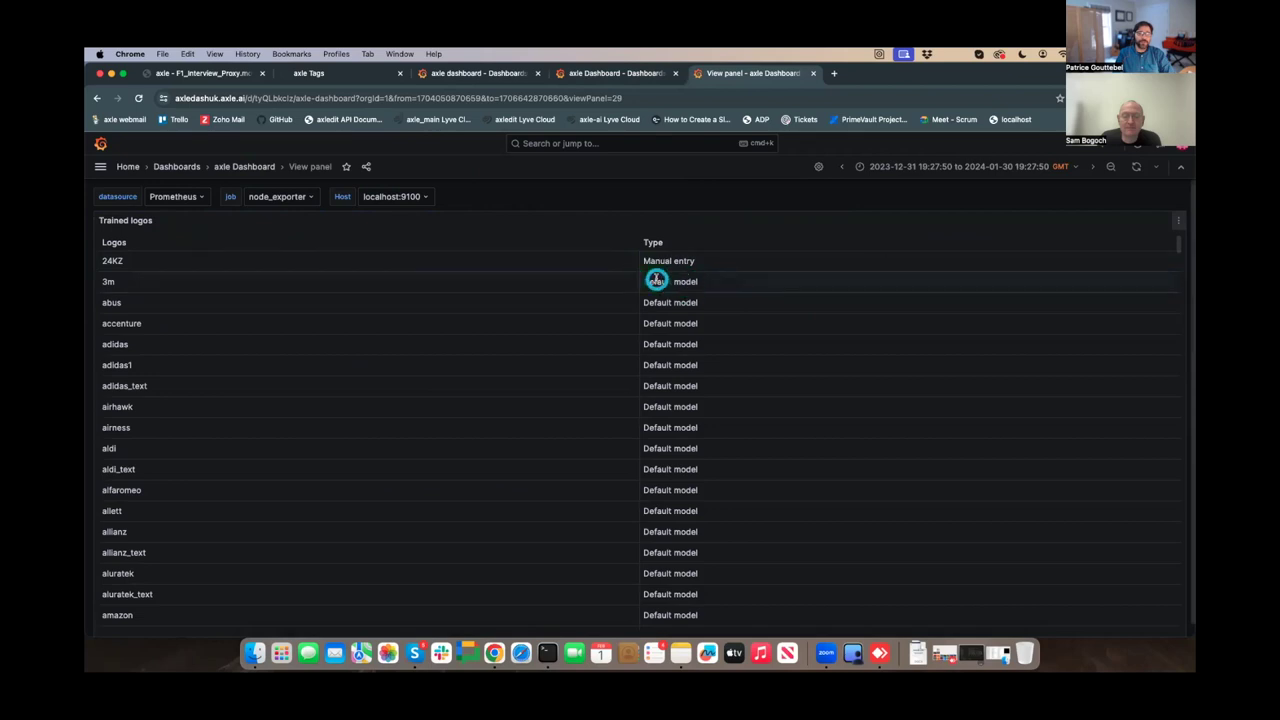
{"action": "scroll", "coordinate": [678, 306], "scroll_direction": "down", "scroll_amount": 15}
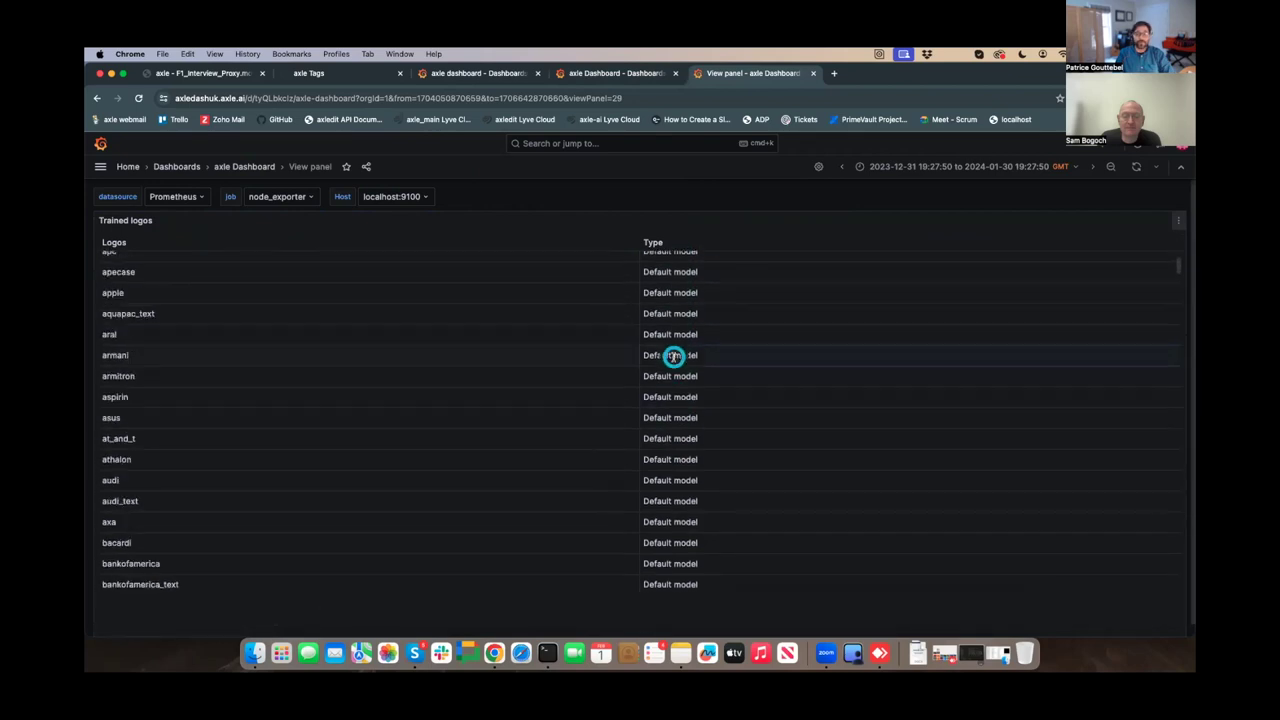
{"action": "scroll", "coordinate": [668, 353], "scroll_direction": "up", "scroll_amount": 15}
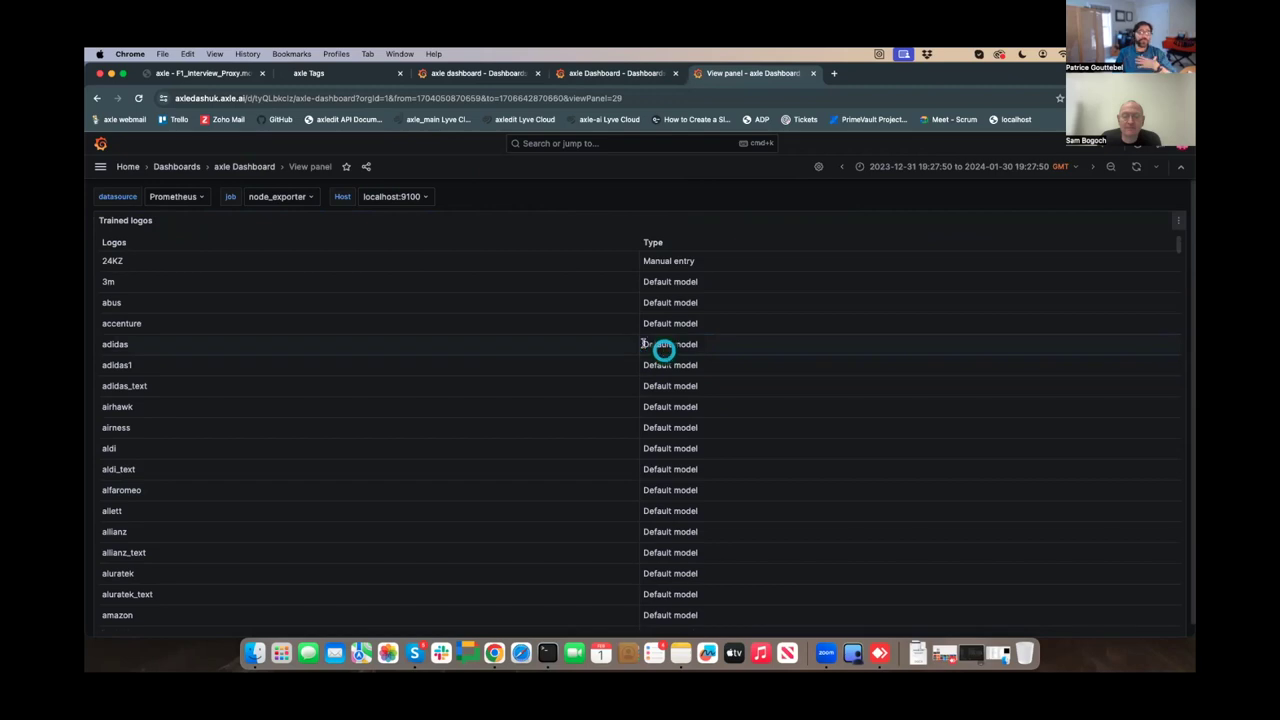
{"action": "left_click", "coordinate": [240, 166]}
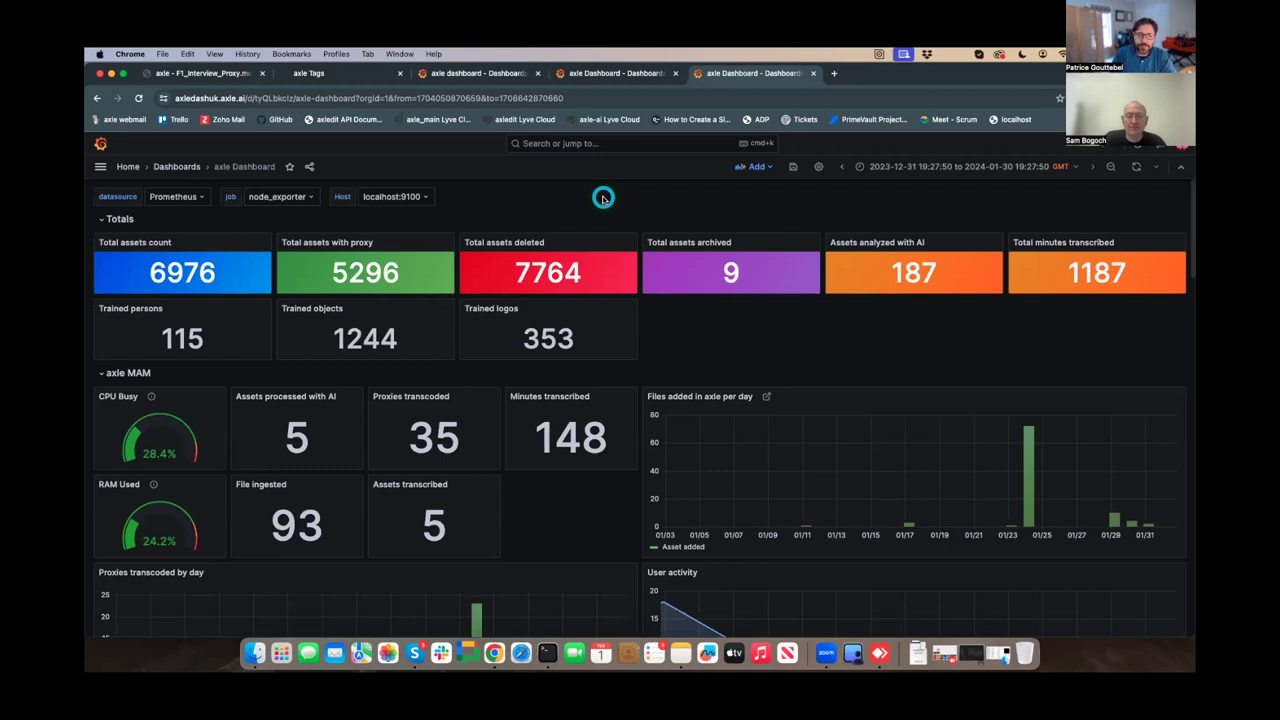
- Open the list of connected data sources, inspect the Infinity source's authentication settings and return to the list
{"action": "left_click", "coordinate": [102, 167]}
{"action": "left_click", "coordinate": [120, 379]}
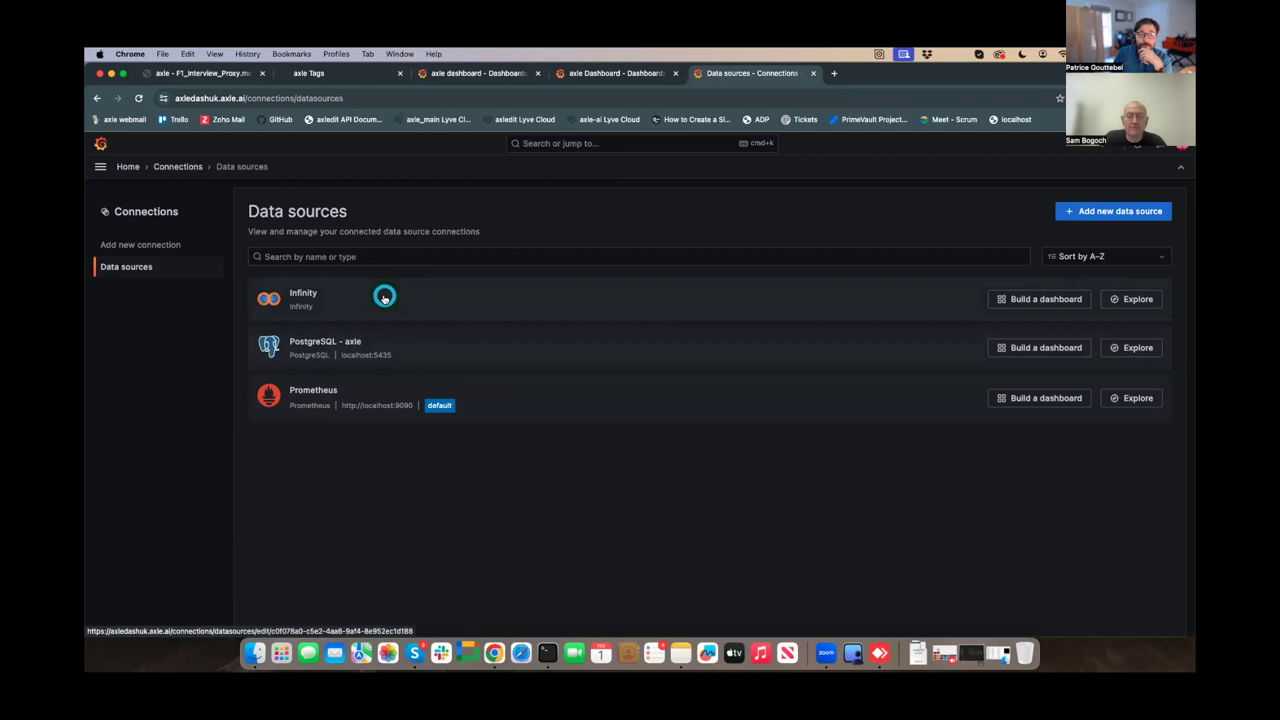
{"action": "left_click", "coordinate": [323, 294]}
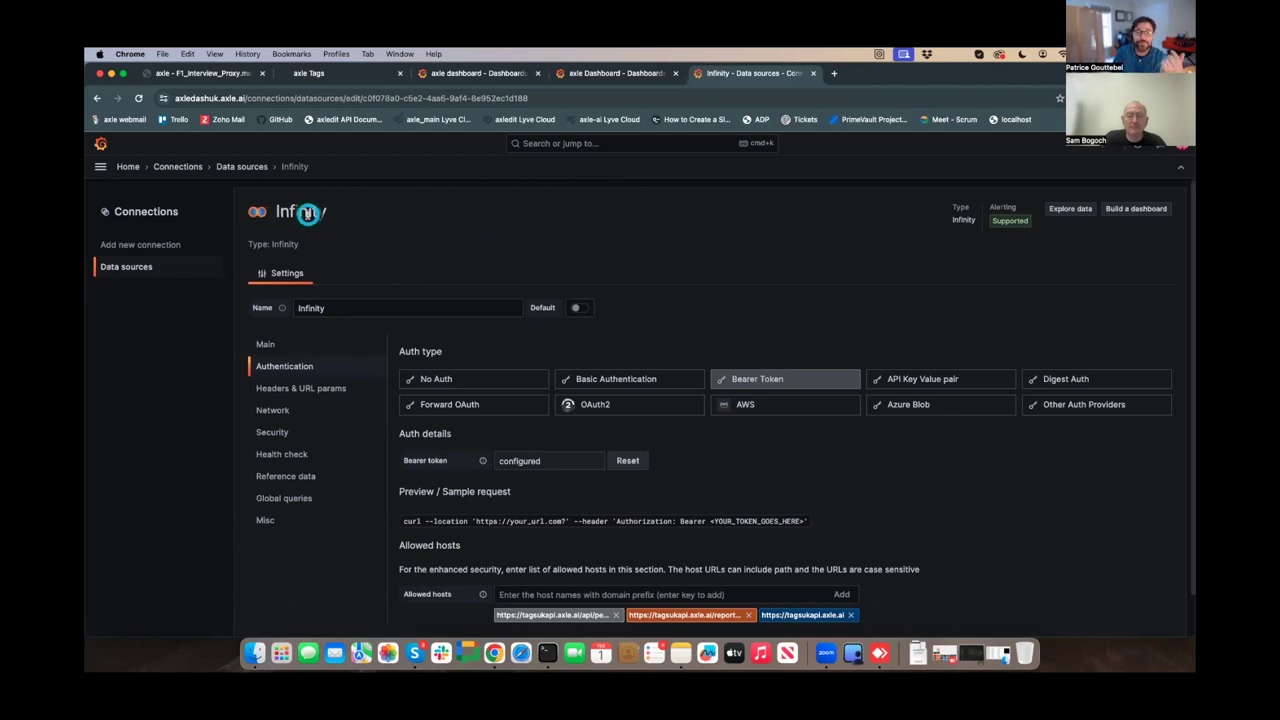
{"action": "left_click", "coordinate": [242, 166]}
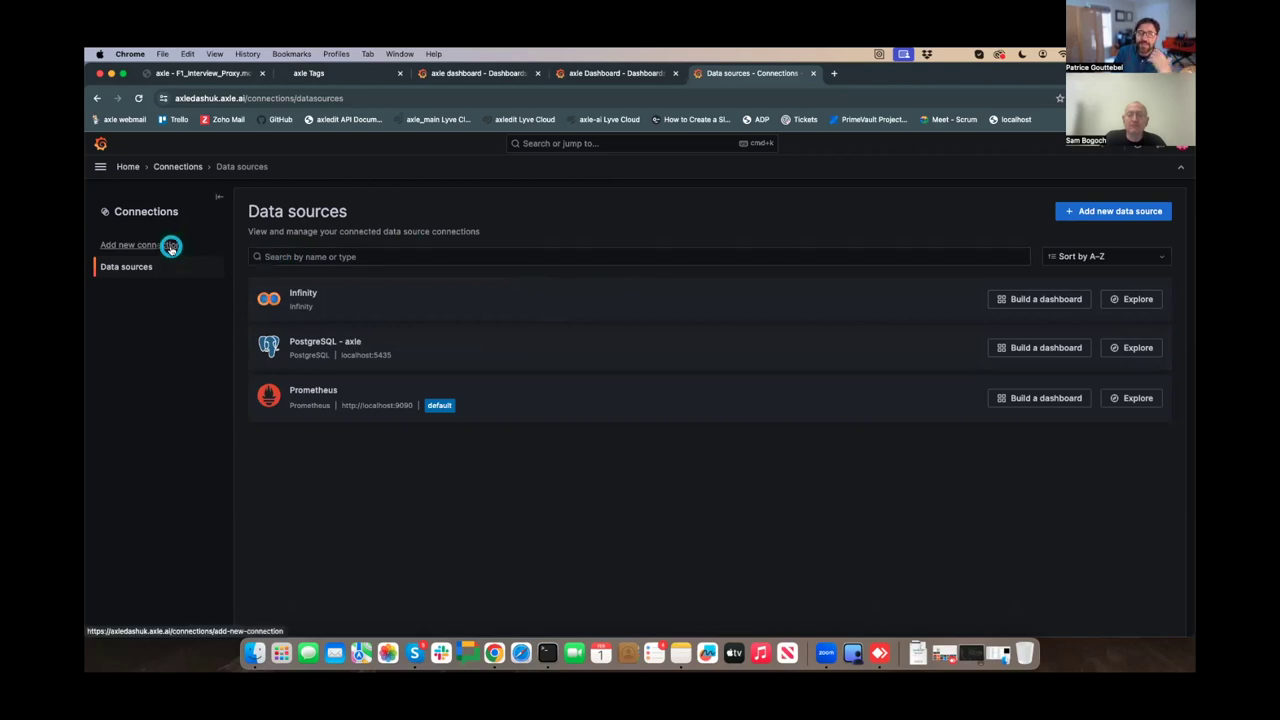
- Open the catalog for adding a new connection and browse the available data source types
{"action": "left_click", "coordinate": [130, 245]}
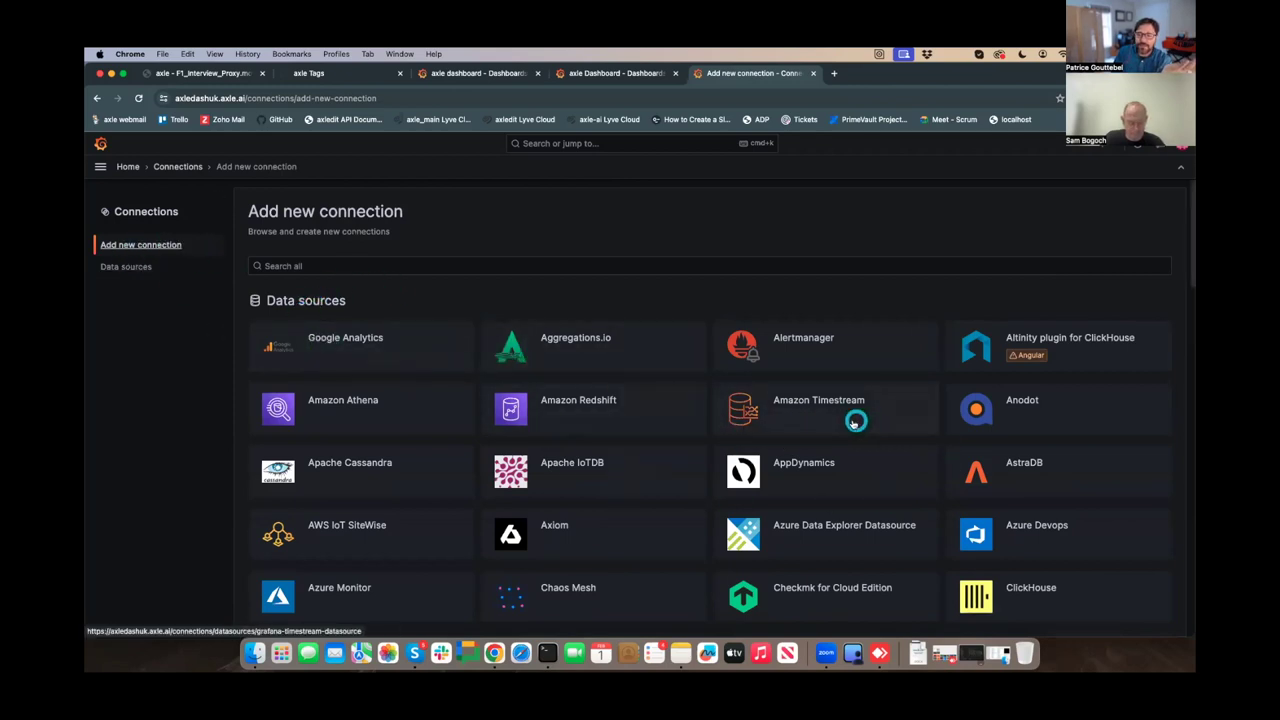
{"action": "scroll", "coordinate": [958, 432], "scroll_direction": "down", "scroll_amount": 1}
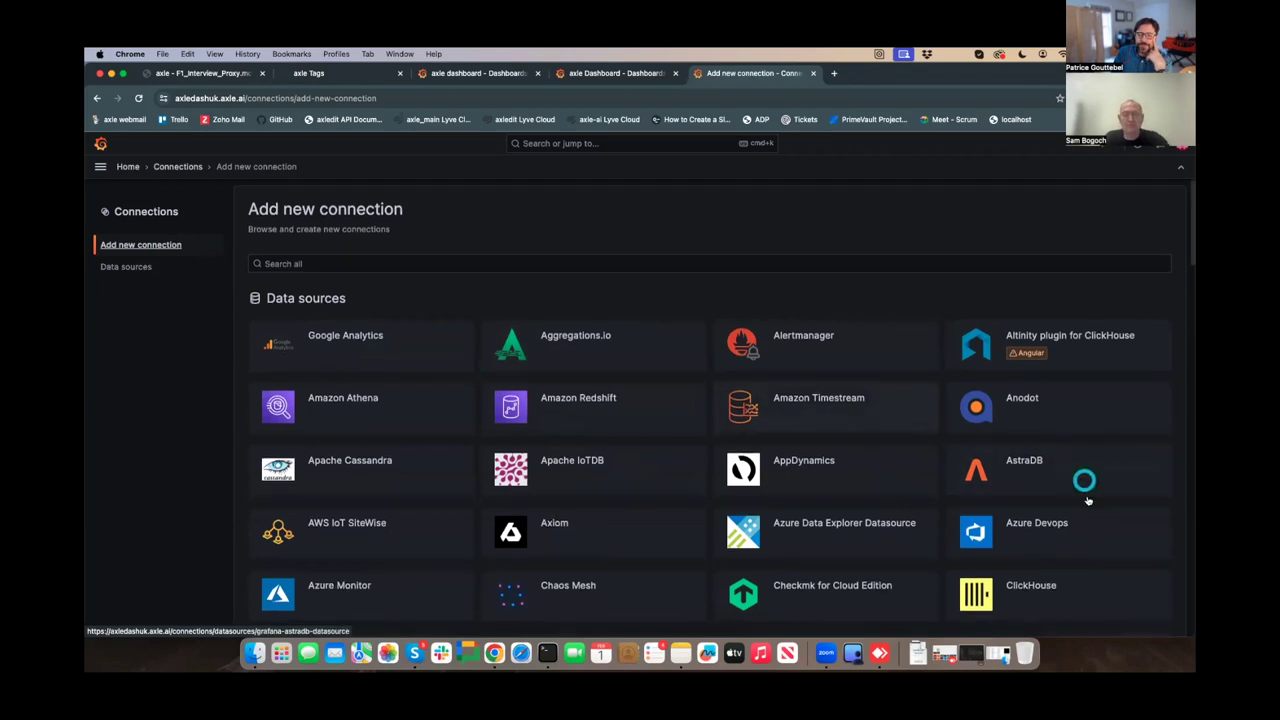
{"action": "scroll", "coordinate": [451, 372], "scroll_direction": "down", "scroll_amount": 5}
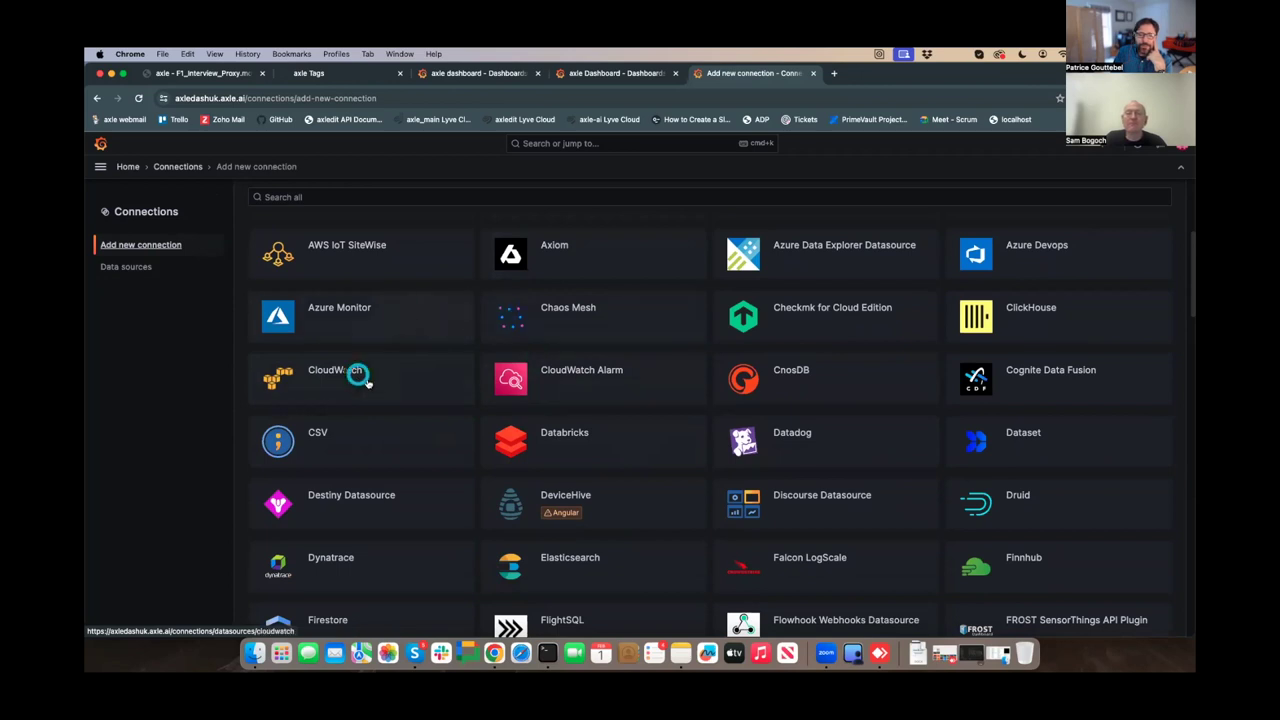
- Examine the remaining data source types in the new-connection catalog through to the end of the list
{"action": "scroll", "coordinate": [344, 303], "scroll_direction": "down", "scroll_amount": 3}
{"action": "scroll", "coordinate": [480, 340], "scroll_direction": "down", "scroll_amount": 3}
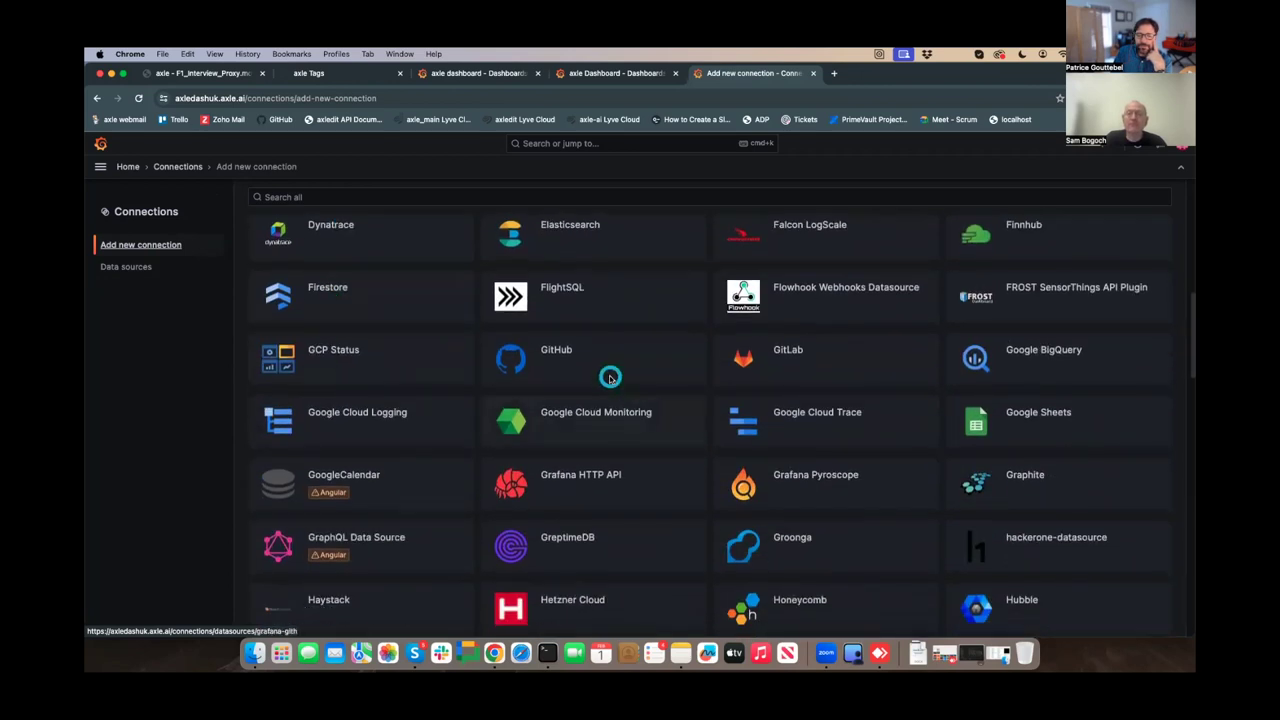
{"action": "scroll", "coordinate": [830, 332], "scroll_direction": "down", "scroll_amount": 3}
{"action": "scroll", "coordinate": [815, 333], "scroll_direction": "down", "scroll_amount": 1}
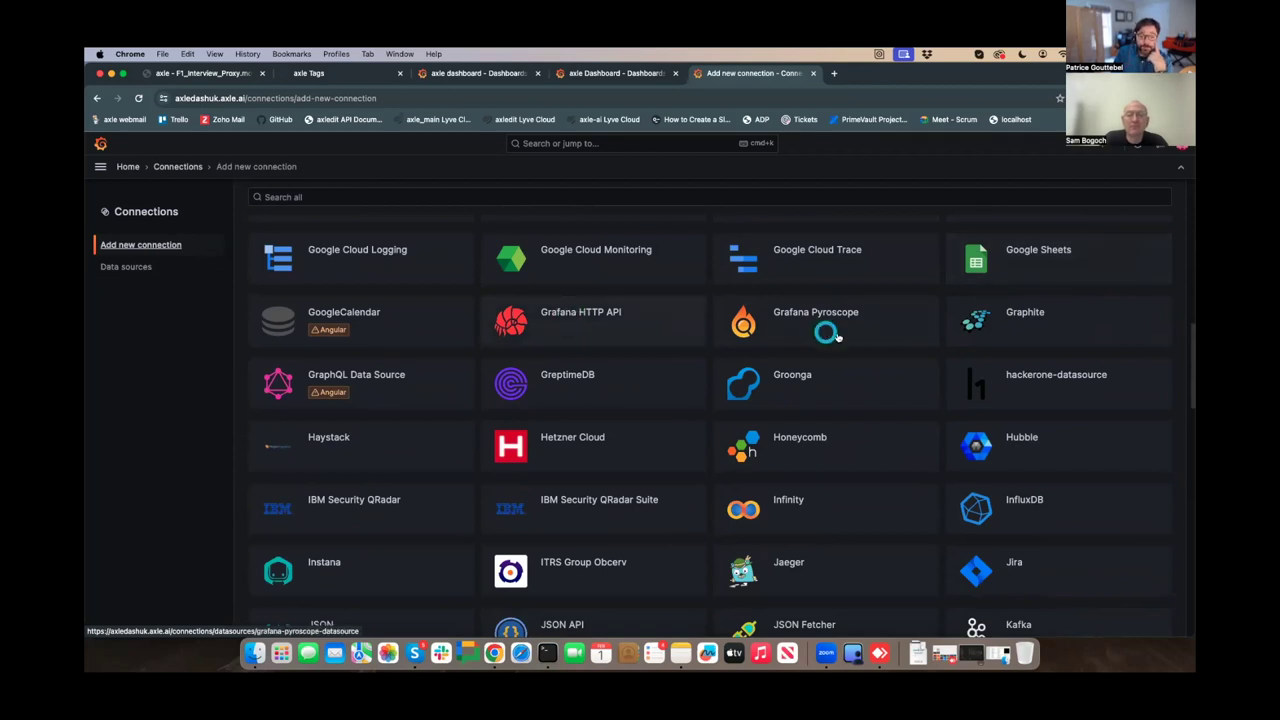
{"action": "scroll", "coordinate": [870, 515], "scroll_direction": "down", "scroll_amount": 2}
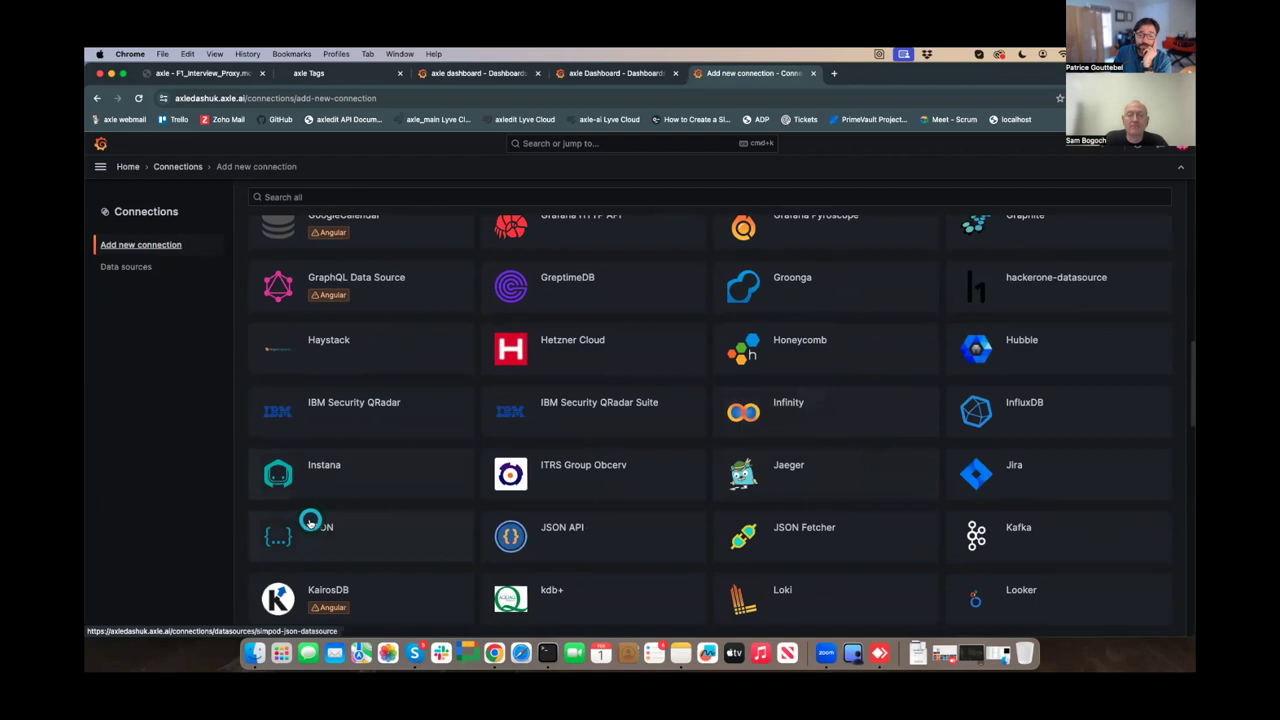
{"action": "scroll", "coordinate": [516, 476], "scroll_direction": "down", "scroll_amount": 2}
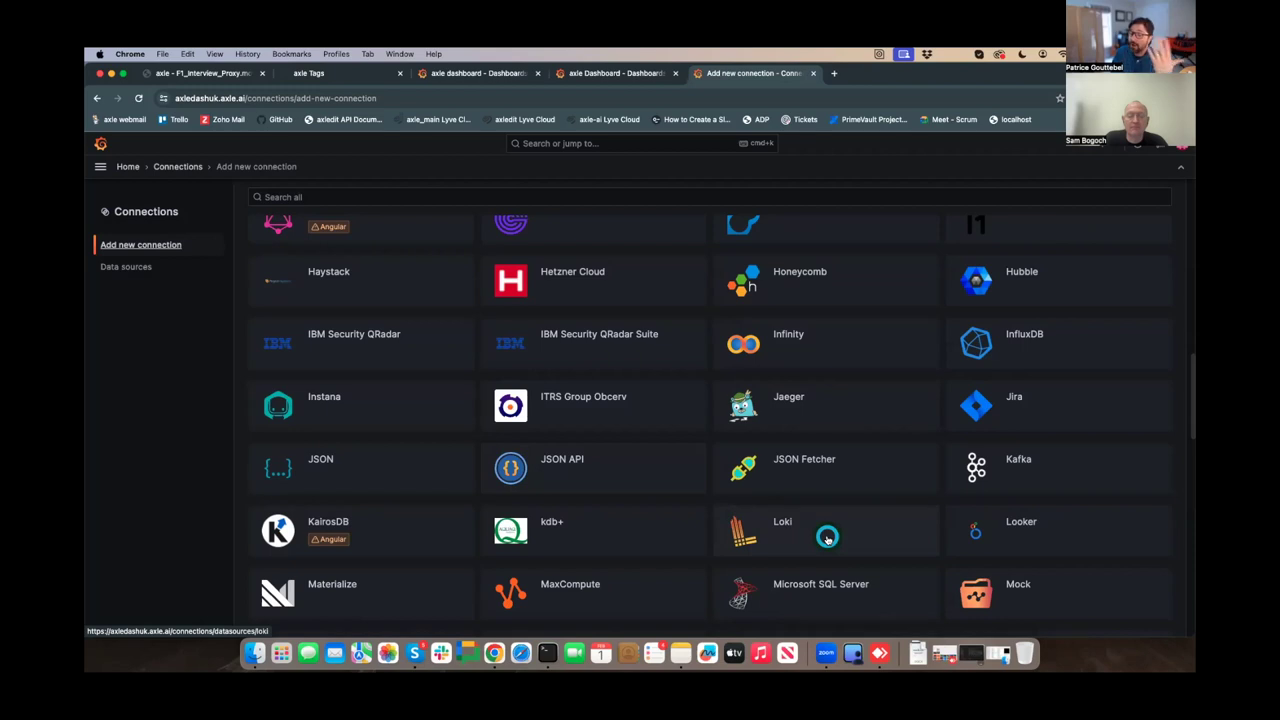
{"action": "scroll", "coordinate": [827, 538], "scroll_direction": "down", "scroll_amount": 3}
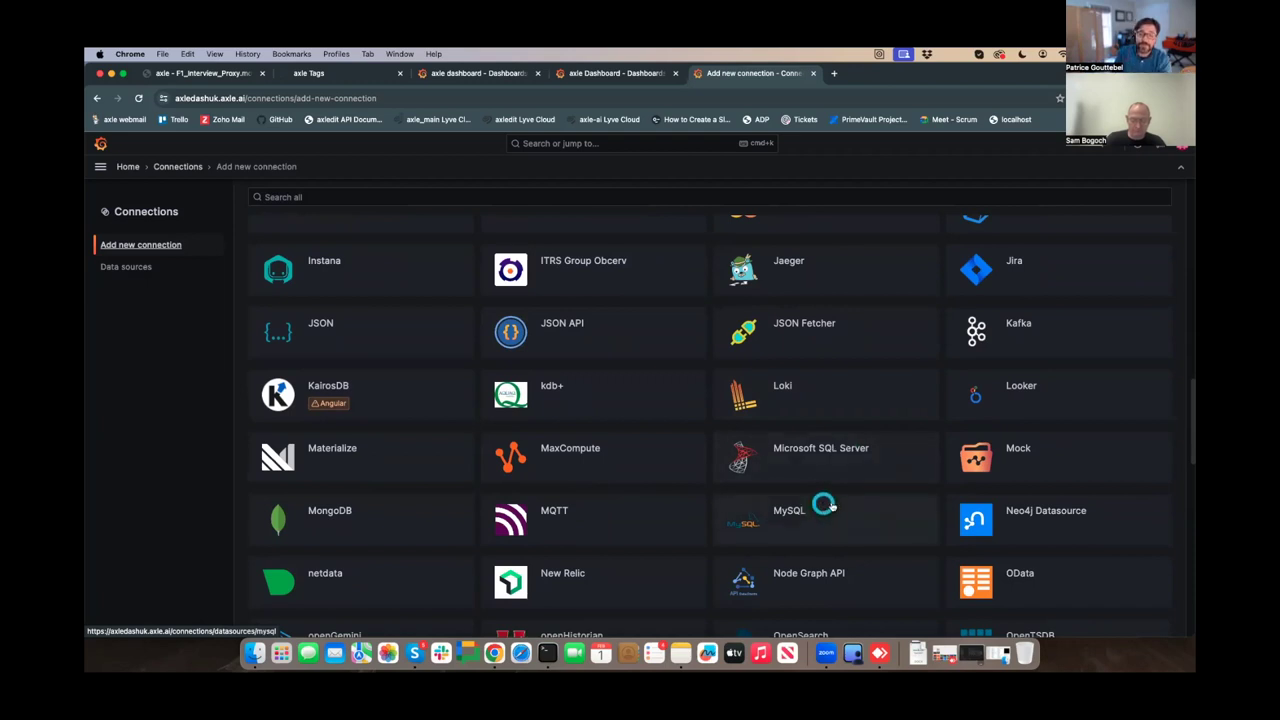
{"action": "scroll", "coordinate": [792, 445], "scroll_direction": "down", "scroll_amount": 5}
{"action": "scroll", "coordinate": [790, 441], "scroll_direction": "down", "scroll_amount": 10}
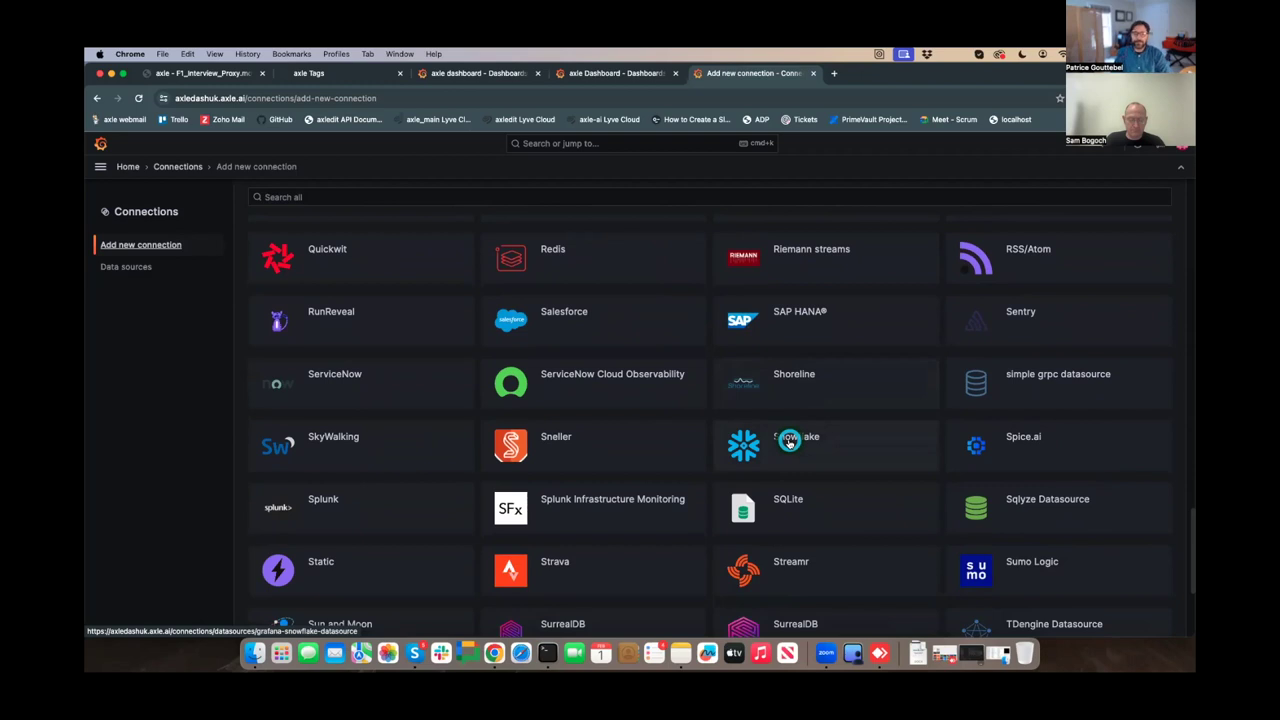
{"action": "scroll", "coordinate": [789, 440], "scroll_direction": "down", "scroll_amount": 3}
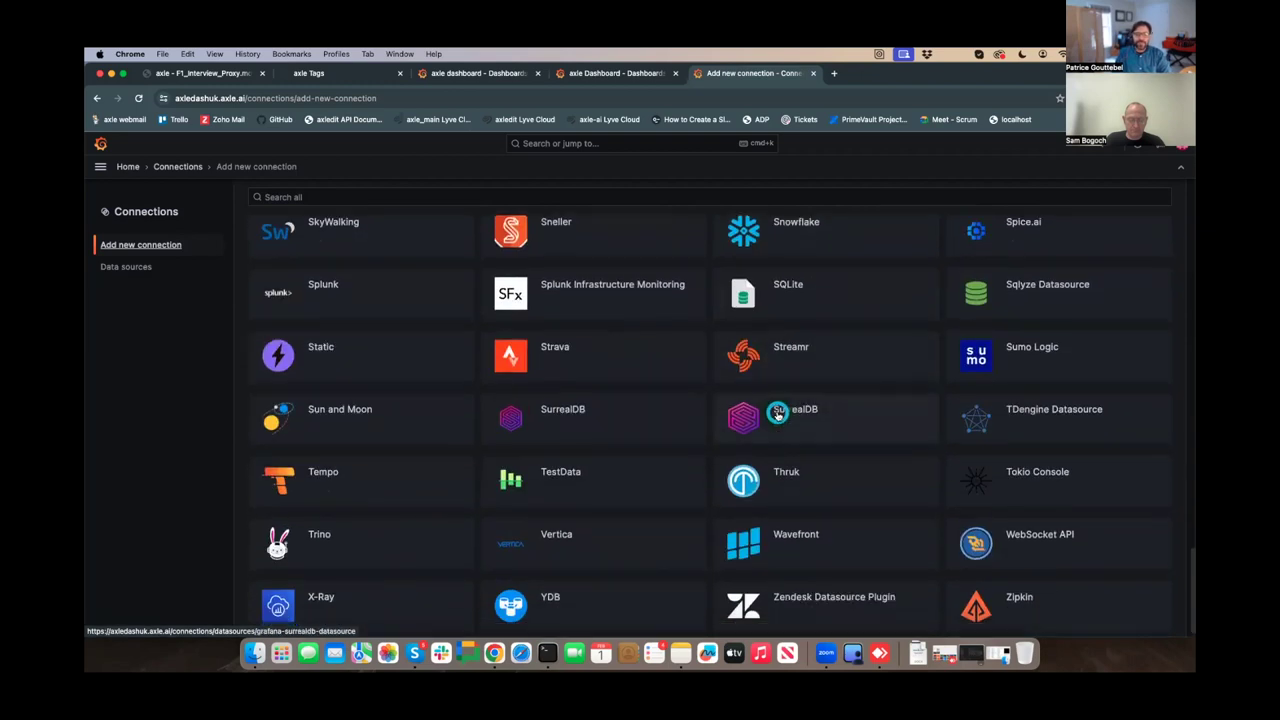
{"action": "scroll", "coordinate": [778, 413], "scroll_direction": "down", "scroll_amount": 1}
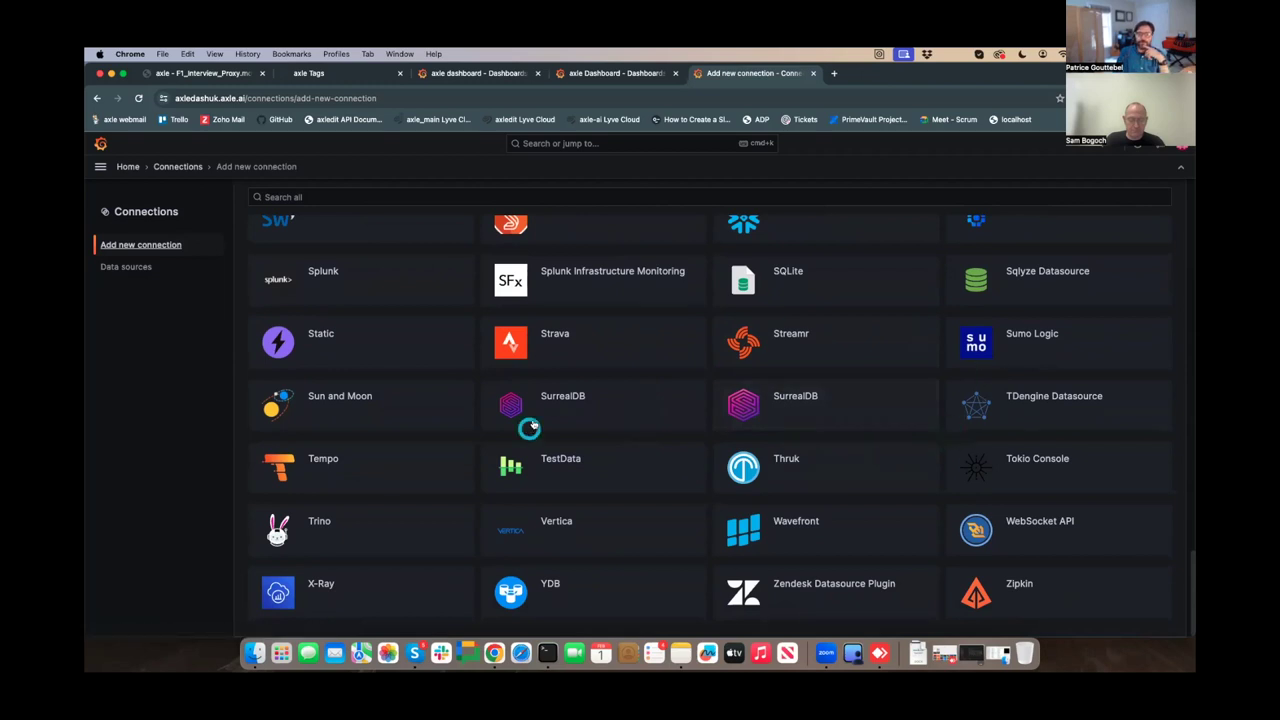
- Return from the connections area to the axle Dashboard and open the User activity panel for editing
{"action": "left_click", "coordinate": [130, 266]}
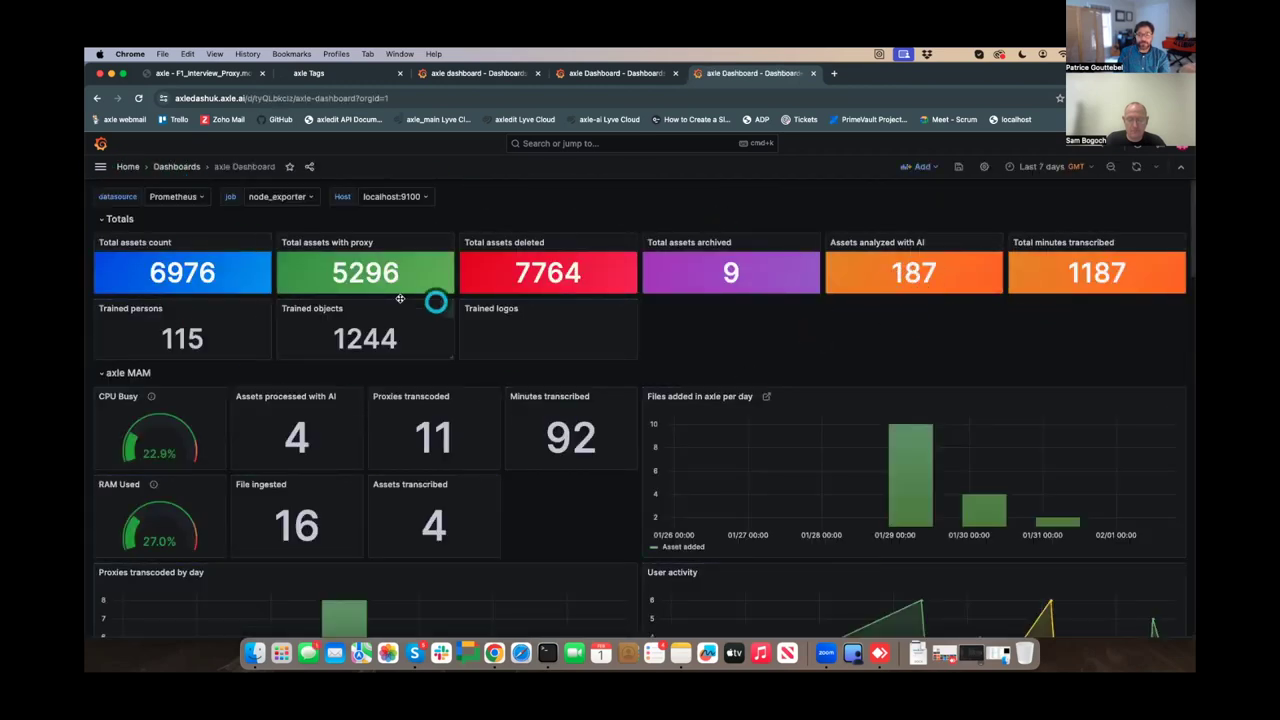
{"action": "scroll", "coordinate": [824, 308], "scroll_direction": "down", "scroll_amount": 1}
{"action": "scroll", "coordinate": [824, 308], "scroll_direction": "down", "scroll_amount": 3}
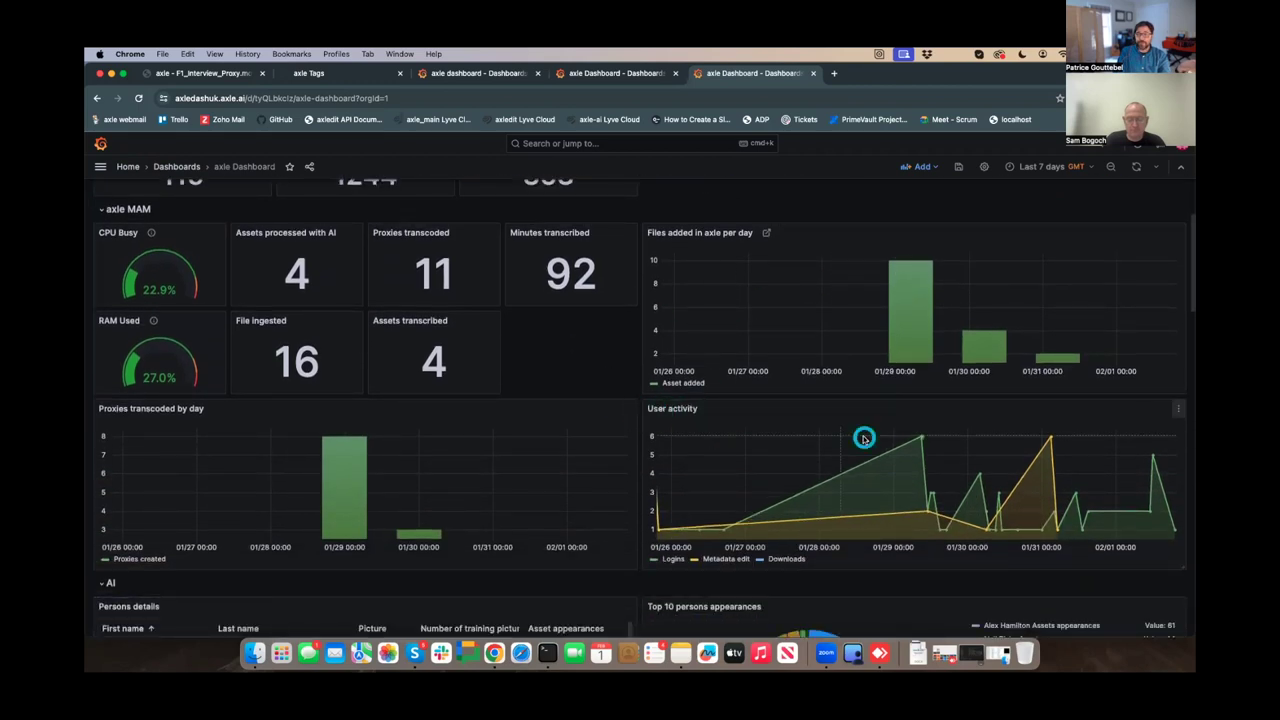
{"action": "left_click", "coordinate": [1178, 410]}
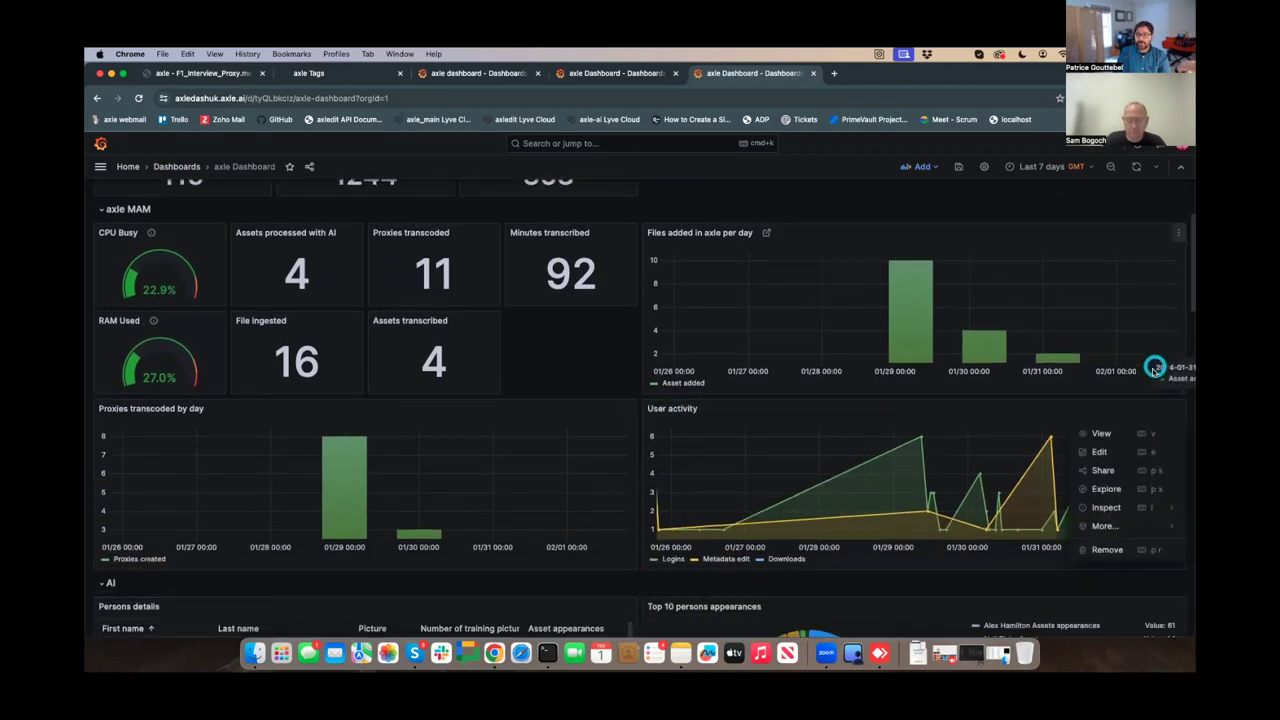
{"action": "left_click", "coordinate": [1110, 453]}
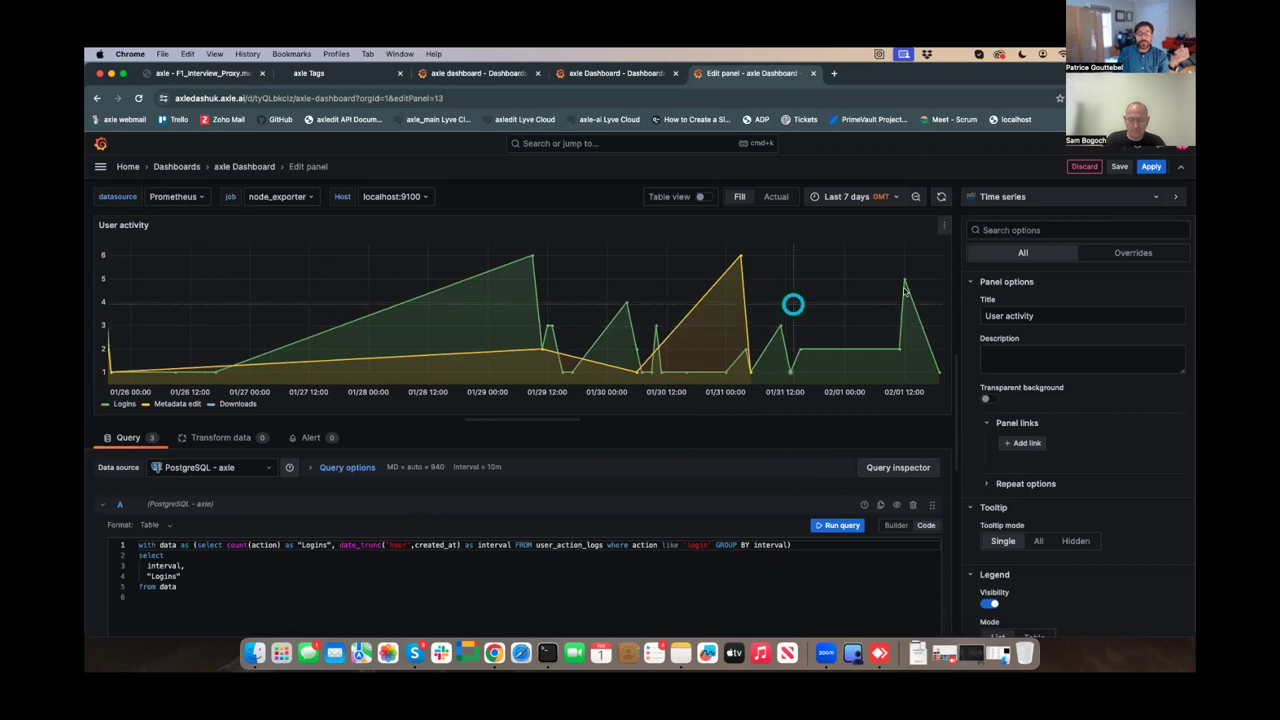
- Set the time range of the User activity panel to Last 90 days
{"action": "left_click", "coordinate": [850, 196]}
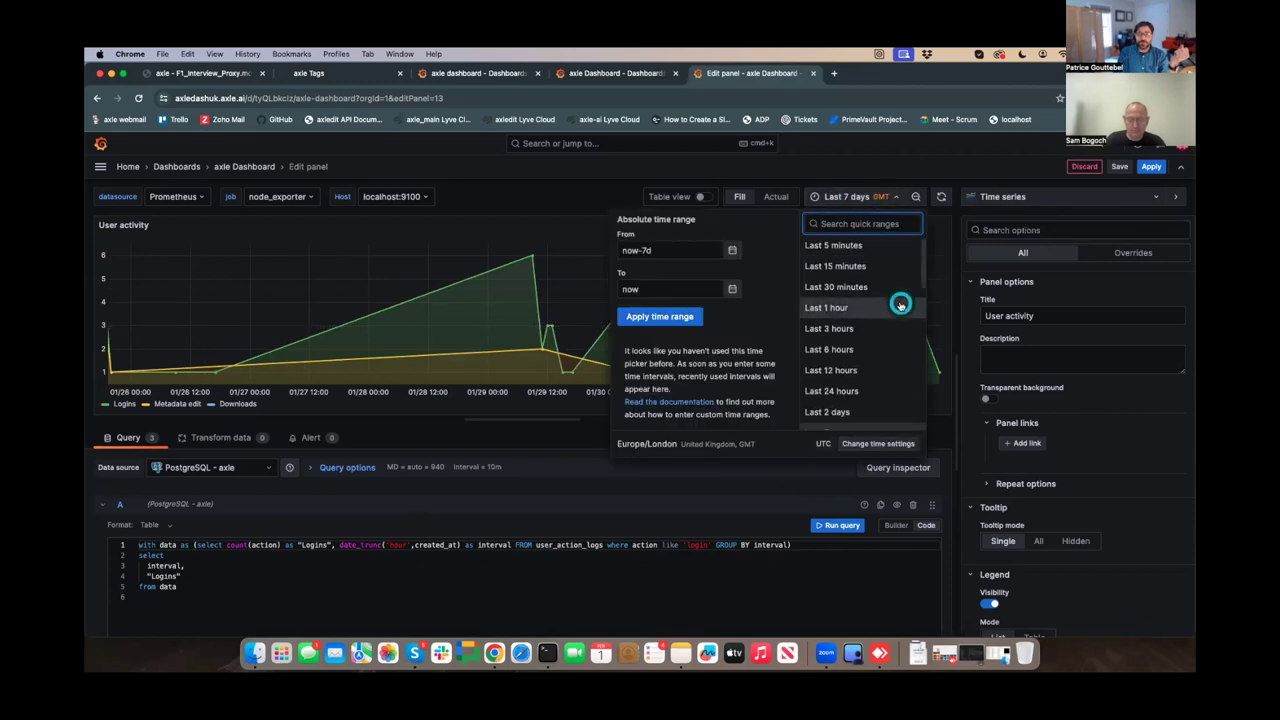
{"action": "scroll", "coordinate": [900, 305], "scroll_direction": "down", "scroll_amount": 3}
{"action": "left_click", "coordinate": [851, 337]}
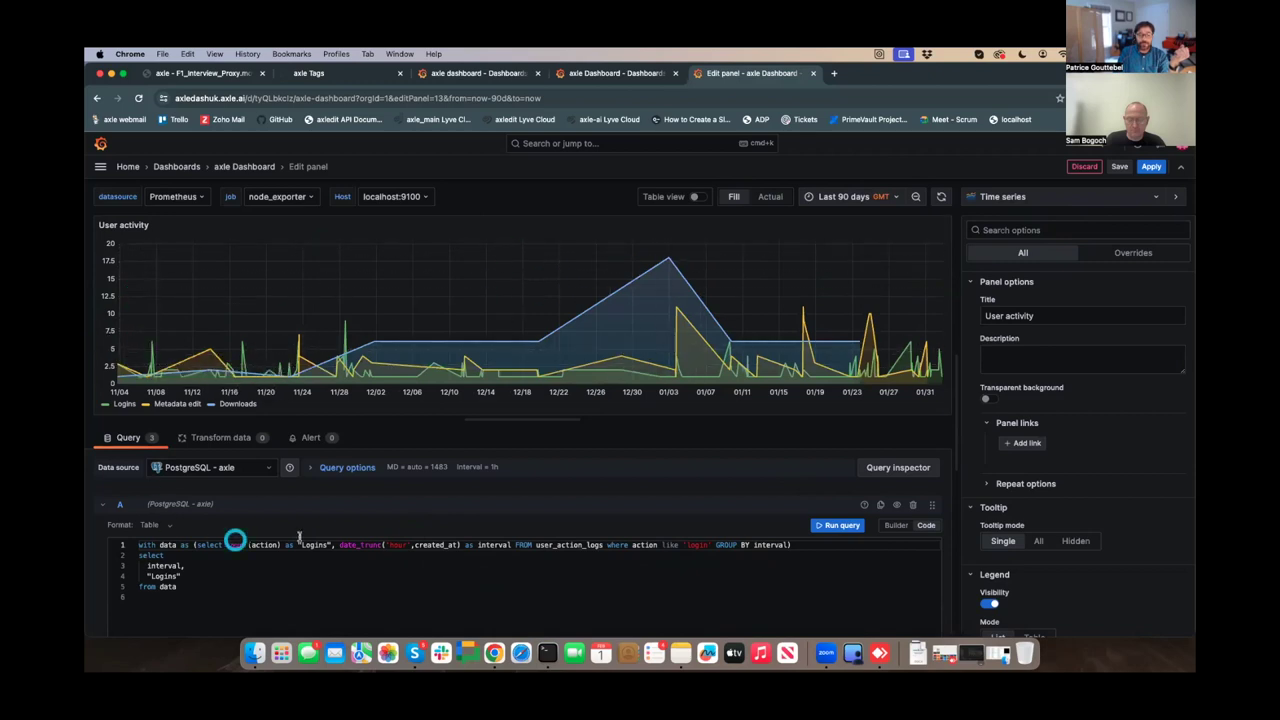
- Inspect the PostgreSQL queries A, B and C behind the User activity graph, collapsing A and B and leaving C expanded
{"action": "left_click", "coordinate": [101, 505]}
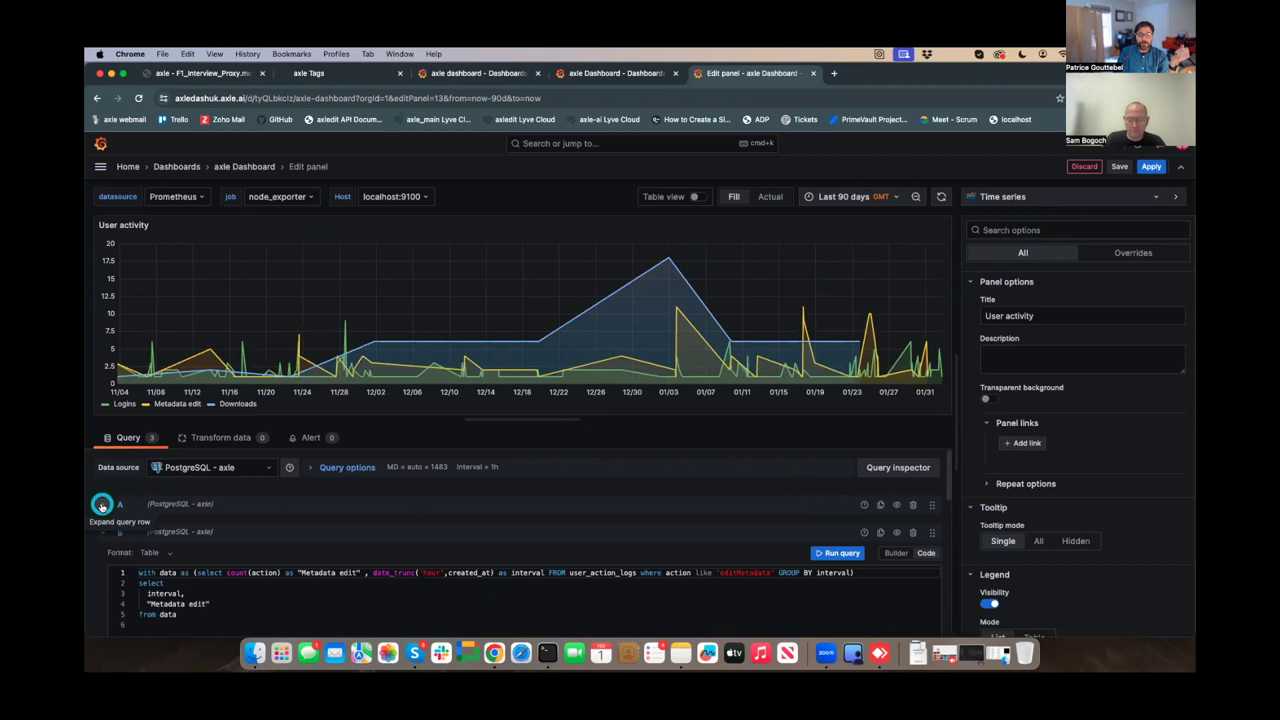
{"action": "scroll", "coordinate": [180, 600], "scroll_direction": "down", "scroll_amount": 2}
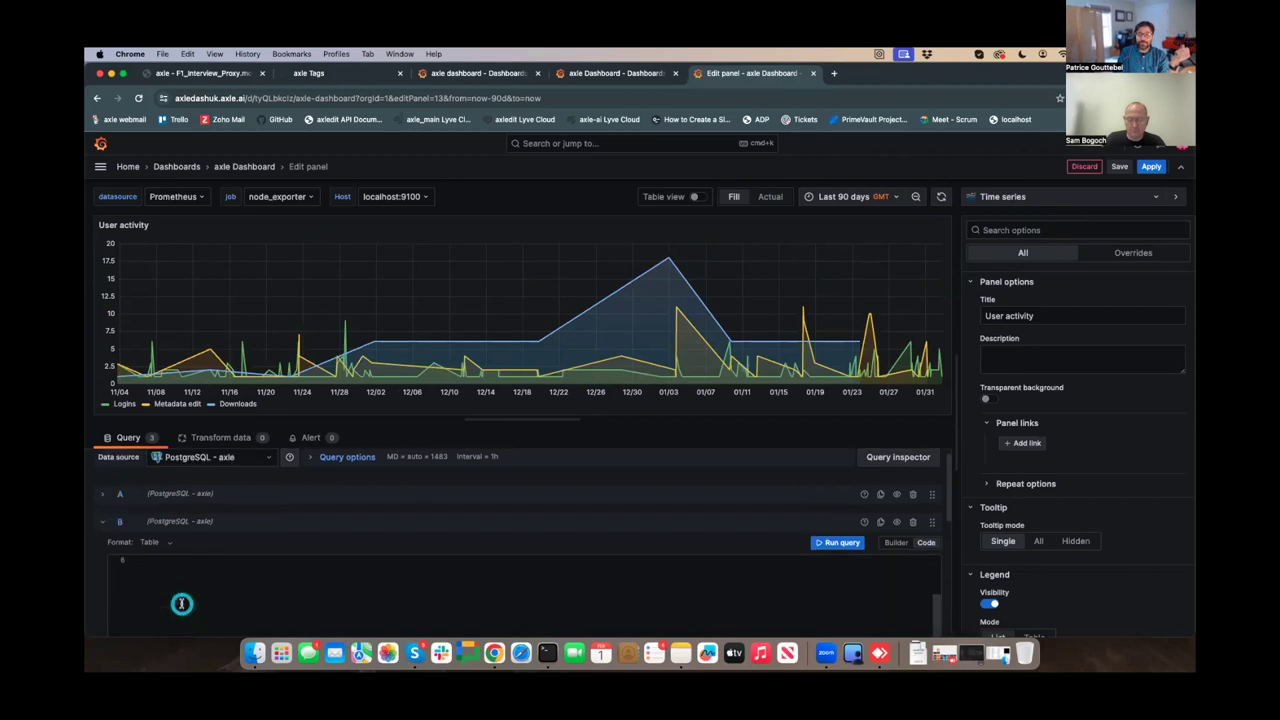
{"action": "left_click", "coordinate": [101, 455]}
{"action": "scroll", "coordinate": [200, 537], "scroll_direction": "down", "scroll_amount": 2}
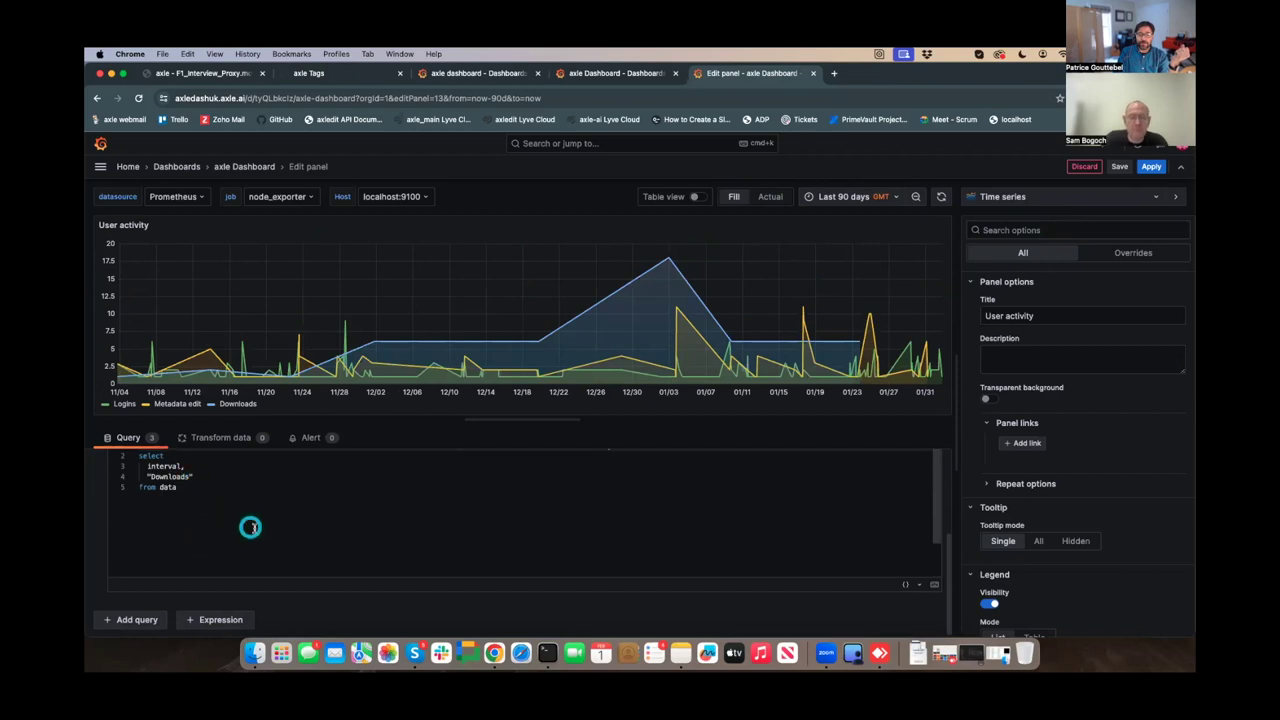
{"action": "scroll", "coordinate": [240, 525], "scroll_direction": "up", "scroll_amount": 3}
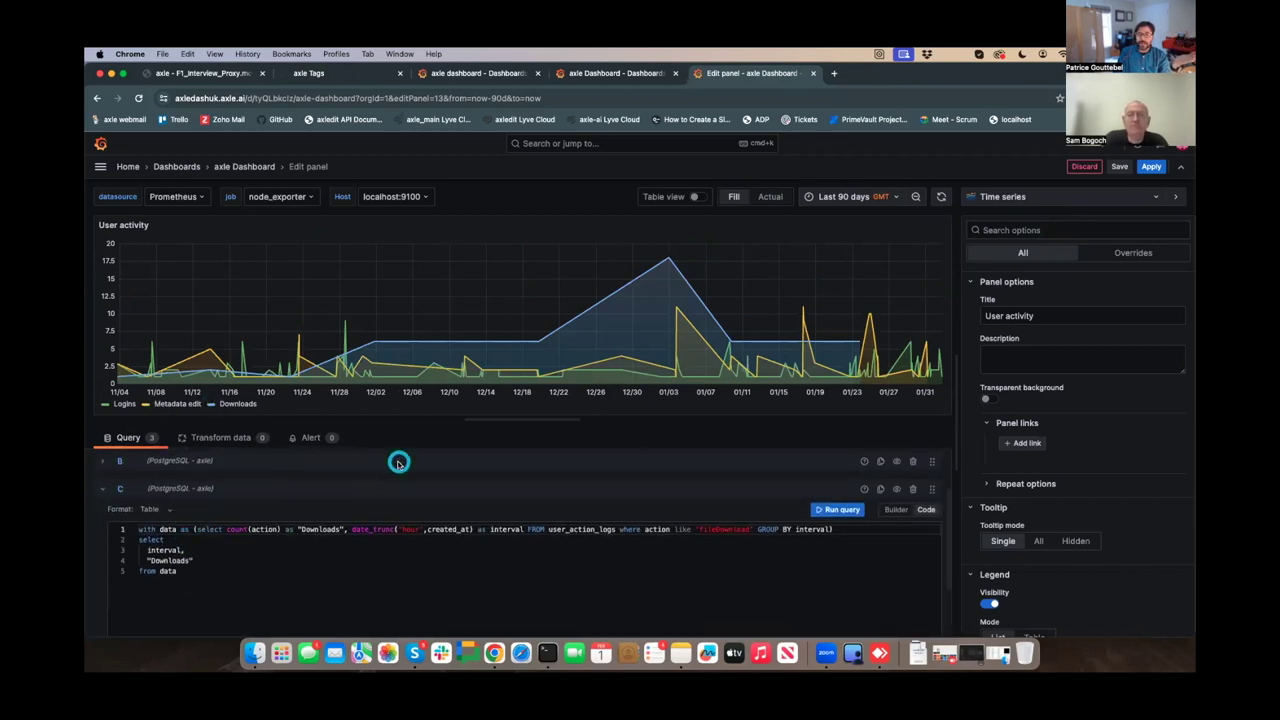
{"action": "left_click", "coordinate": [101, 488]}
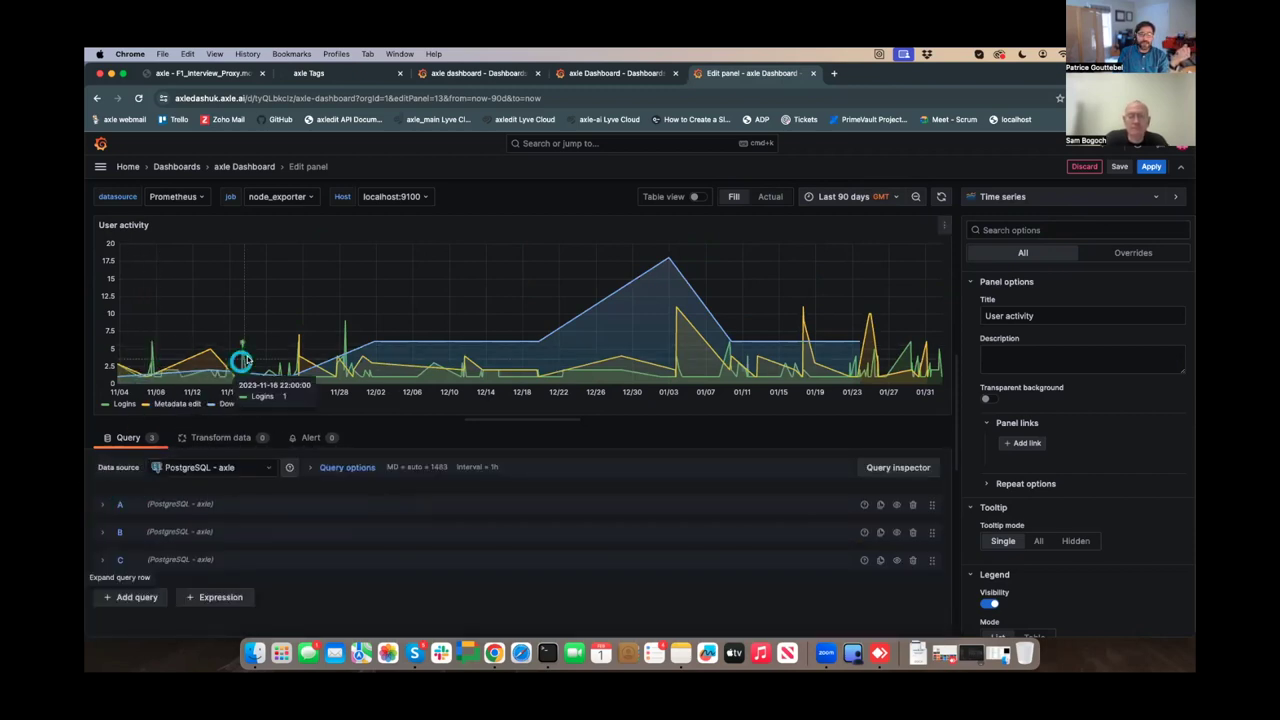
{"action": "left_click", "coordinate": [101, 561]}
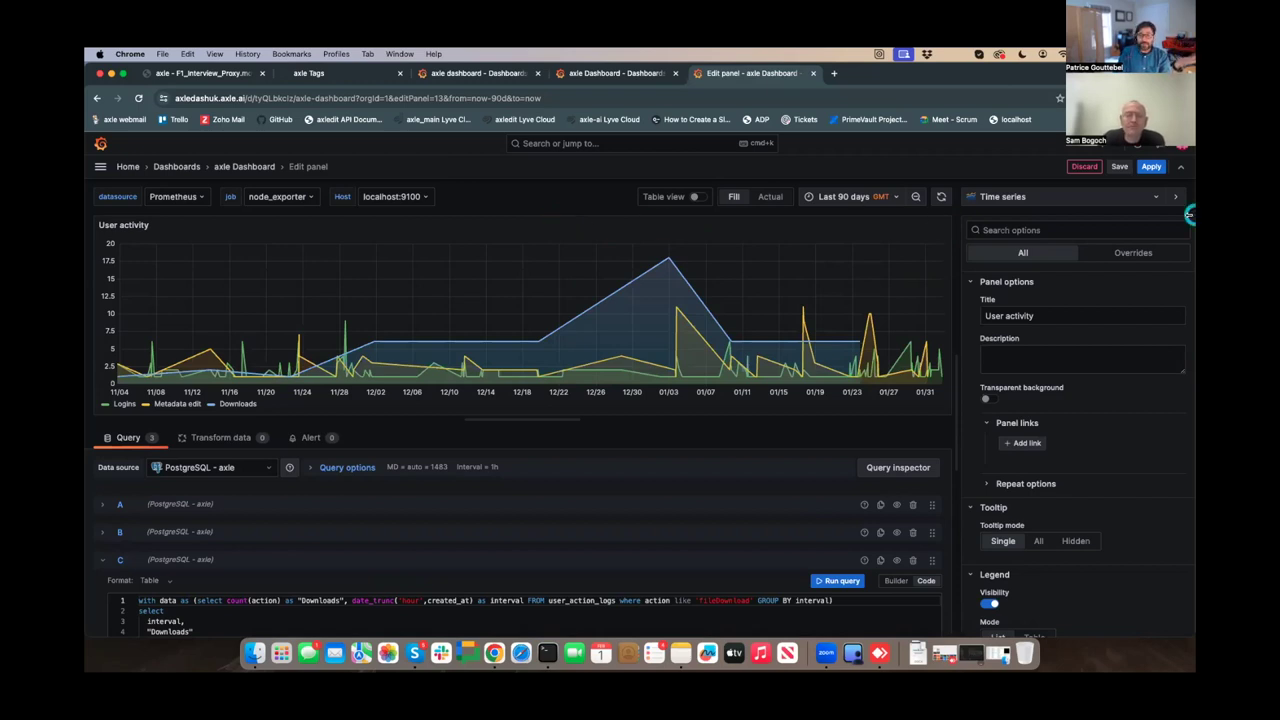
- Browse the visualization types available for the User activity panel, and discard the panel edit to return to the dashboard
{"action": "left_click", "coordinate": [1028, 194]}
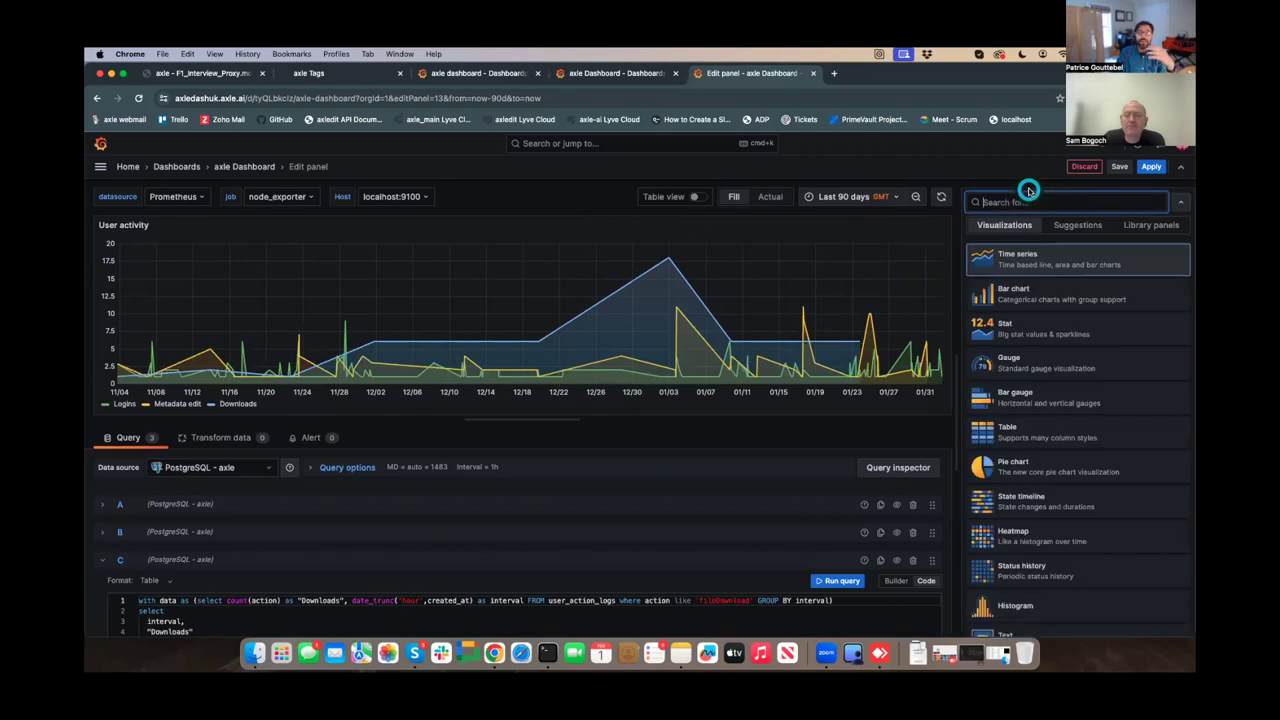
{"action": "scroll", "coordinate": [1045, 400], "scroll_direction": "down", "scroll_amount": 10}
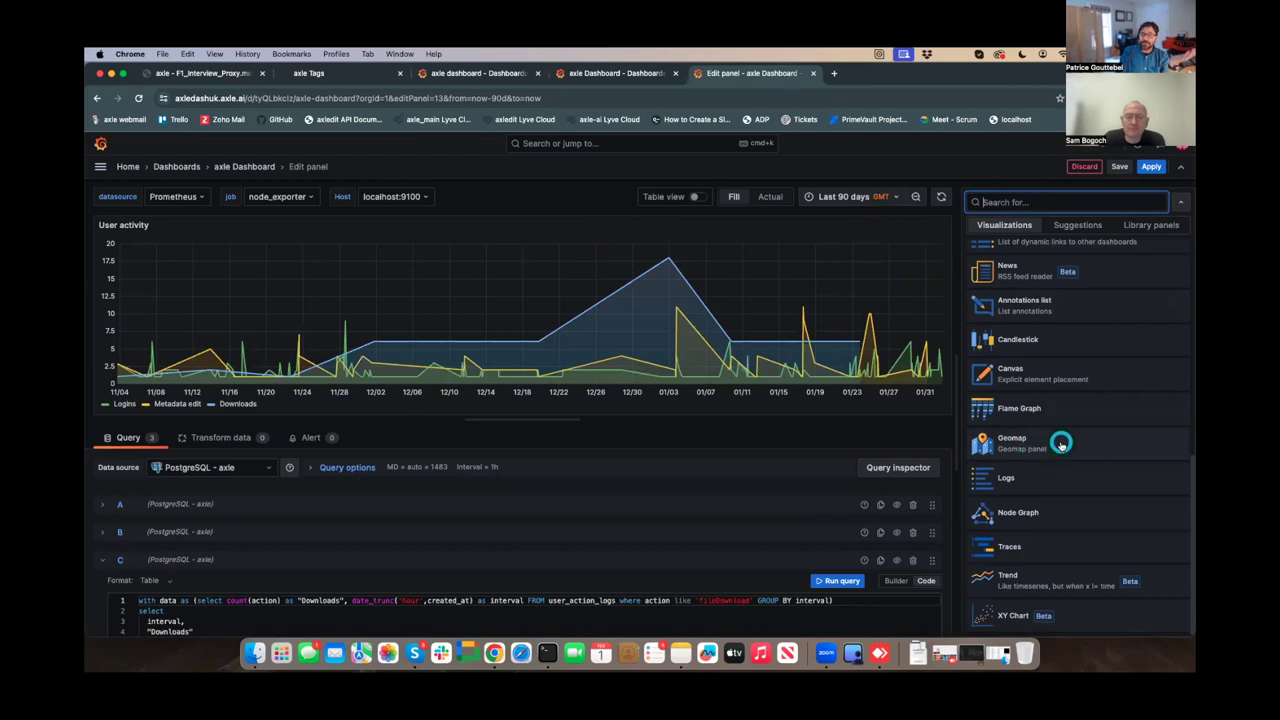
{"action": "scroll", "coordinate": [1050, 474], "scroll_direction": "up", "scroll_amount": 10}
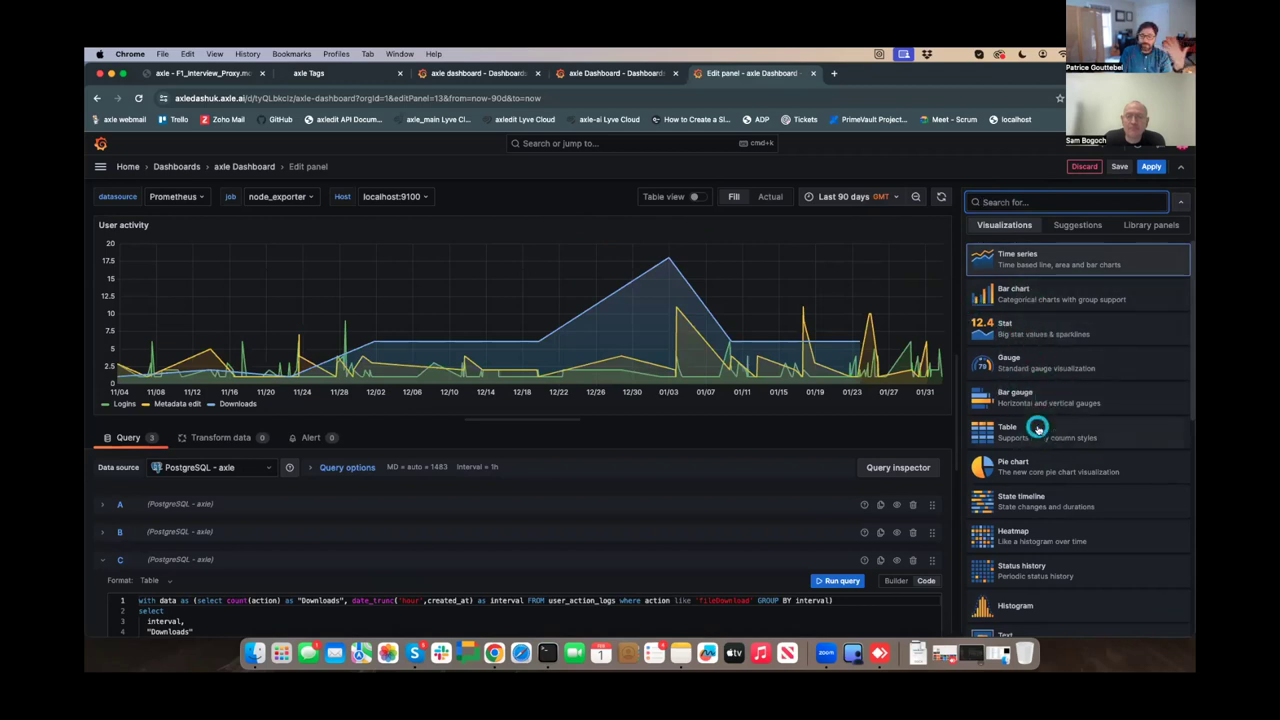
{"action": "scroll", "coordinate": [1038, 430], "scroll_direction": "down", "scroll_amount": 5}
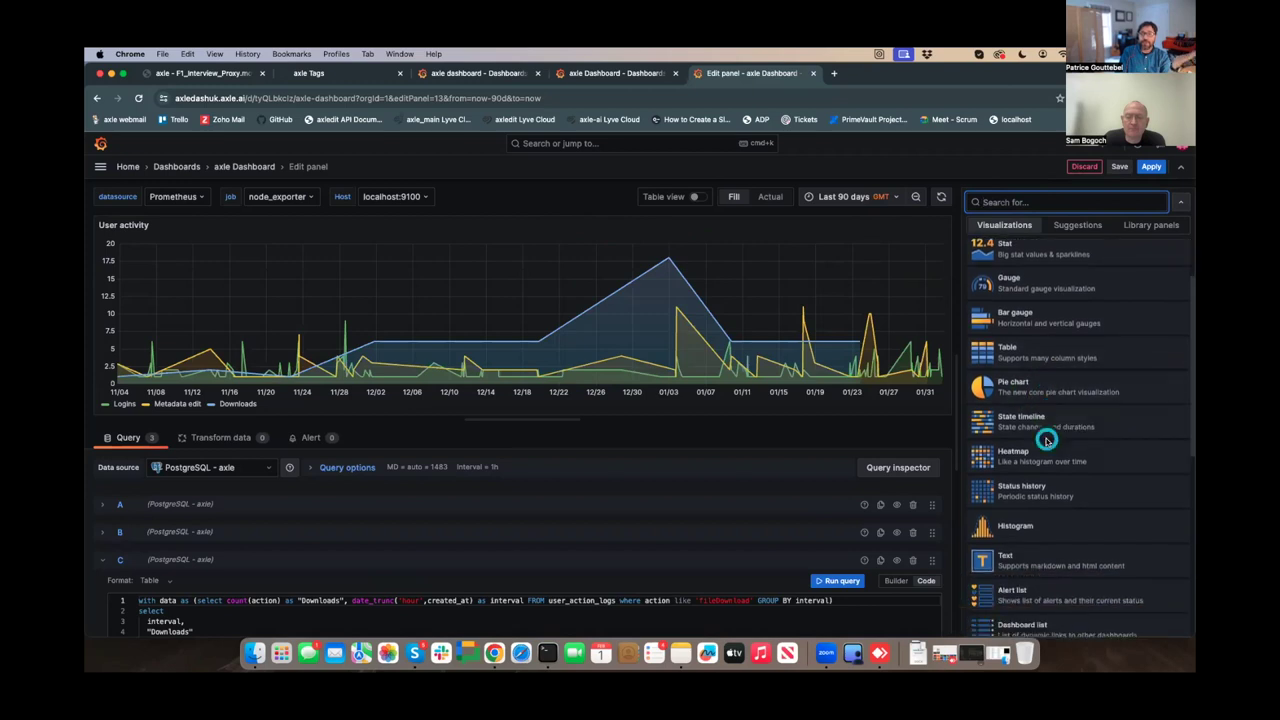
{"action": "scroll", "coordinate": [1045, 438], "scroll_direction": "down", "scroll_amount": 12}
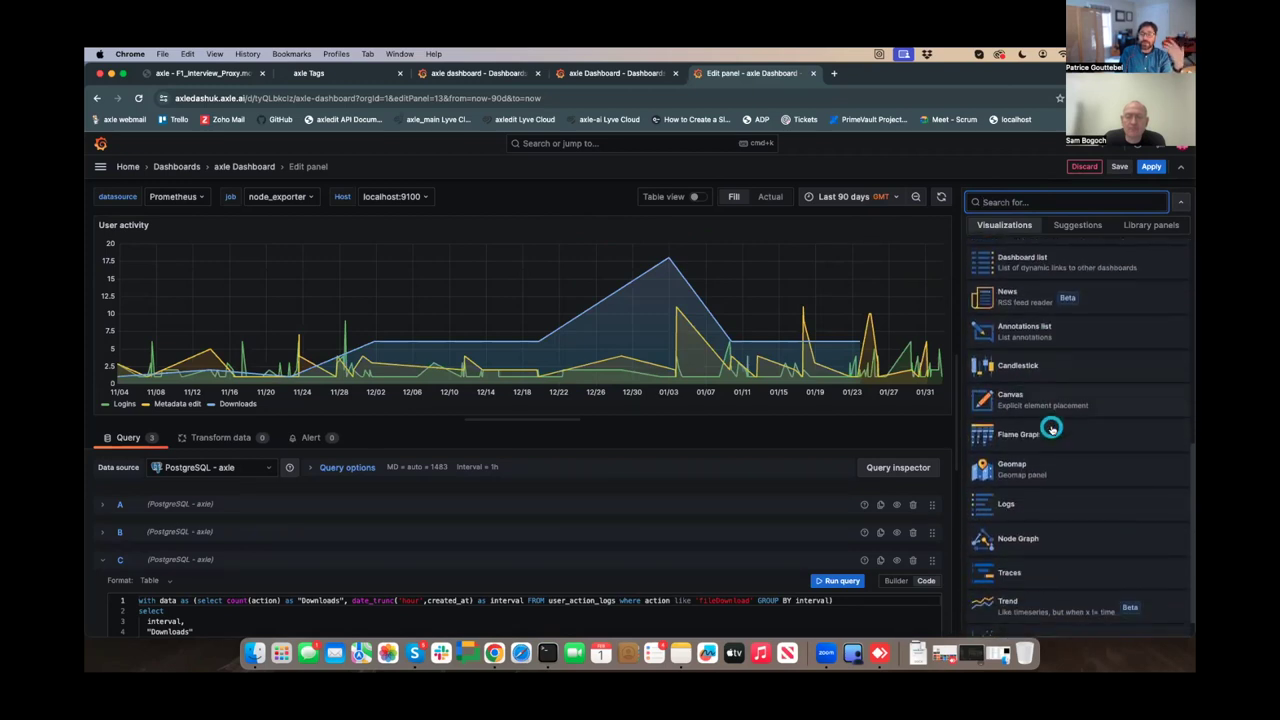
{"action": "left_click", "coordinate": [1086, 168]}
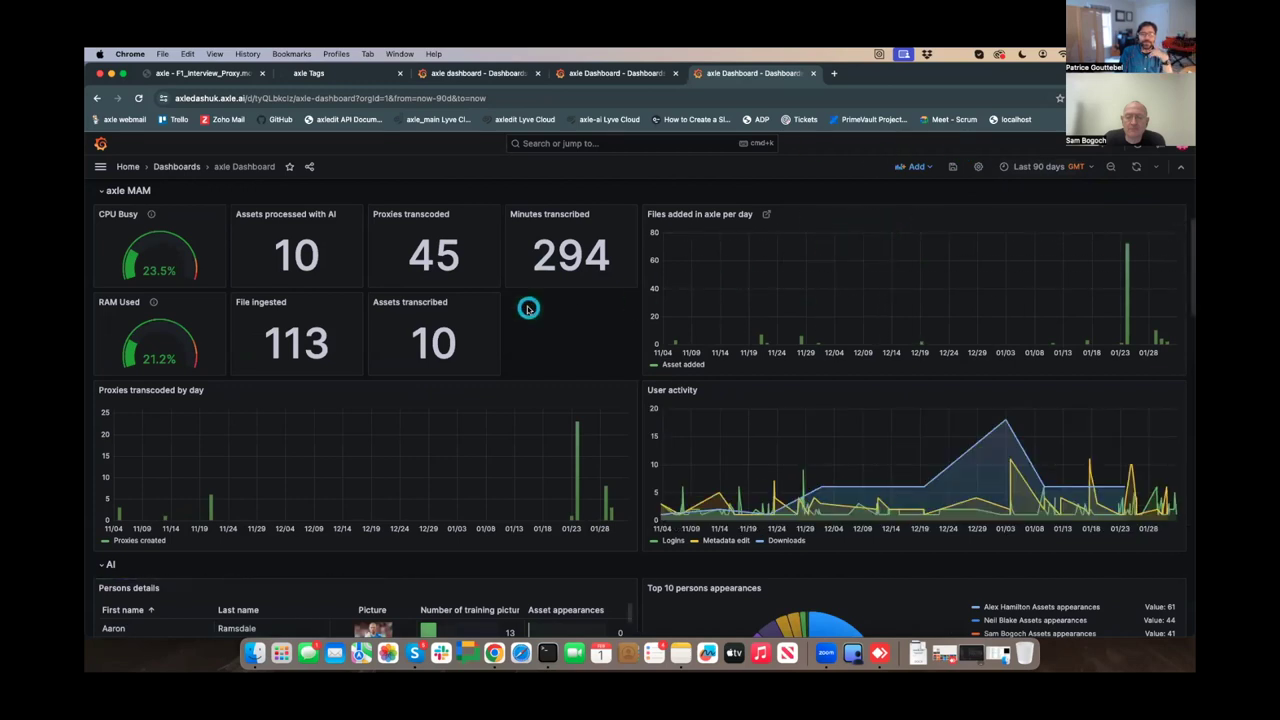
- Swap the Proxies transcoded and Assets transcribed panels in the axle MAM section and save the dashboard without a note
{"action": "scroll", "coordinate": [600, 320], "scroll_direction": "up", "scroll_amount": 4}
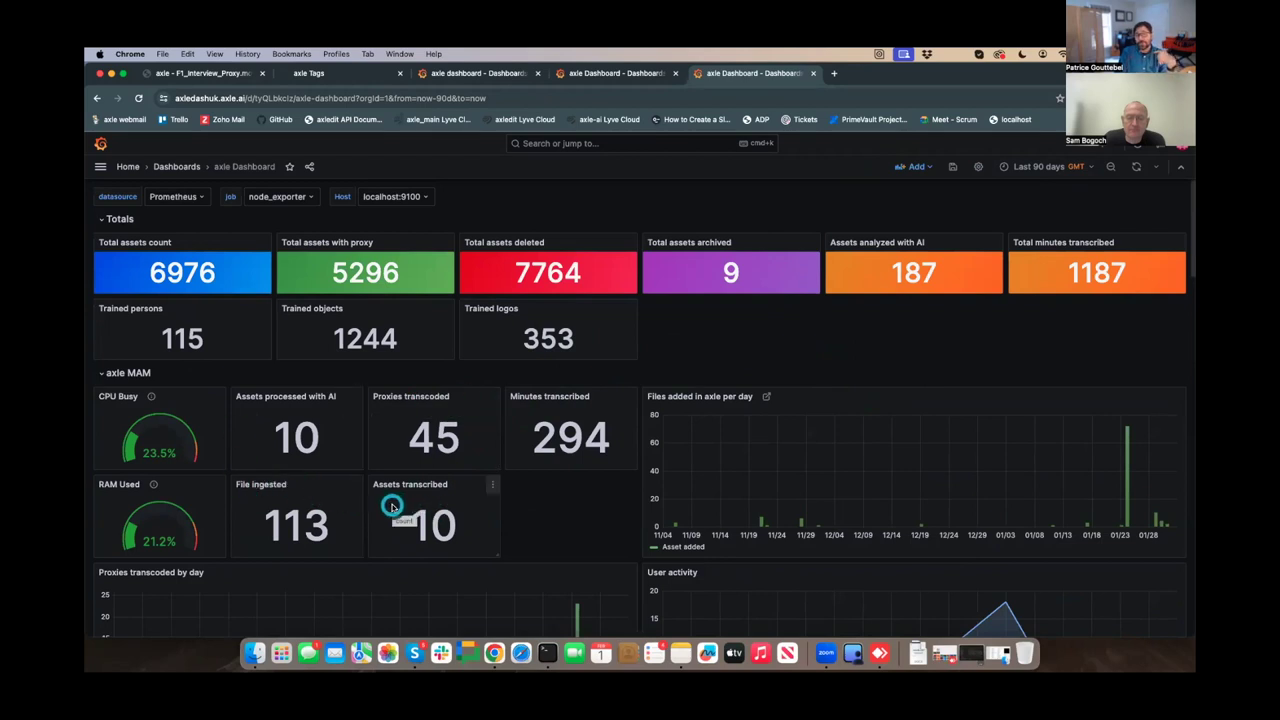
{"action": "left_click_drag", "start_coordinate": [423, 400], "coordinate": [430, 505]}
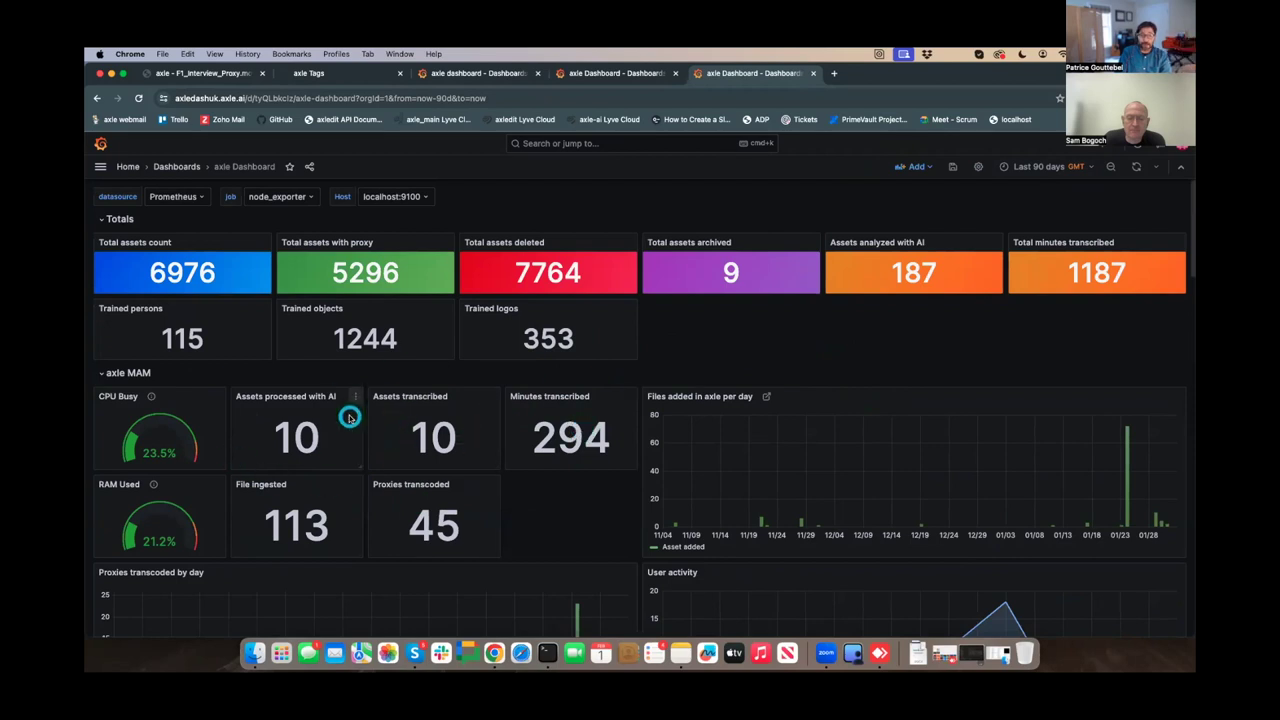
{"action": "left_click", "coordinate": [952, 166]}
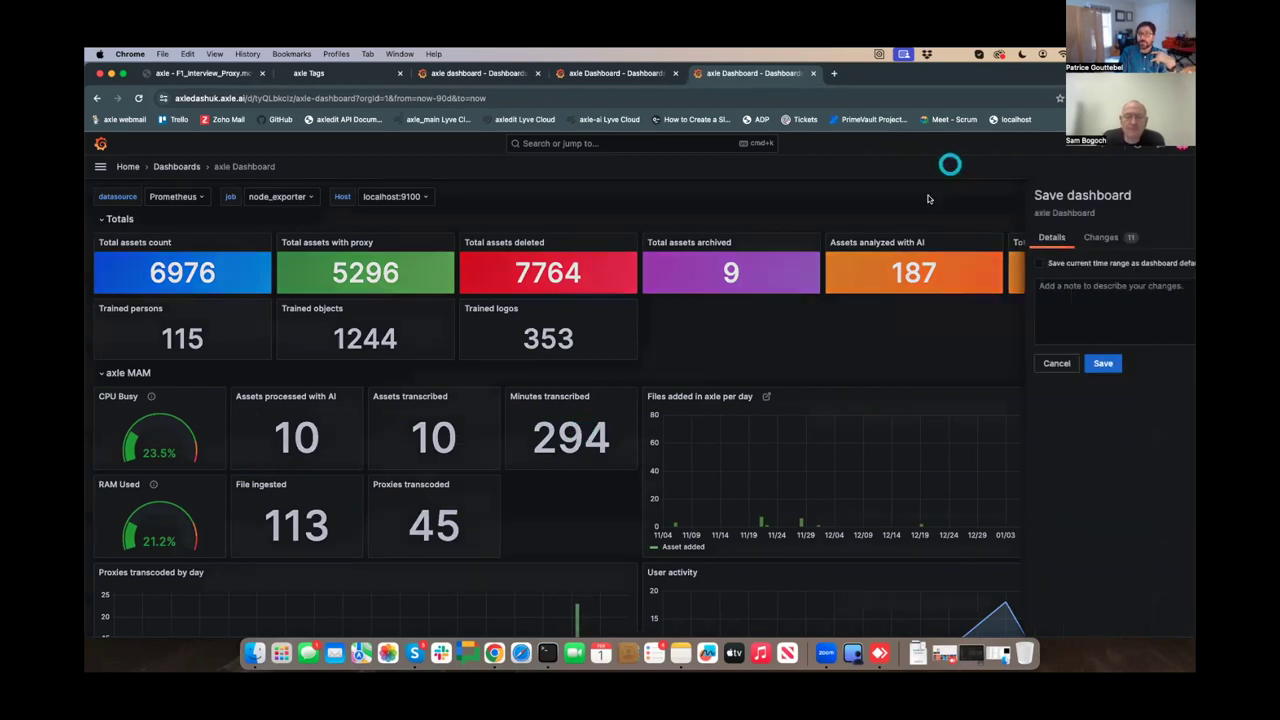
{"action": "left_click", "coordinate": [722, 291]}
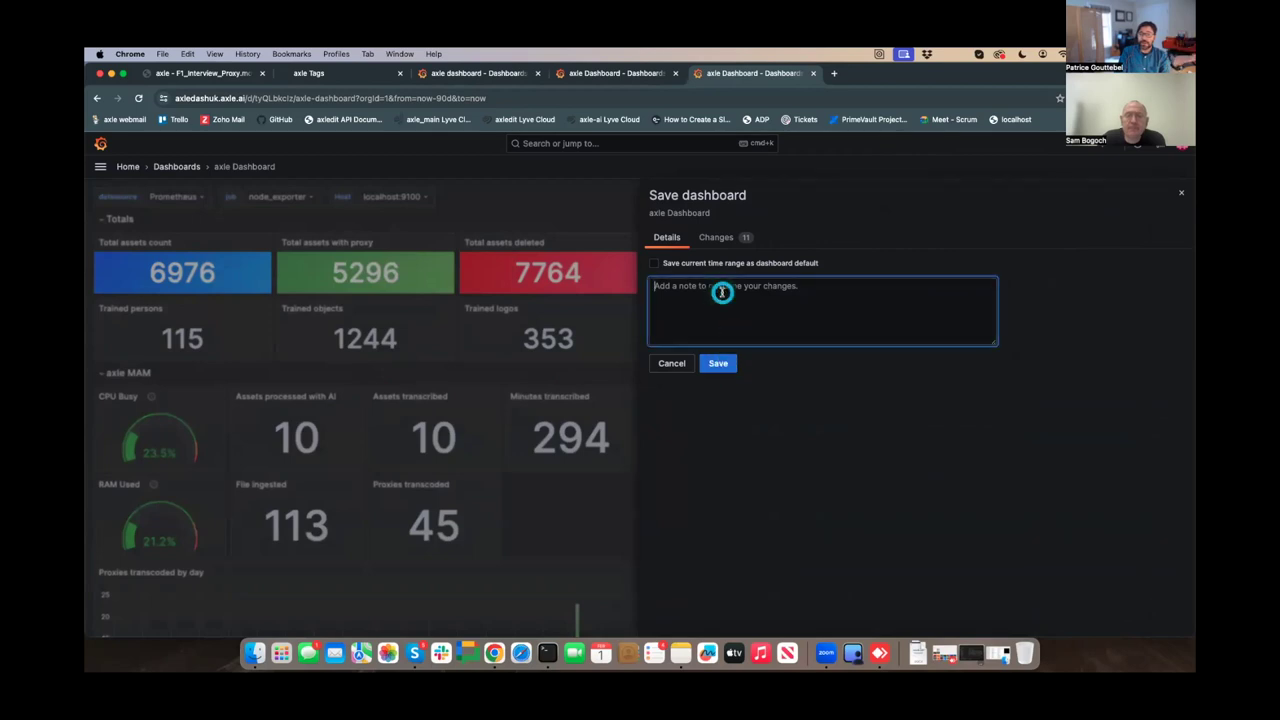
{"action": "left_click", "coordinate": [716, 360]}
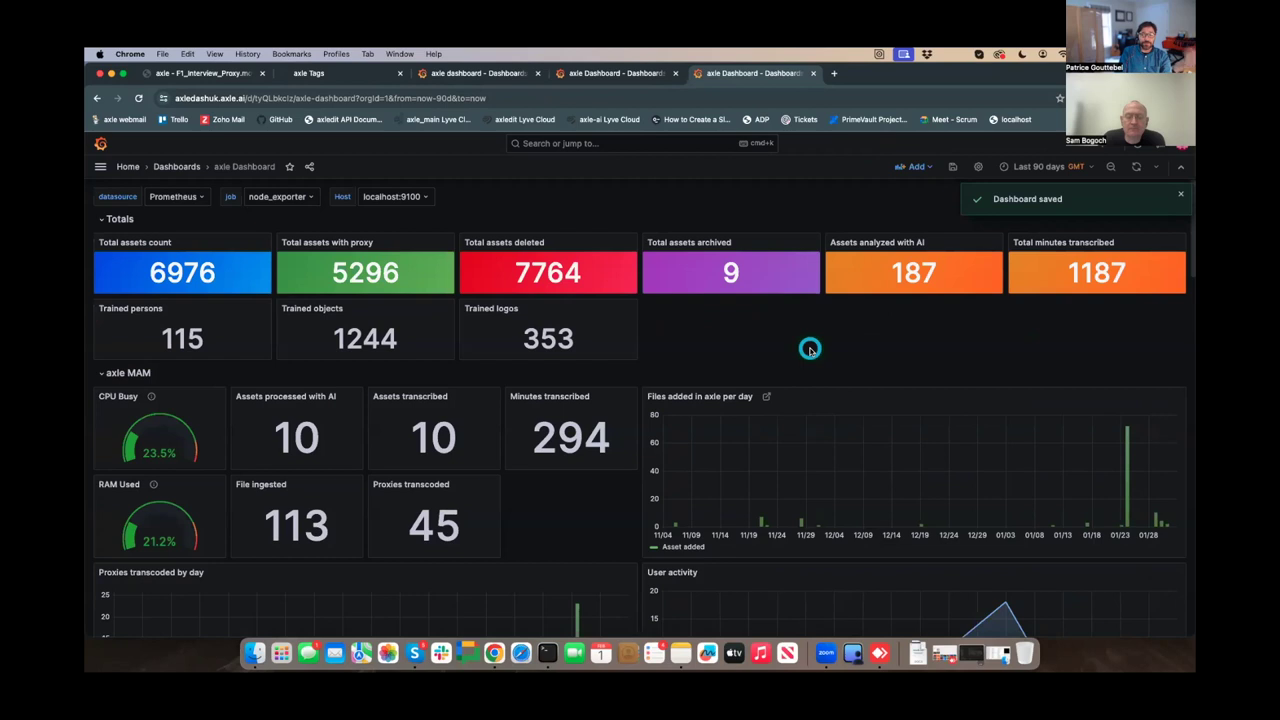
- Open the Persons details table panel in the AI section for editing
{"action": "scroll", "coordinate": [810, 349], "scroll_direction": "down", "scroll_amount": 3}
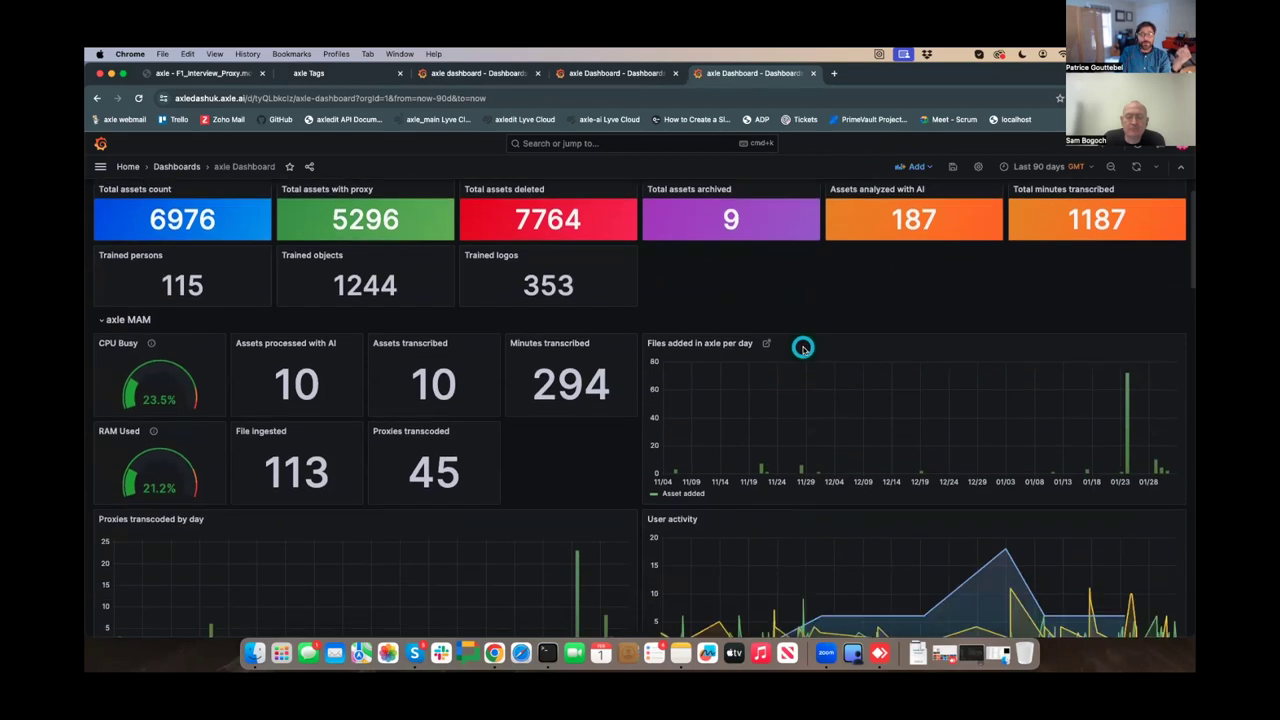
{"action": "scroll", "coordinate": [802, 348], "scroll_direction": "down", "scroll_amount": 5}
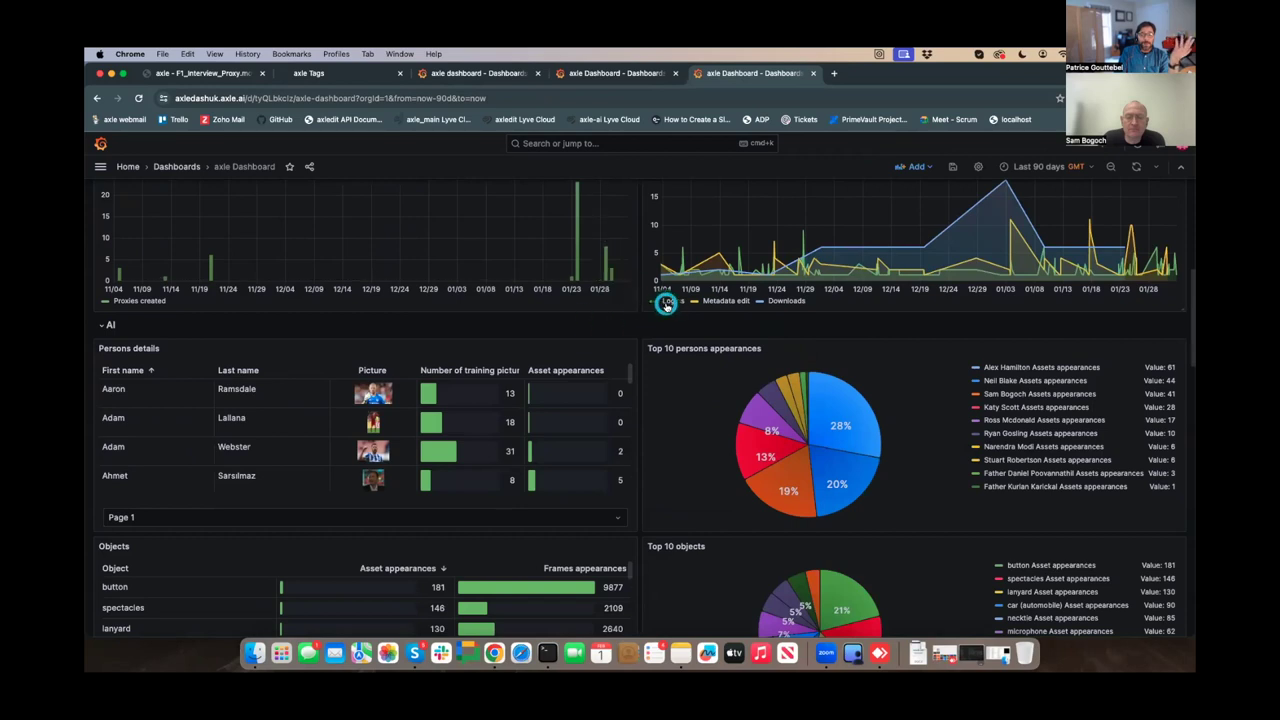
{"action": "scroll", "coordinate": [664, 296], "scroll_direction": "down", "scroll_amount": 2}
{"action": "scroll", "coordinate": [543, 300], "scroll_direction": "up", "scroll_amount": 1}
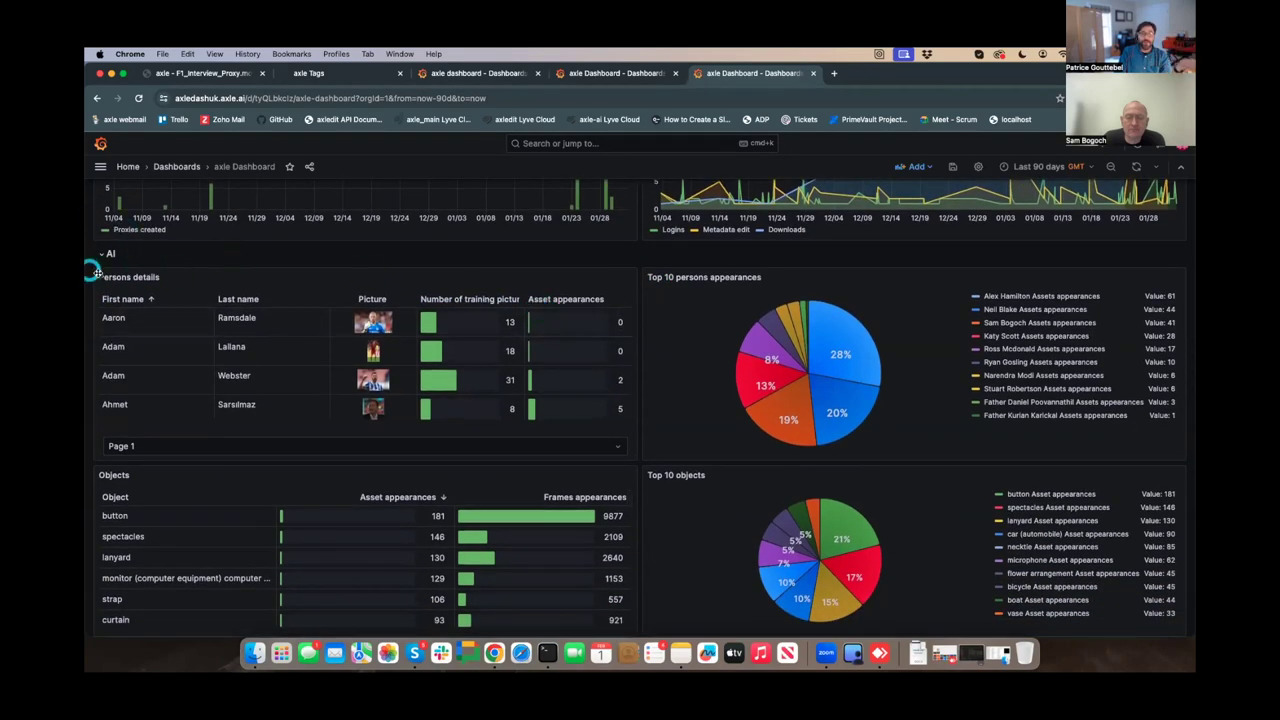
{"action": "left_click", "coordinate": [632, 276]}
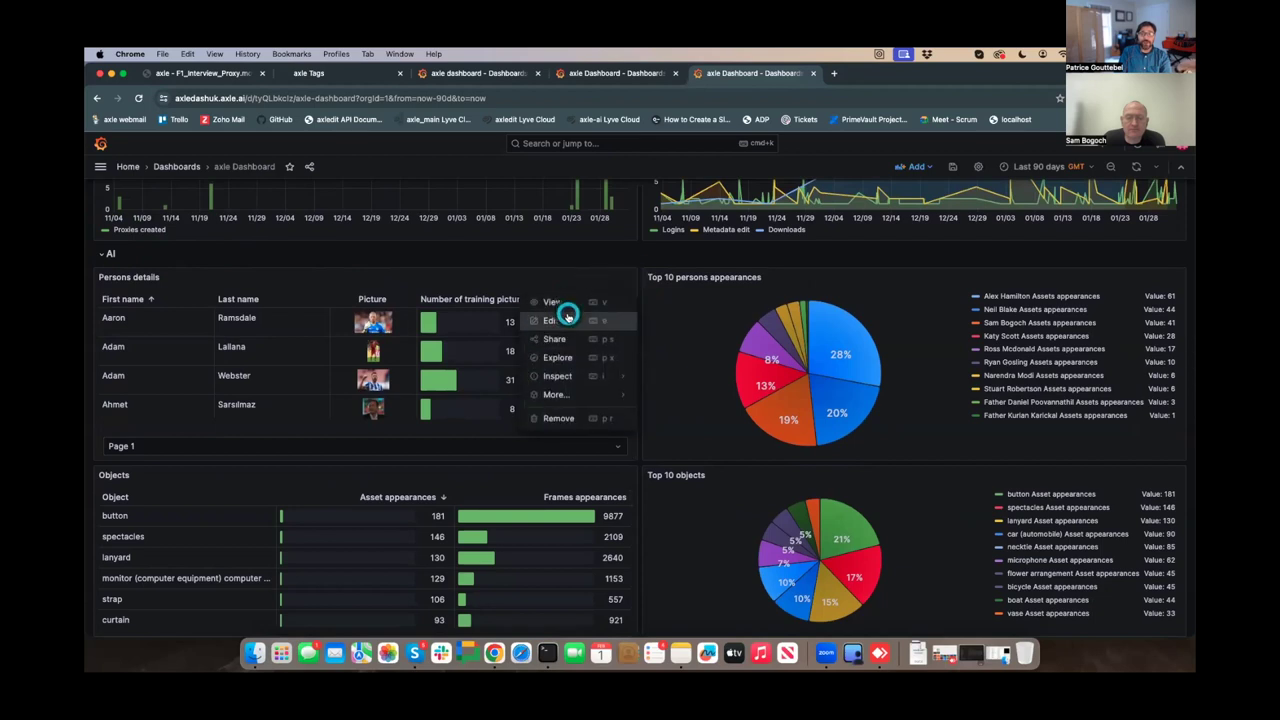
{"action": "left_click", "coordinate": [569, 318]}
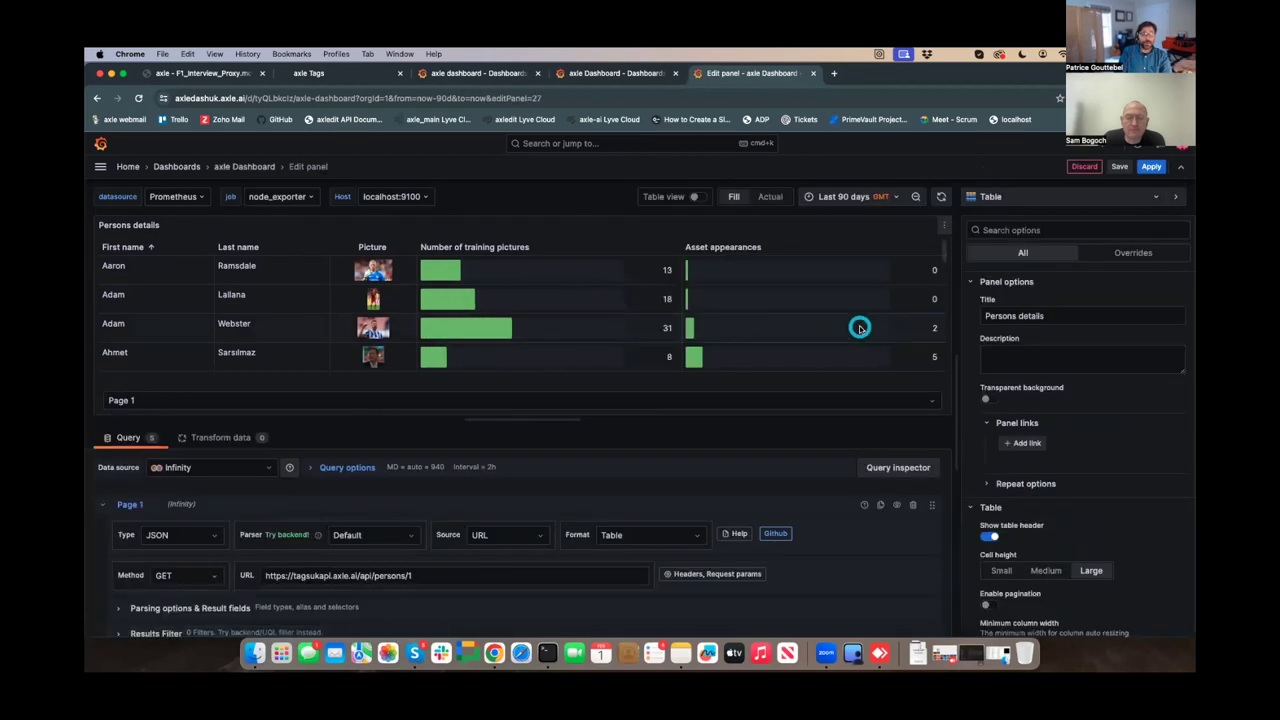
- Examine the API address in the URL of the Page 1 Infinity query behind the Persons details table
{"action": "left_click", "coordinate": [439, 571]}
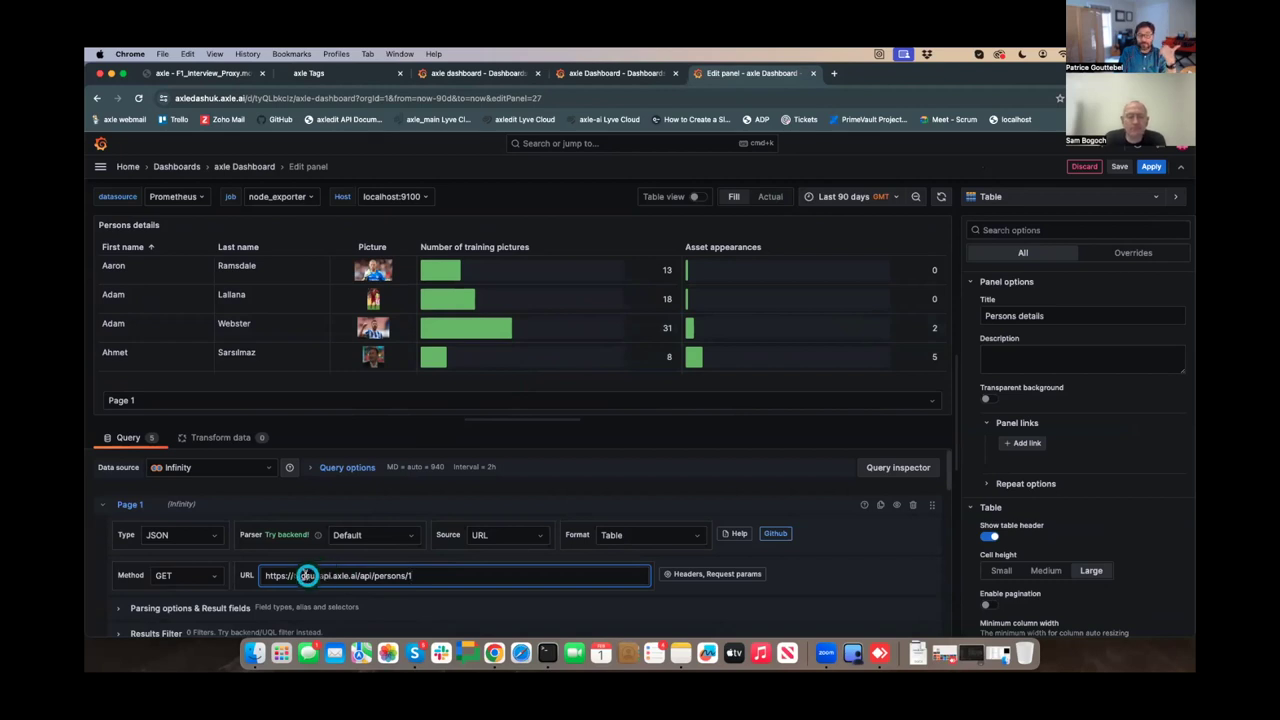
{"action": "left_click_drag", "start_coordinate": [293, 576], "coordinate": [370, 576]}
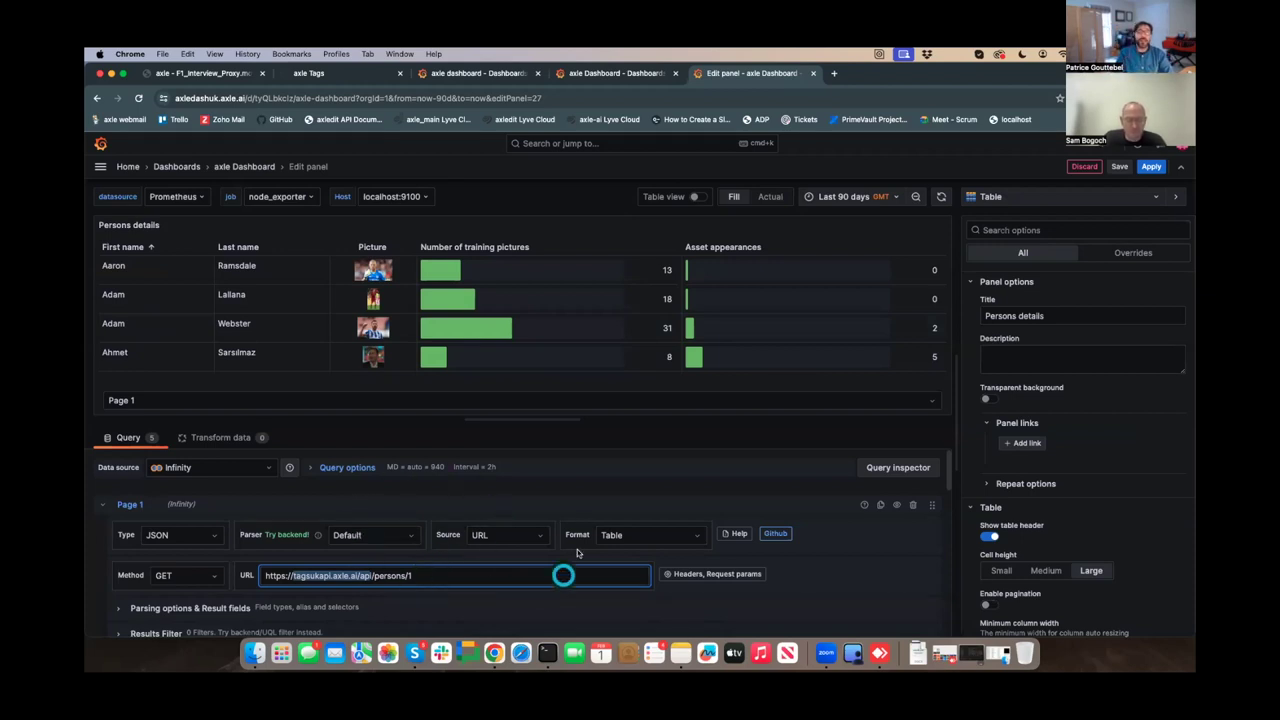
{"action": "left_click", "coordinate": [437, 573]}
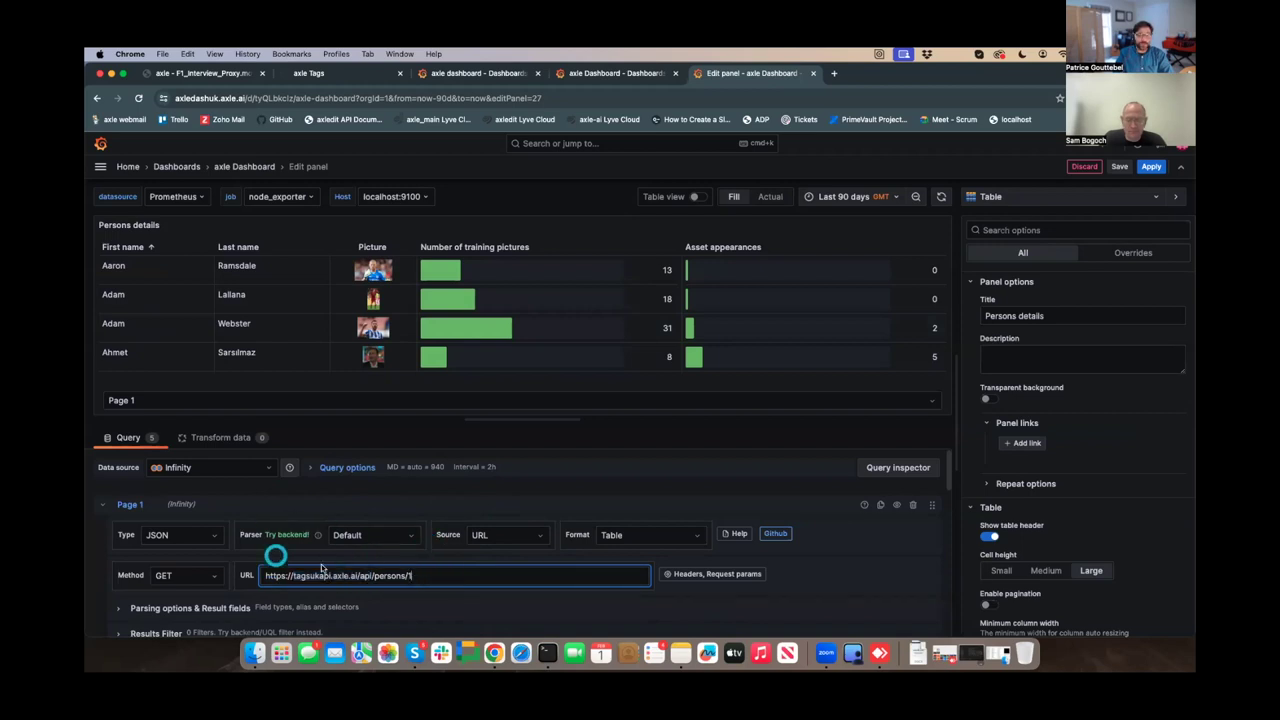
- Expand the Page 1 query's parsing options and remove all five column definitions: name, surname, profile_picture, samples_count and media_count
{"action": "scroll", "coordinate": [311, 498], "scroll_direction": "down", "scroll_amount": 3}
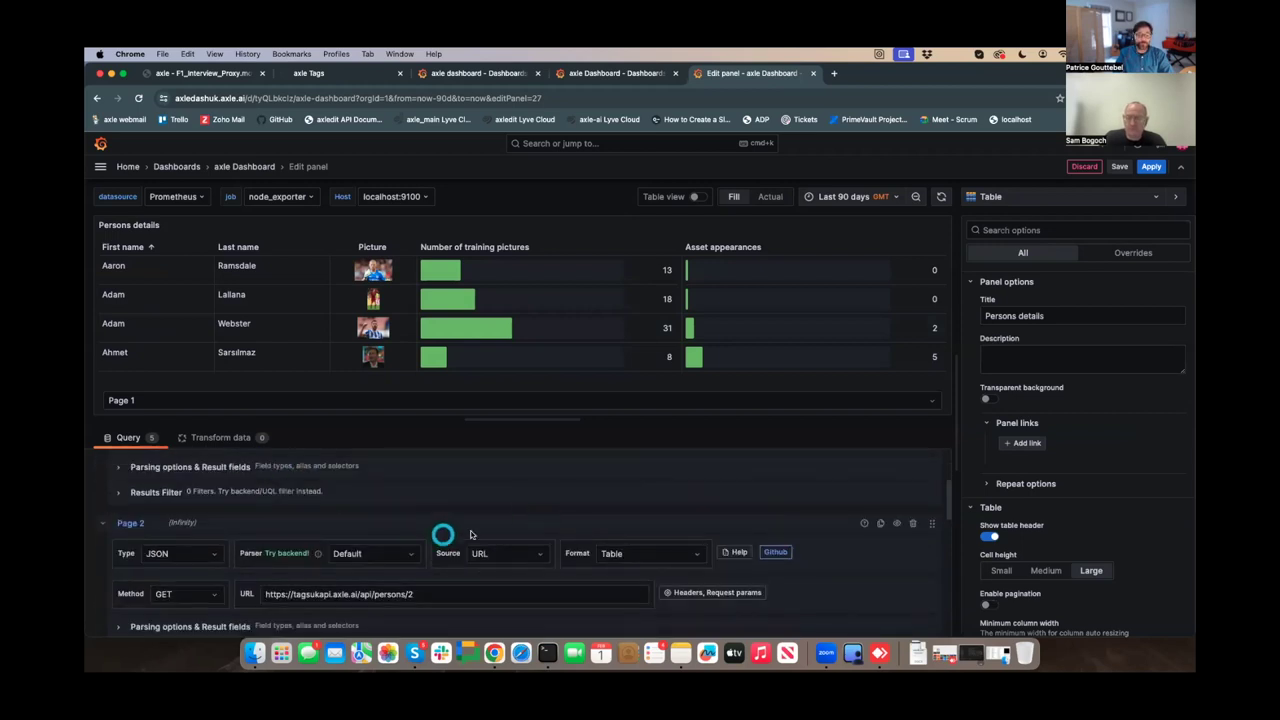
{"action": "left_click", "coordinate": [120, 500]}
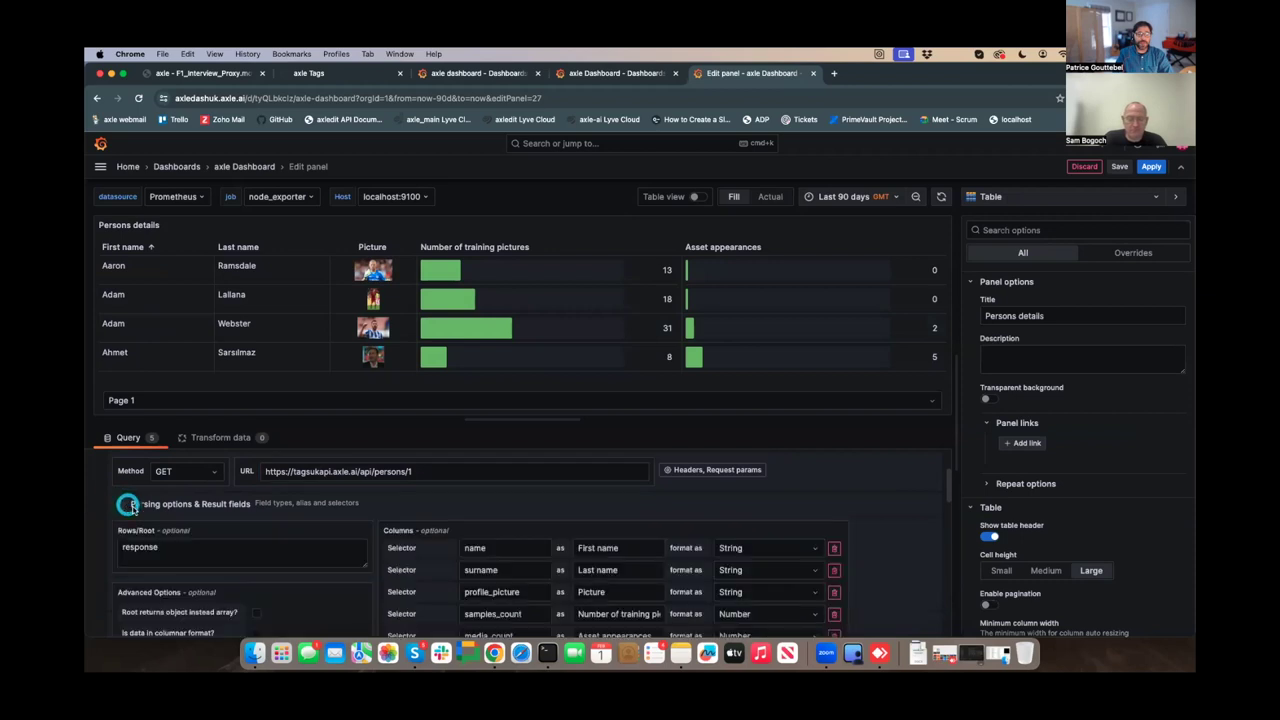
{"action": "scroll", "coordinate": [420, 526], "scroll_direction": "down", "scroll_amount": 2}
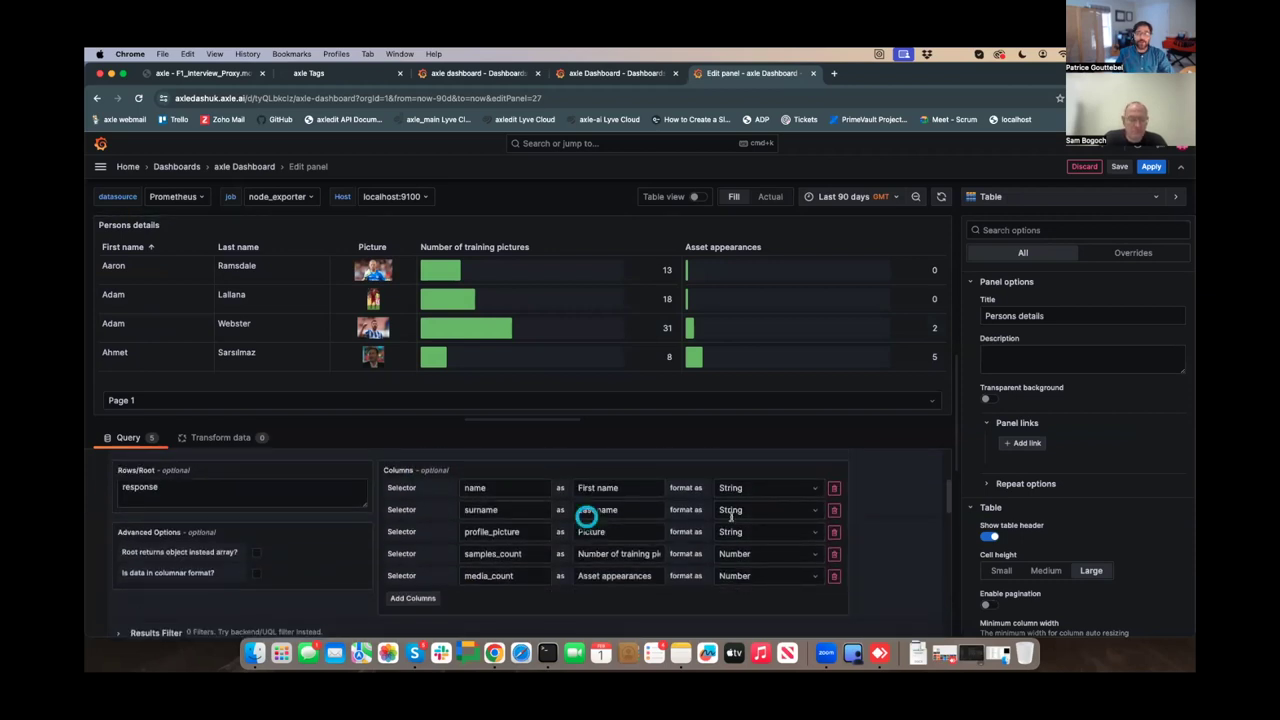
{"action": "left_click", "coordinate": [834, 576]}
{"action": "left_click", "coordinate": [834, 555]}
{"action": "left_click", "coordinate": [834, 531]}
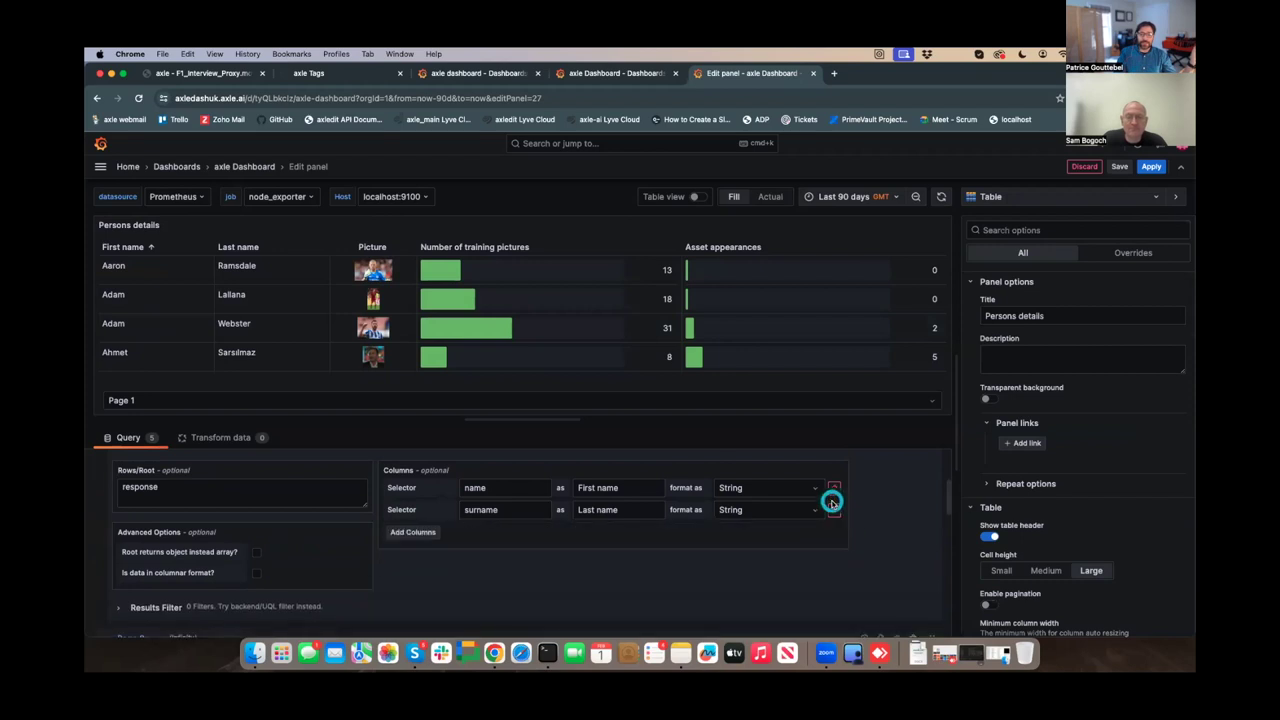
{"action": "left_click", "coordinate": [834, 511]}
{"action": "left_click", "coordinate": [834, 488]}
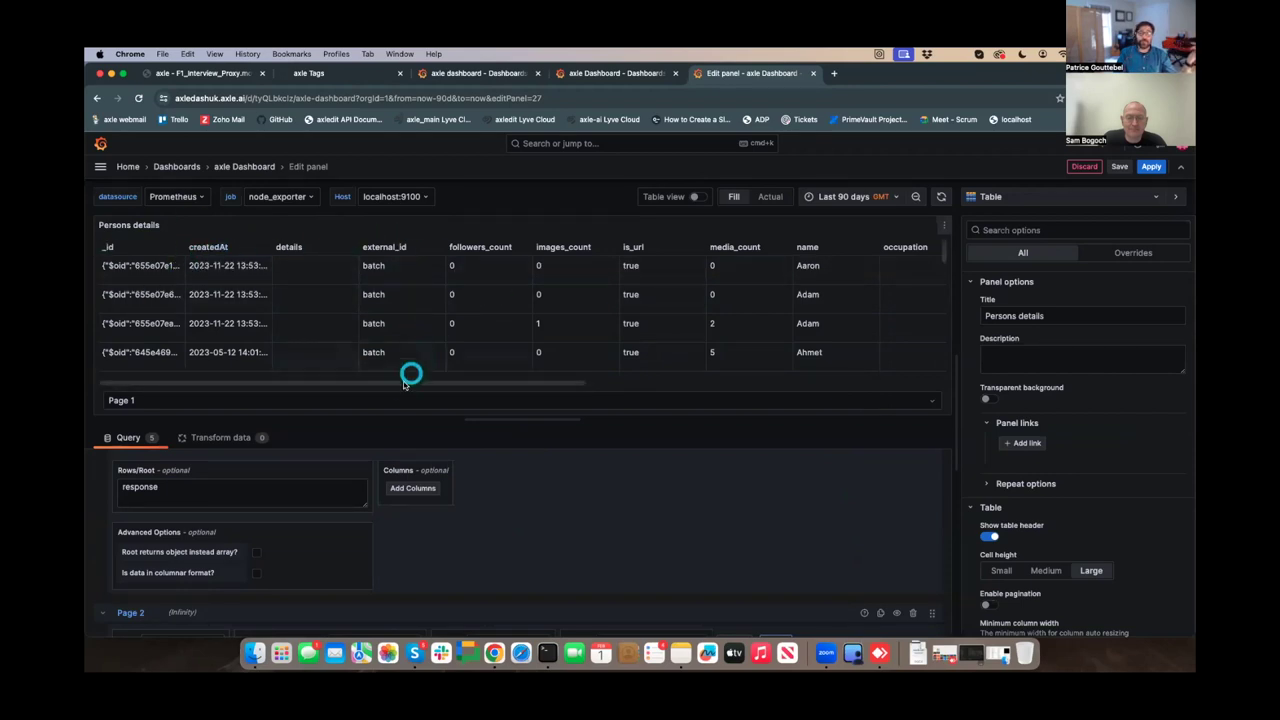
- Examine the raw fields and records that the Page 1 query returns in the Persons details preview
{"action": "left_click_drag", "start_coordinate": [403, 386], "coordinate": [690, 392]}
{"action": "scroll", "coordinate": [603, 274], "scroll_direction": "left", "scroll_amount": 1}
{"action": "scroll", "coordinate": [554, 280], "scroll_direction": "down", "scroll_amount": 3}
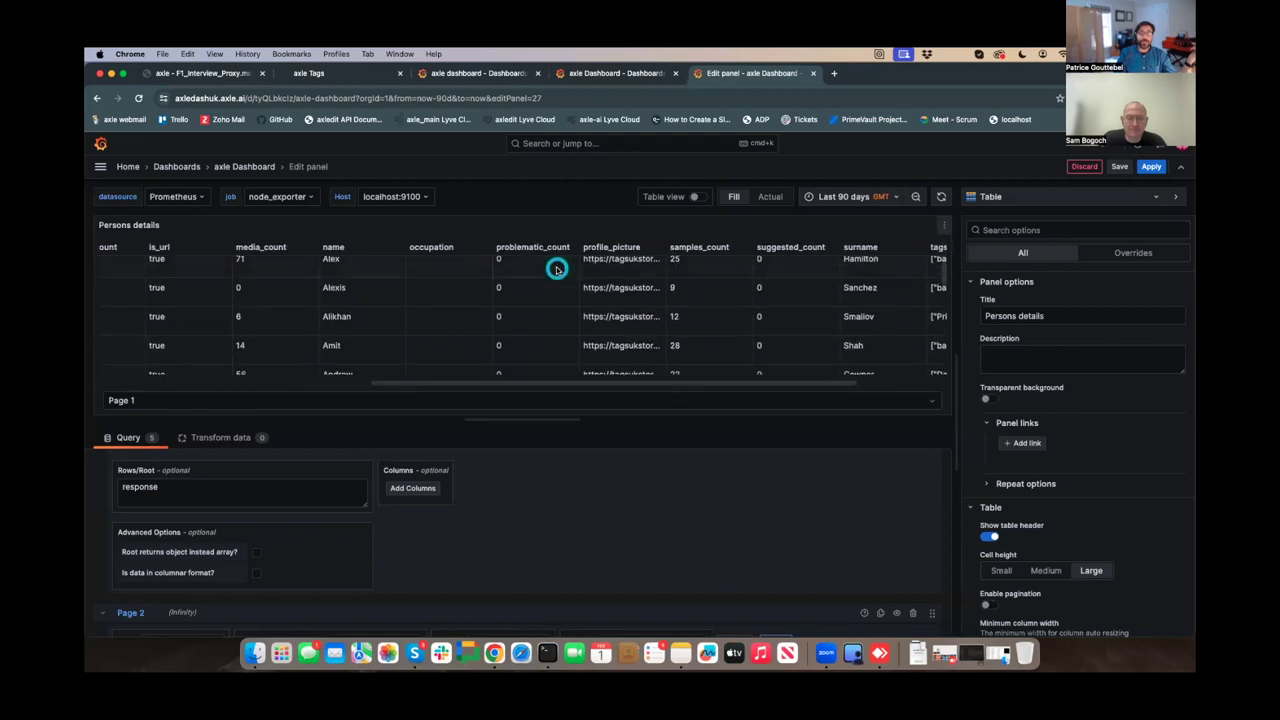
{"action": "scroll", "coordinate": [541, 317], "scroll_direction": "down", "scroll_amount": 10}
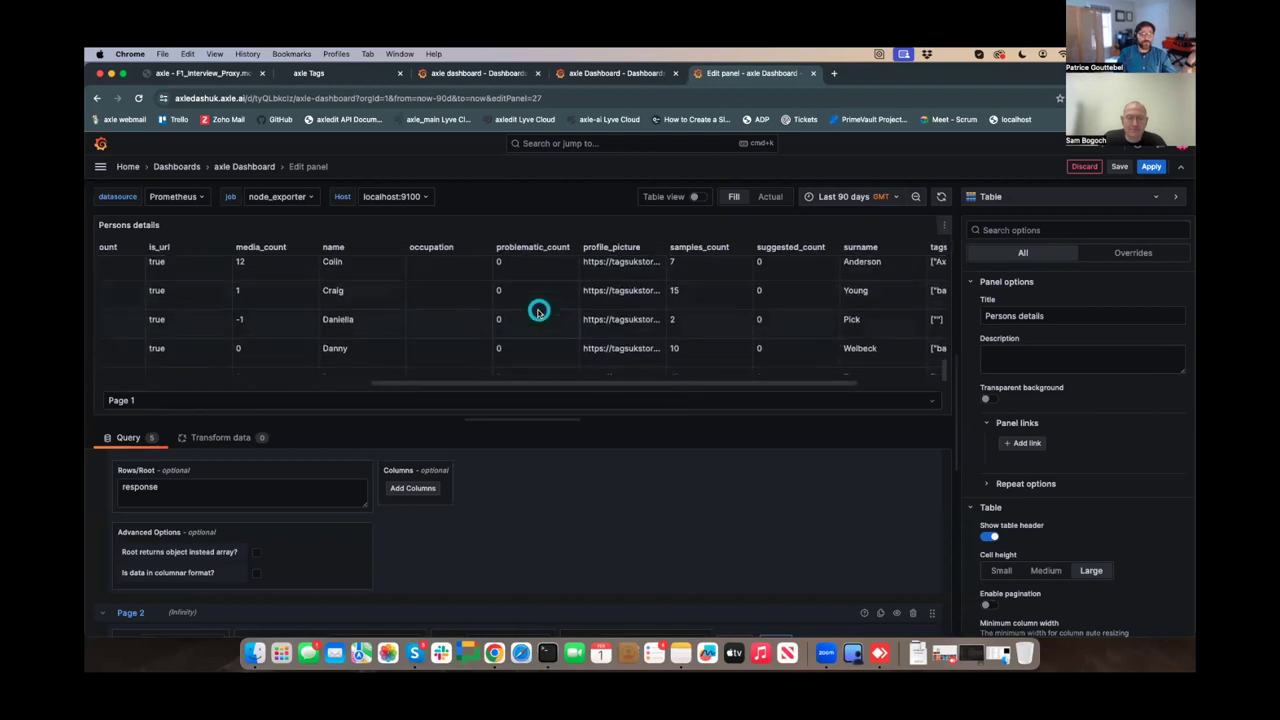
{"action": "scroll", "coordinate": [538, 311], "scroll_direction": "up", "scroll_amount": 15}
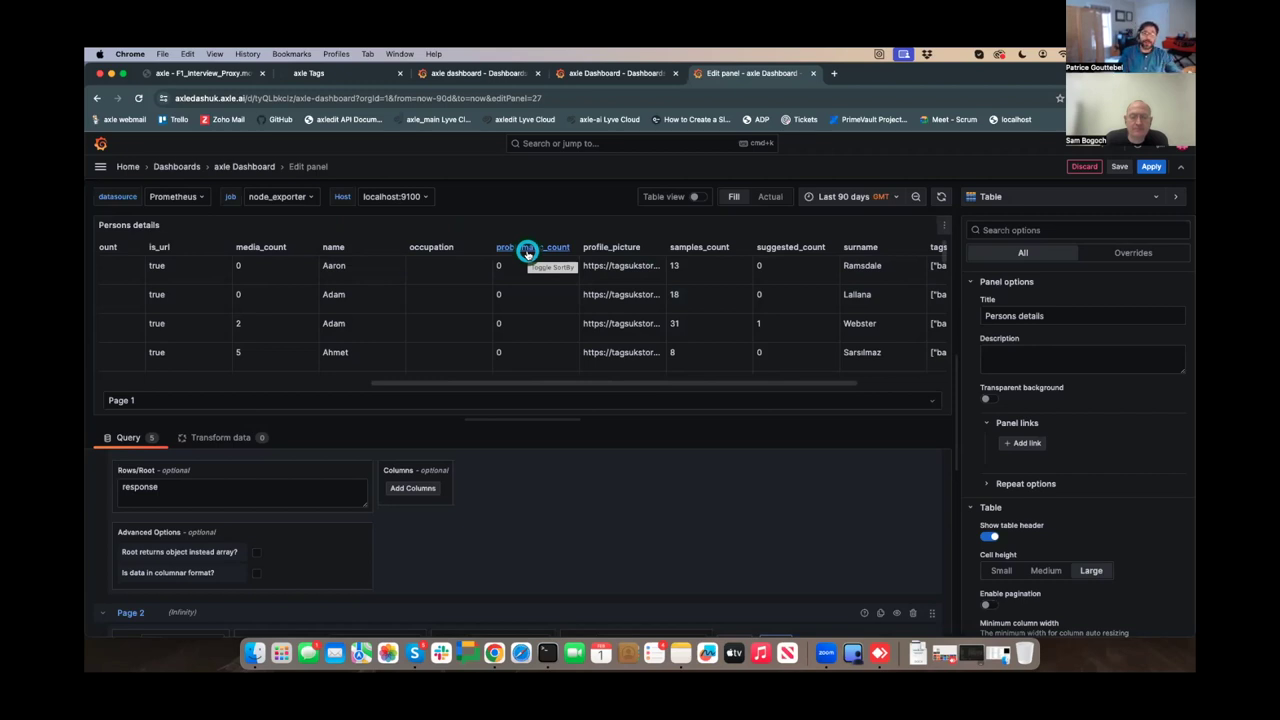
{"action": "scroll", "coordinate": [540, 383], "scroll_direction": "left", "scroll_amount": 5}
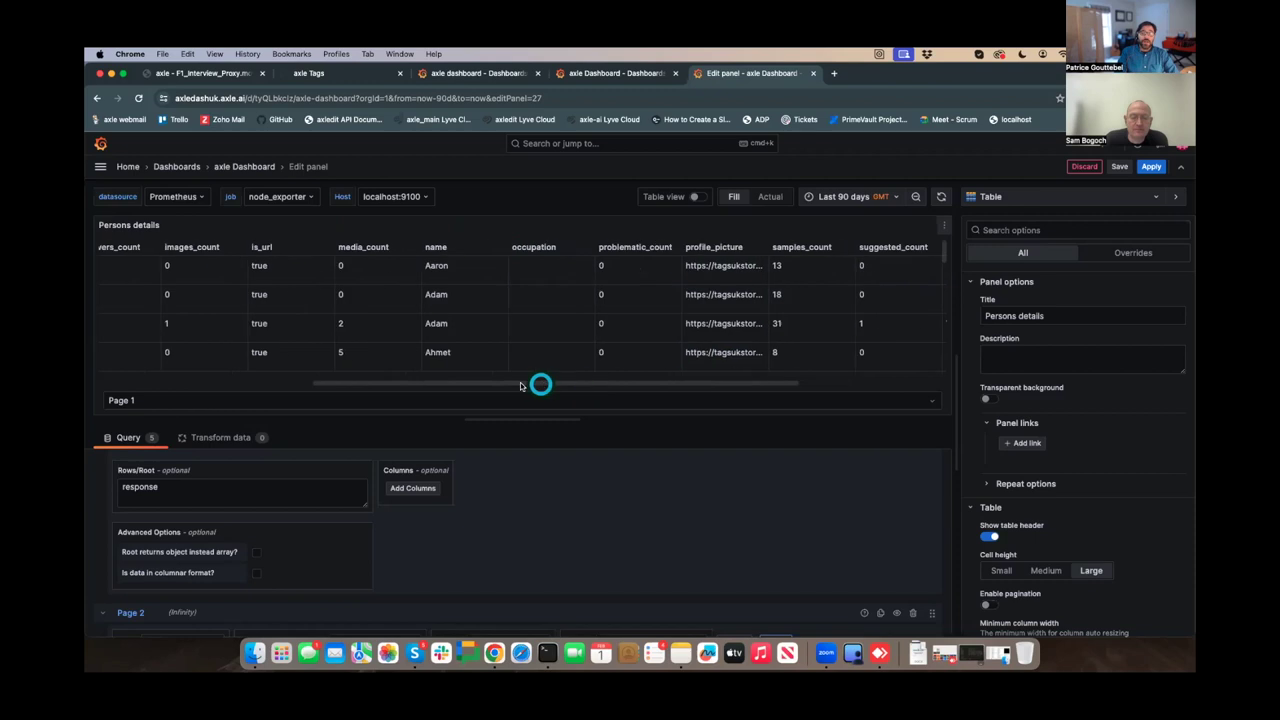
- Add two columns to the Page 1 query: selector name titled First name, and selector surname titled Last name
{"action": "left_click", "coordinate": [400, 487]}
{"action": "left_click", "coordinate": [511, 489]}
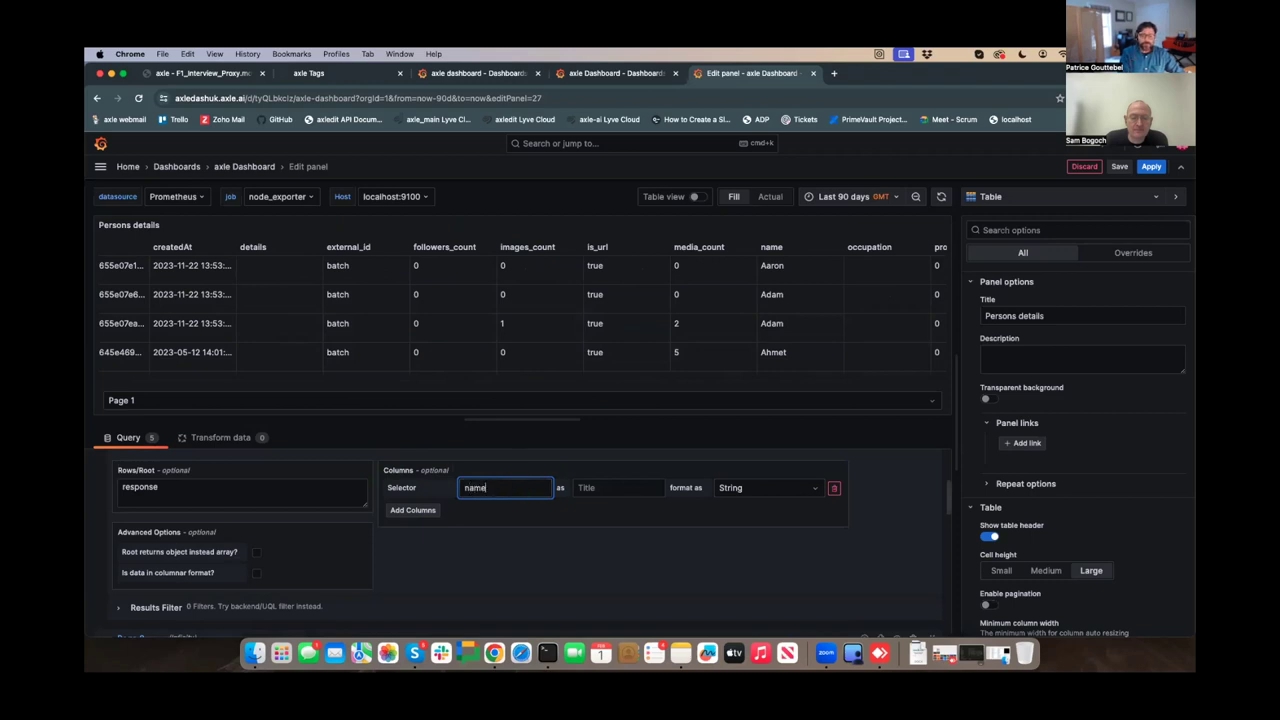
{"action": "left_click", "coordinate": [595, 487]}
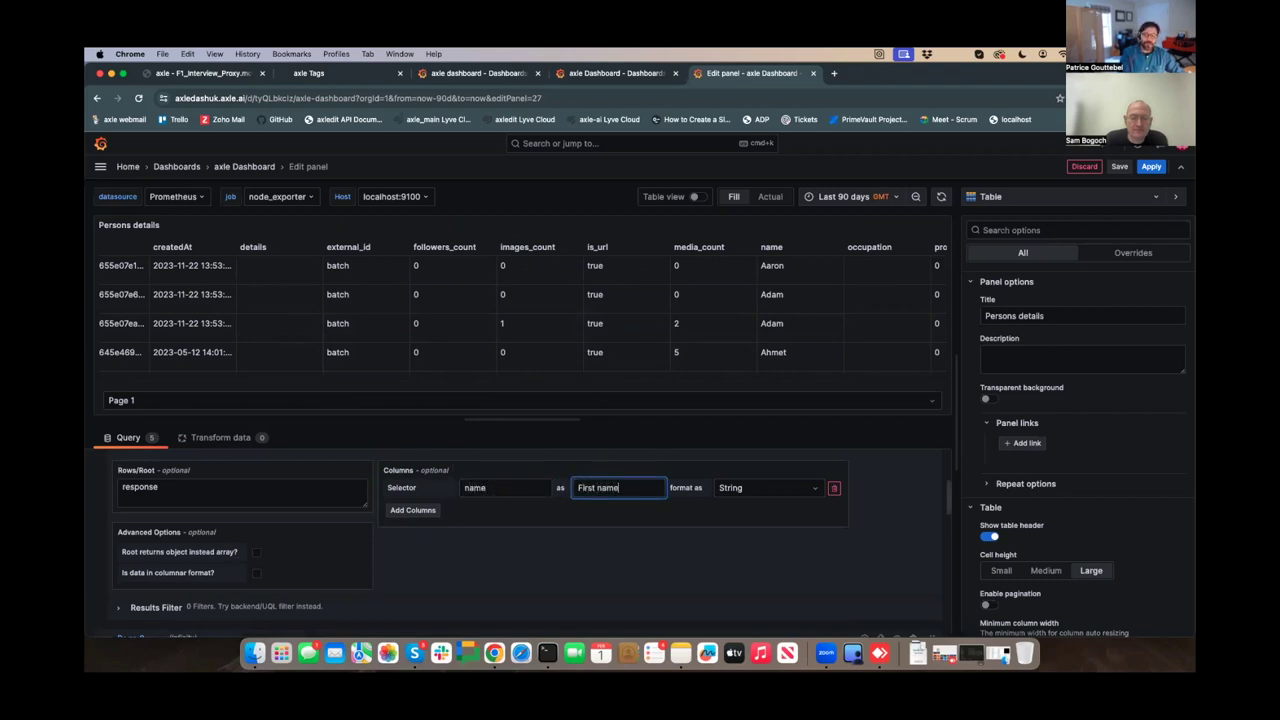
{"action": "left_click", "coordinate": [414, 510]}
{"action": "left_click", "coordinate": [549, 507]}
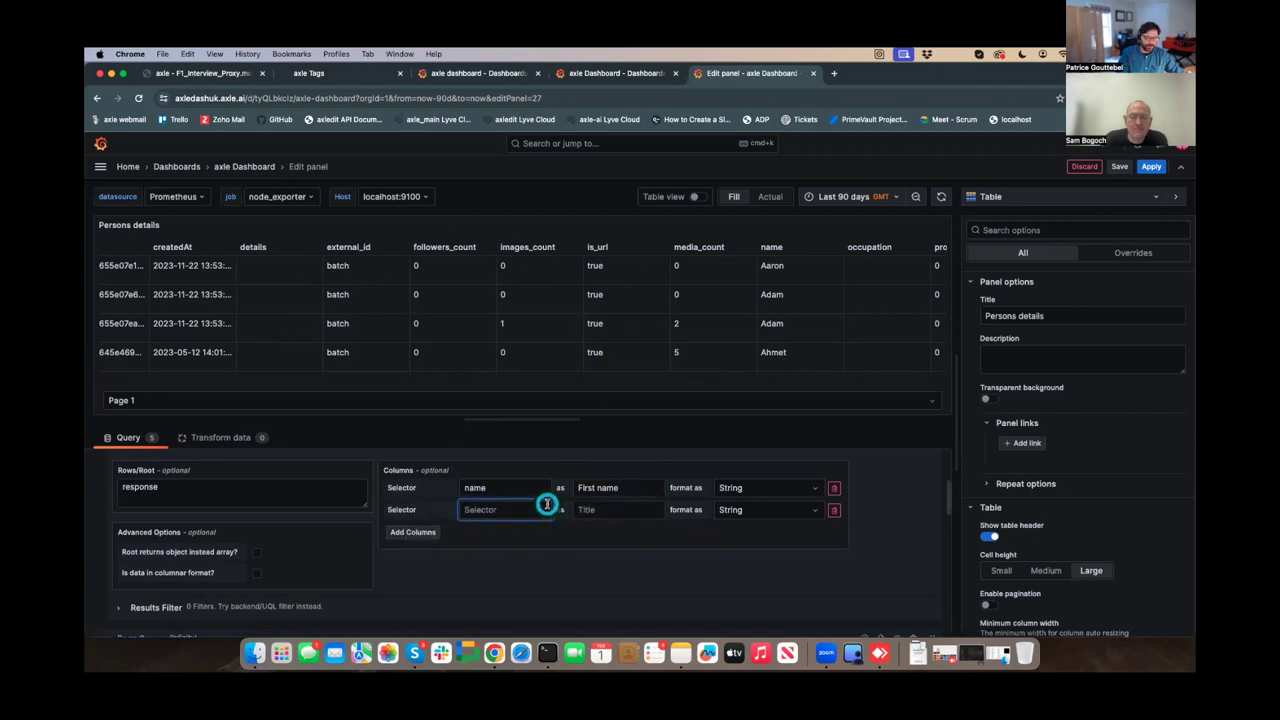
{"action": "left_click", "coordinate": [620, 509]}
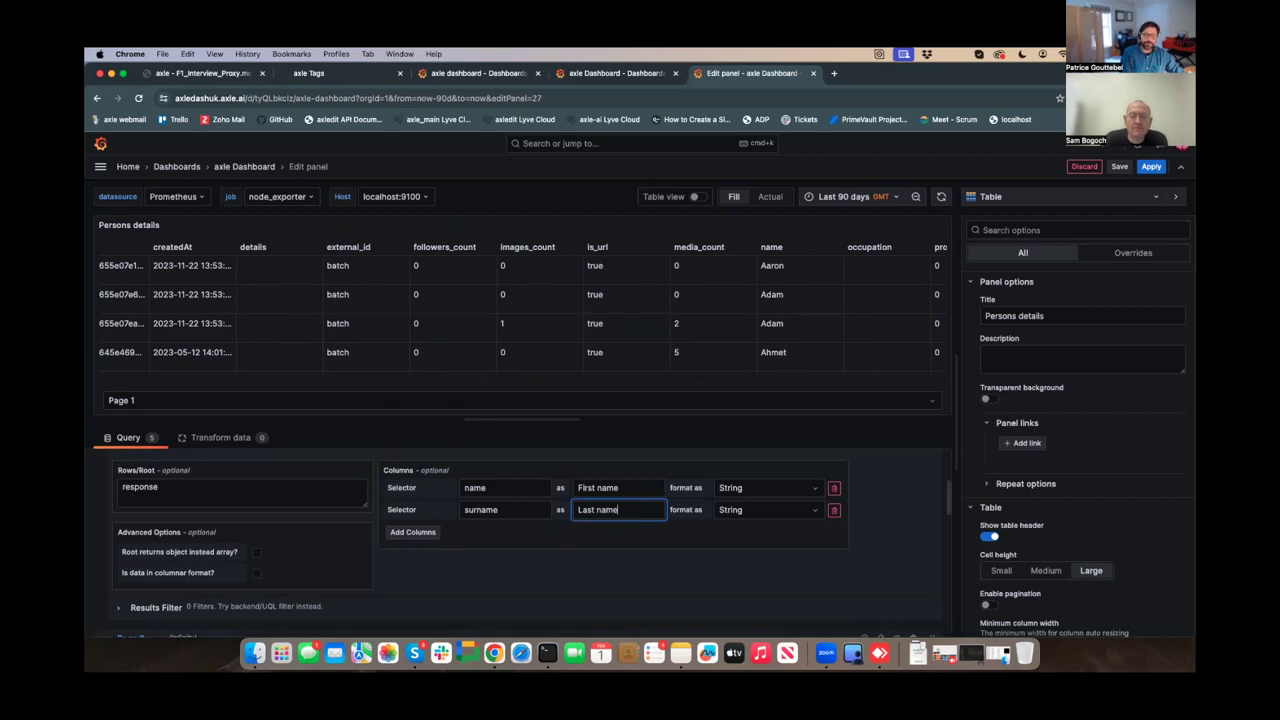
- Add a third column to the Page 1 query with selector profile_picture and title Avatar
{"action": "left_click", "coordinate": [410, 531]}
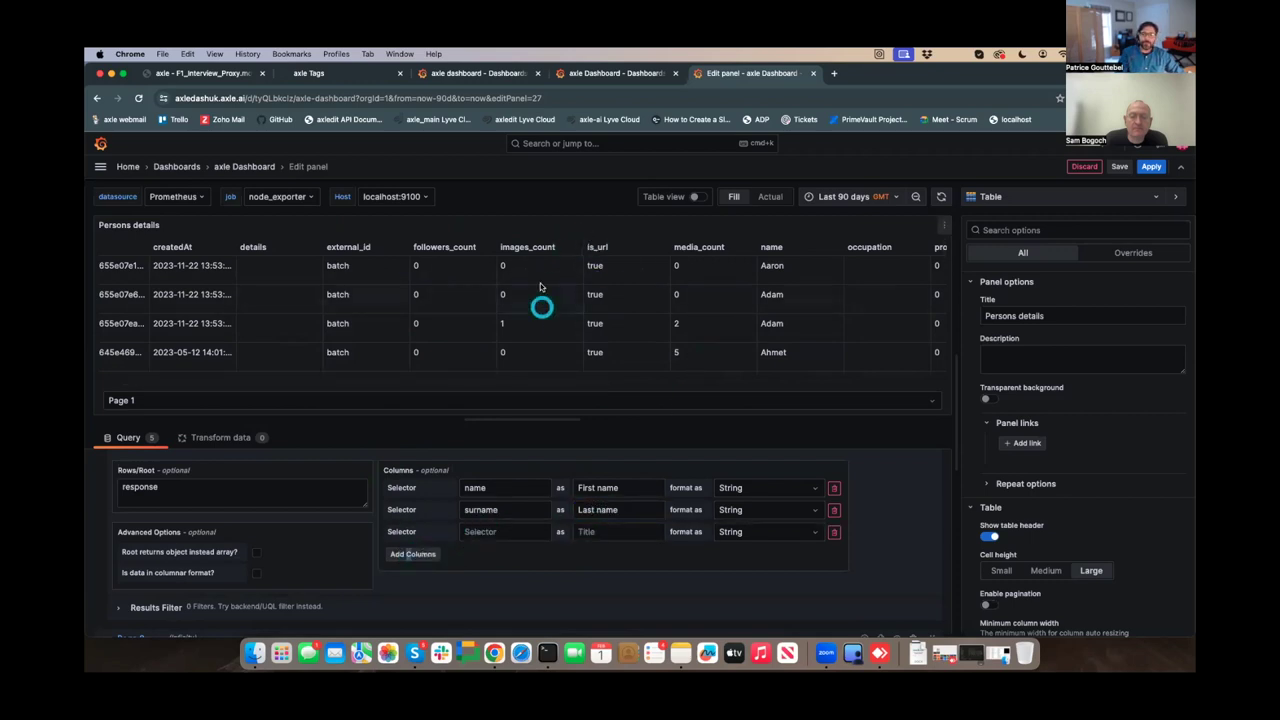
{"action": "left_click_drag", "start_coordinate": [450, 388], "coordinate": [663, 388]}
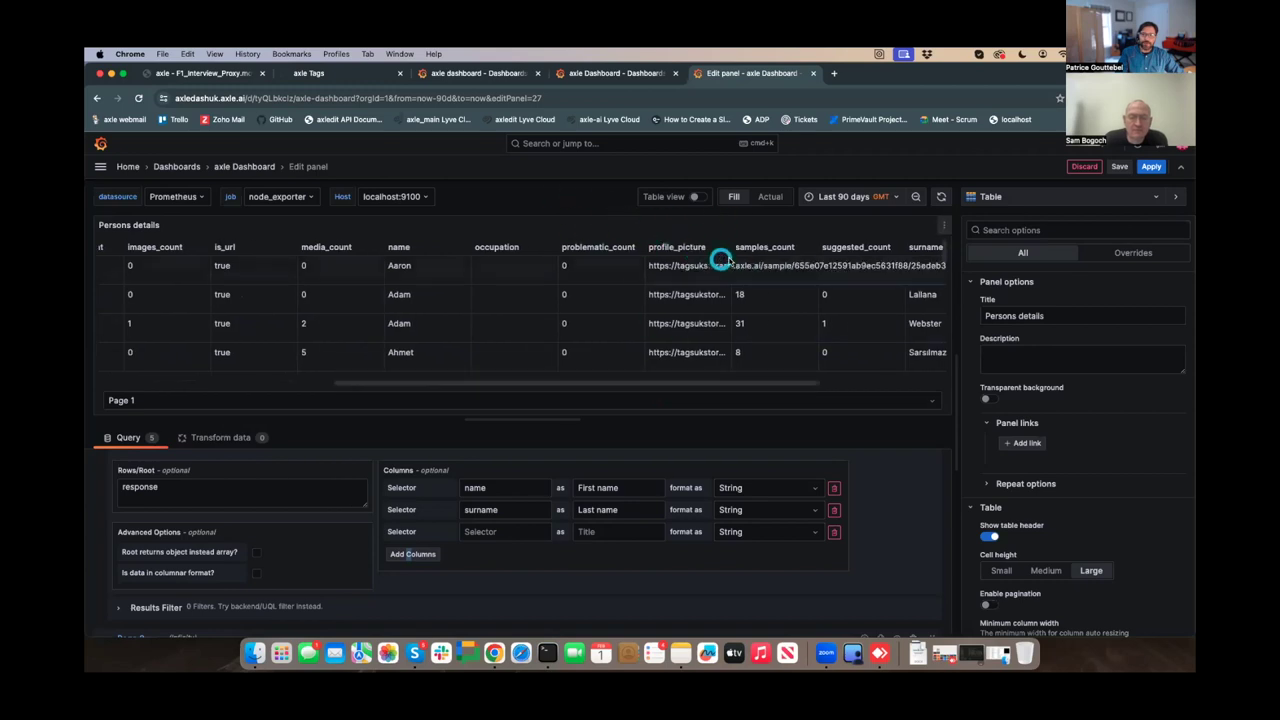
{"action": "left_click", "coordinate": [504, 531]}
{"action": "type", "text": "profile_picture"}
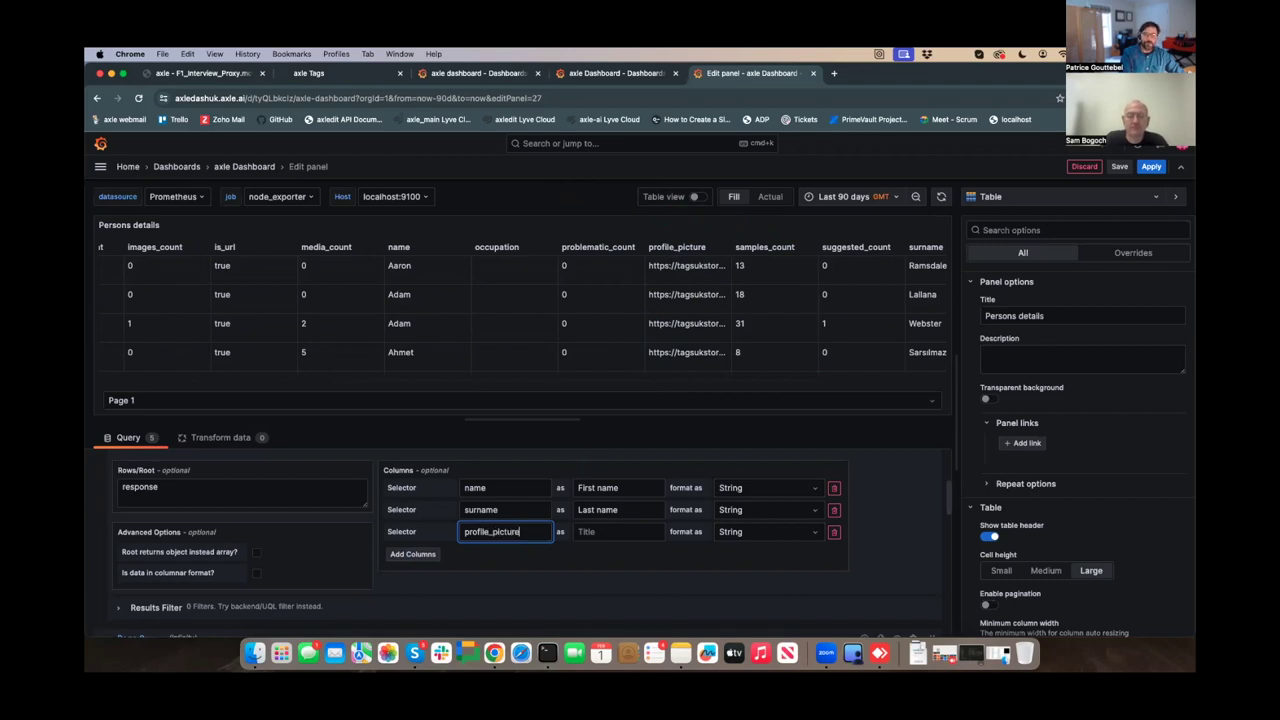
{"action": "left_click", "coordinate": [621, 531]}
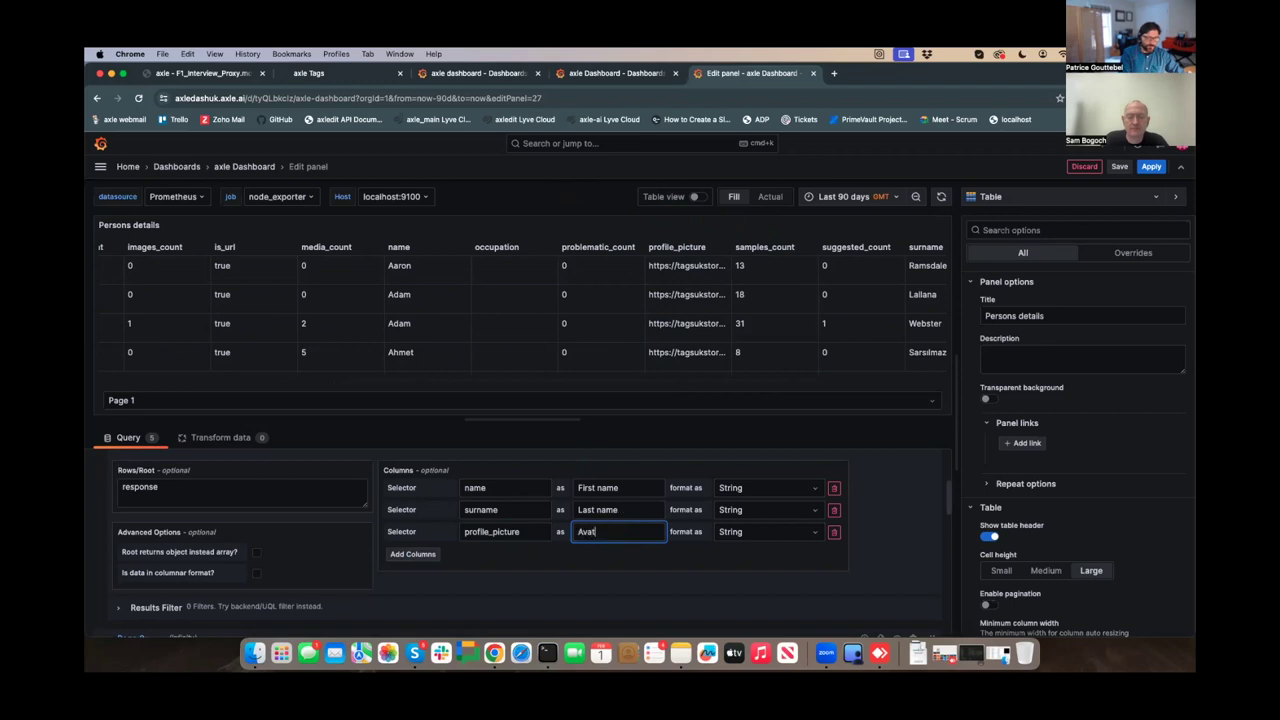
- Add a fourth column with selector samples_count, leaving its title empty, and refresh the Persons details preview
{"action": "left_click", "coordinate": [413, 553]}
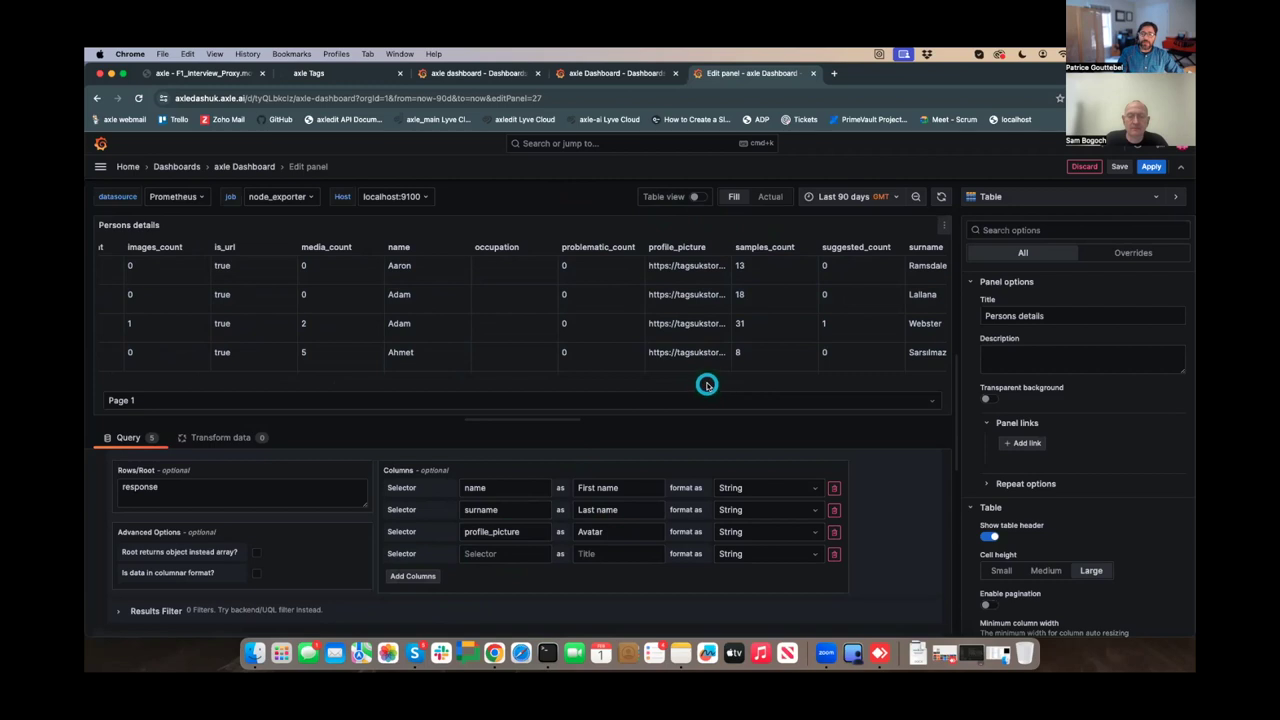
{"action": "left_click_drag", "start_coordinate": [700, 382], "coordinate": [852, 383]}
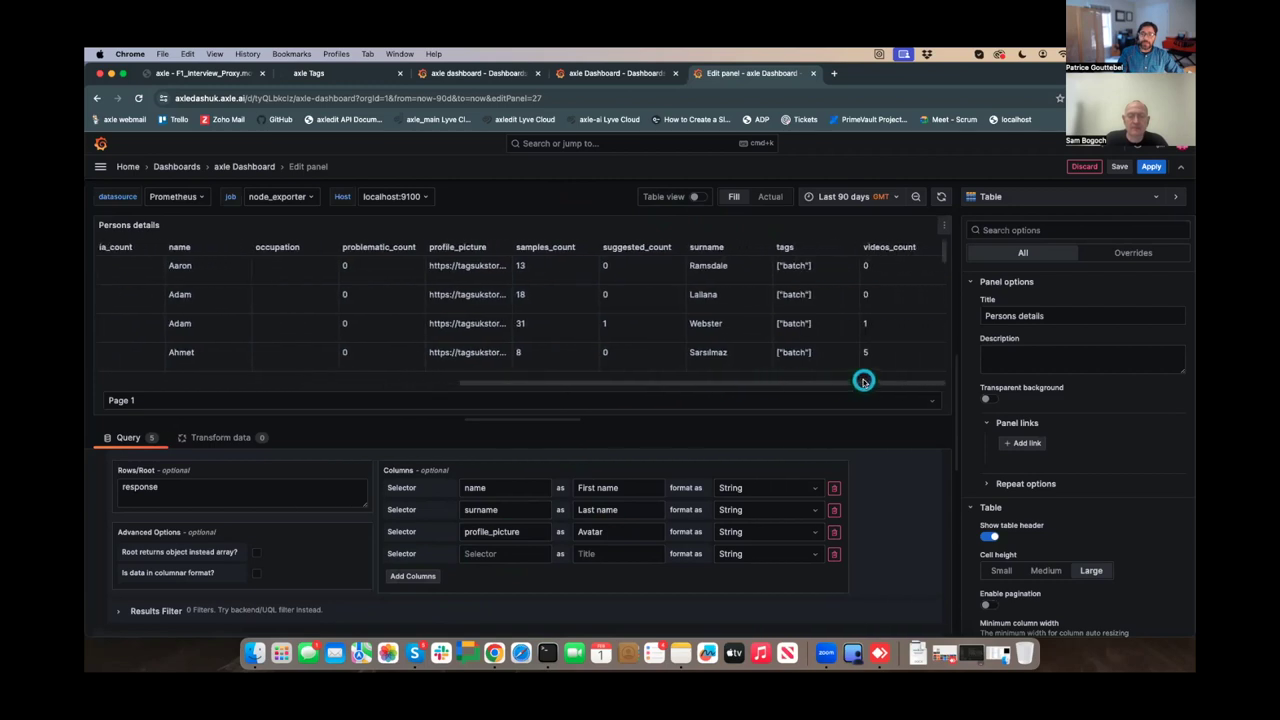
{"action": "left_click_drag", "start_coordinate": [769, 380], "coordinate": [403, 382]}
{"action": "left_click", "coordinate": [517, 238]}
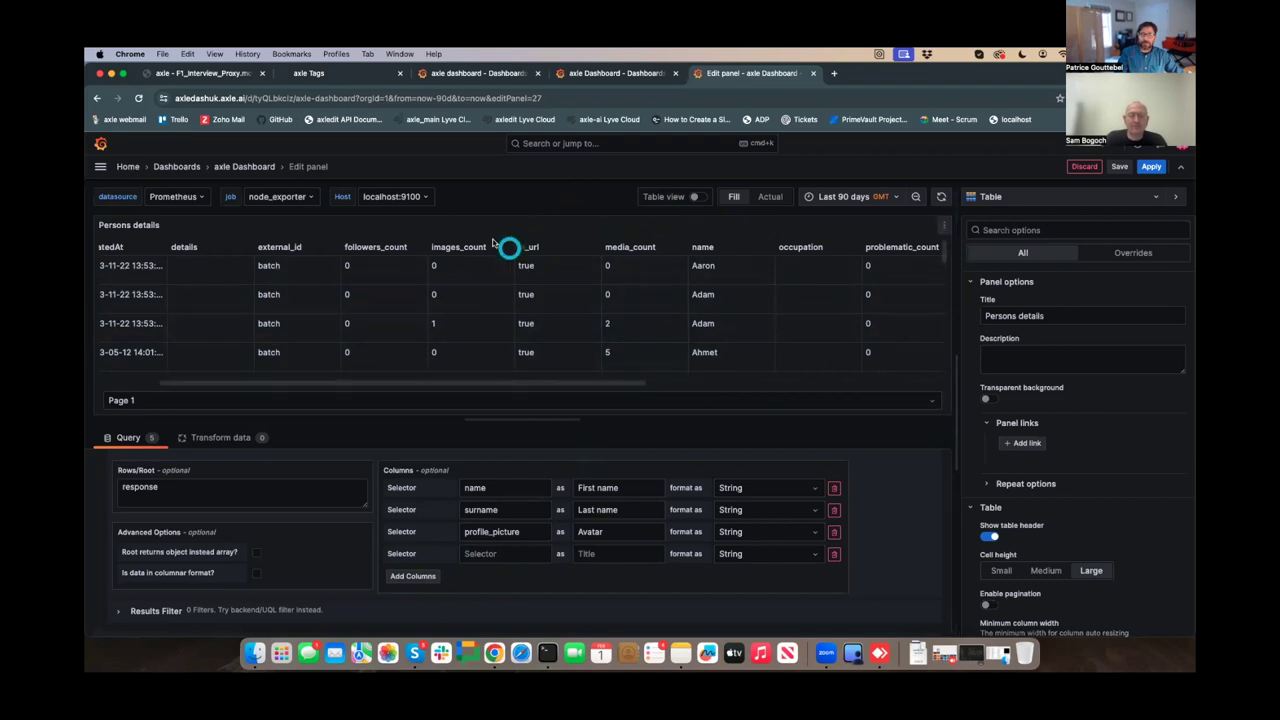
{"action": "left_click_drag", "start_coordinate": [469, 380], "coordinate": [714, 383]}
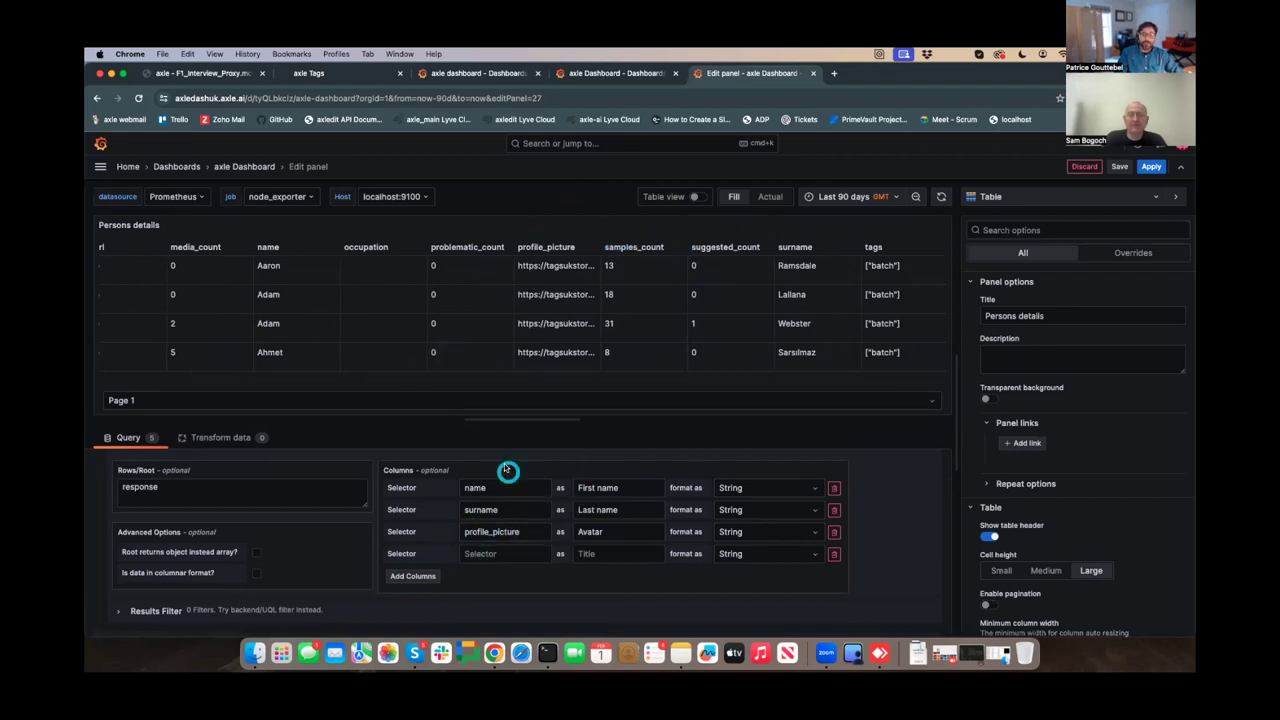
{"action": "left_click", "coordinate": [500, 555]}
{"action": "type", "text": "samples_count"}
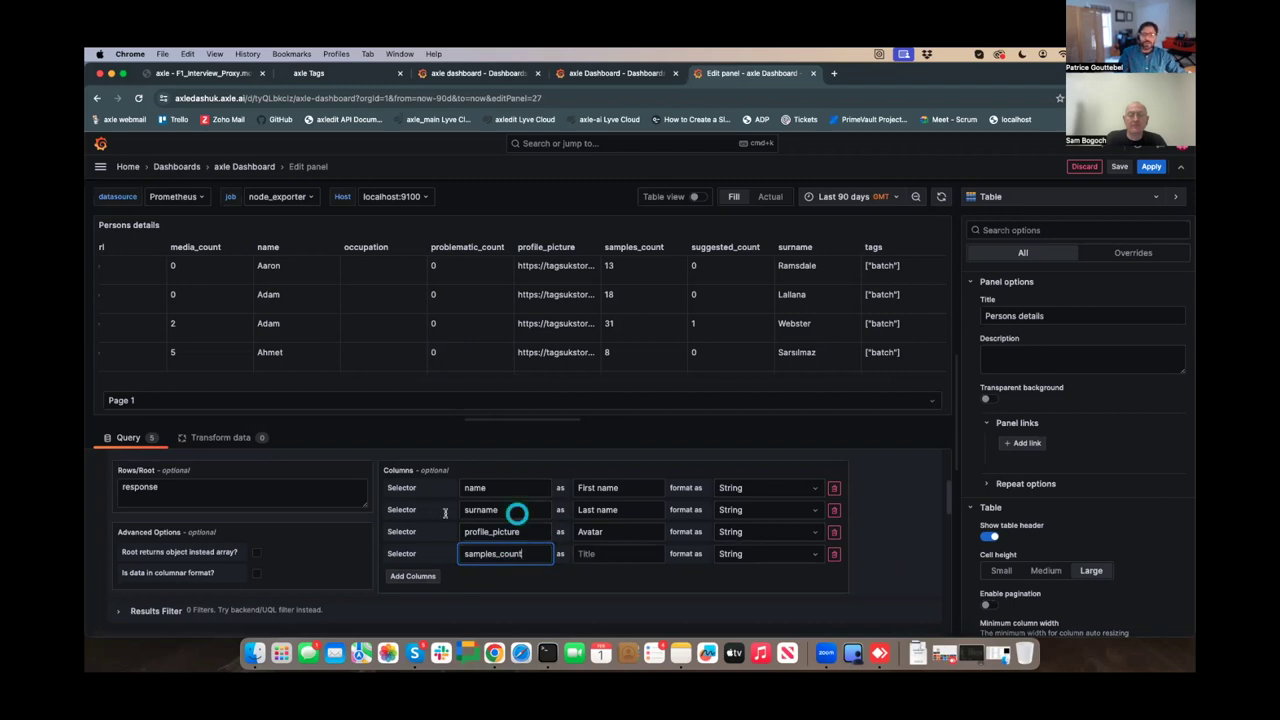
{"action": "left_click", "coordinate": [445, 513]}
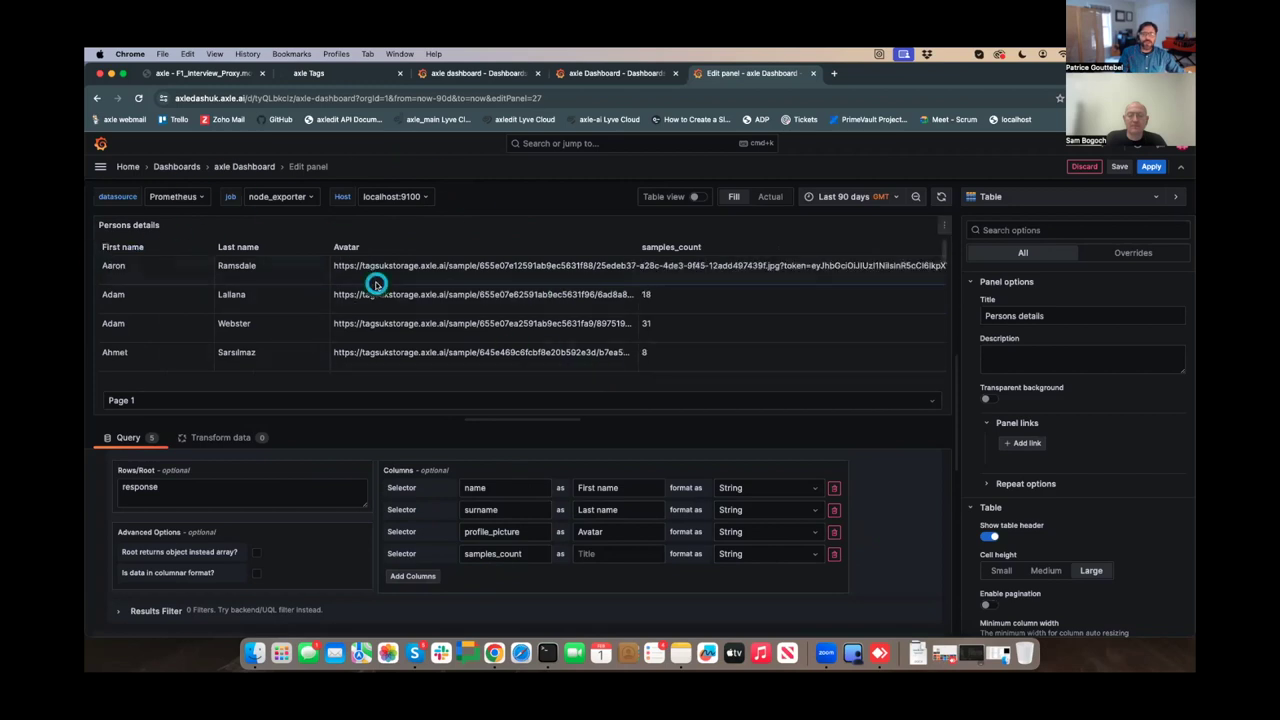
- Add a field override to the Persons details table that targets the Page 1 Avatar field by name
{"action": "scroll", "coordinate": [1173, 465], "scroll_direction": "down", "scroll_amount": 1}
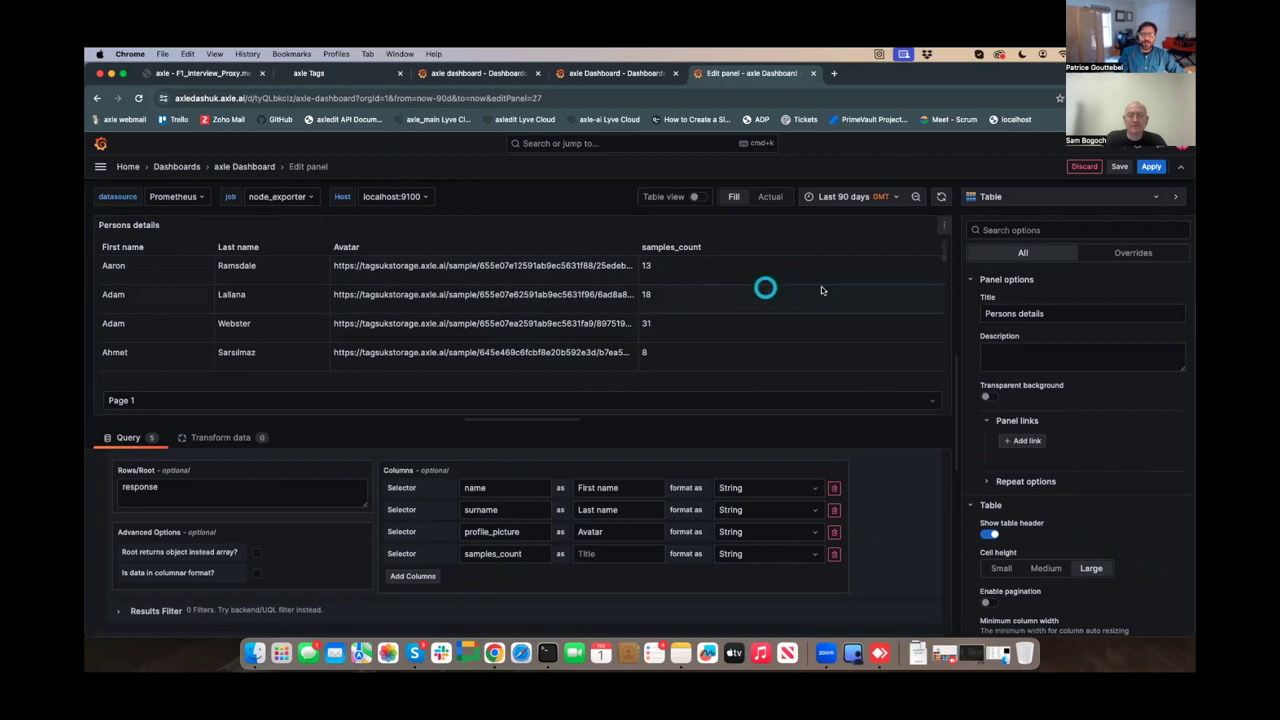
{"action": "scroll", "coordinate": [1120, 518], "scroll_direction": "down", "scroll_amount": 15}
{"action": "scroll", "coordinate": [1120, 518], "scroll_direction": "down", "scroll_amount": 4}
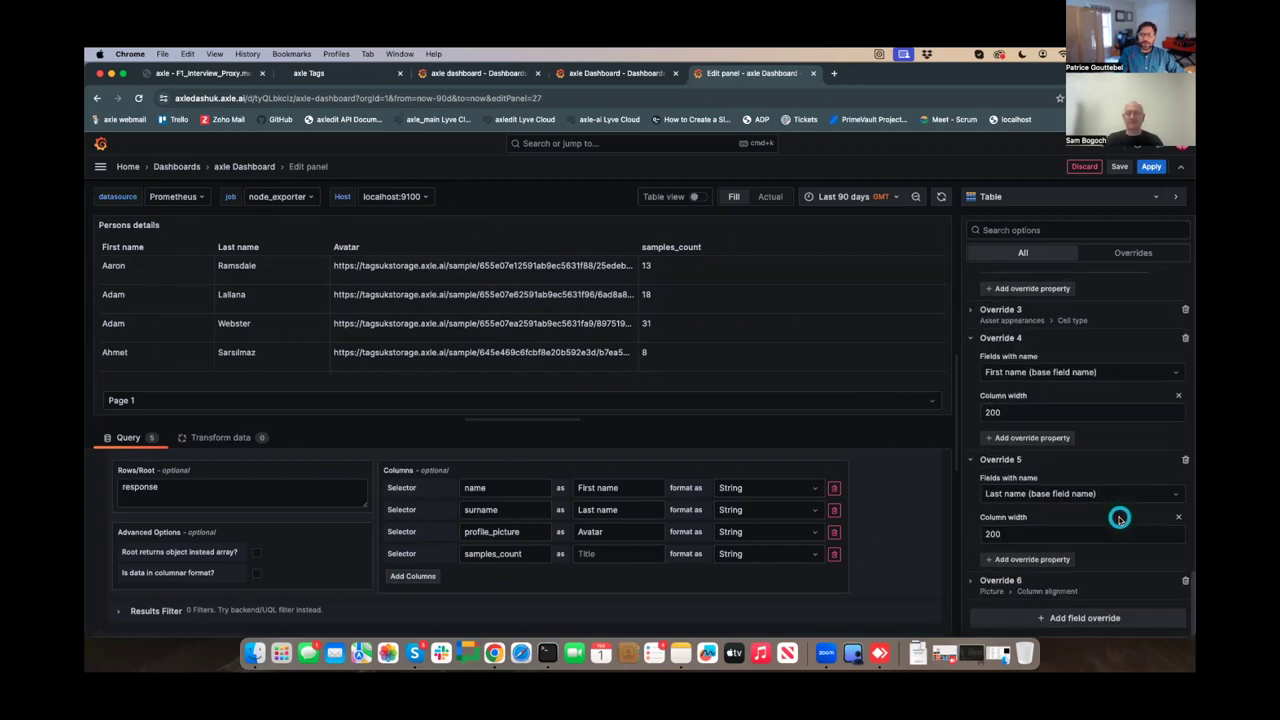
{"action": "left_click", "coordinate": [1130, 632]}
{"action": "left_click", "coordinate": [1086, 450]}
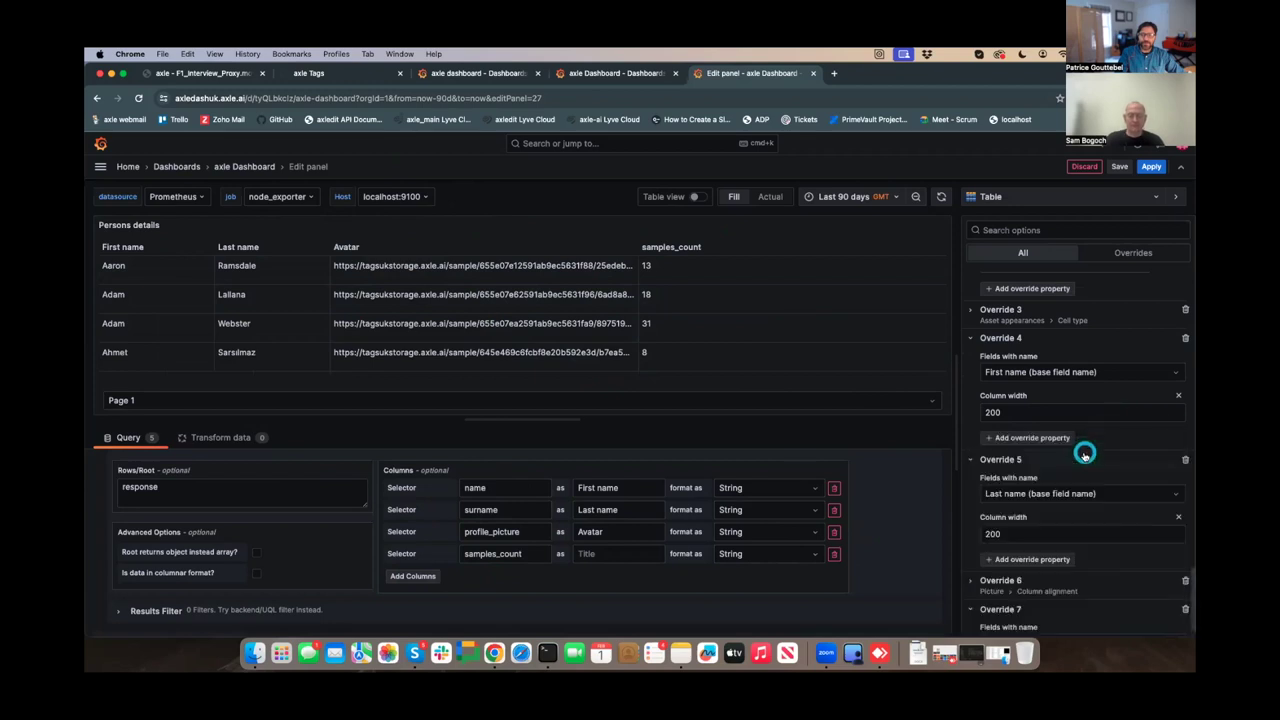
{"action": "scroll", "coordinate": [1100, 592], "scroll_direction": "down", "scroll_amount": 1}
{"action": "left_click", "coordinate": [1030, 578]}
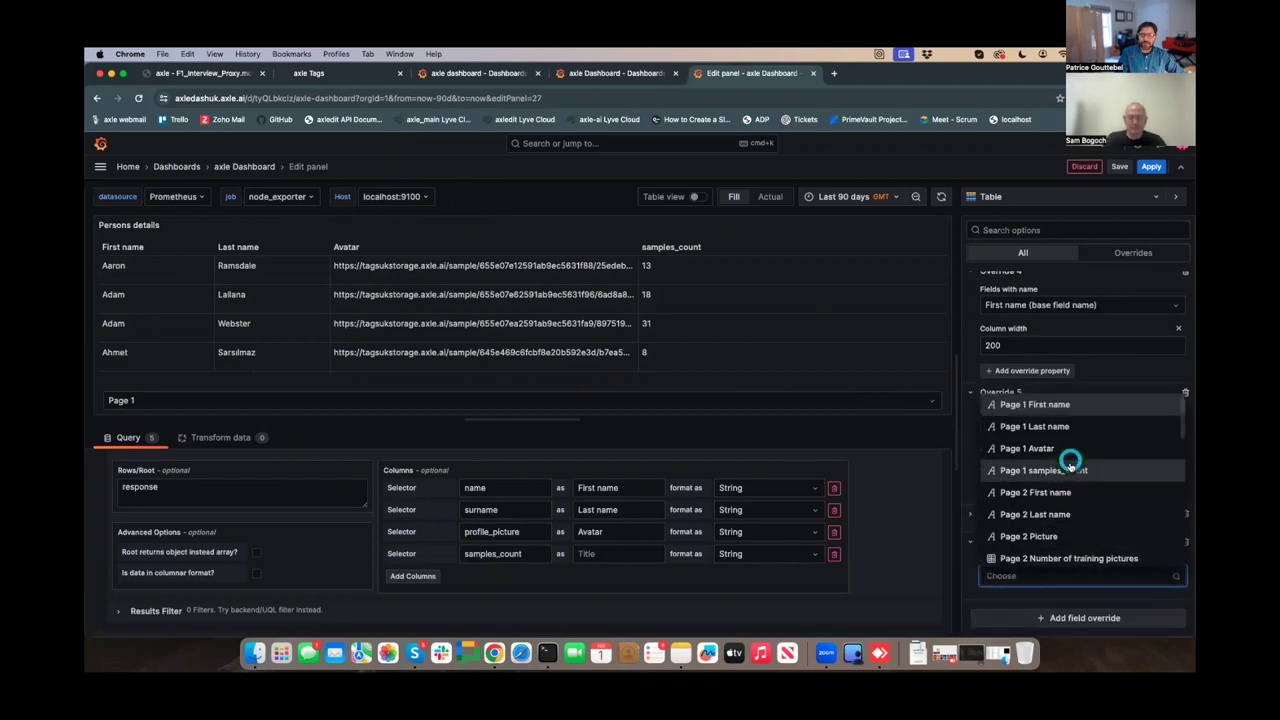
{"action": "left_click", "coordinate": [1106, 448]}
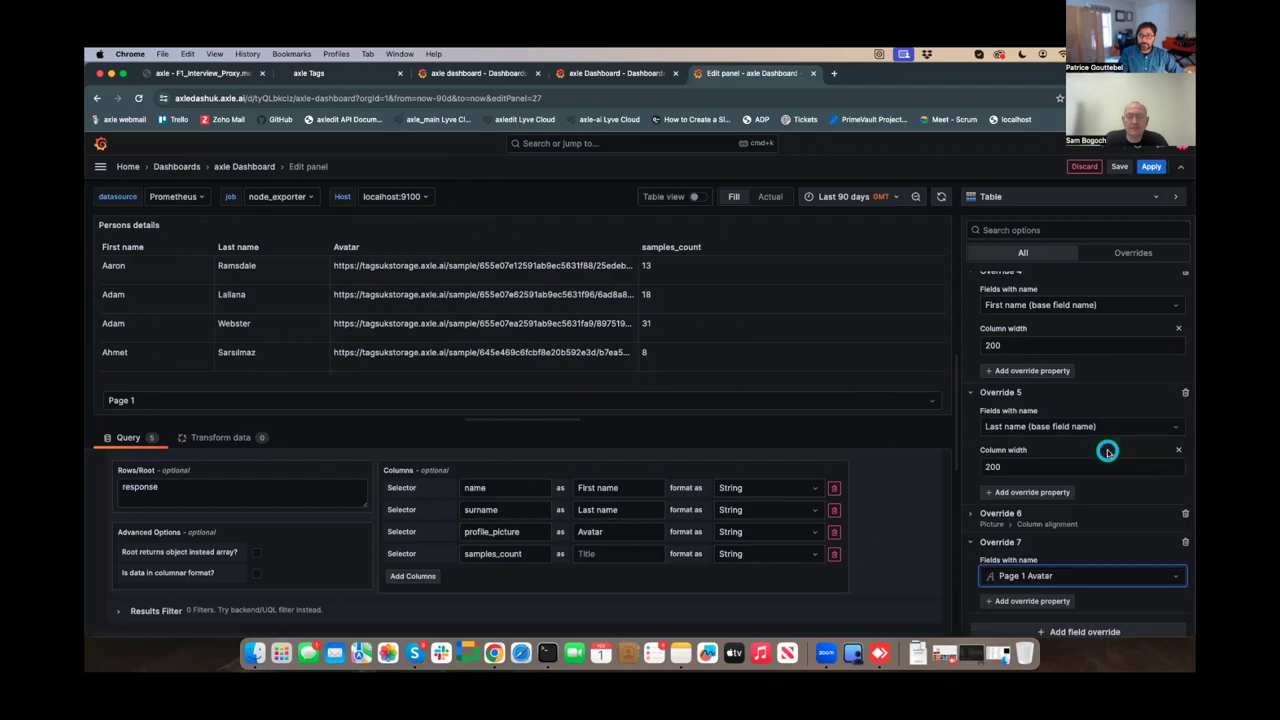
- Add a cell type property to the Page 1 Avatar override and set it to Image
{"action": "left_click", "coordinate": [1065, 602]}
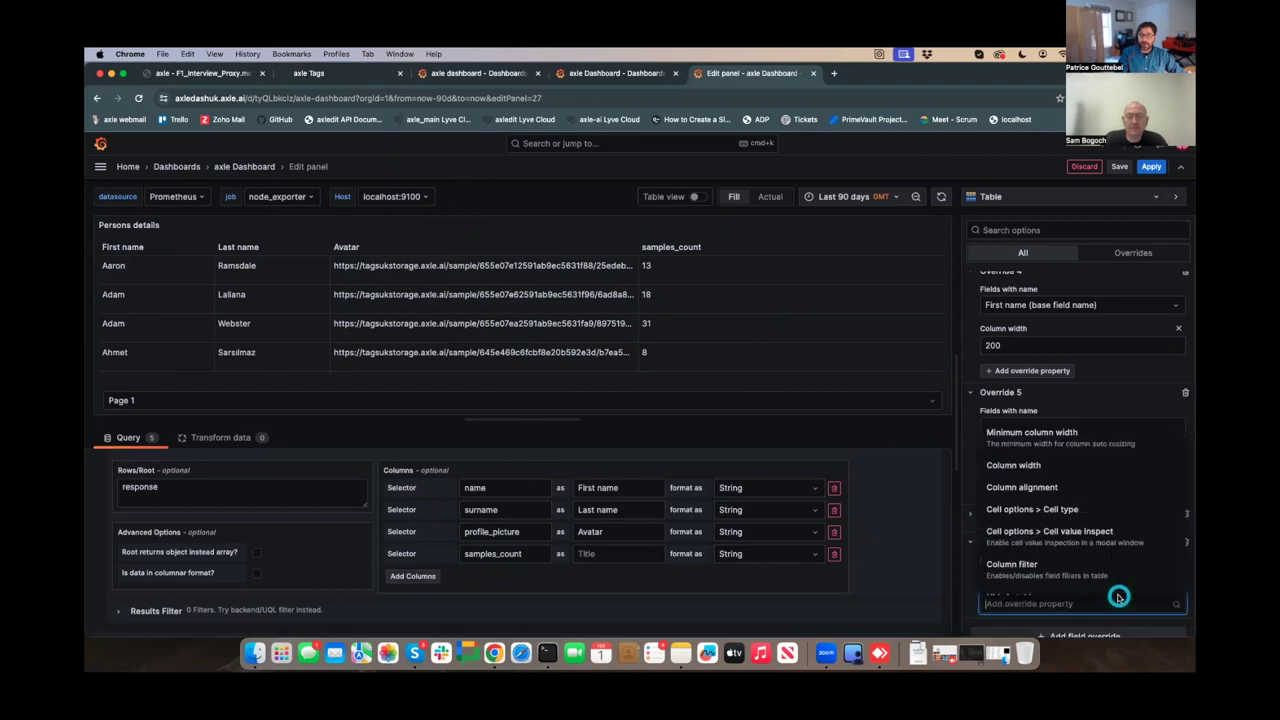
{"action": "left_click", "coordinate": [1117, 509]}
{"action": "left_click", "coordinate": [1071, 593]}
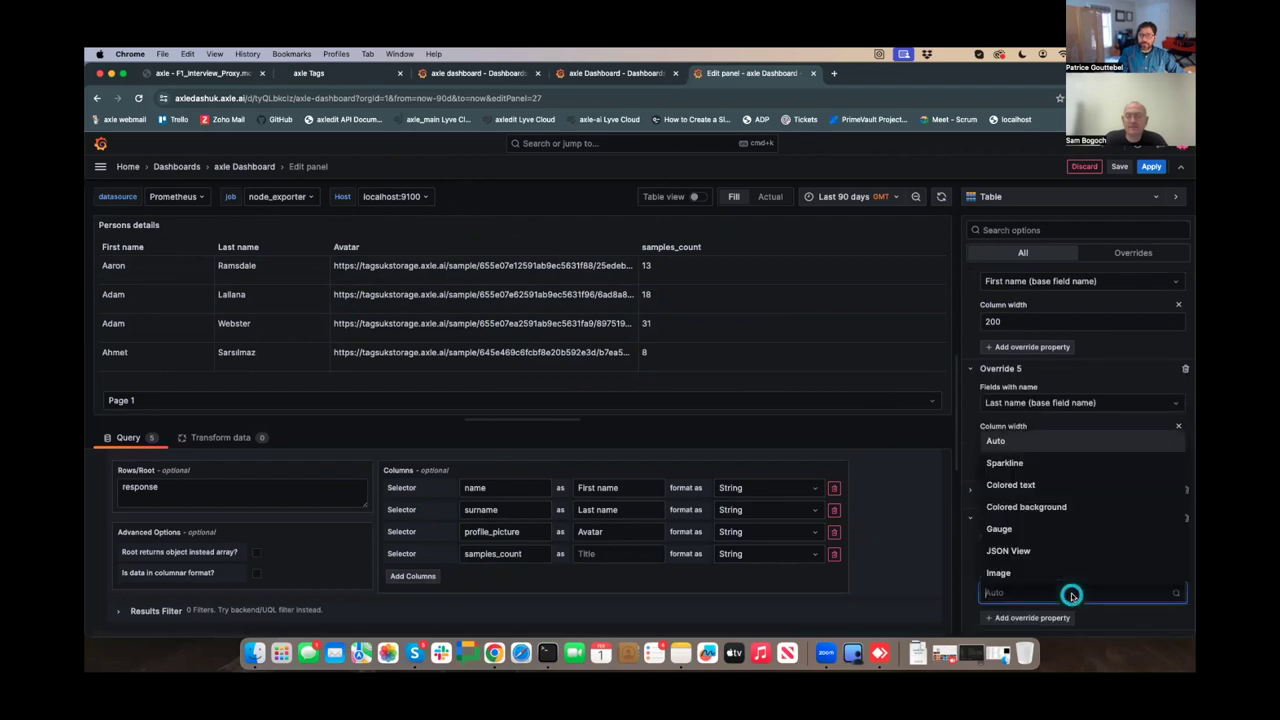
{"action": "left_click", "coordinate": [1050, 570]}
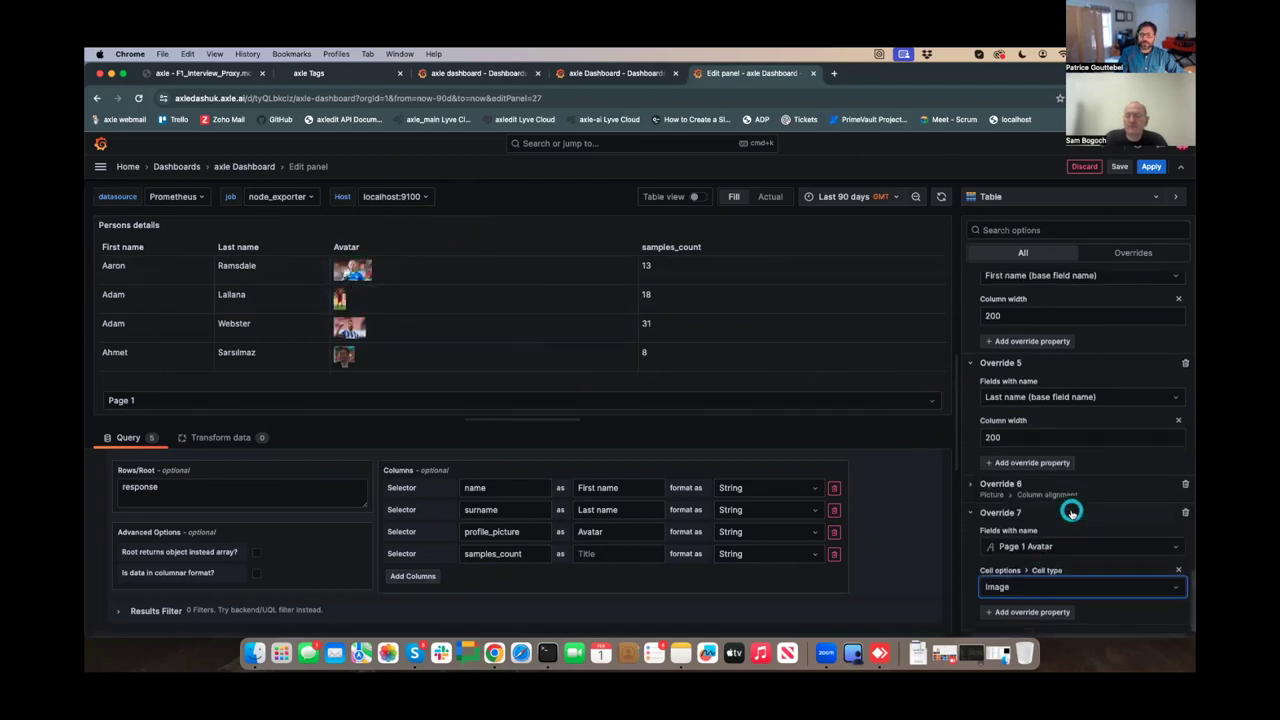
{"action": "scroll", "coordinate": [1020, 560], "scroll_direction": "down", "scroll_amount": 1}
{"action": "left_click", "coordinate": [1024, 586]}
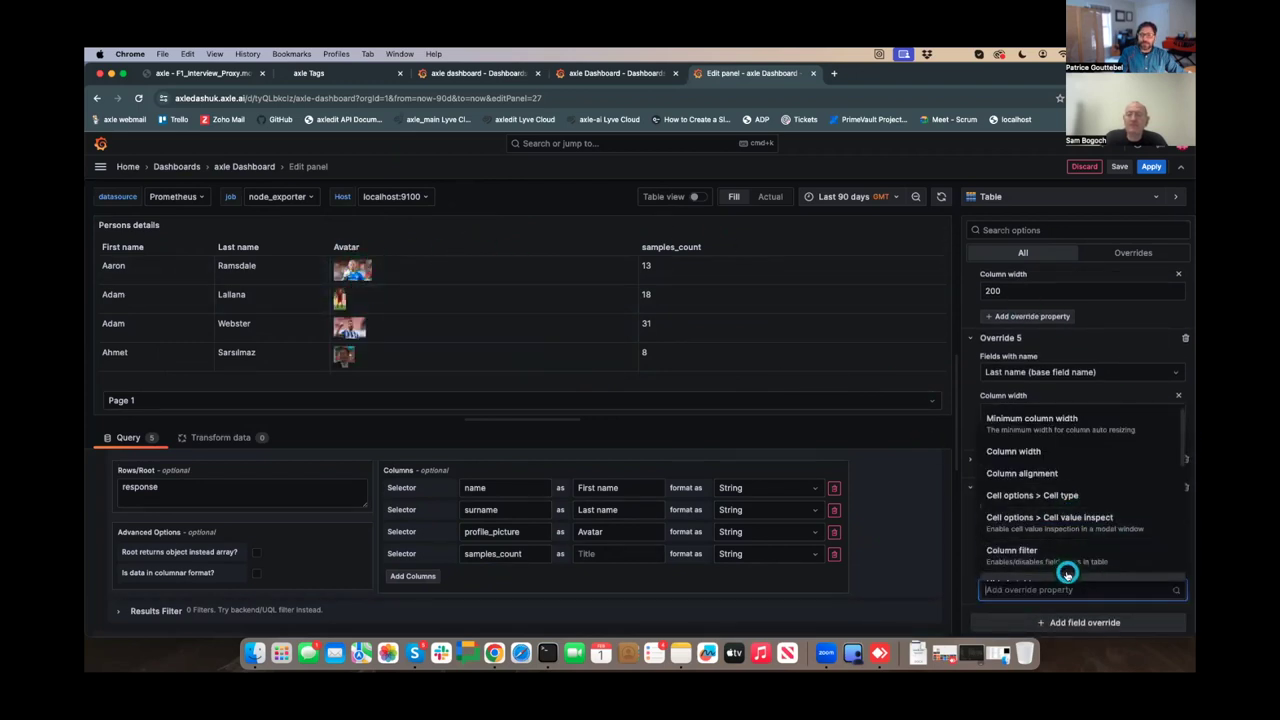
{"action": "scroll", "coordinate": [1066, 530], "scroll_direction": "down", "scroll_amount": 3}
{"action": "scroll", "coordinate": [1068, 512], "scroll_direction": "down", "scroll_amount": 5}
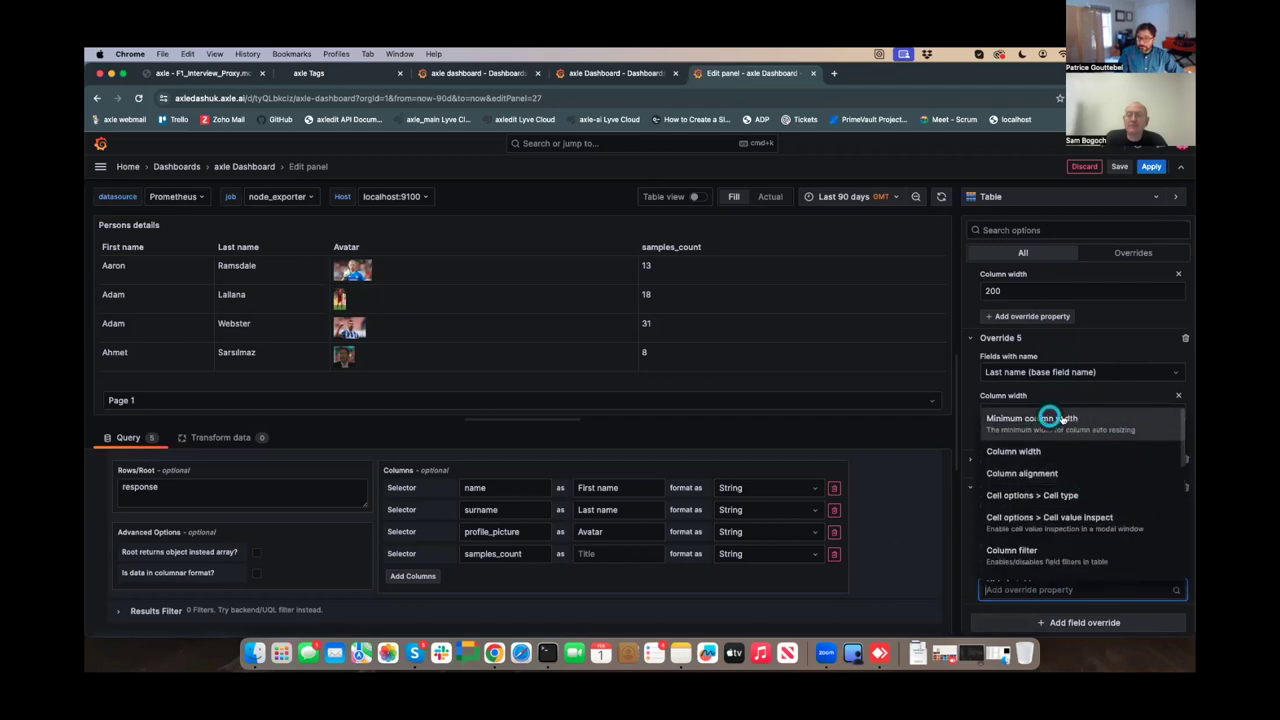
{"action": "left_click", "coordinate": [1086, 500]}
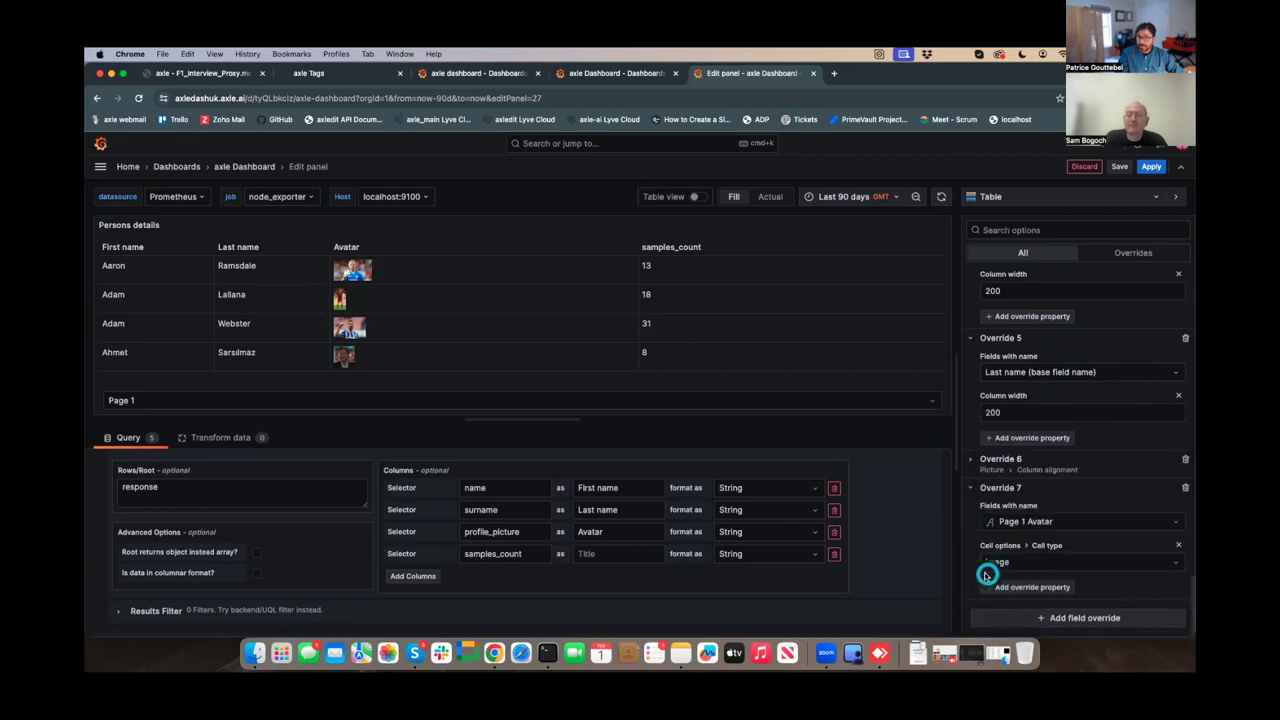
- Add another field override that targets the Page 1 samples_count field by name
{"action": "left_click", "coordinate": [1066, 615]}
{"action": "left_click", "coordinate": [1071, 458]}
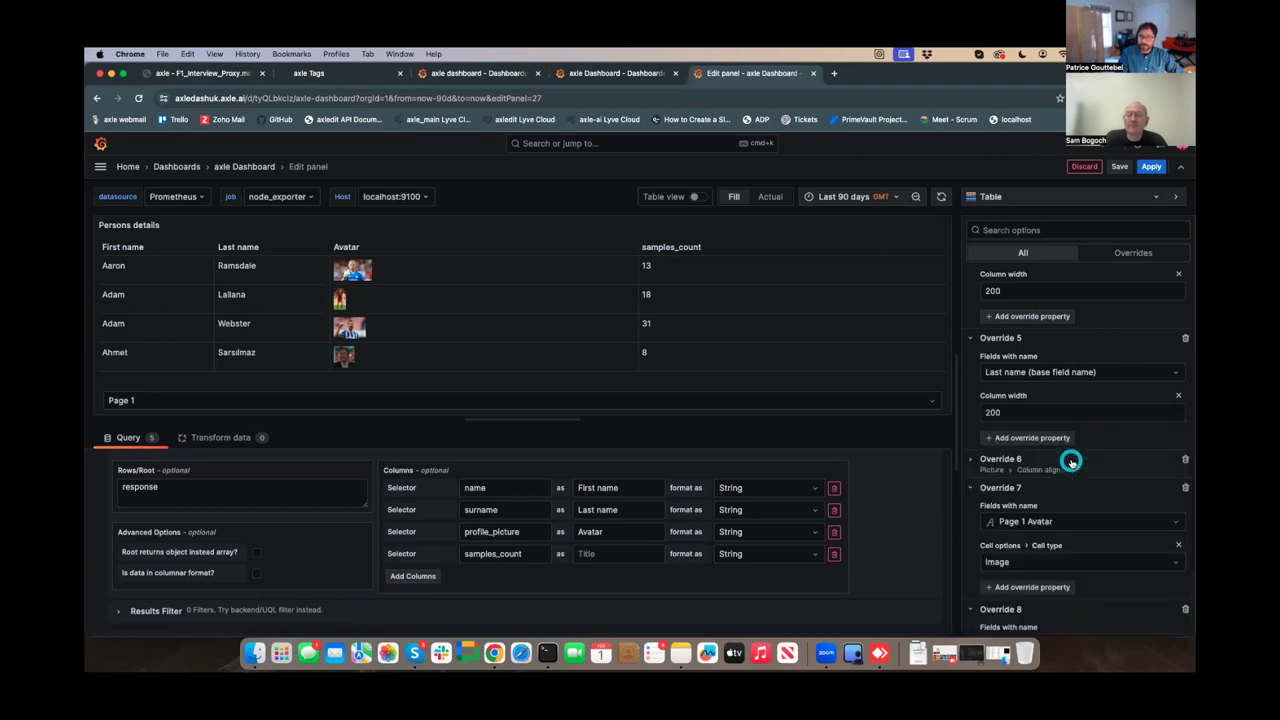
{"action": "scroll", "coordinate": [1076, 497], "scroll_direction": "down", "scroll_amount": 2}
{"action": "left_click", "coordinate": [1063, 574]}
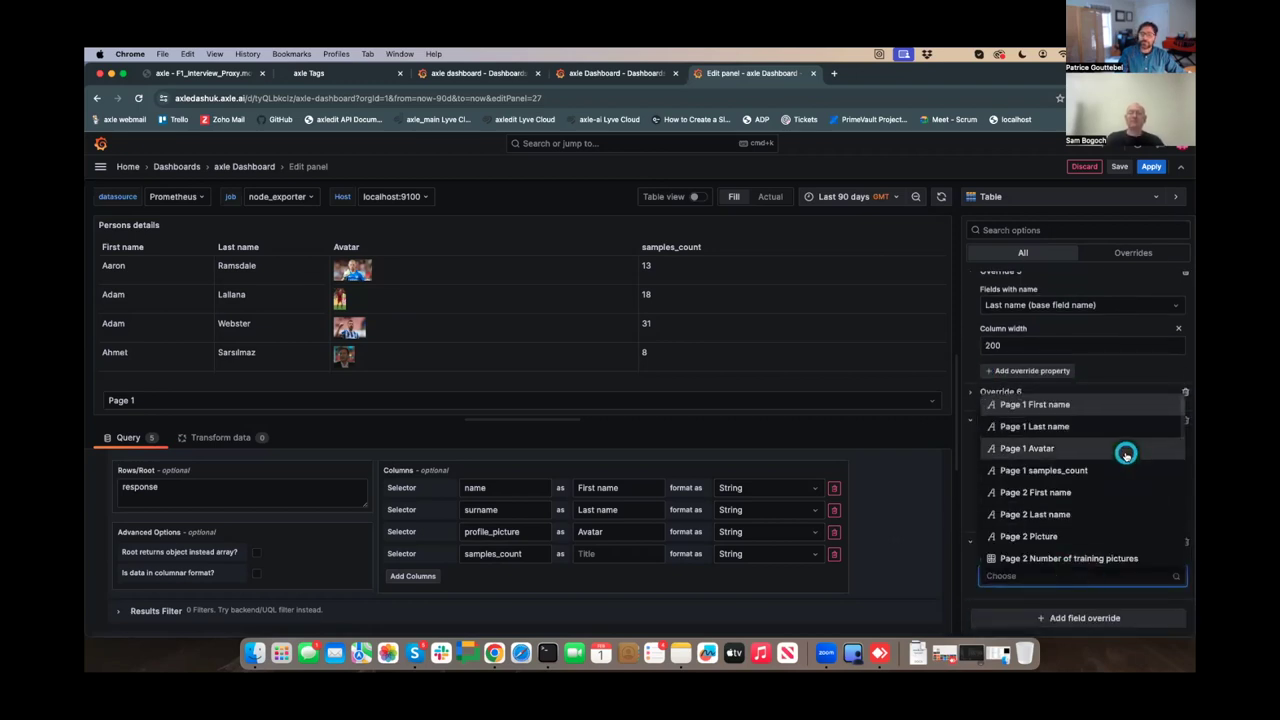
{"action": "left_click", "coordinate": [1100, 470]}
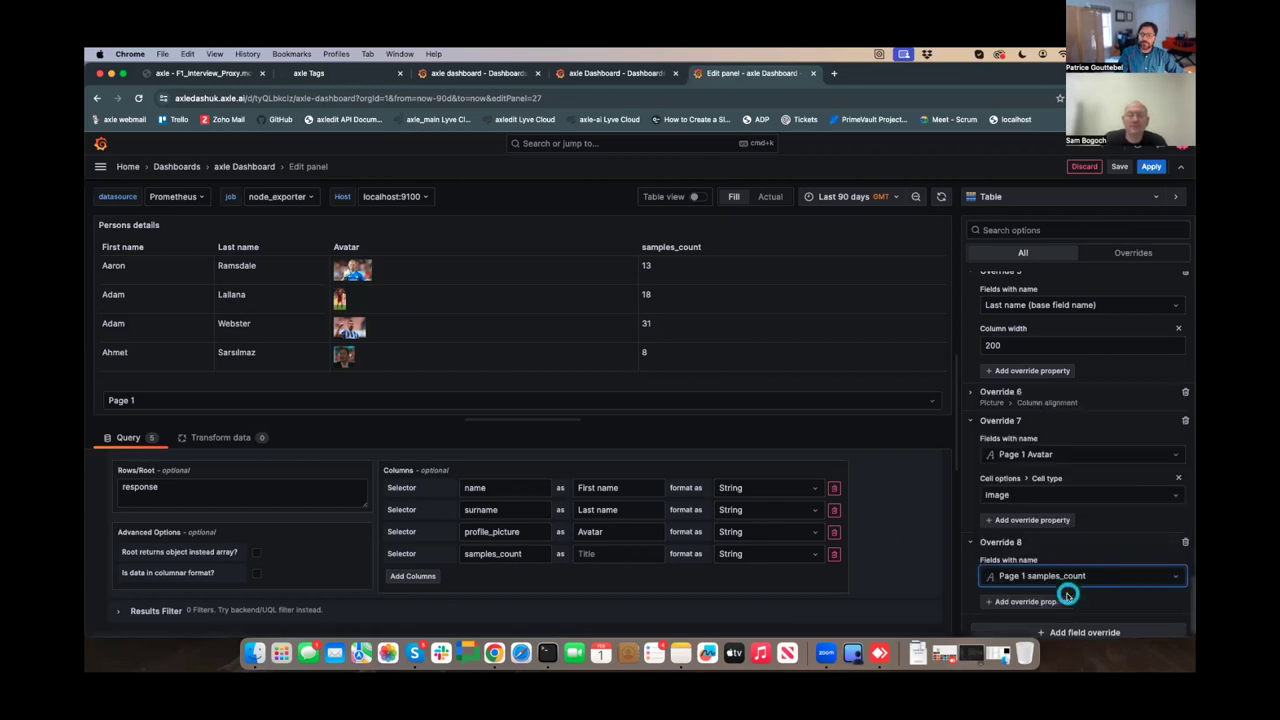
- Add a cell type property to the samples_count override, try Sparkline, and set it to Gauge
{"action": "left_click", "coordinate": [1115, 582]}
{"action": "left_click", "coordinate": [1115, 582]}
{"action": "left_click", "coordinate": [1051, 604]}
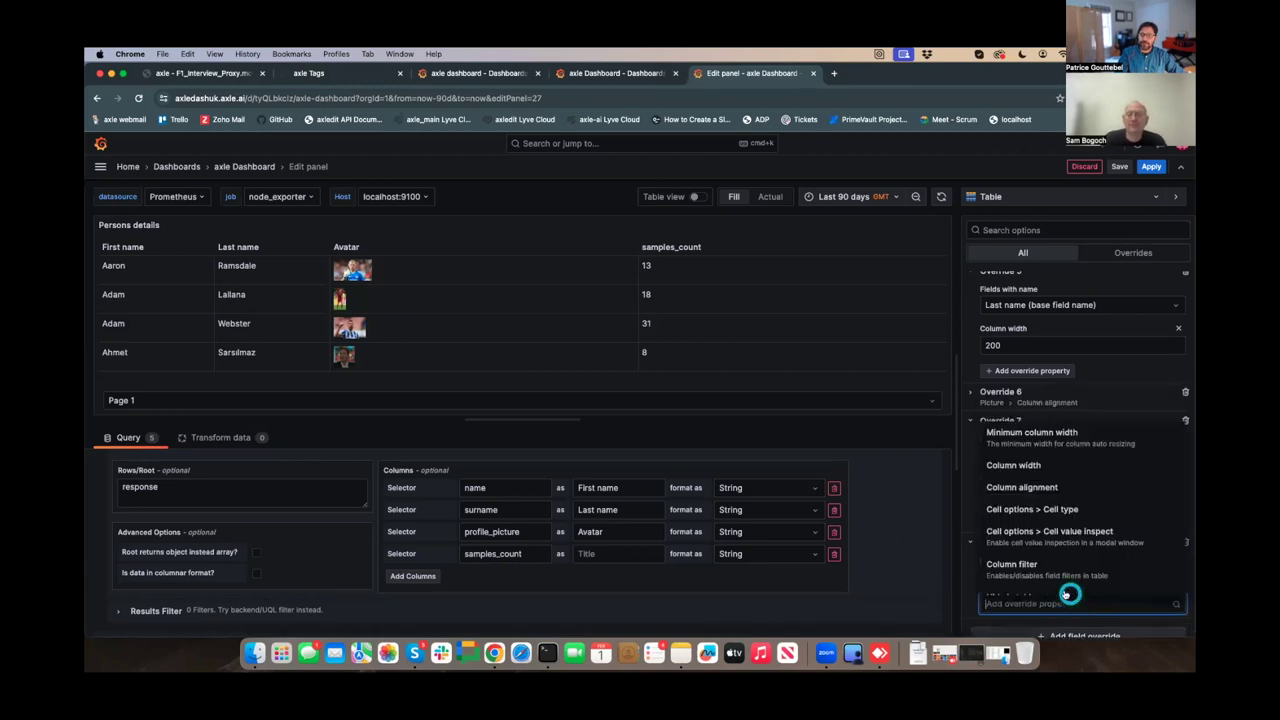
{"action": "left_click", "coordinate": [1124, 509]}
{"action": "left_click", "coordinate": [1066, 610]}
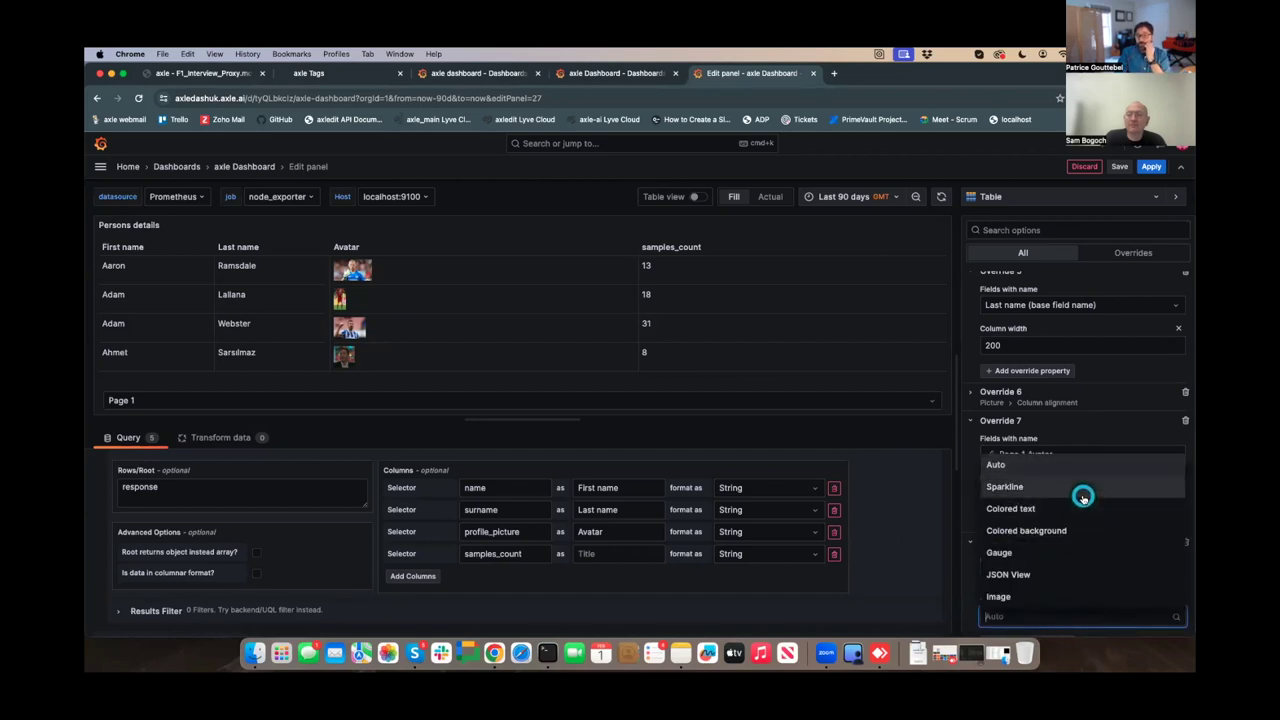
{"action": "left_click", "coordinate": [1080, 492]}
{"action": "left_click", "coordinate": [1060, 615]}
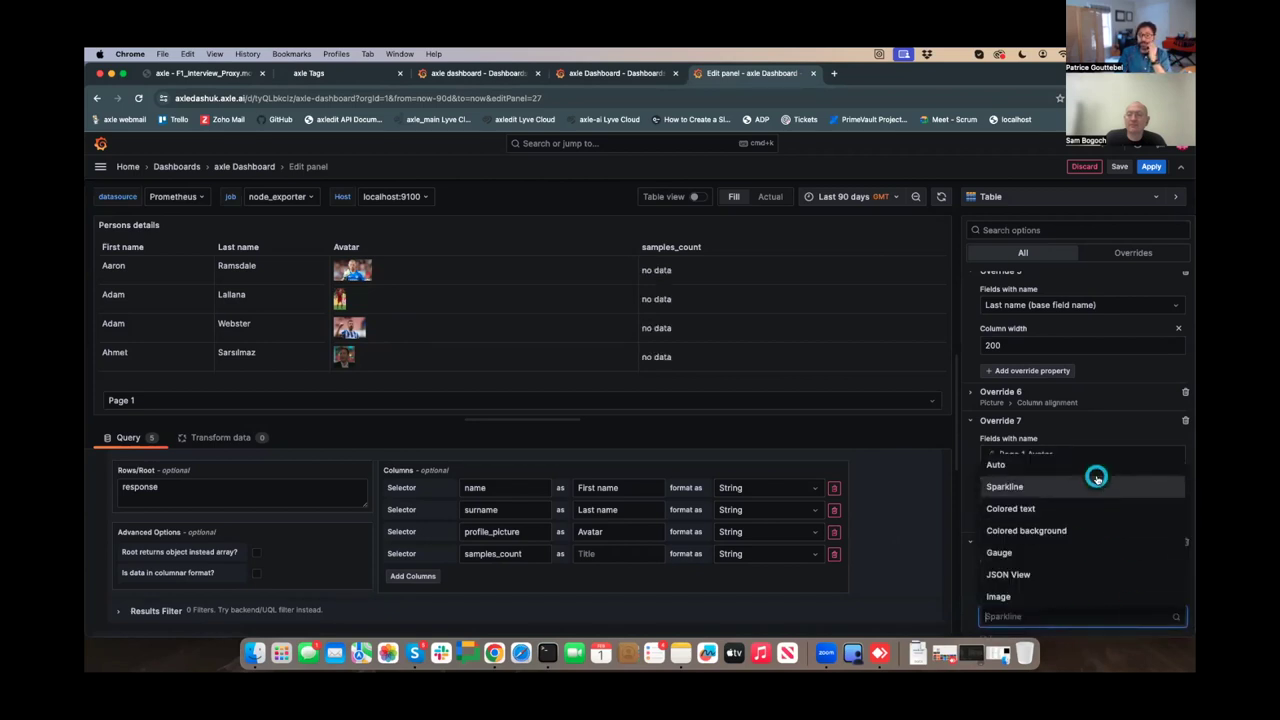
{"action": "left_click", "coordinate": [1057, 552]}
- Set the samples_count column's format to Number in the Page 1 query and discard the Persons details panel edits
{"action": "scroll", "coordinate": [720, 298], "scroll_direction": "down", "scroll_amount": 3}
{"action": "scroll", "coordinate": [718, 299], "scroll_direction": "down", "scroll_amount": 2}
{"action": "scroll", "coordinate": [720, 297], "scroll_direction": "up", "scroll_amount": 6}
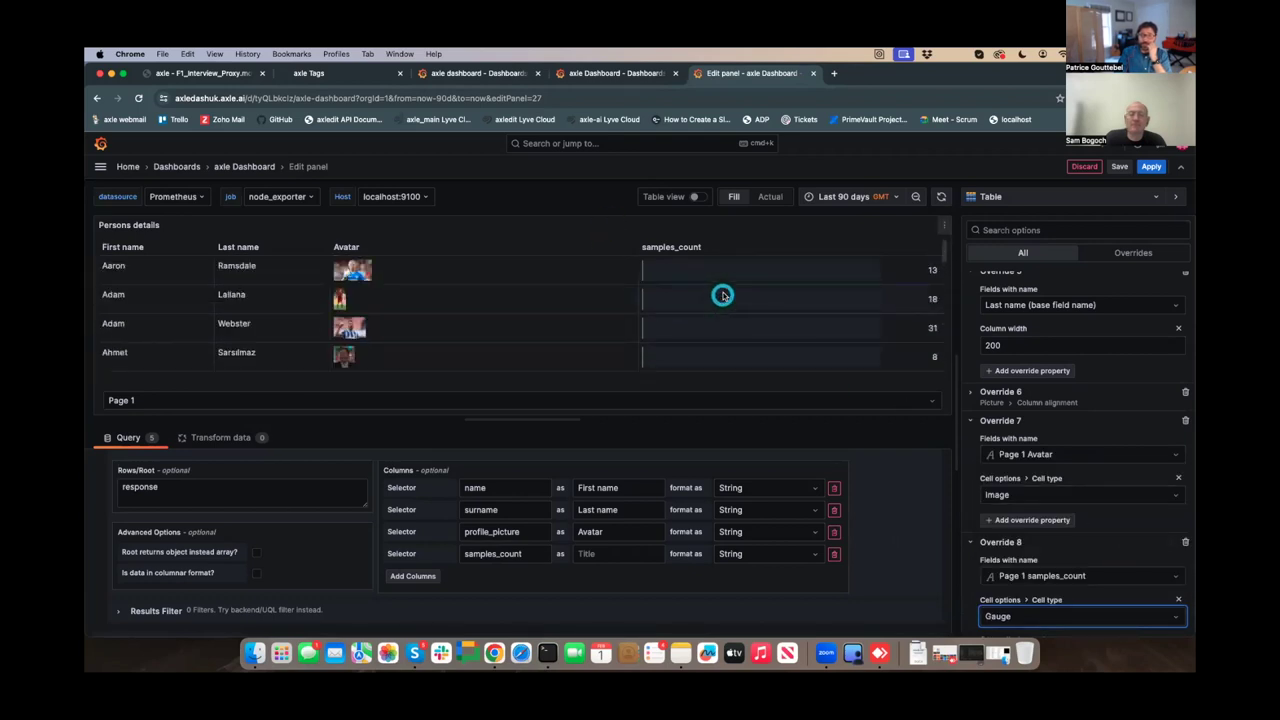
{"action": "scroll", "coordinate": [748, 295], "scroll_direction": "down", "scroll_amount": 5}
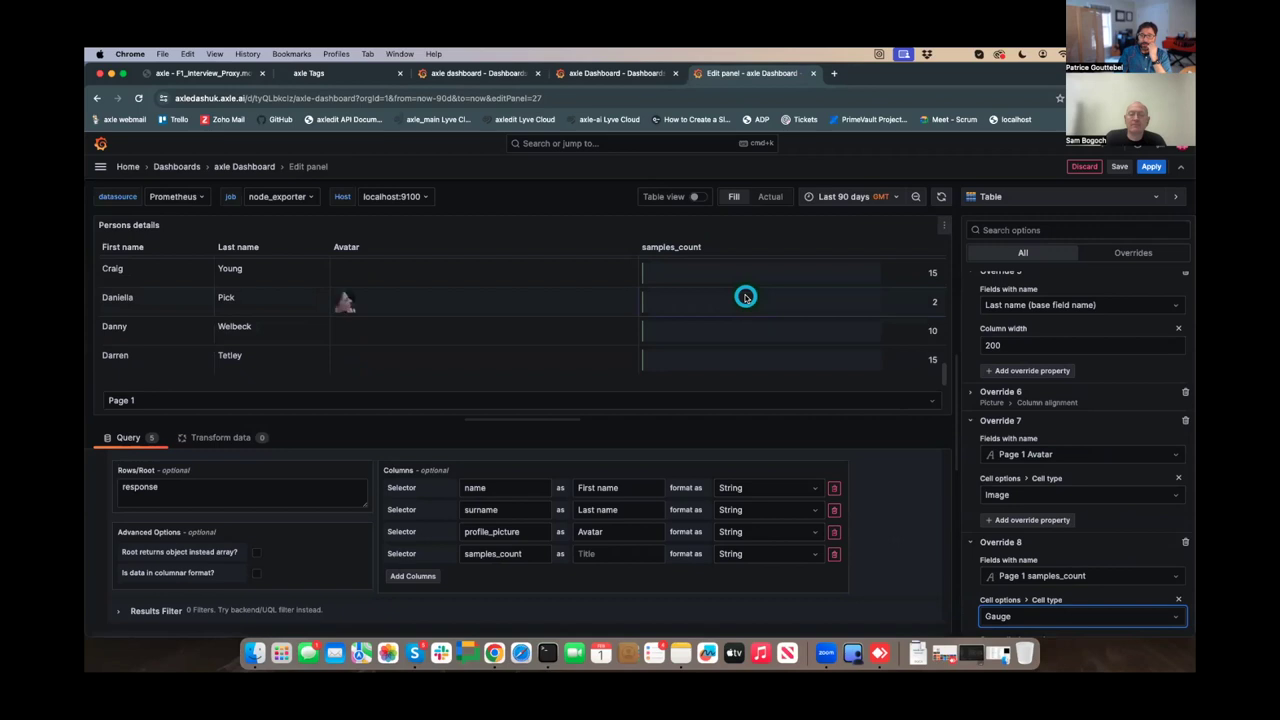
{"action": "scroll", "coordinate": [745, 297], "scroll_direction": "up", "scroll_amount": 6}
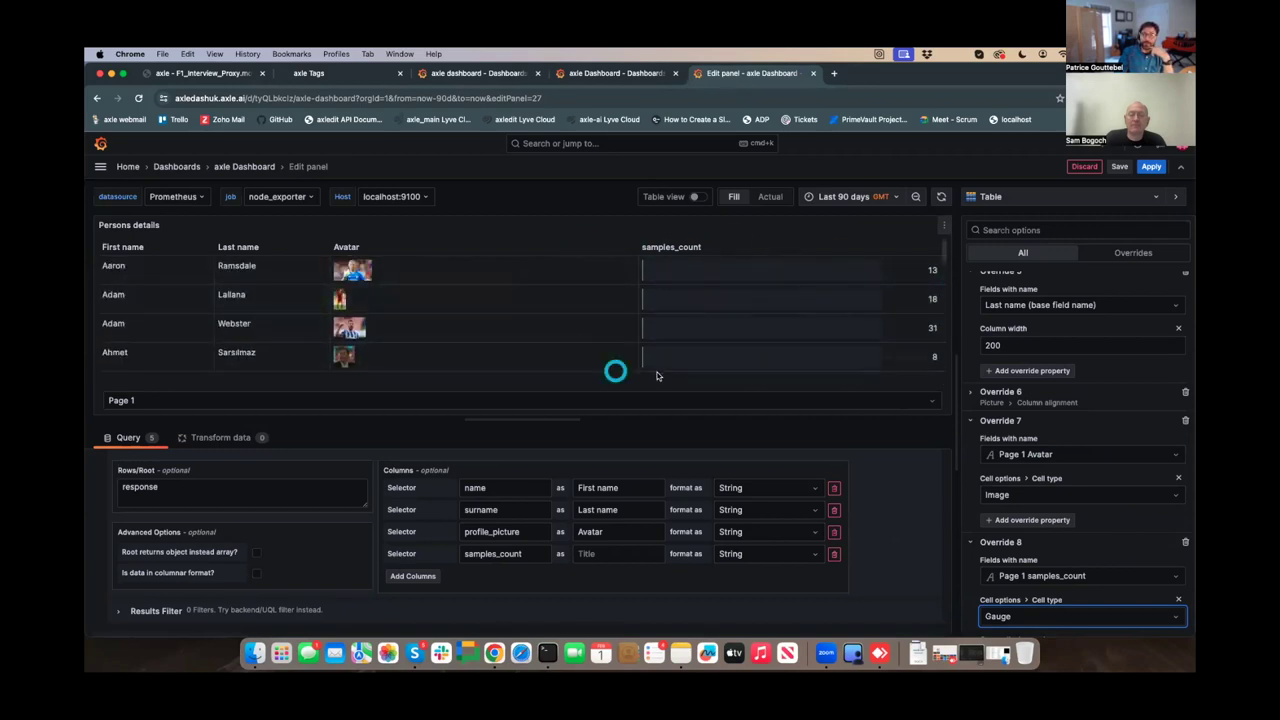
{"action": "scroll", "coordinate": [1134, 569], "scroll_direction": "down", "scroll_amount": 1}
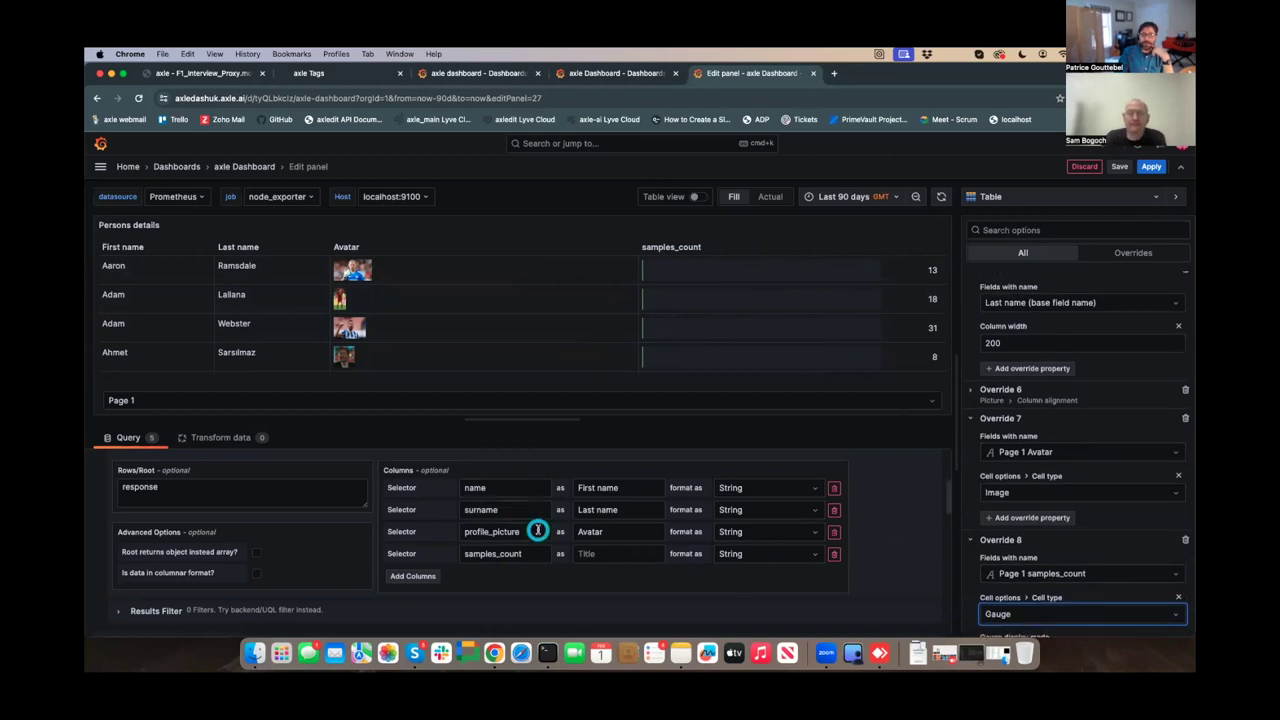
{"action": "left_click", "coordinate": [776, 567]}
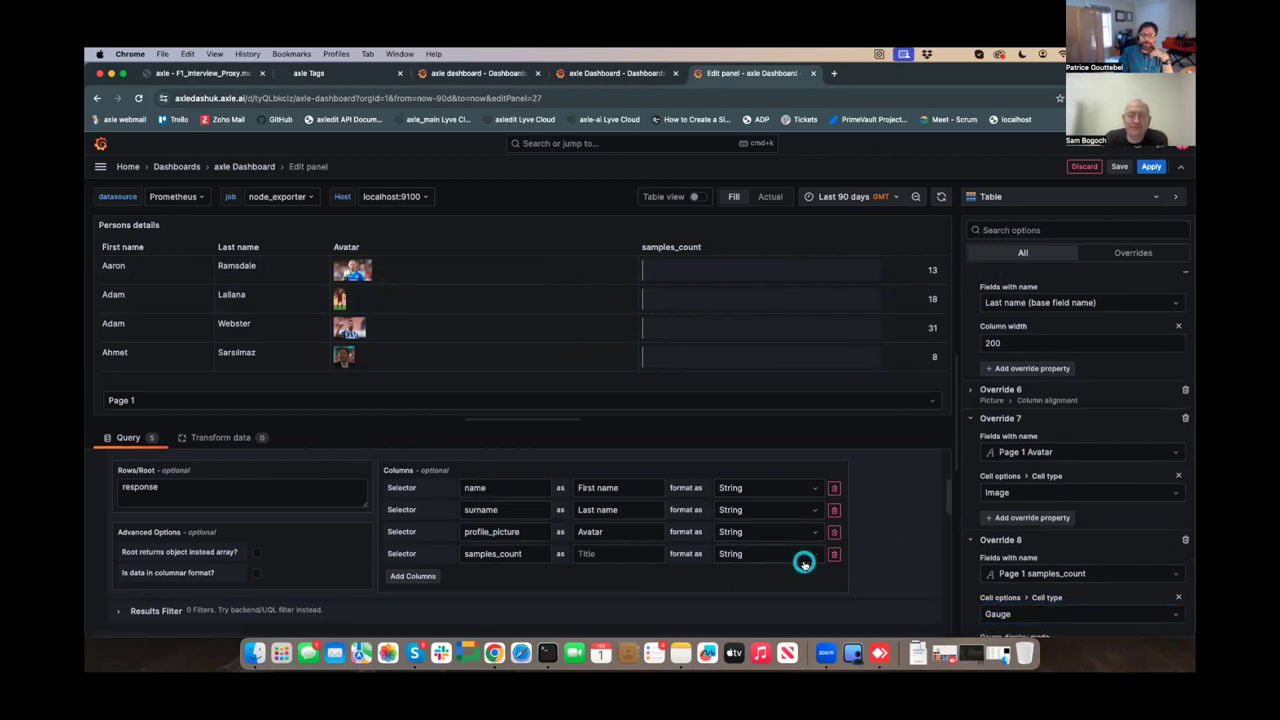
{"action": "left_click", "coordinate": [804, 563]}
{"action": "left_click", "coordinate": [750, 449]}
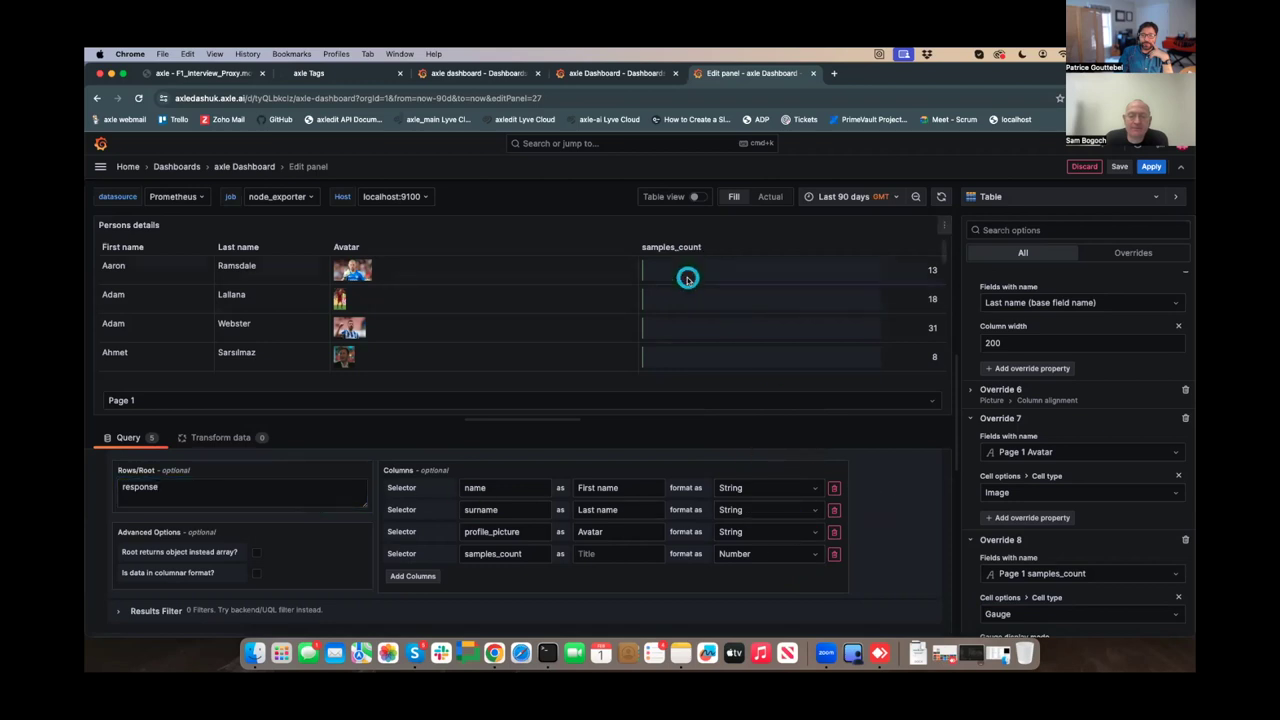
{"action": "scroll", "coordinate": [686, 285], "scroll_direction": "down", "scroll_amount": 3}
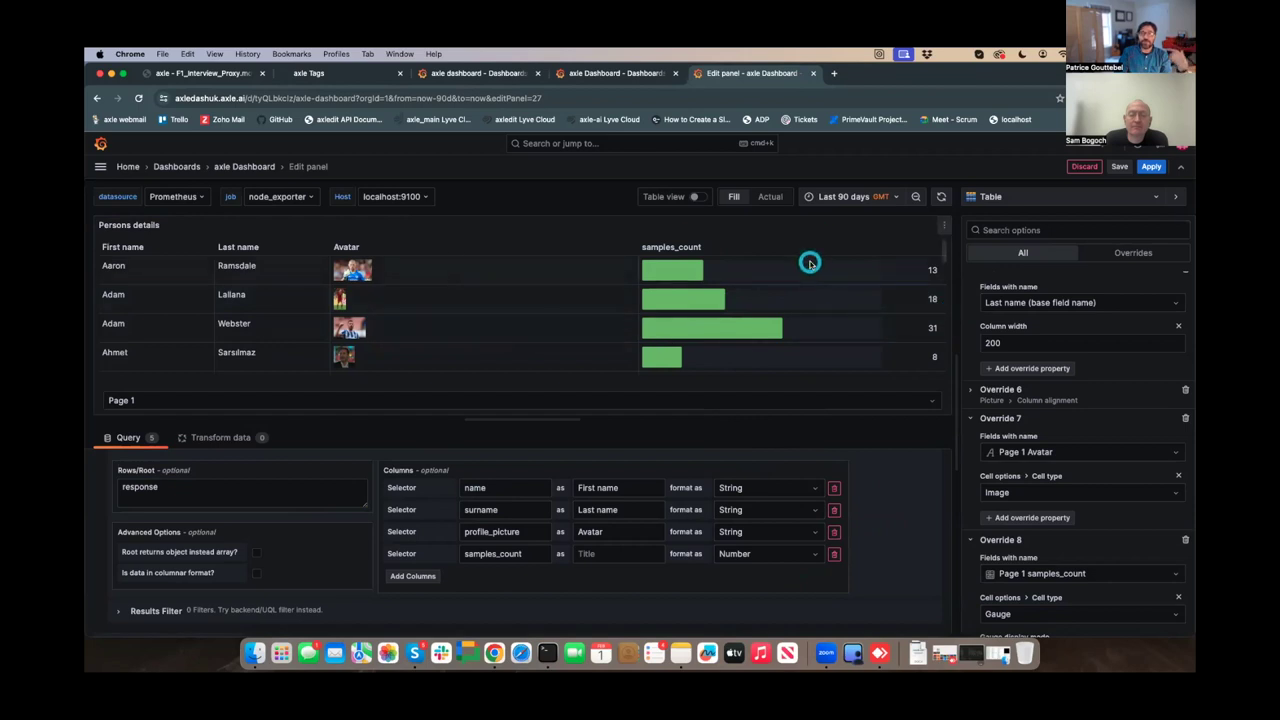
{"action": "left_click", "coordinate": [1087, 168]}
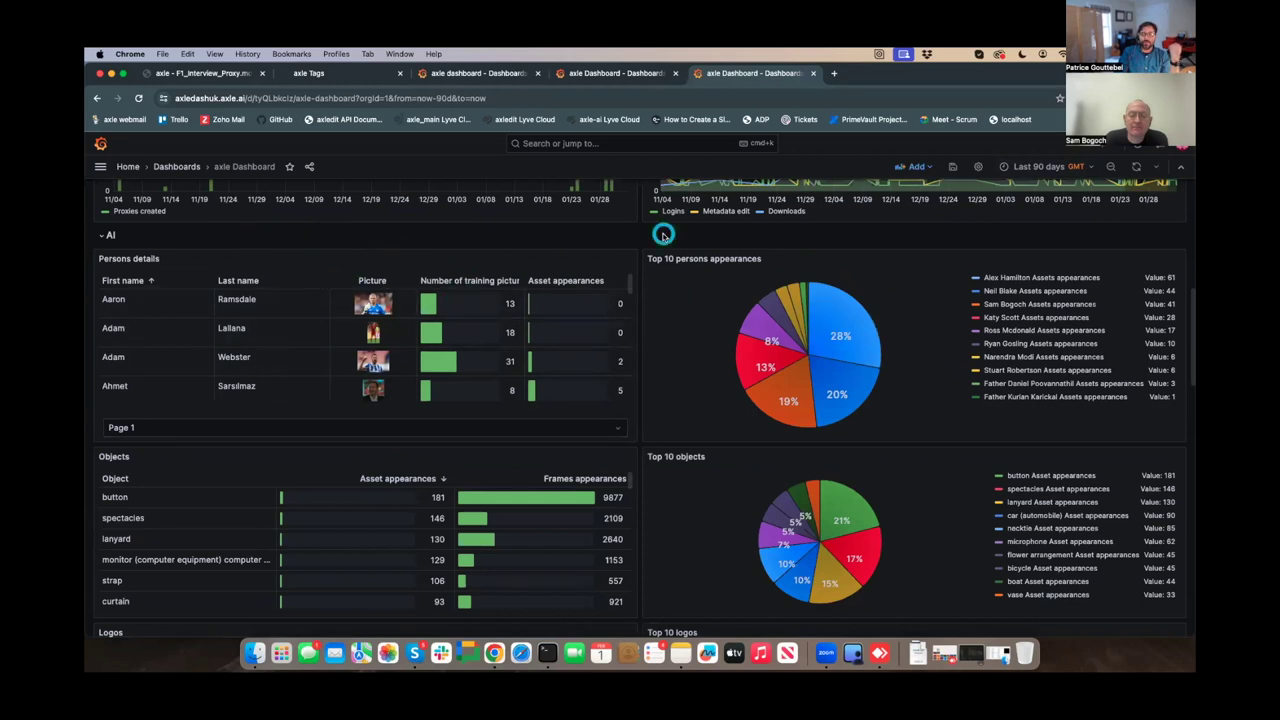
- Open the Top 10 persons appearances panel for editing and examine its query URL, parsing options and result columns
{"action": "left_click", "coordinate": [1165, 259]}
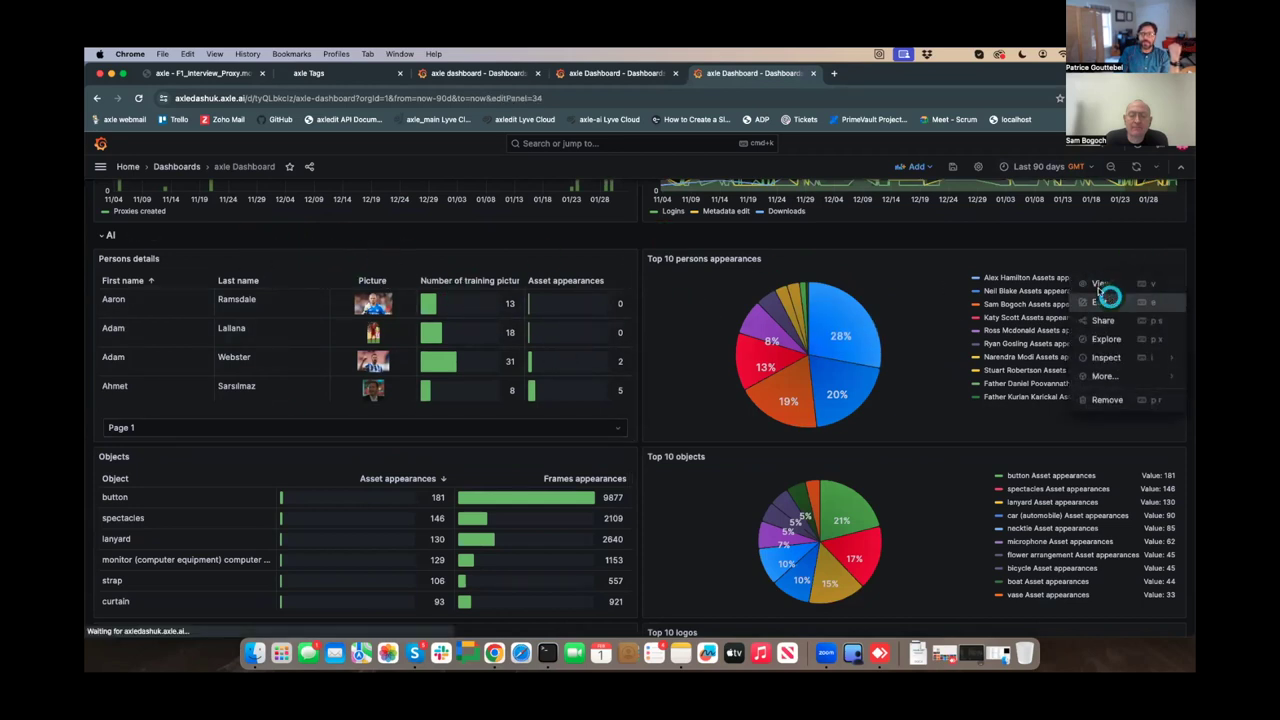
{"action": "left_click", "coordinate": [1106, 301]}
{"action": "left_click", "coordinate": [500, 577]}
{"action": "scroll", "coordinate": [479, 573], "scroll_direction": "down", "scroll_amount": 2}
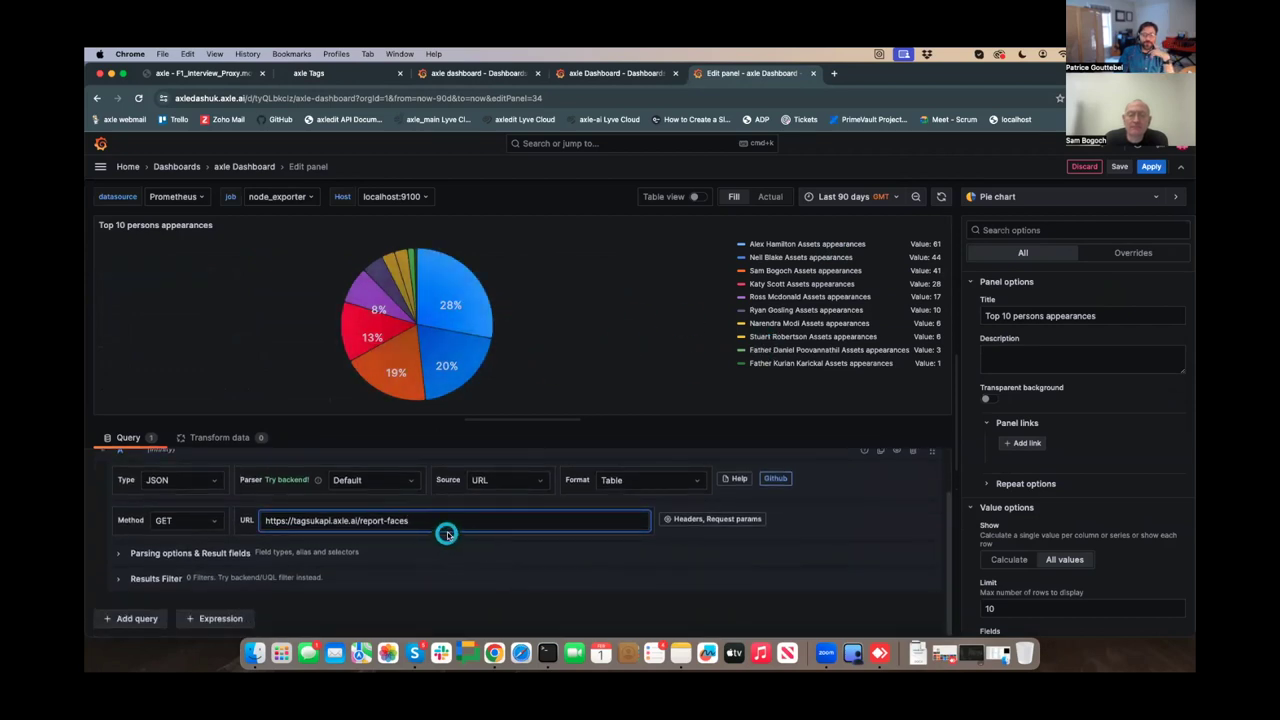
{"action": "left_click", "coordinate": [166, 554]}
{"action": "scroll", "coordinate": [530, 545], "scroll_direction": "down", "scroll_amount": 3}
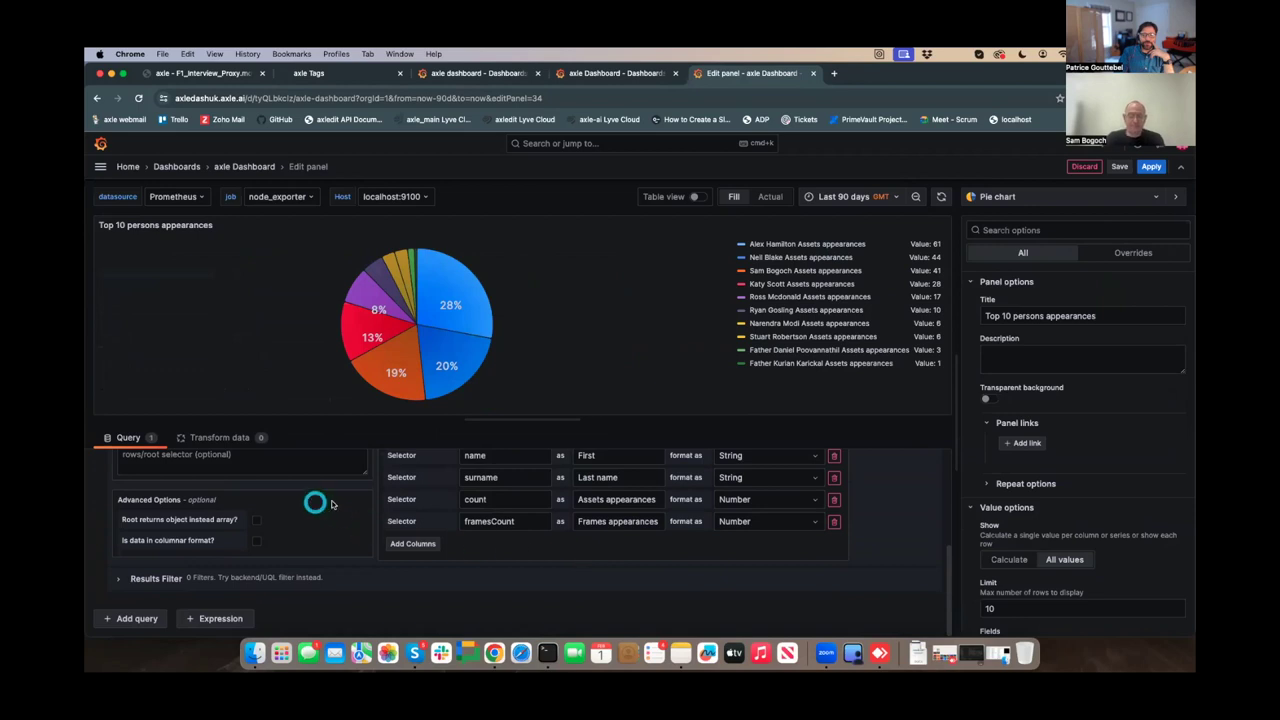
- Reselect the Pie chart visualization and set its limit of displayed rows to 5
{"action": "left_click", "coordinate": [1022, 199]}
{"action": "left_click", "coordinate": [1031, 477]}
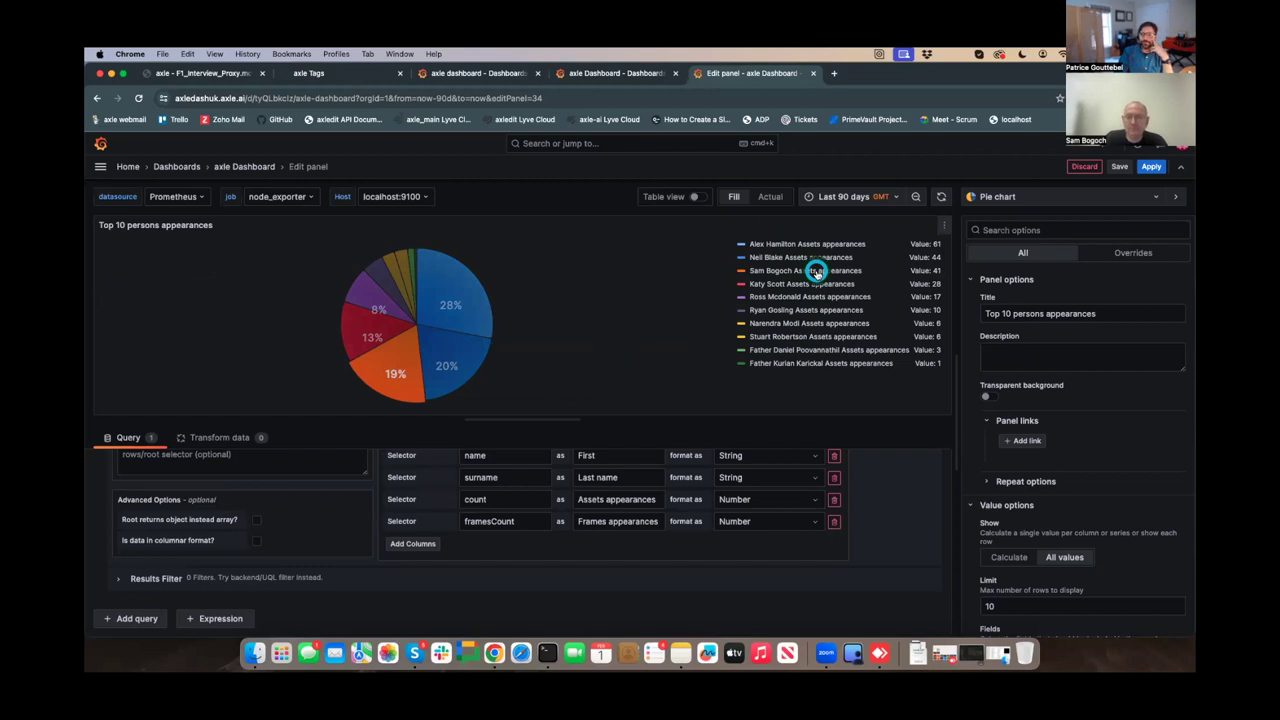
{"action": "scroll", "coordinate": [1080, 495], "scroll_direction": "down", "scroll_amount": 3}
{"action": "left_click", "coordinate": [1017, 432]}
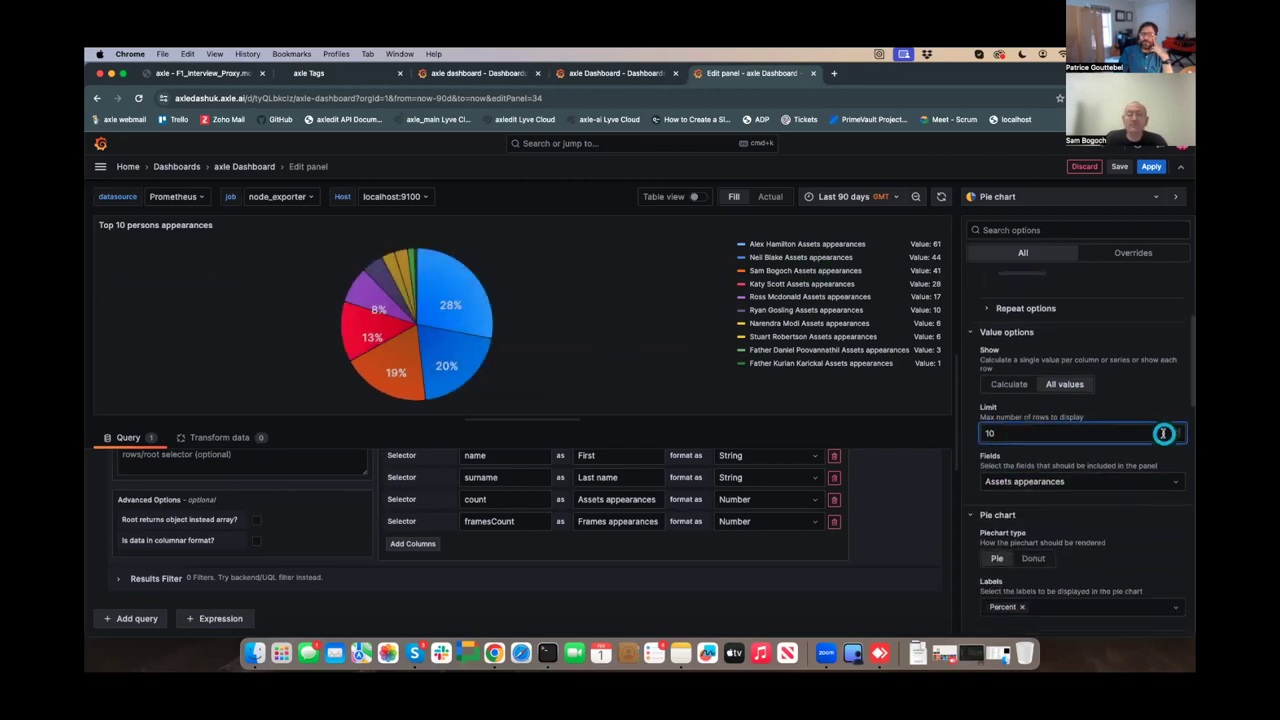
{"action": "type", "text": "5"}
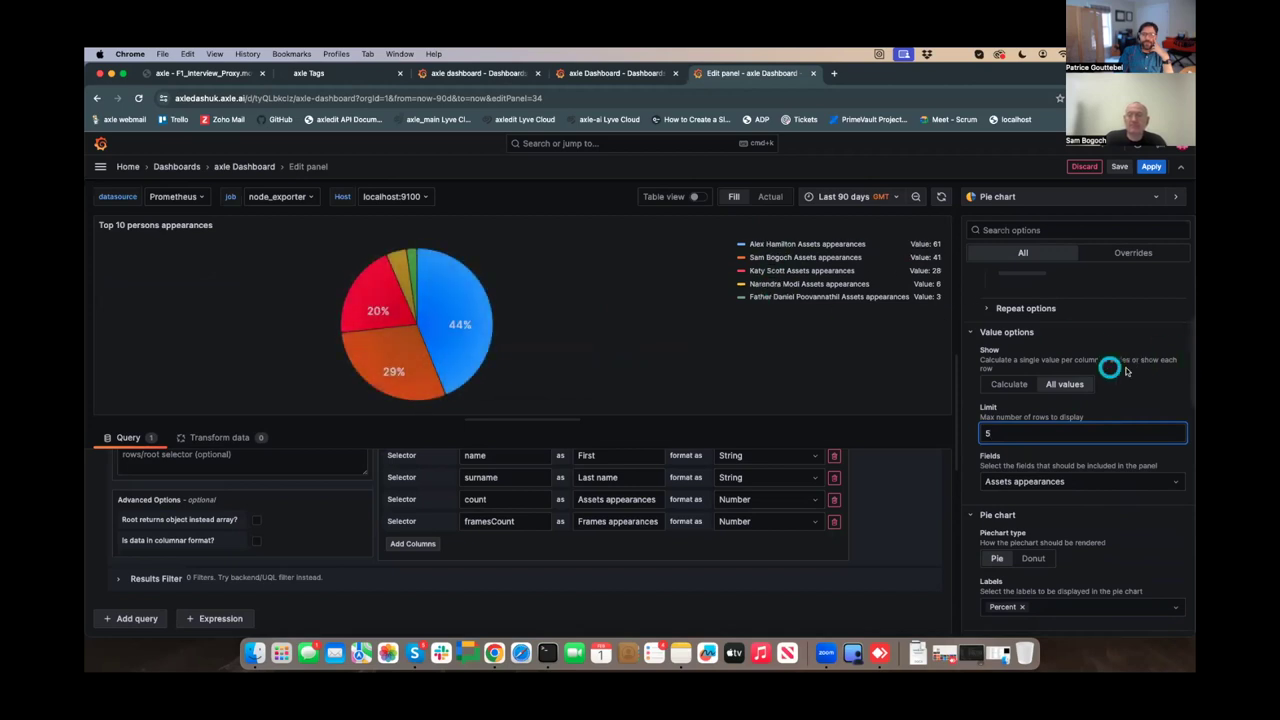
- Set the pie chart's row limit back to 10 and review its label, tooltip and legend options
{"action": "key", "text": "BackSpace"}
{"action": "type", "text": "10"}
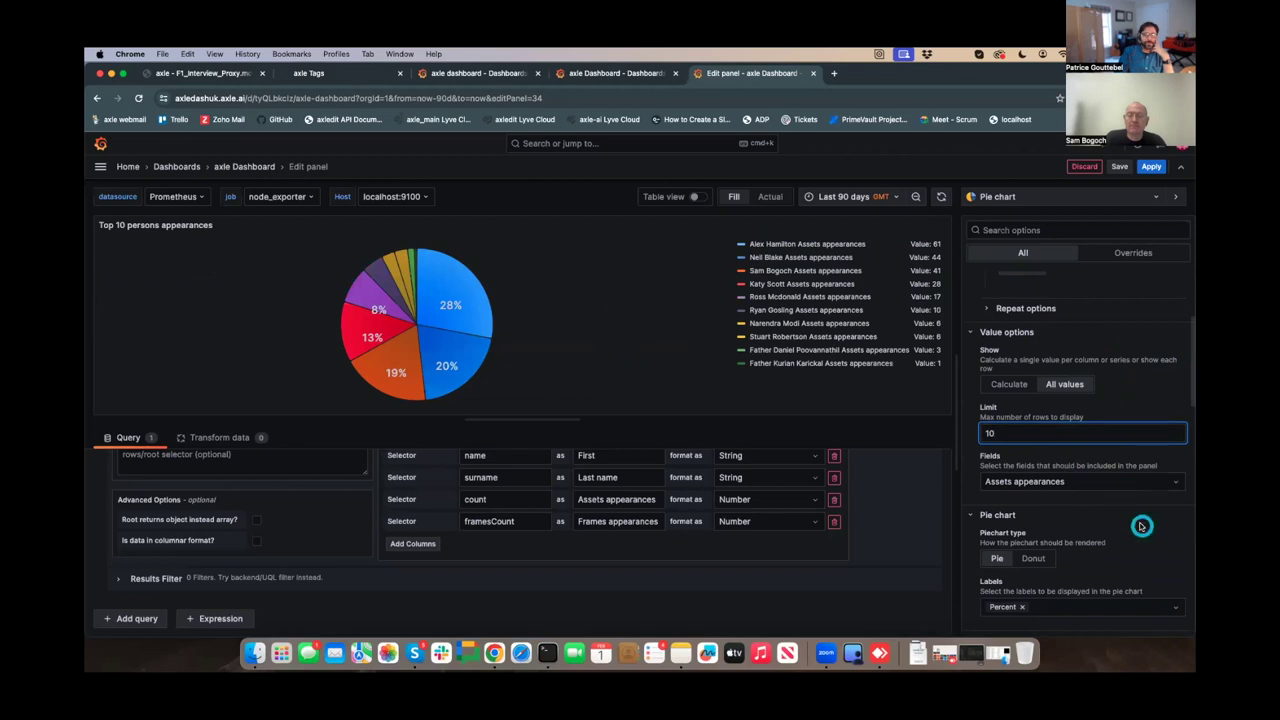
{"action": "scroll", "coordinate": [1112, 483], "scroll_direction": "down", "scroll_amount": 3}
{"action": "scroll", "coordinate": [1112, 483], "scroll_direction": "down", "scroll_amount": 5}
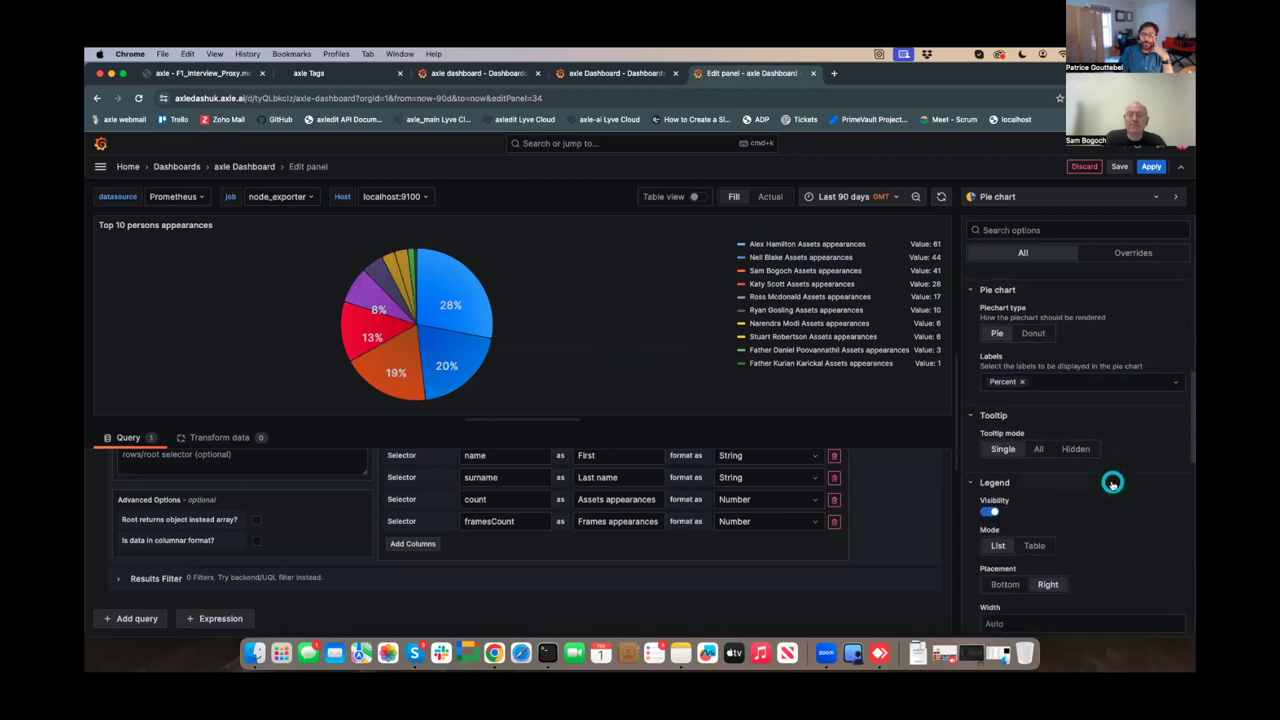
{"action": "scroll", "coordinate": [1060, 360], "scroll_direction": "up", "scroll_amount": 10}
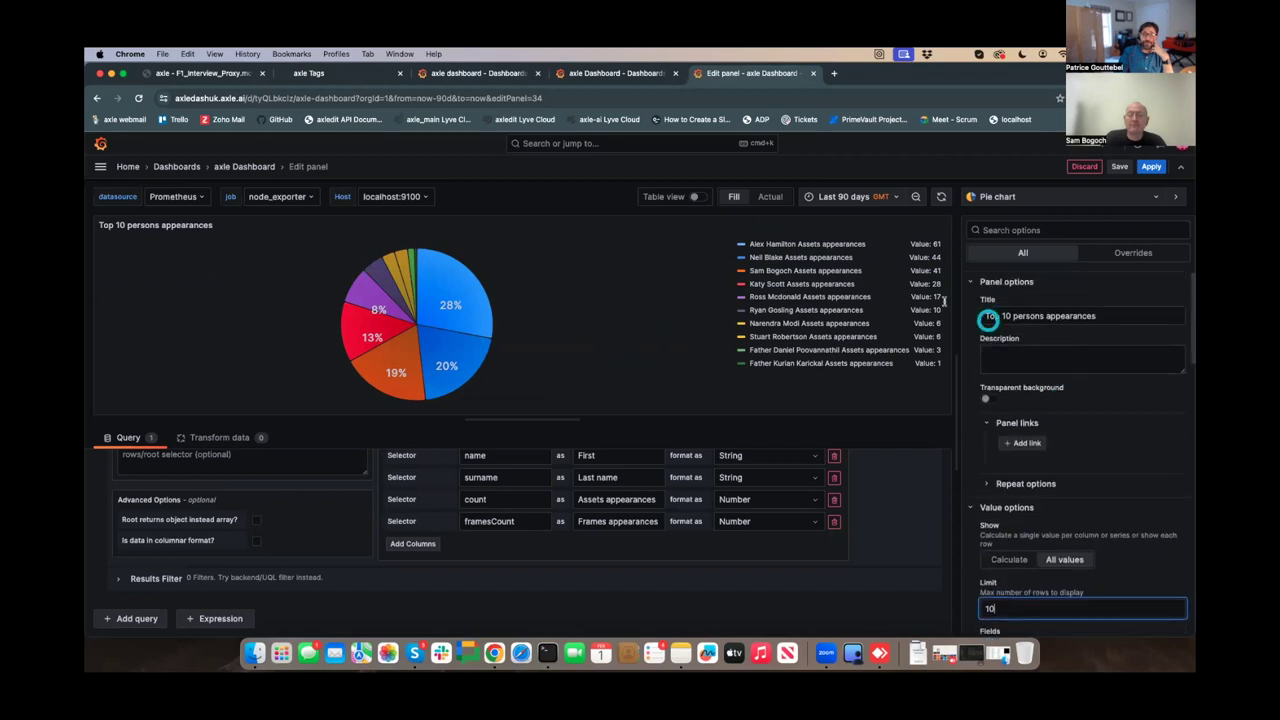
- Browse the available visualization types and leave the Top 10 persons appearances panel, discarding its edits
{"action": "left_click", "coordinate": [1031, 196]}
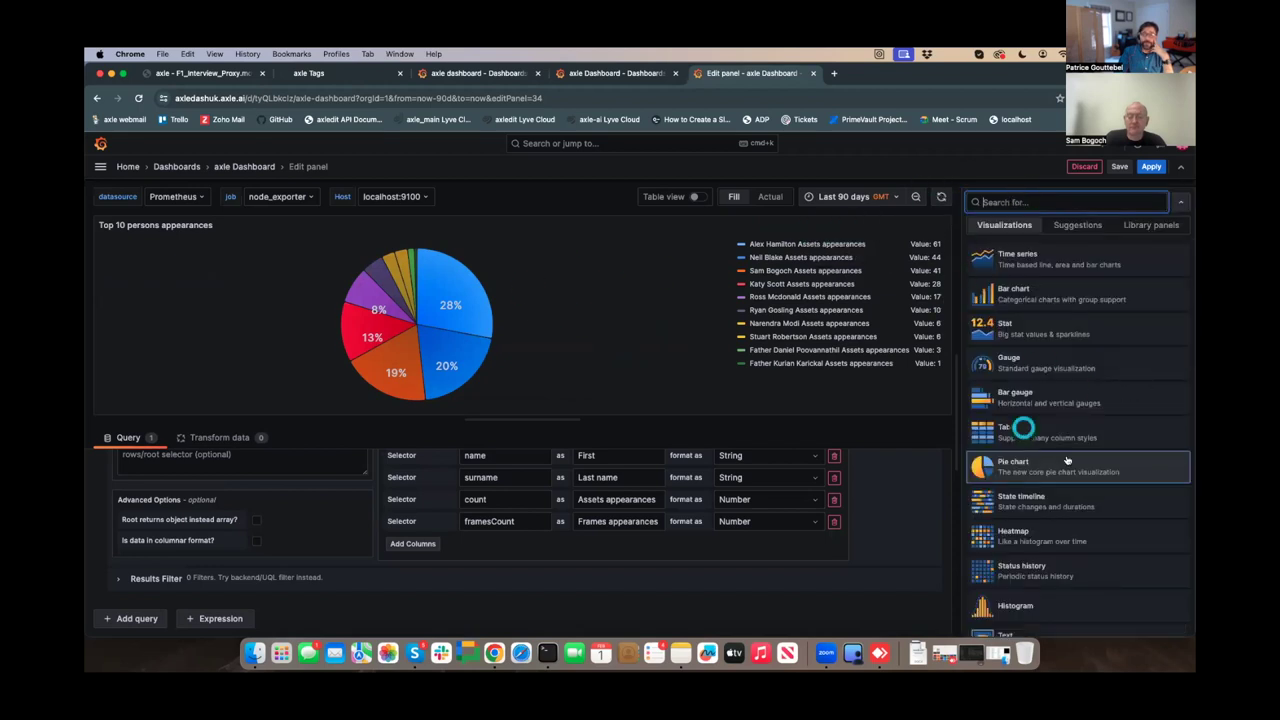
{"action": "scroll", "coordinate": [1080, 486], "scroll_direction": "down", "scroll_amount": 2}
{"action": "left_click", "coordinate": [623, 284]}
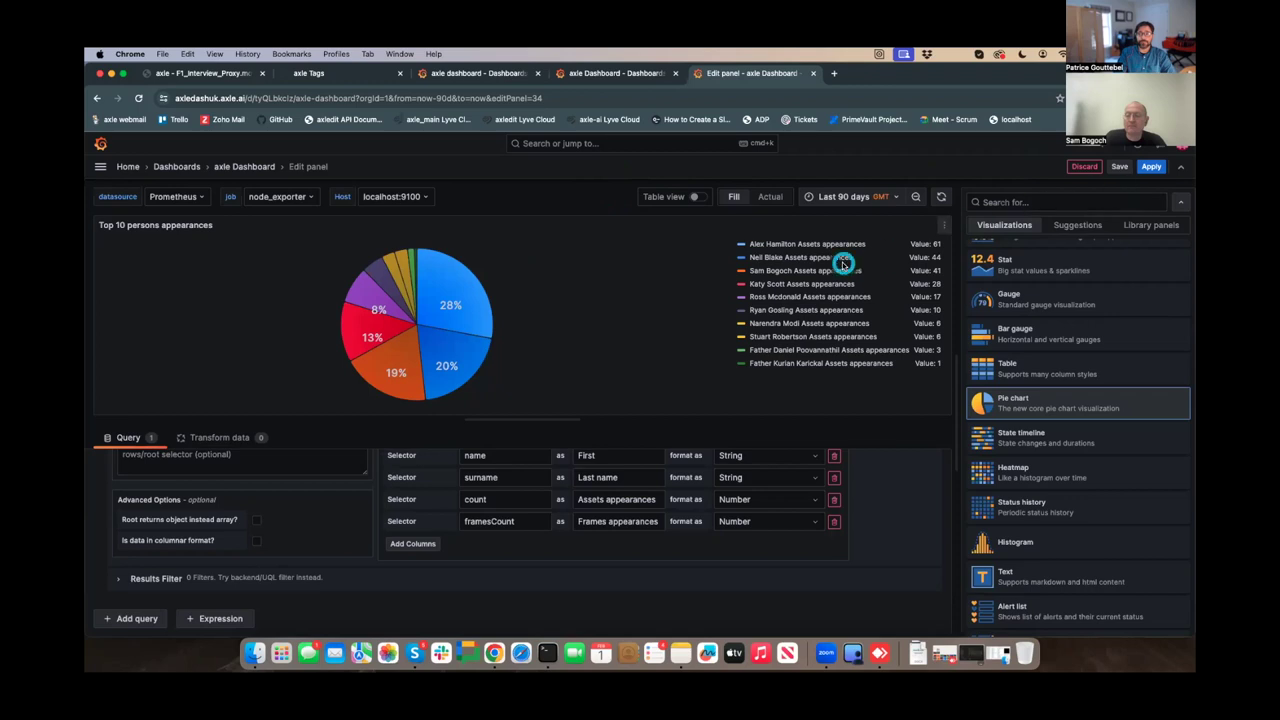
{"action": "left_click", "coordinate": [1086, 167]}
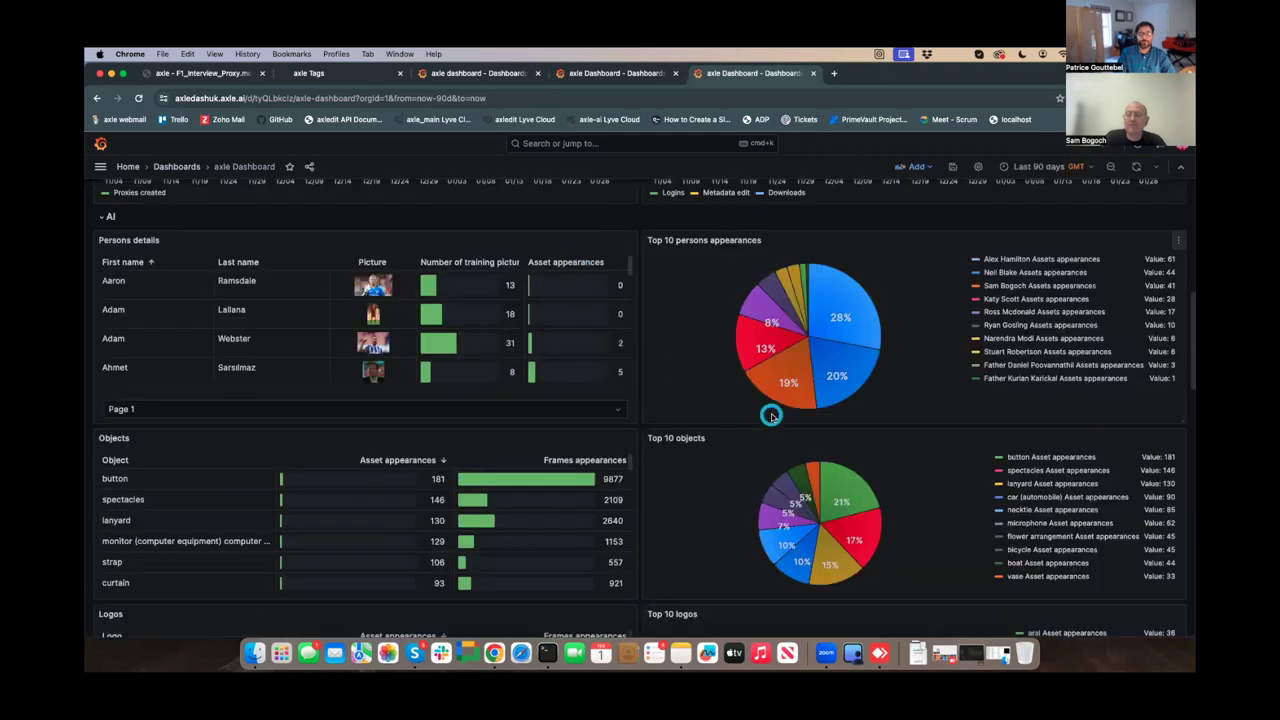
- Review the Objects and Logos tables and their top 10 pie charts in the dashboard's AI section
{"action": "scroll", "coordinate": [609, 344], "scroll_direction": "down", "scroll_amount": 5}
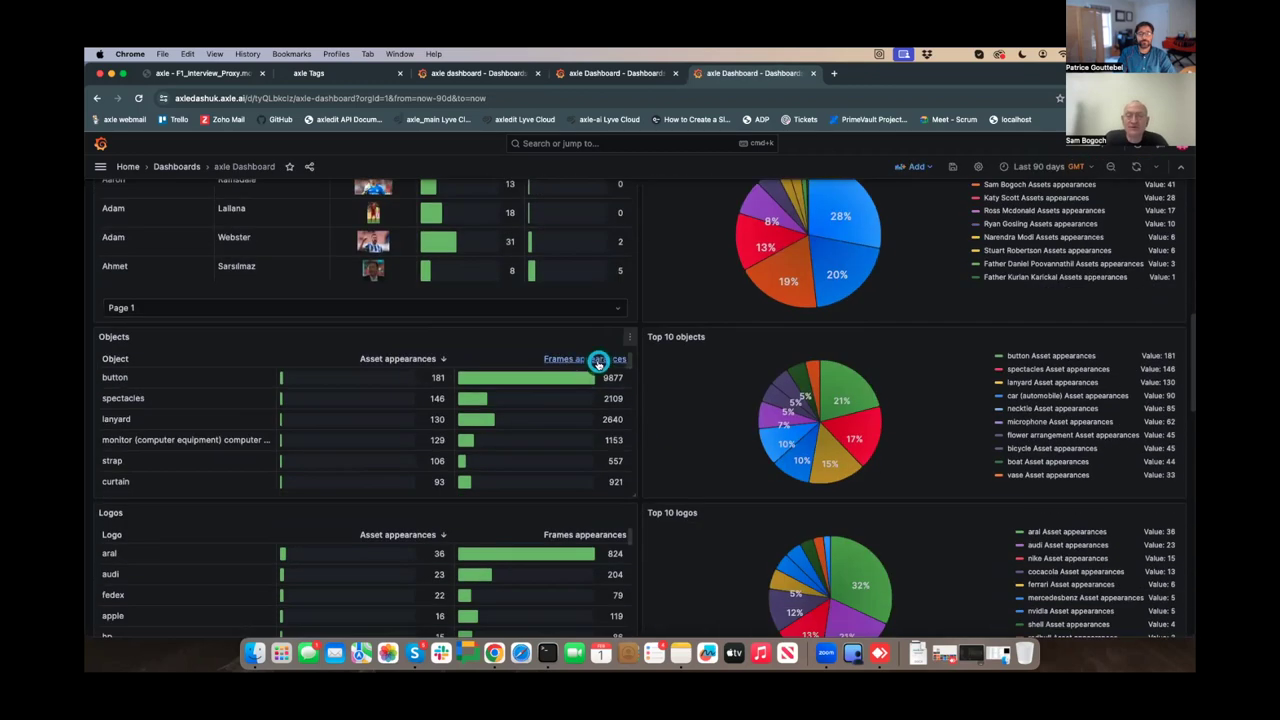
{"action": "scroll", "coordinate": [317, 412], "scroll_direction": "down", "scroll_amount": 2}
{"action": "scroll", "coordinate": [317, 412], "scroll_direction": "up", "scroll_amount": 2}
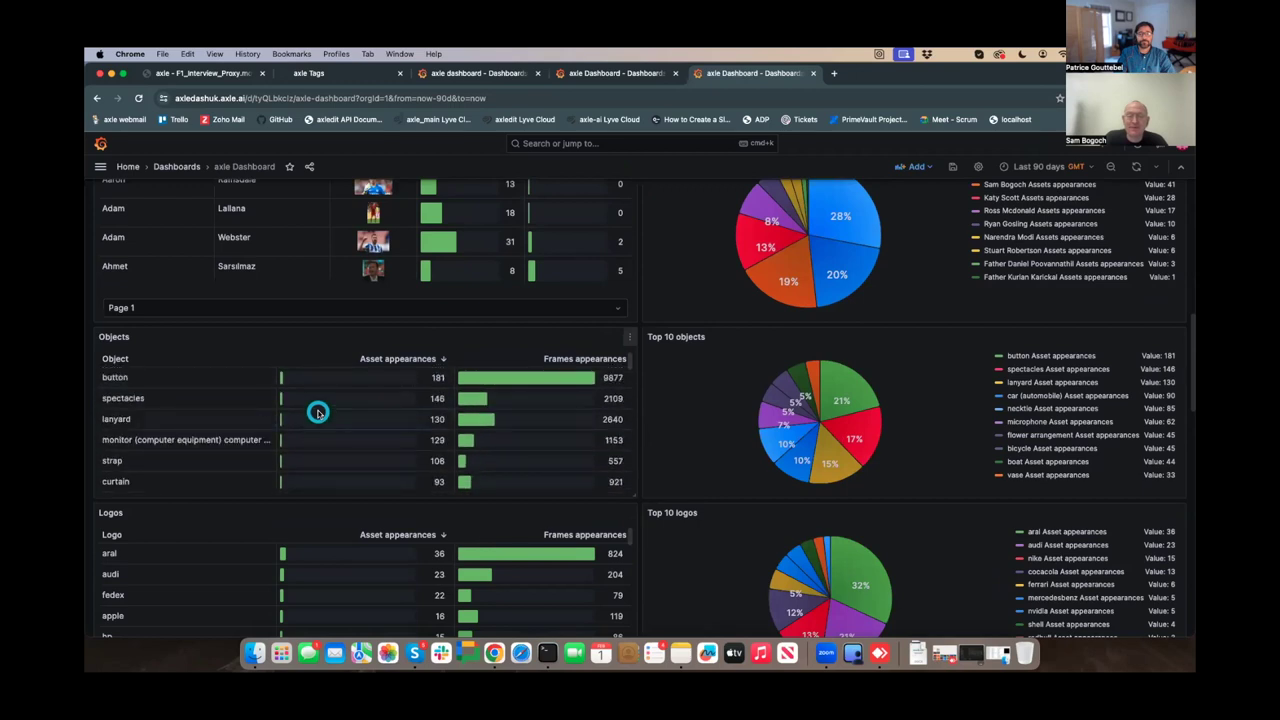
{"action": "left_click", "coordinate": [627, 338]}
{"action": "left_click", "coordinate": [489, 328]}
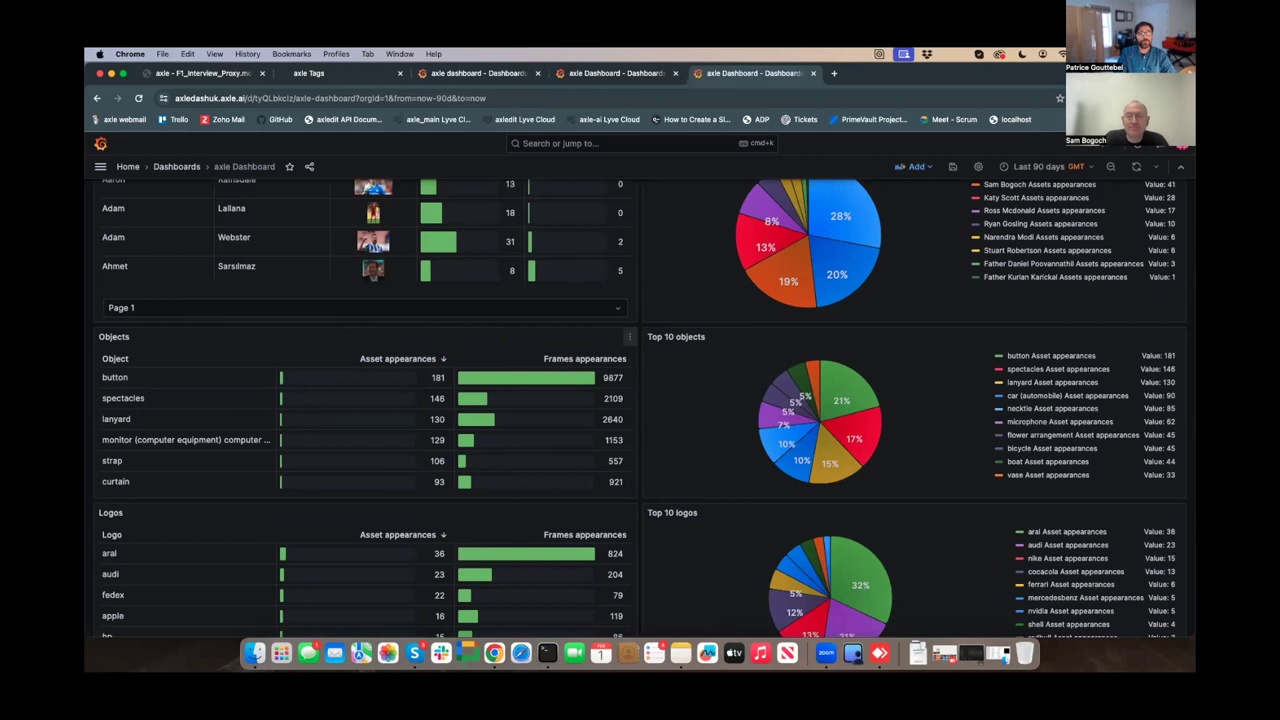